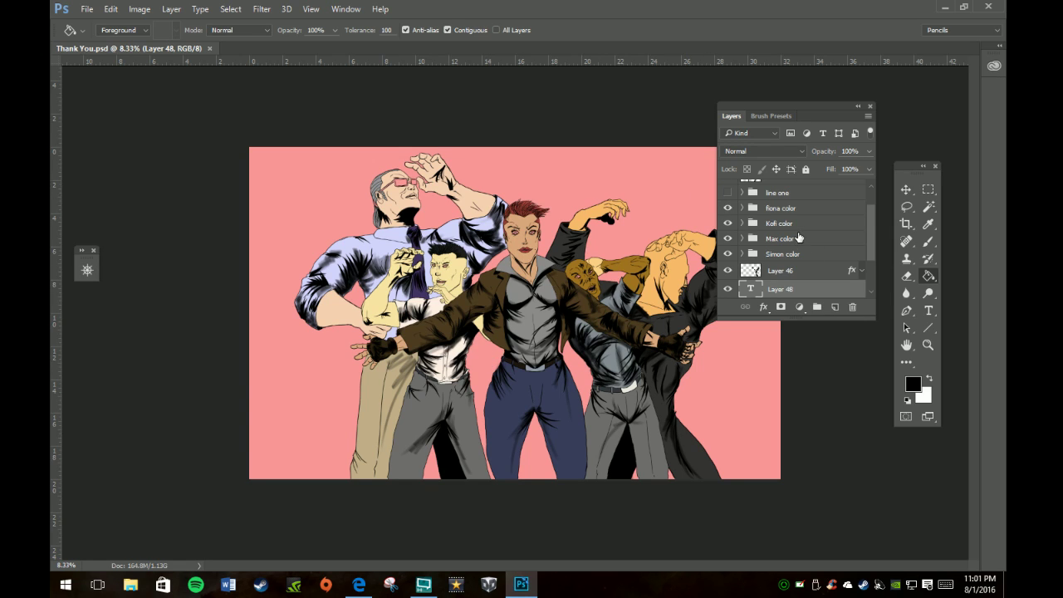
Look through the layer stack from Layer 16 down to Layer 5, moving the Layers panel slightly.
{"action": "scroll", "coordinate": [800, 239], "scroll_direction": "down", "scroll_amount": 2}
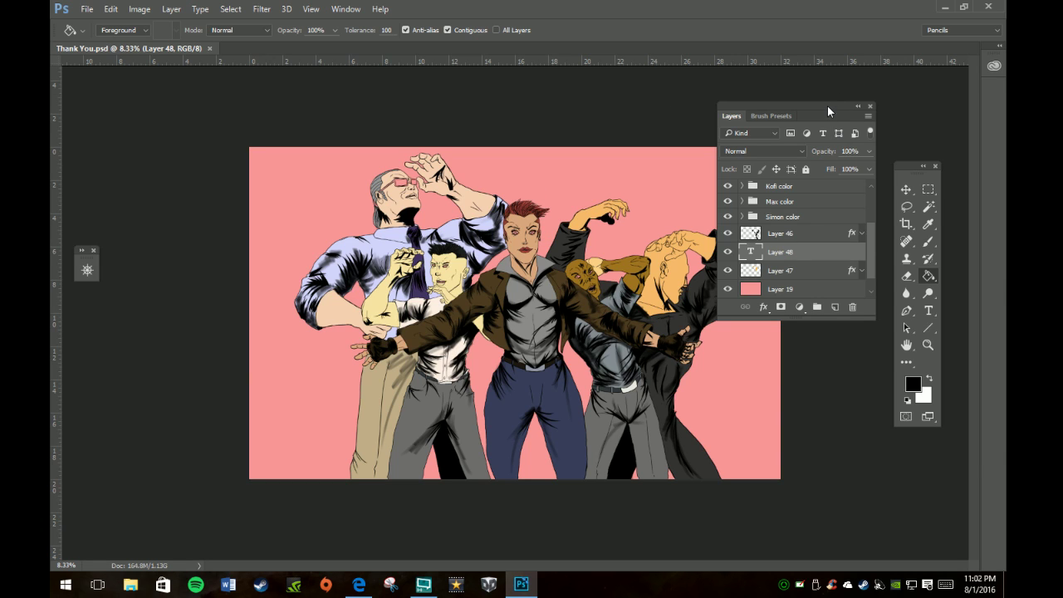
{"action": "mouse_move", "coordinate": [828, 105]}
{"action": "left_mouse_down"}
{"action": "mouse_move", "coordinate": [717, 98]}
{"action": "mouse_move", "coordinate": [816, 92]}
{"action": "left_mouse_up"}
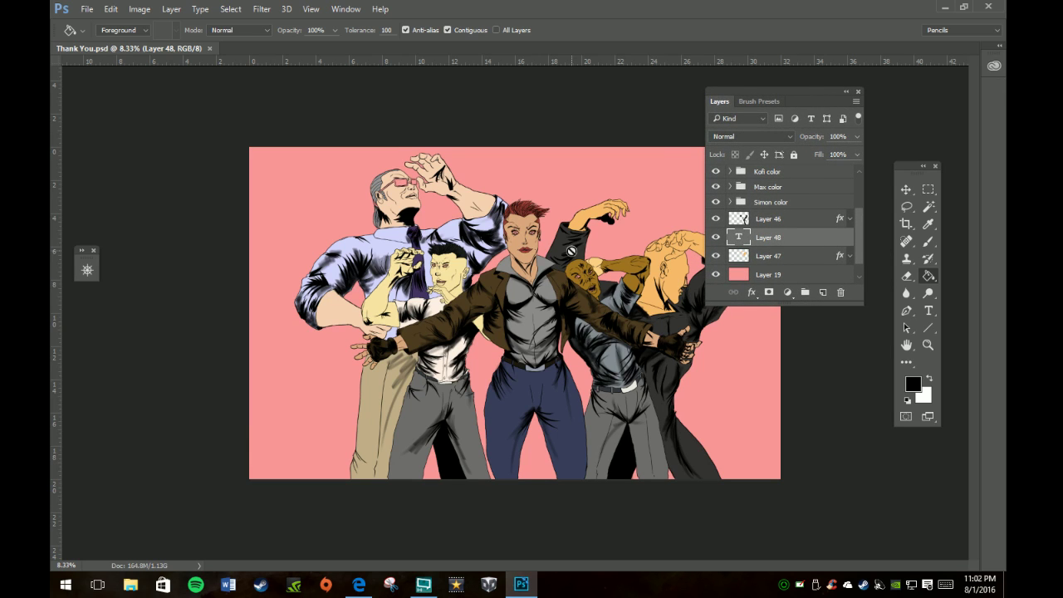
{"action": "scroll", "coordinate": [802, 241], "scroll_direction": "down", "scroll_amount": 1}
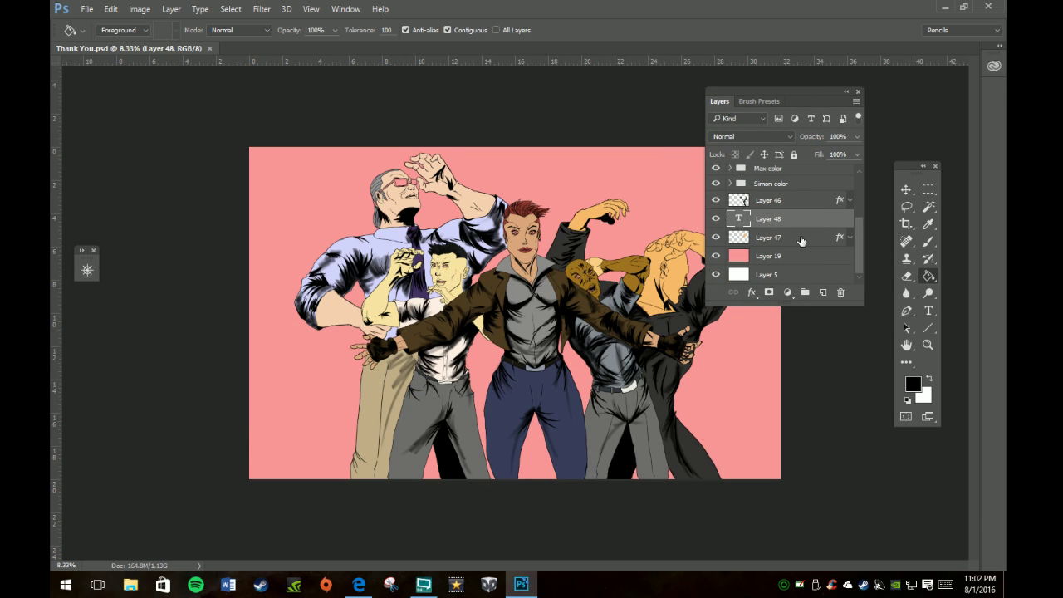
{"action": "scroll", "coordinate": [802, 241], "scroll_direction": "up", "scroll_amount": 3}
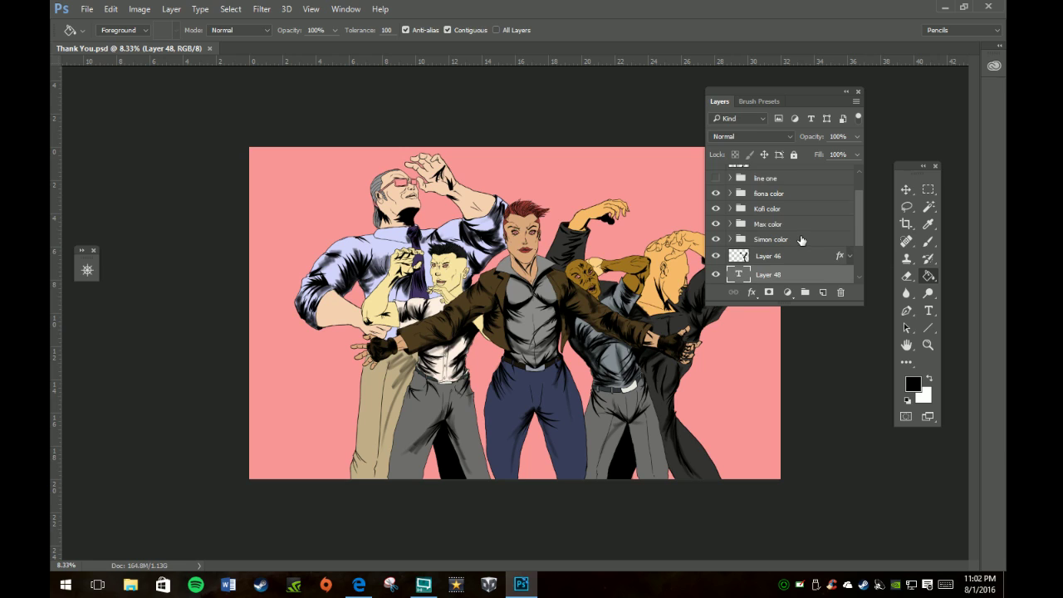
{"action": "scroll", "coordinate": [801, 249], "scroll_direction": "down", "scroll_amount": 3}
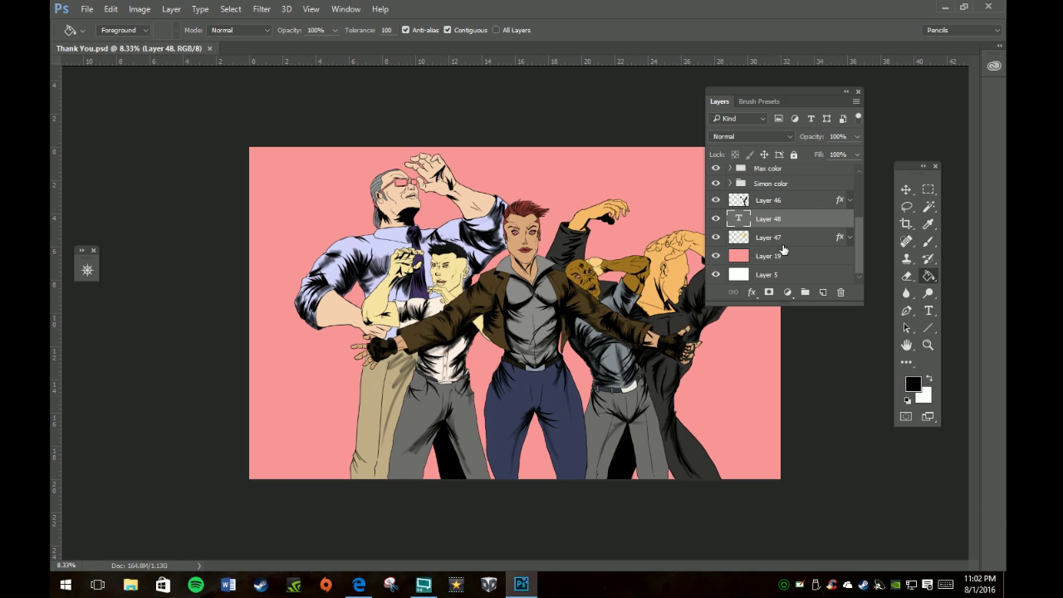
{"action": "scroll", "coordinate": [784, 249], "scroll_direction": "up", "scroll_amount": 3}
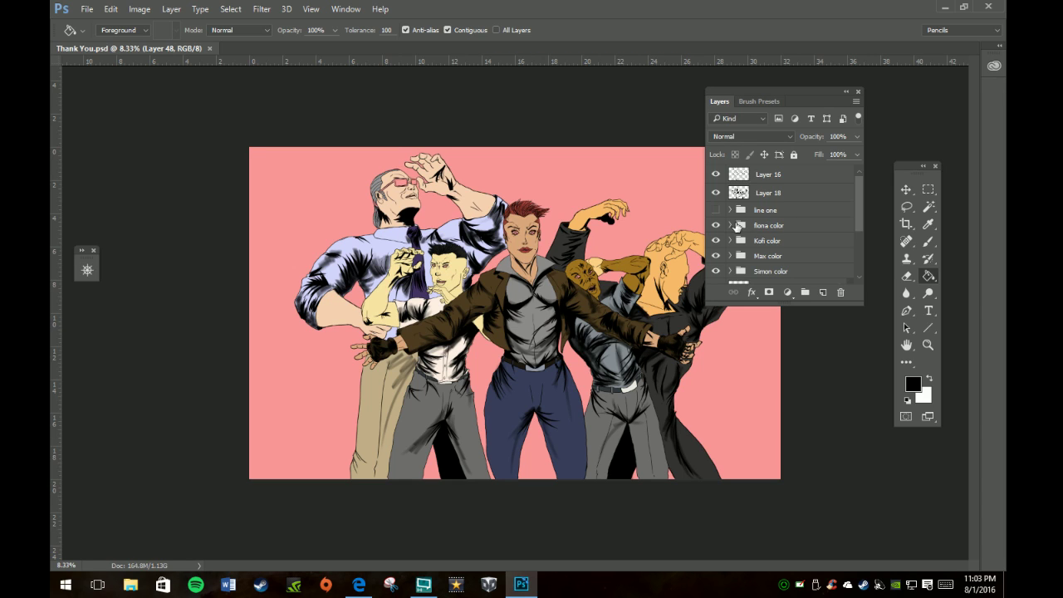
{"action": "scroll", "coordinate": [783, 213], "scroll_direction": "down", "scroll_amount": 3}
{"action": "scroll", "coordinate": [781, 214], "scroll_direction": "up", "scroll_amount": 3}
Hide the black shading on Layer 18 and toggle the Layer 16 line art off and back on.
{"action": "left_click", "coordinate": [716, 193]}
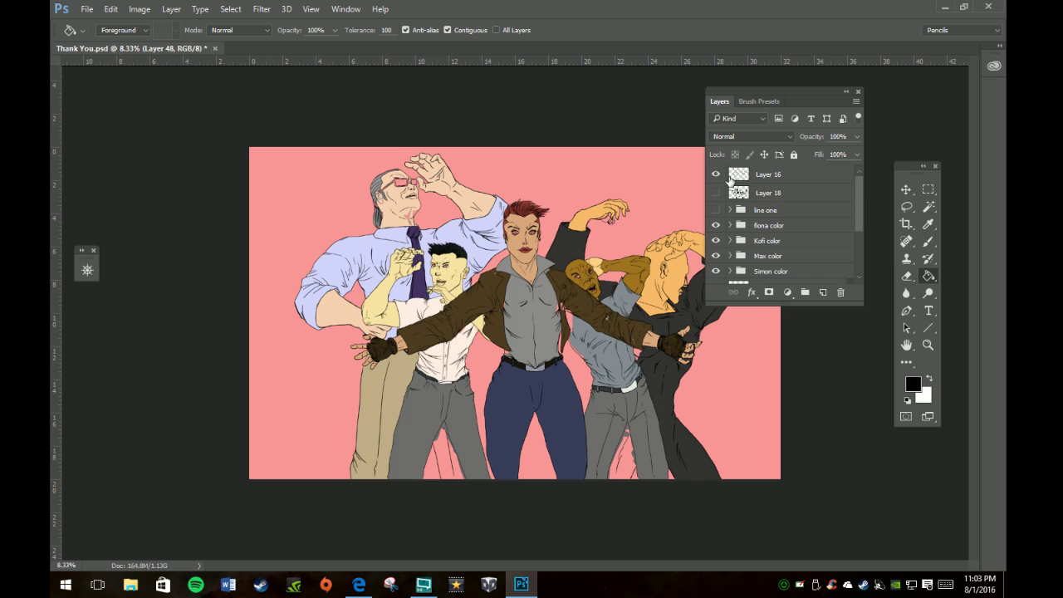
{"action": "left_click", "coordinate": [717, 175]}
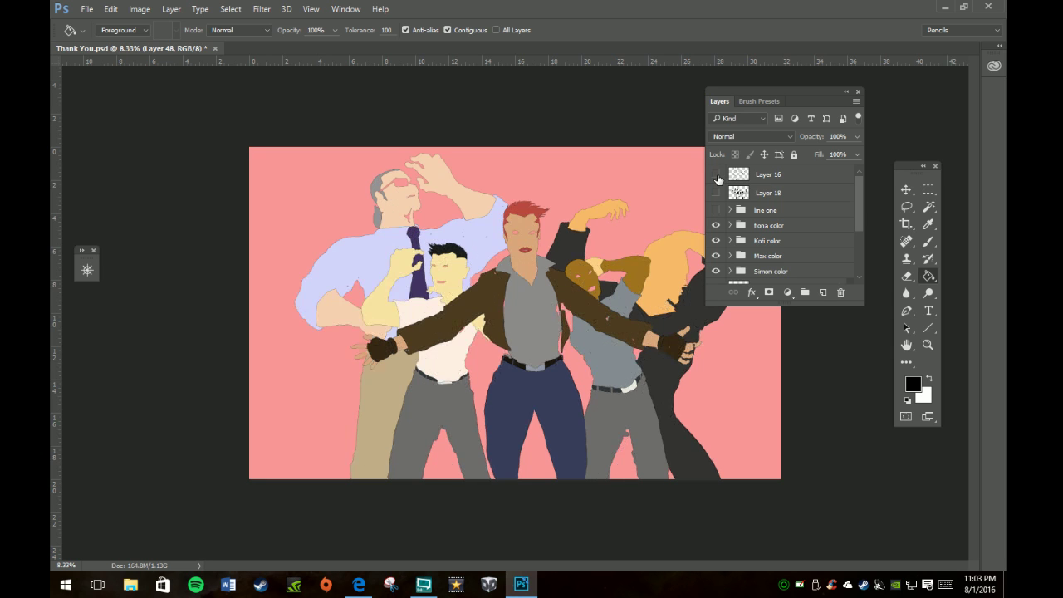
{"action": "left_click", "coordinate": [716, 176]}
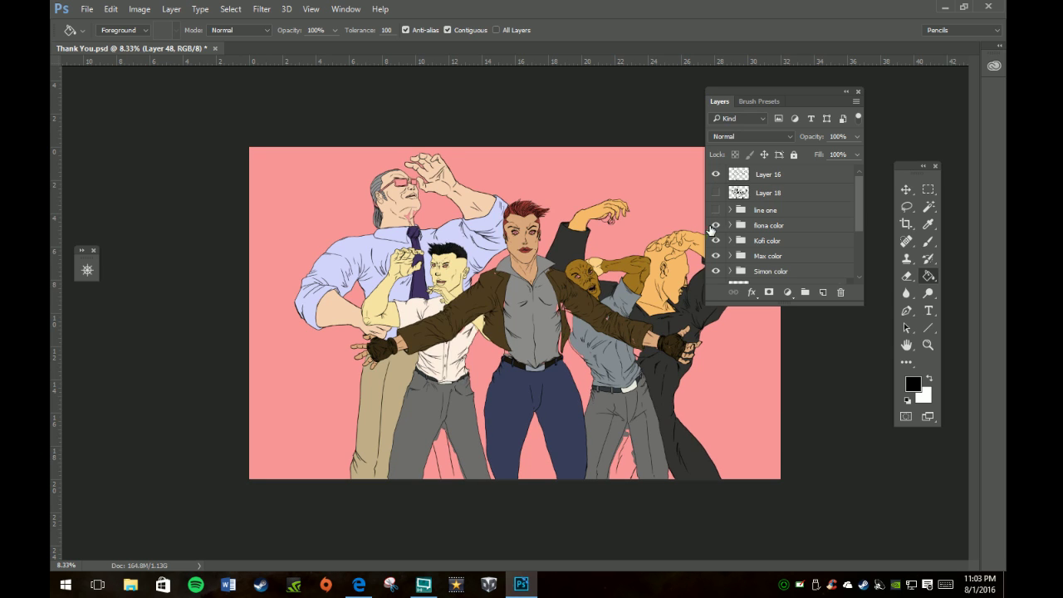
Hide the fiona color, Kofi color, Max color and Simon color groups.
{"action": "left_click", "coordinate": [717, 225]}
{"action": "left_click", "coordinate": [716, 240]}
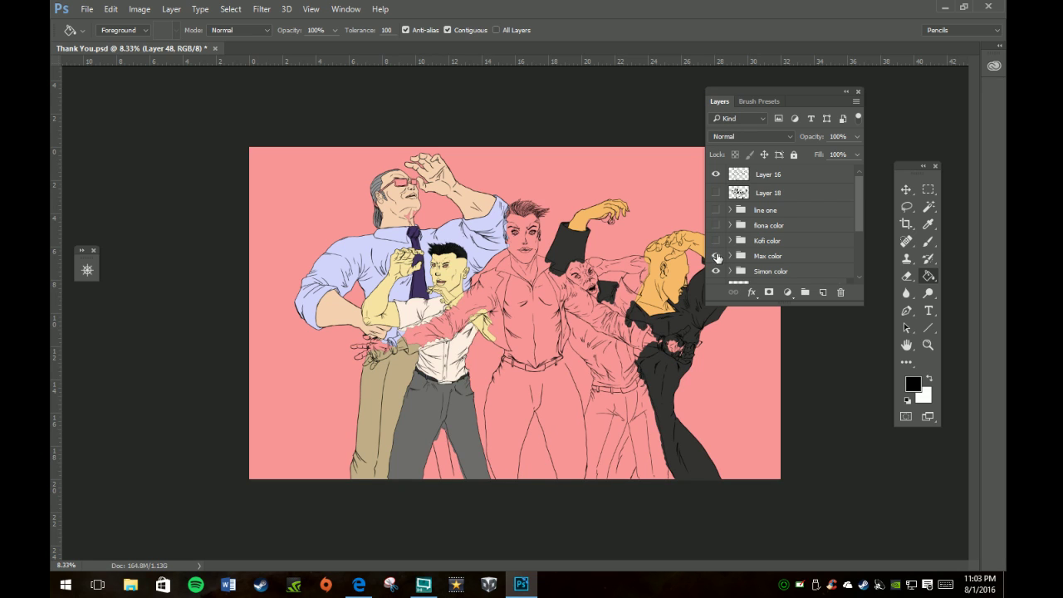
{"action": "left_click", "coordinate": [716, 256]}
{"action": "scroll", "coordinate": [748, 255], "scroll_direction": "down", "scroll_amount": 1}
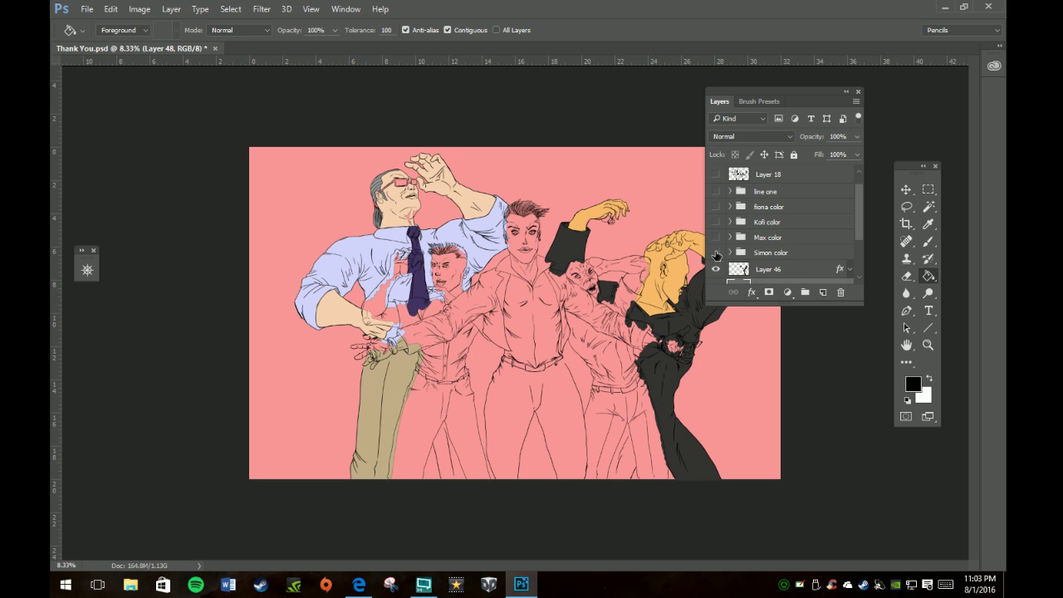
{"action": "left_click", "coordinate": [716, 253]}
Hide Layer 46, Layer 47 and Layer 48 so that only the line art remains over the pink background.
{"action": "scroll", "coordinate": [775, 248], "scroll_direction": "down", "scroll_amount": 2}
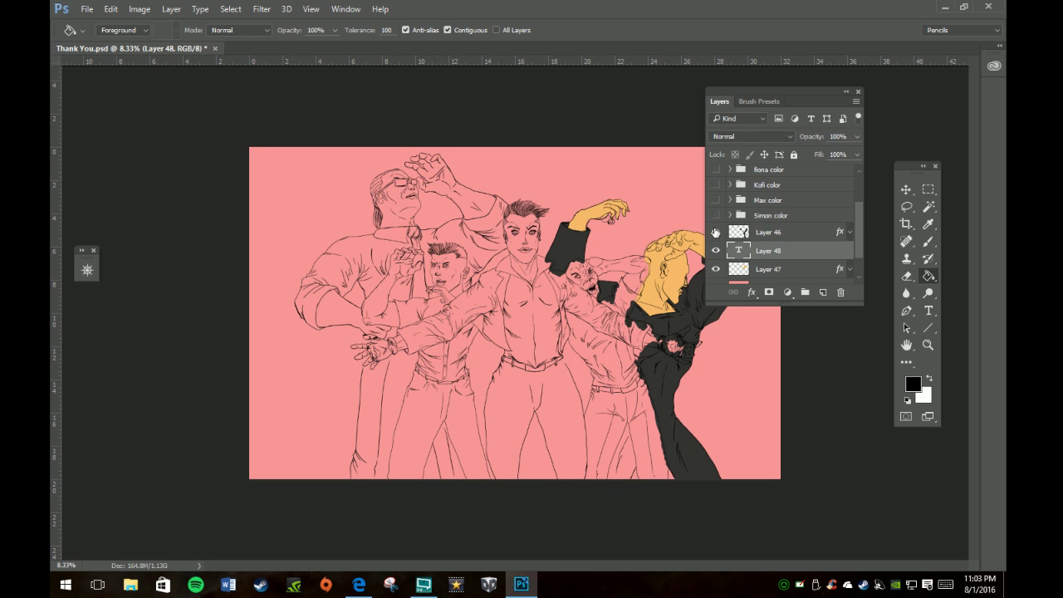
{"action": "left_click", "coordinate": [716, 233]}
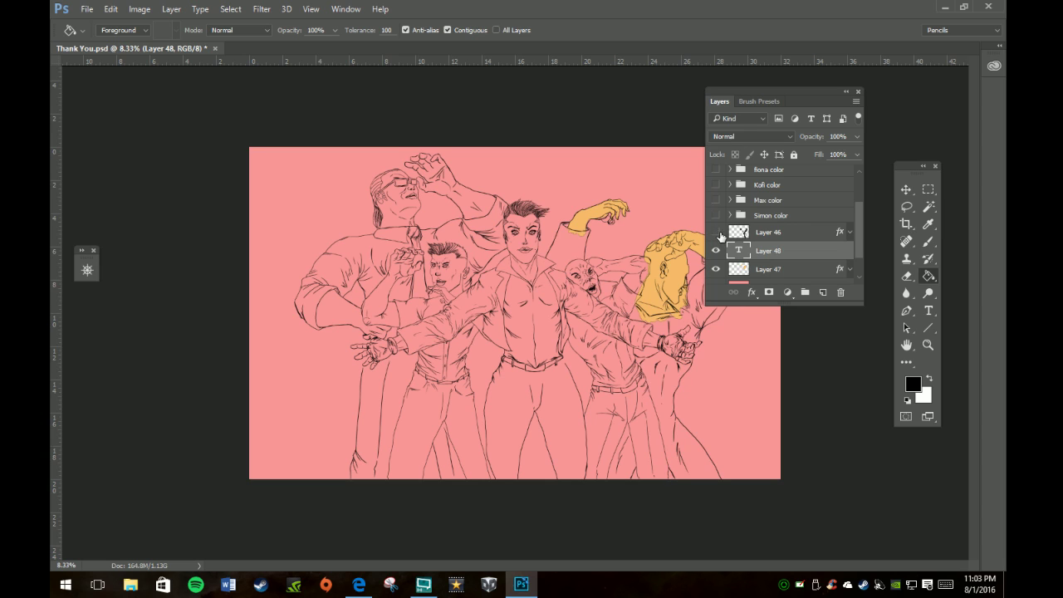
{"action": "scroll", "coordinate": [719, 253], "scroll_direction": "down", "scroll_amount": 1}
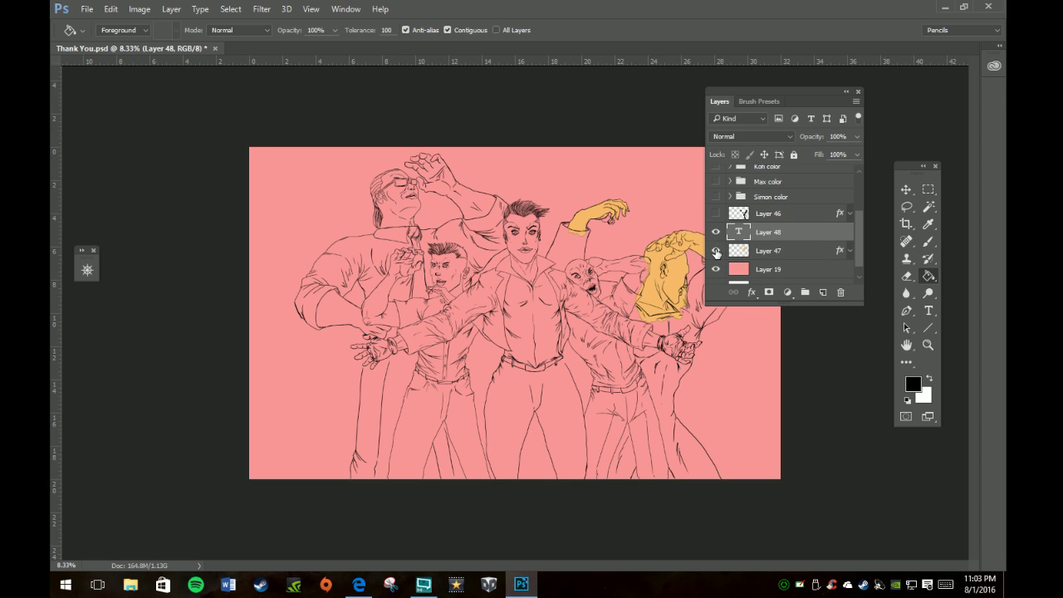
{"action": "left_click", "coordinate": [718, 250]}
{"action": "left_click", "coordinate": [717, 232]}
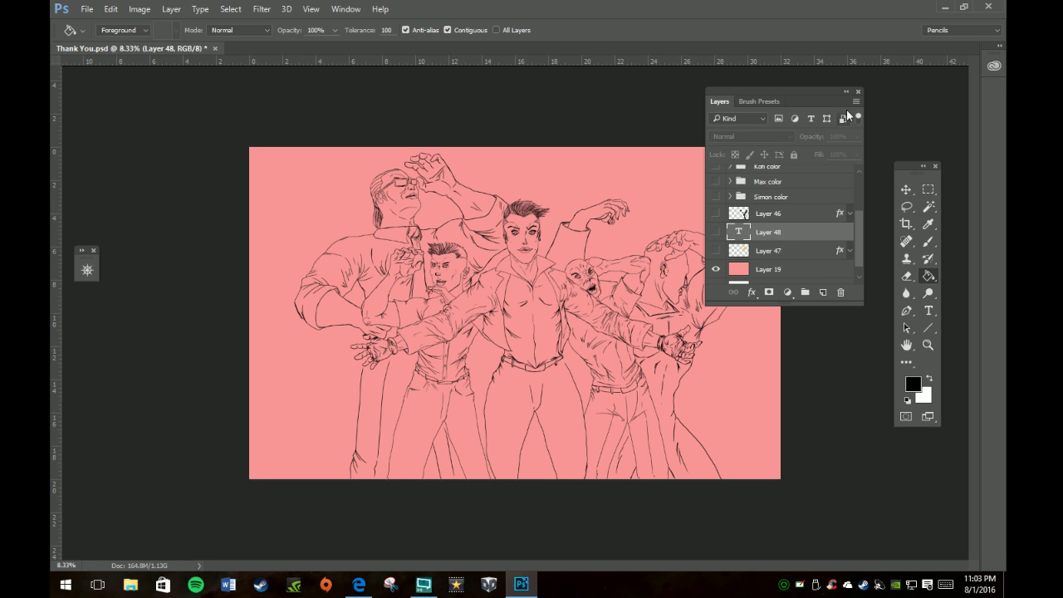
Show the line one sketch group and hide the Layer 16 line art, keeping the Layers panel clear of the artwork.
{"action": "left_click_drag", "start_coordinate": [812, 91], "coordinate": [836, 83]}
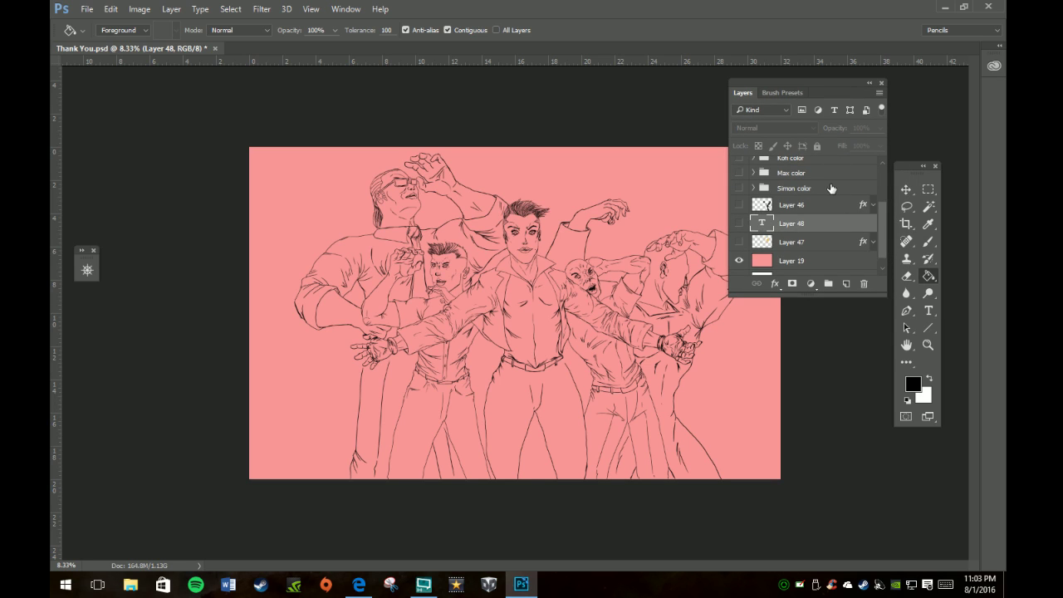
{"action": "scroll", "coordinate": [828, 191], "scroll_direction": "up", "scroll_amount": 2}
{"action": "scroll", "coordinate": [825, 191], "scroll_direction": "up", "scroll_amount": 2}
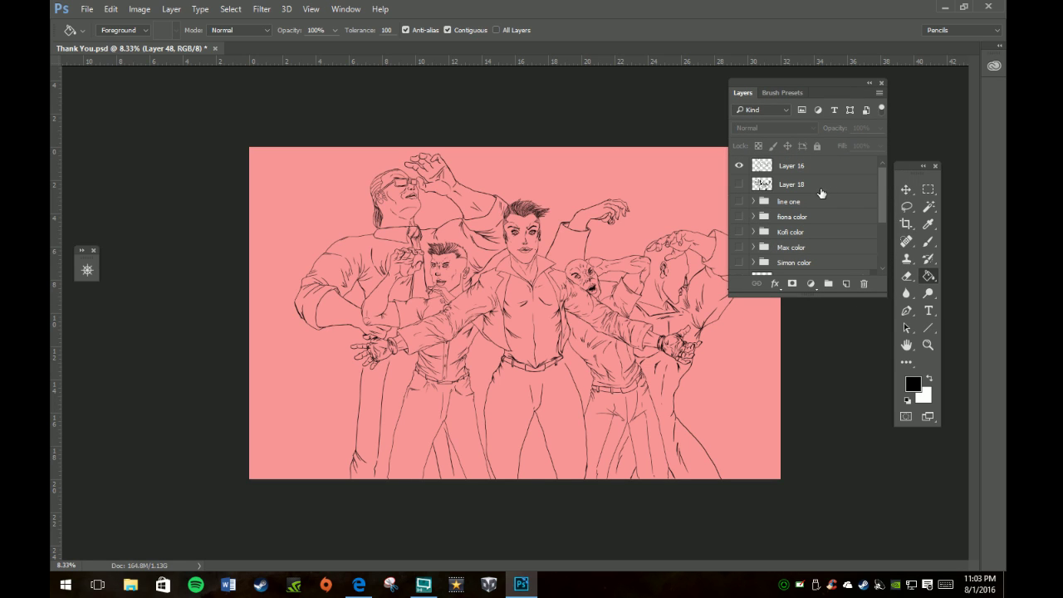
{"action": "left_click", "coordinate": [740, 202]}
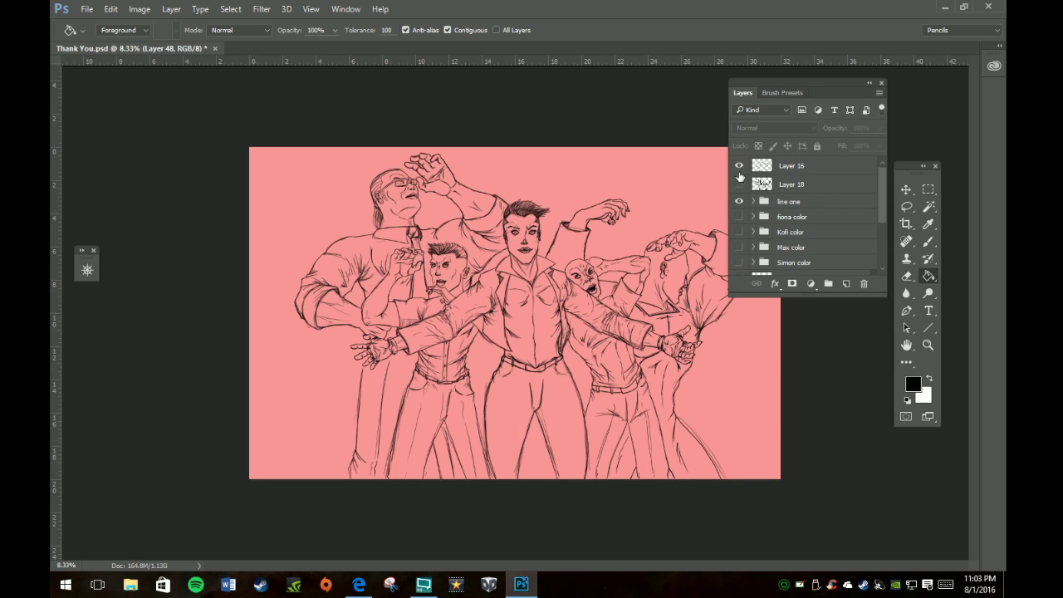
{"action": "left_click", "coordinate": [739, 167]}
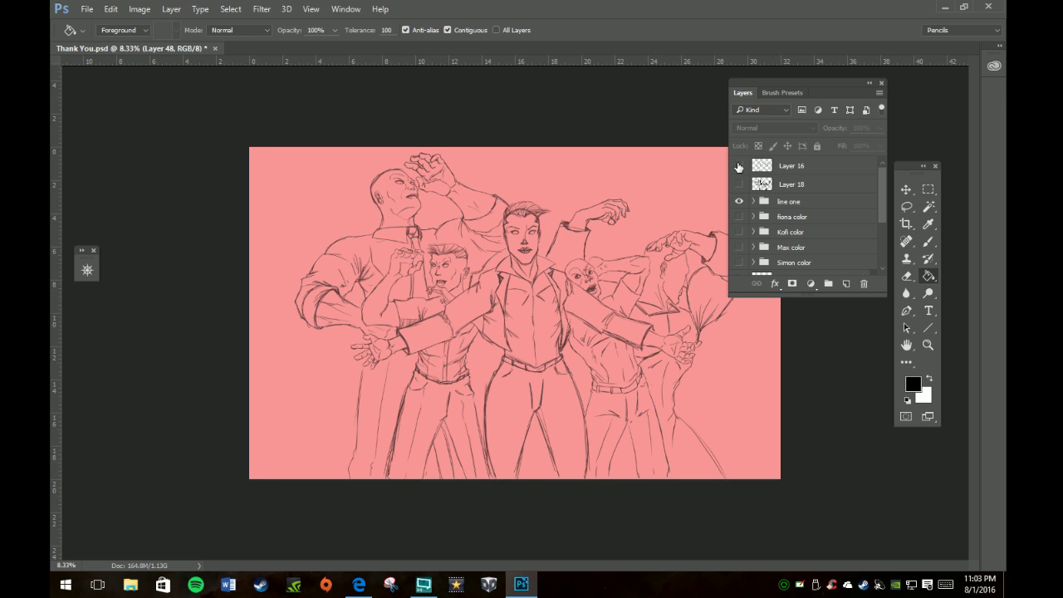
Expand the line one group, hide its Layers 8, 7 and 6, and show them again one by one to view each sketch stage.
{"action": "left_click", "coordinate": [753, 201]}
{"action": "scroll", "coordinate": [800, 215], "scroll_direction": "down", "scroll_amount": 2}
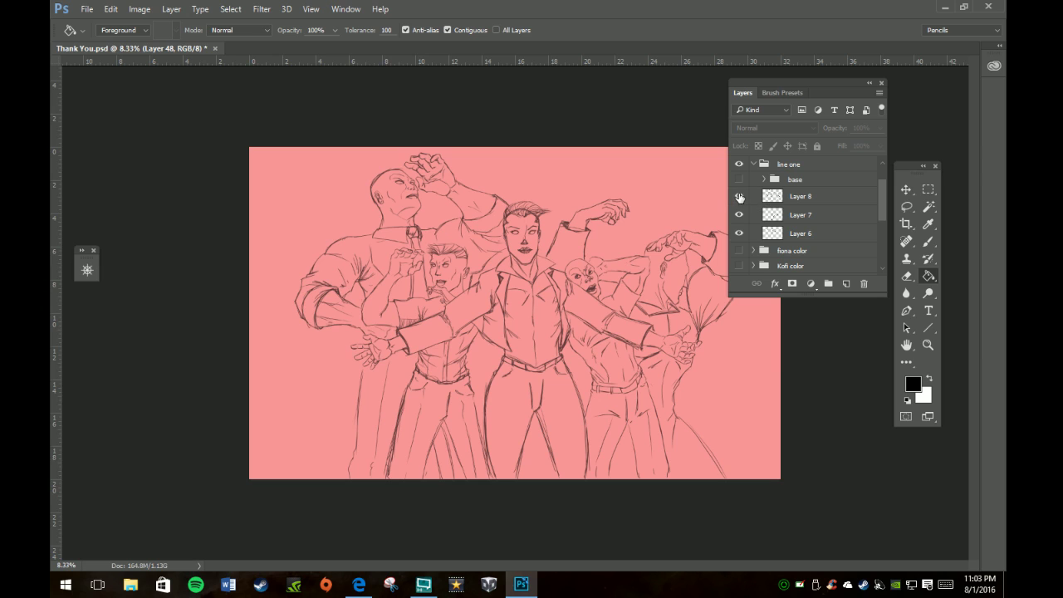
{"action": "left_click", "coordinate": [739, 196]}
{"action": "left_click", "coordinate": [739, 216]}
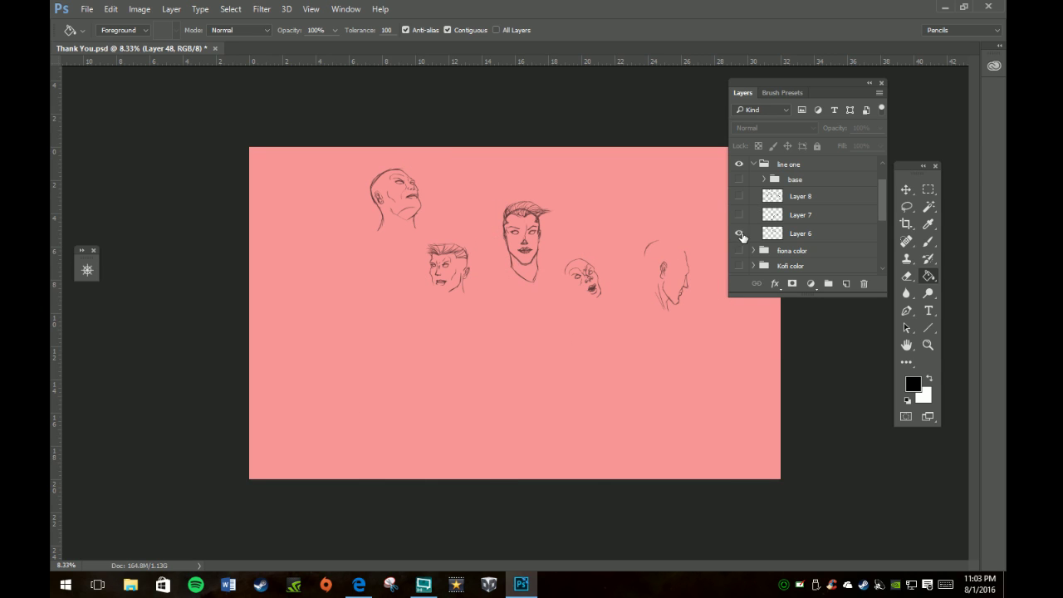
{"action": "left_click", "coordinate": [740, 233]}
{"action": "left_click", "coordinate": [739, 234]}
{"action": "left_click", "coordinate": [740, 215]}
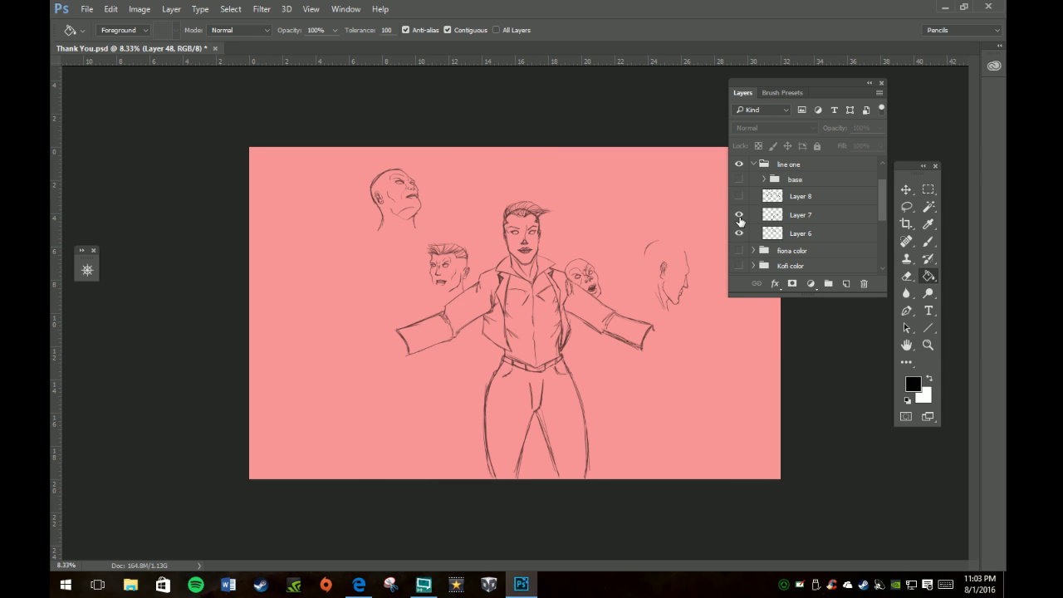
{"action": "left_click", "coordinate": [740, 196]}
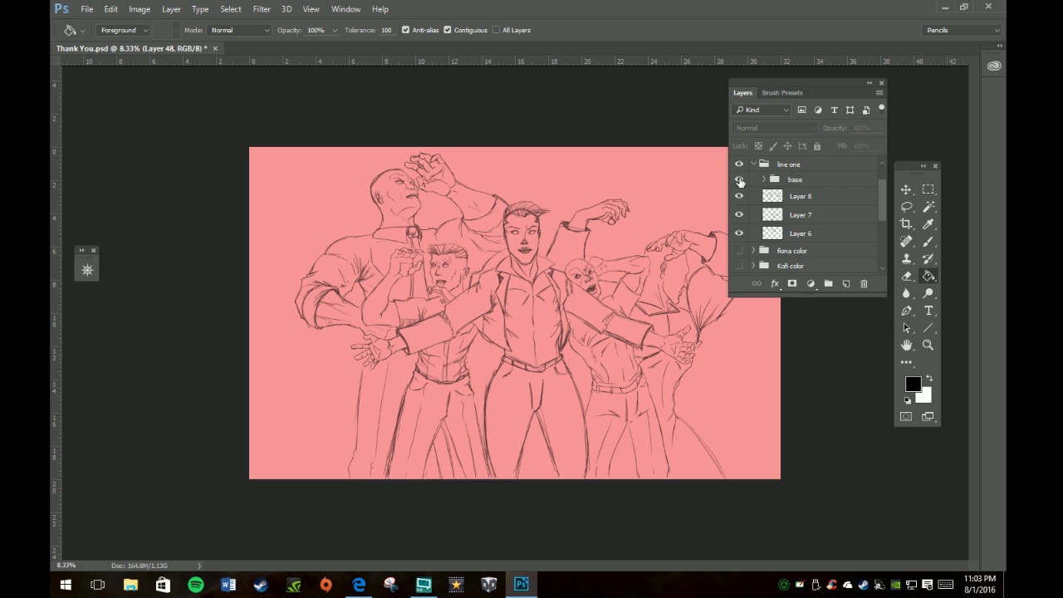
Hide the line one group and show the Layer 18 shading and the Layer 16 line art.
{"action": "left_click", "coordinate": [739, 164]}
{"action": "scroll", "coordinate": [754, 196], "scroll_direction": "up", "scroll_amount": 2}
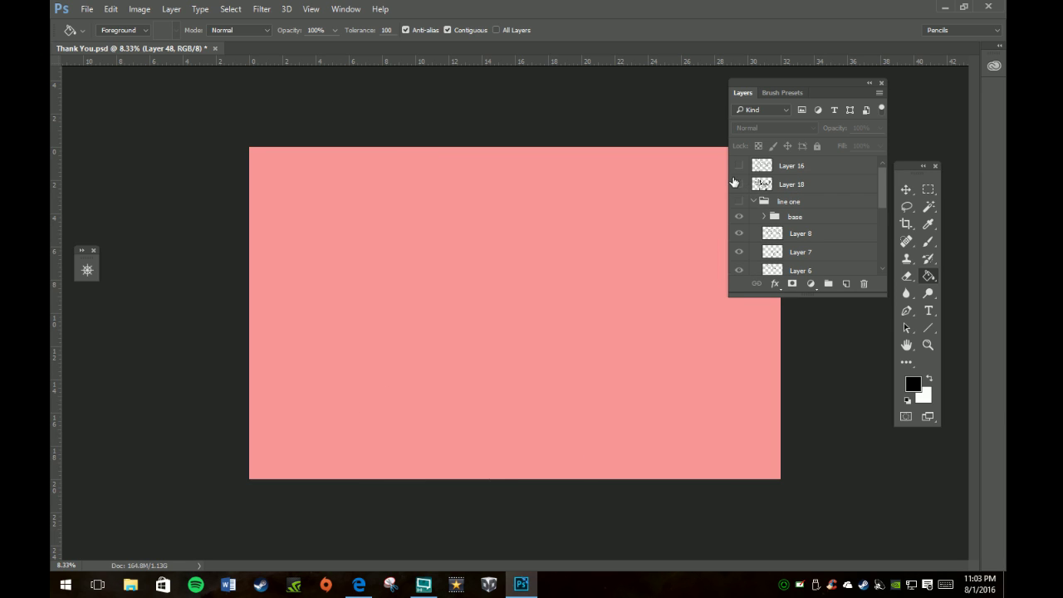
{"action": "left_click", "coordinate": [739, 184]}
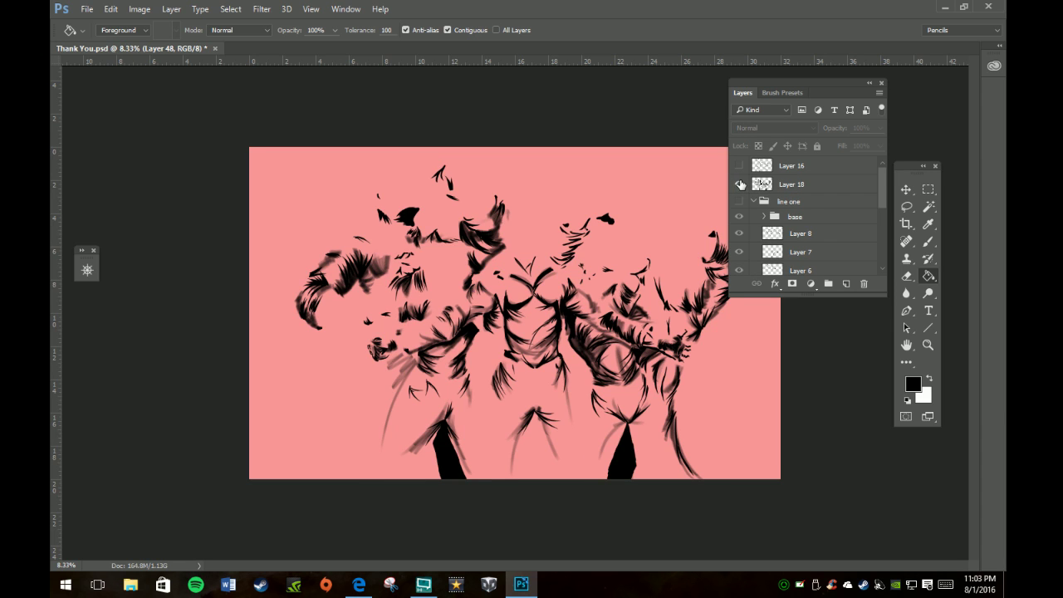
{"action": "left_click", "coordinate": [739, 165]}
Show the fiona color, Kofi color, Max color and Simon color groups.
{"action": "scroll", "coordinate": [769, 182], "scroll_direction": "down", "scroll_amount": 1}
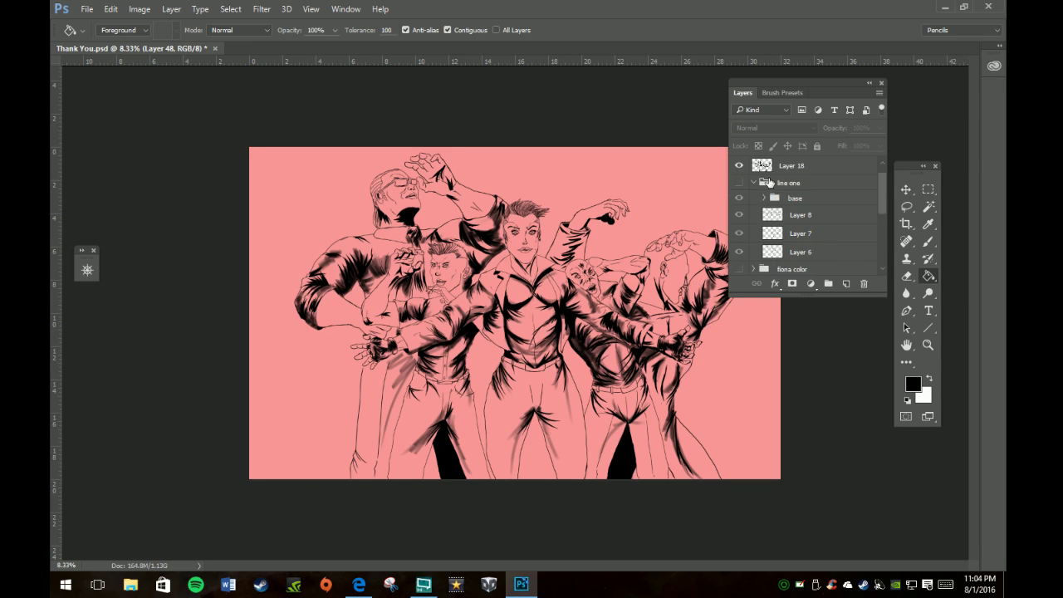
{"action": "scroll", "coordinate": [768, 186], "scroll_direction": "down", "scroll_amount": 1}
{"action": "scroll", "coordinate": [756, 216], "scroll_direction": "down", "scroll_amount": 2}
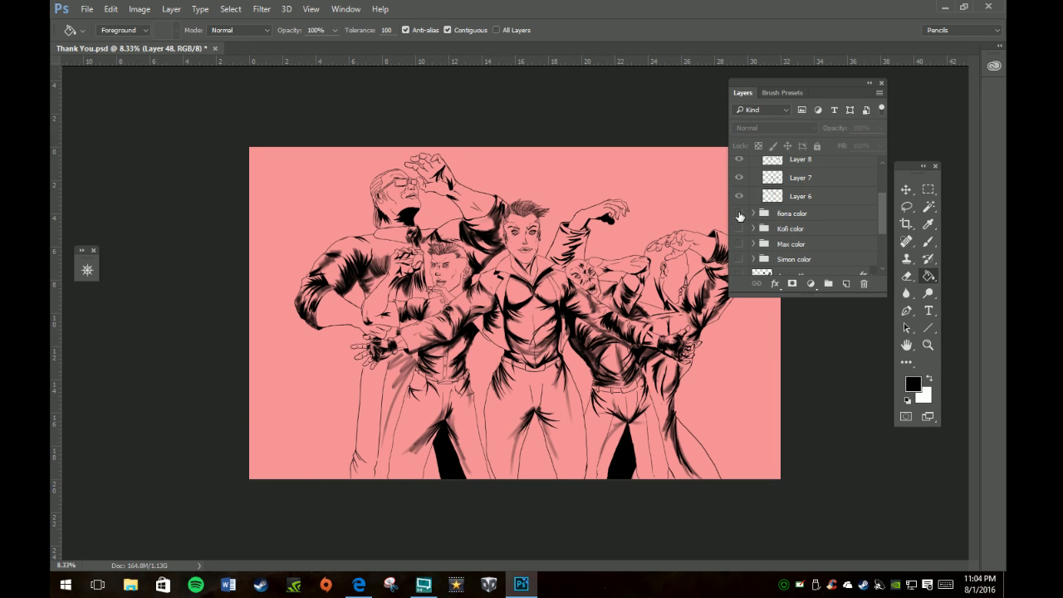
{"action": "left_click", "coordinate": [740, 213]}
{"action": "left_click", "coordinate": [739, 228]}
{"action": "left_click", "coordinate": [739, 244]}
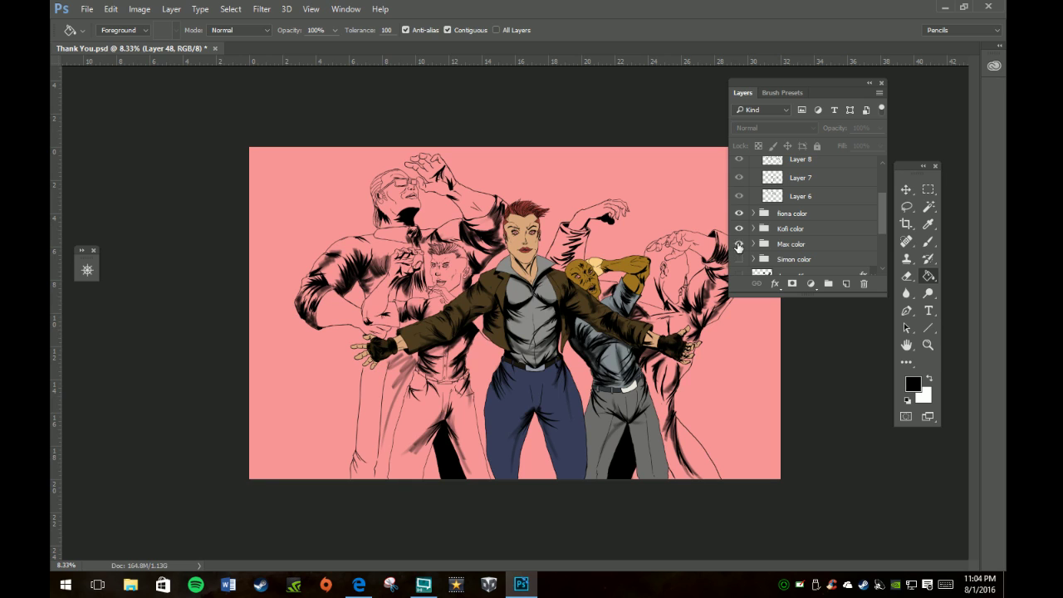
{"action": "left_click", "coordinate": [739, 260]}
Show Layer 46 and Layer 47, and delete the unused text layer, Layer 48.
{"action": "scroll", "coordinate": [762, 241], "scroll_direction": "down", "scroll_amount": 1}
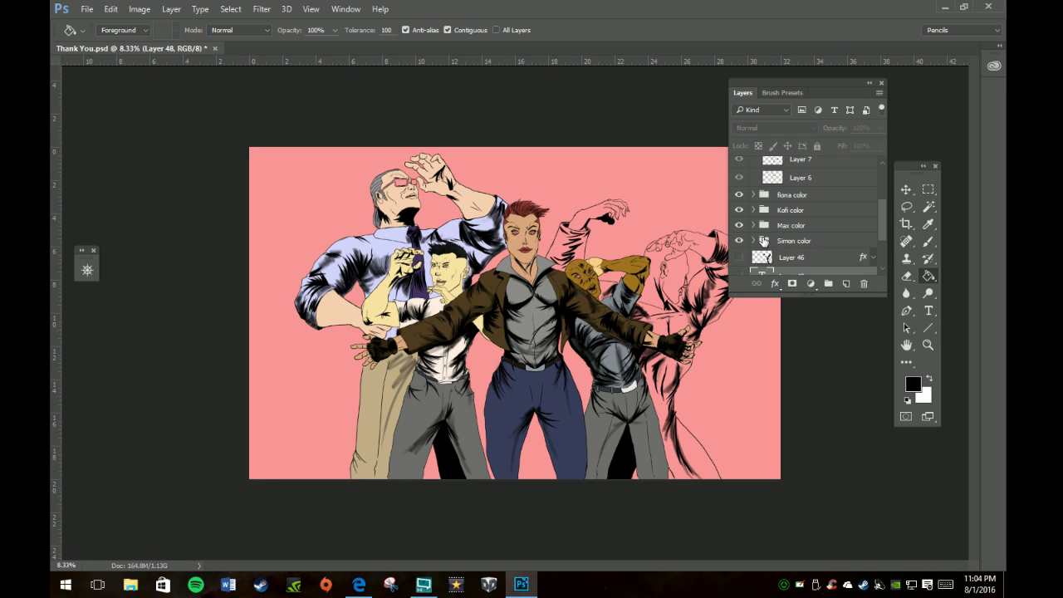
{"action": "scroll", "coordinate": [762, 241], "scroll_direction": "down", "scroll_amount": 1}
{"action": "left_click", "coordinate": [738, 239]}
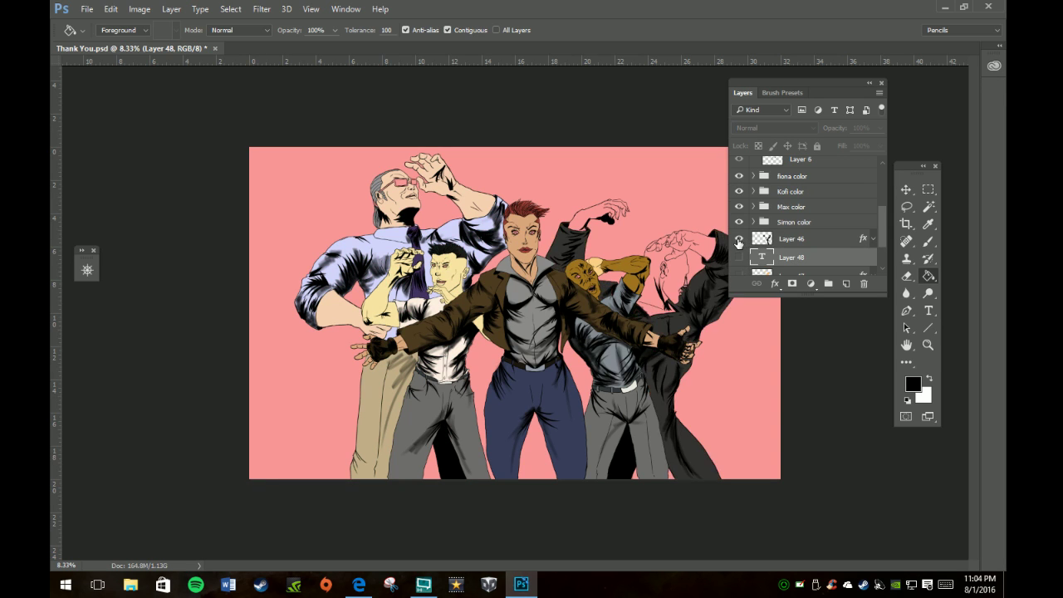
{"action": "scroll", "coordinate": [738, 241], "scroll_direction": "down", "scroll_amount": 2}
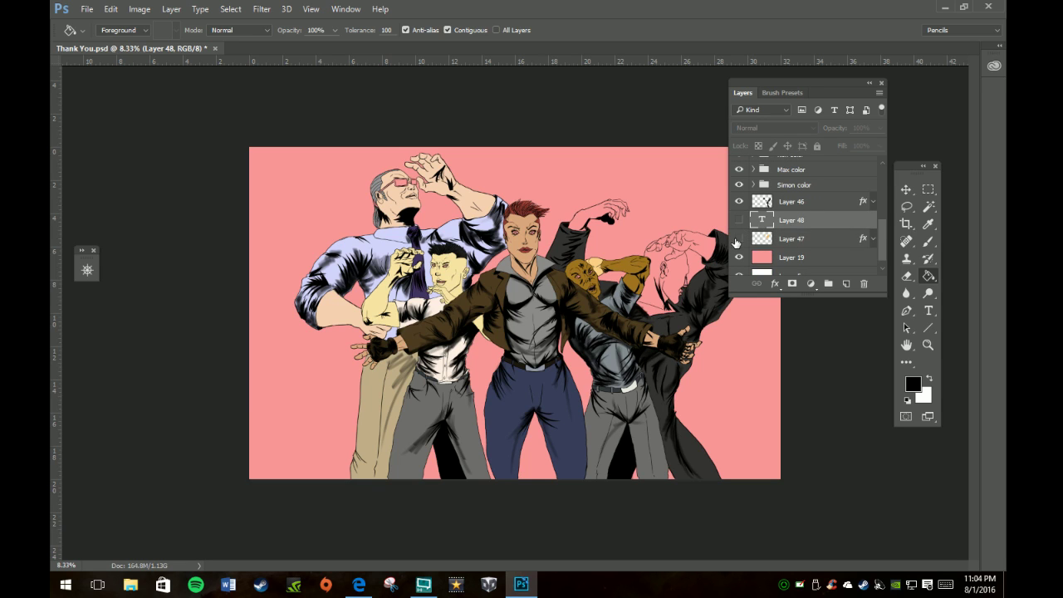
{"action": "left_click", "coordinate": [739, 240]}
{"action": "left_click_drag", "start_coordinate": [811, 223], "coordinate": [864, 284]}
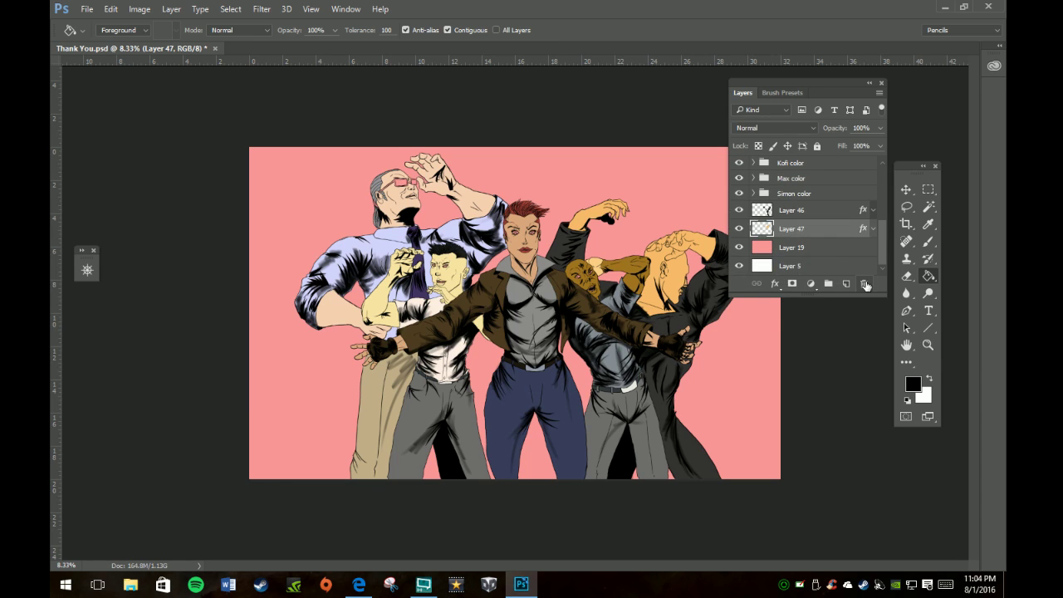
Create a new group directly above Layer 46 and name it "Tank color".
{"action": "left_click", "coordinate": [804, 212]}
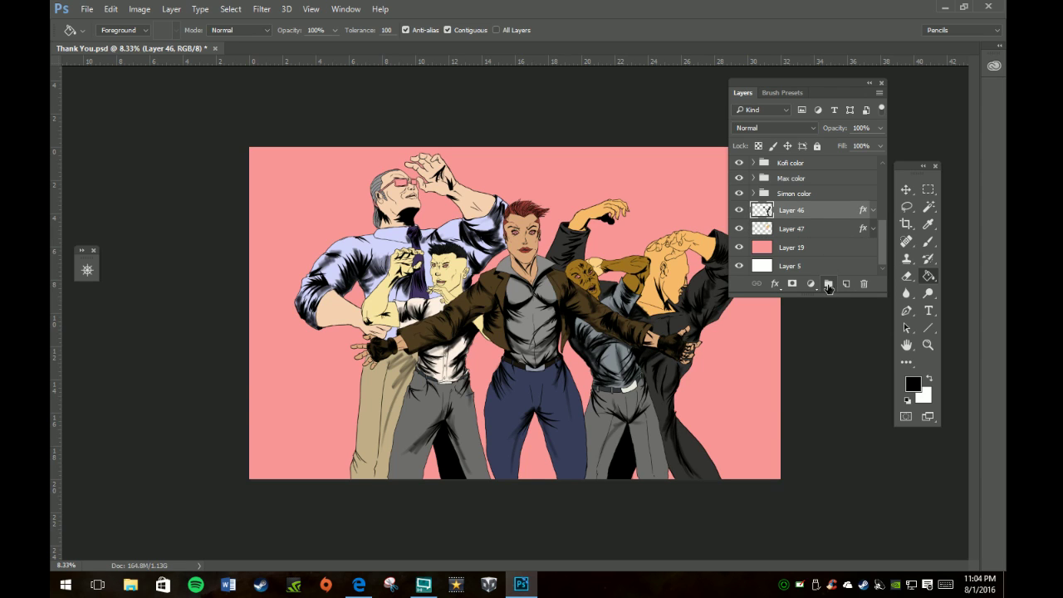
{"action": "left_click", "coordinate": [828, 285]}
{"action": "double_click", "coordinate": [789, 209]}
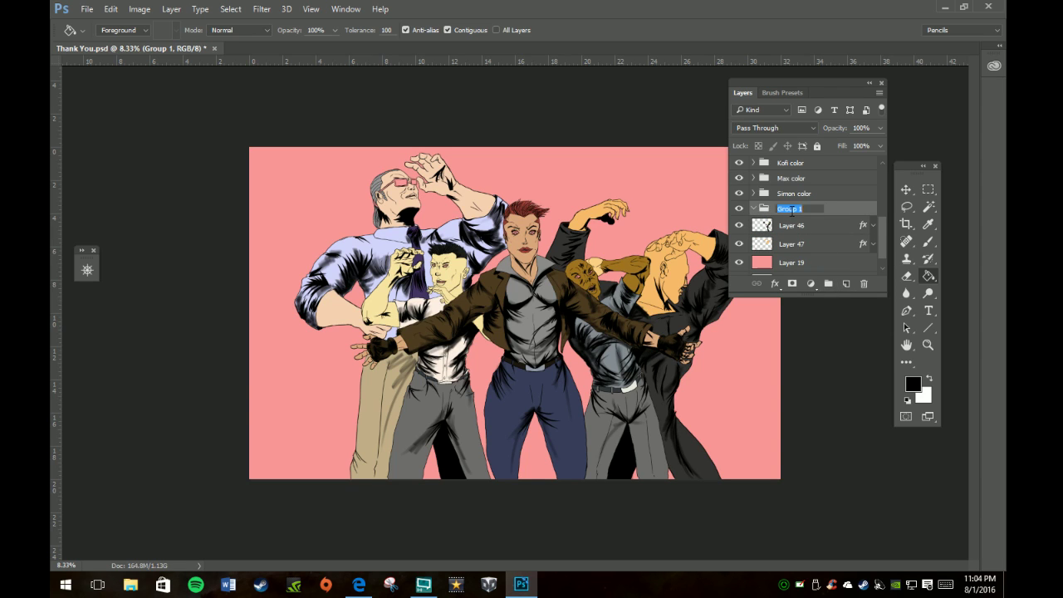
{"action": "type", "text": "Tank color"}
{"action": "key", "text": "Return"}
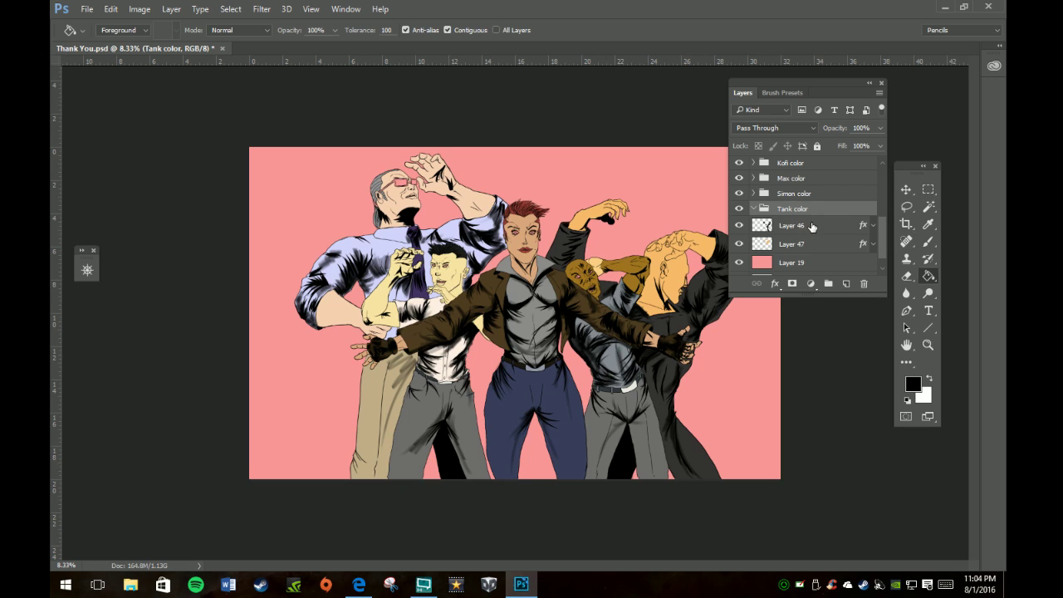
Move Layer 46 and Layer 47 into the Tank color group and collapse the group.
{"action": "left_click_drag", "start_coordinate": [813, 229], "coordinate": [814, 210]}
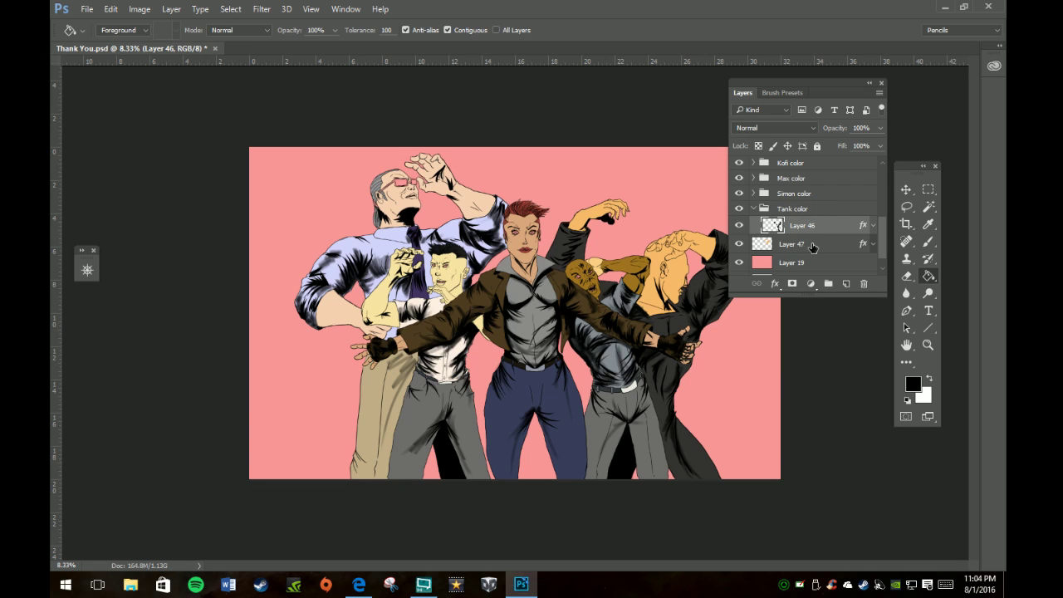
{"action": "left_click_drag", "start_coordinate": [814, 247], "coordinate": [814, 233]}
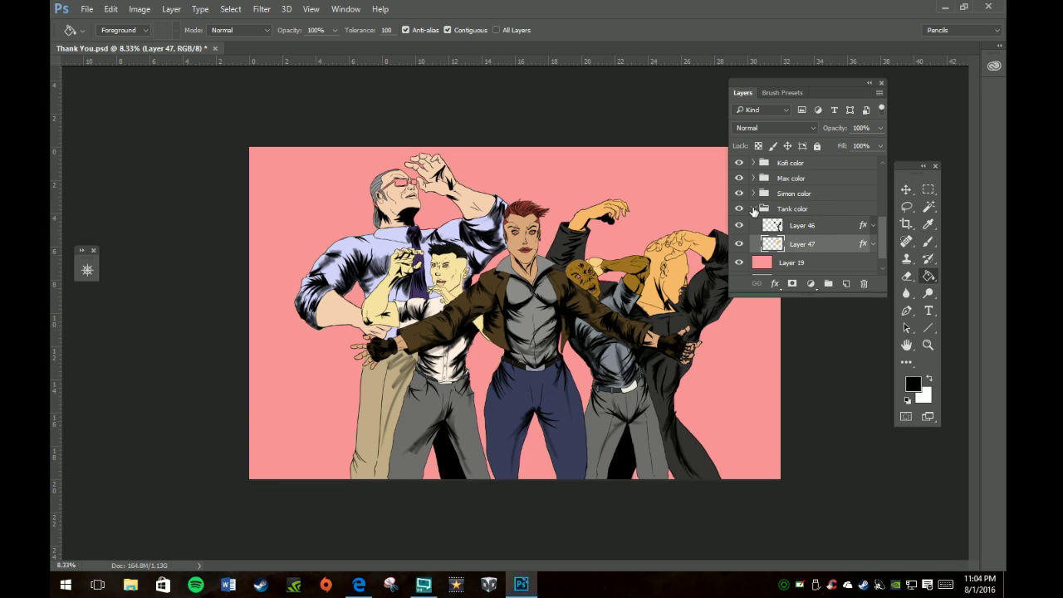
{"action": "left_click", "coordinate": [753, 209]}
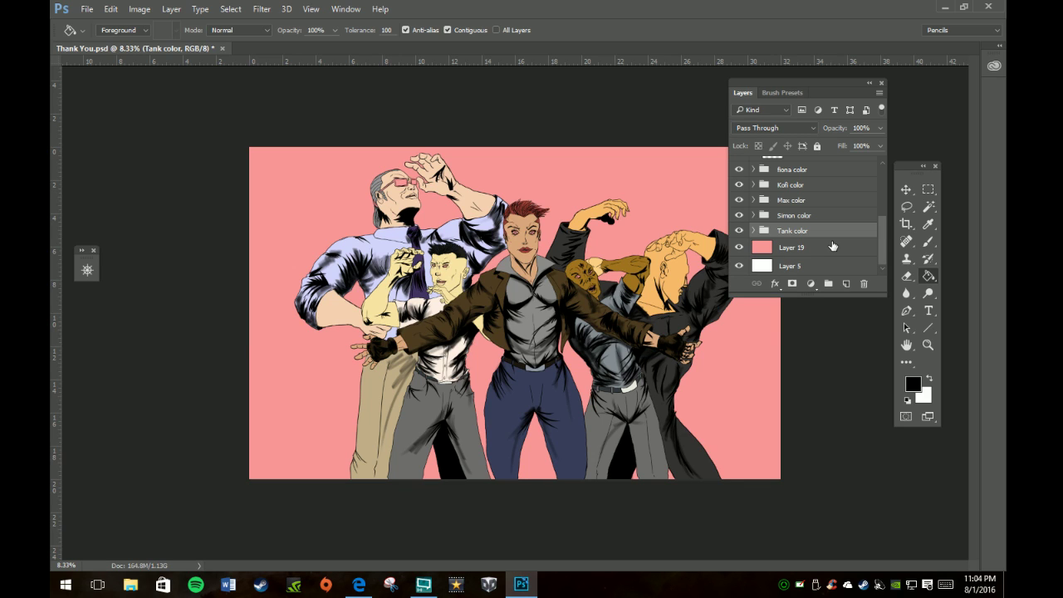
Collapse the line one group in the layer stack.
{"action": "scroll", "coordinate": [818, 226], "scroll_direction": "up", "scroll_amount": 6}
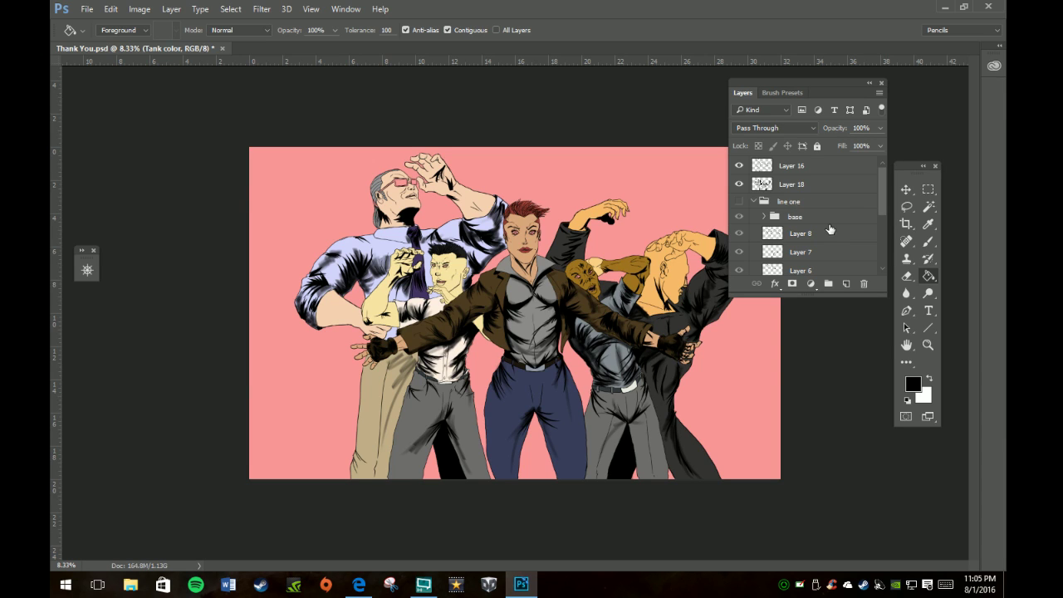
{"action": "scroll", "coordinate": [820, 201], "scroll_direction": "down", "scroll_amount": 2}
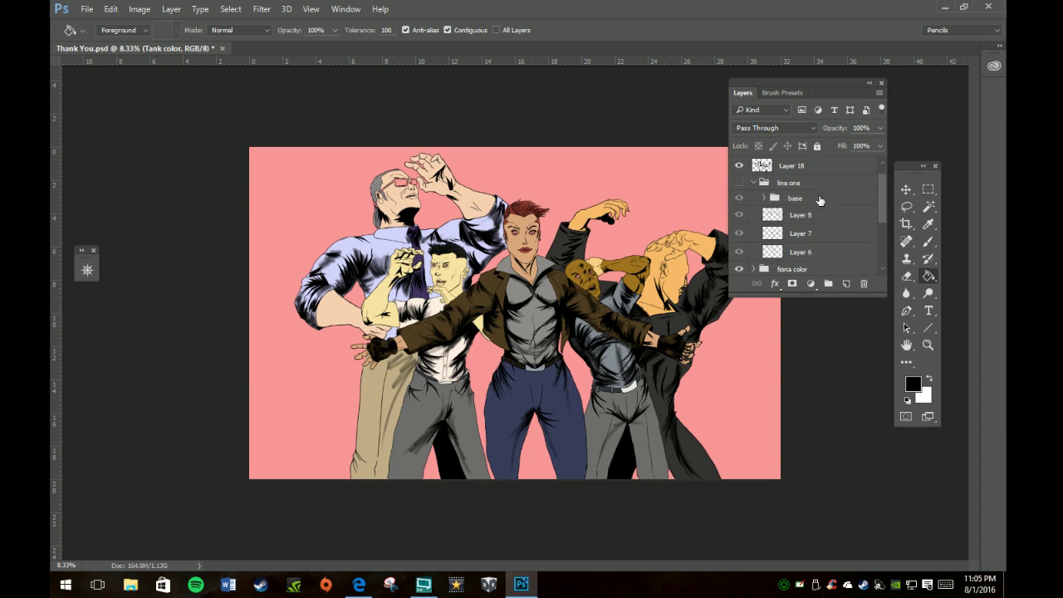
{"action": "scroll", "coordinate": [820, 201], "scroll_direction": "up", "scroll_amount": 2}
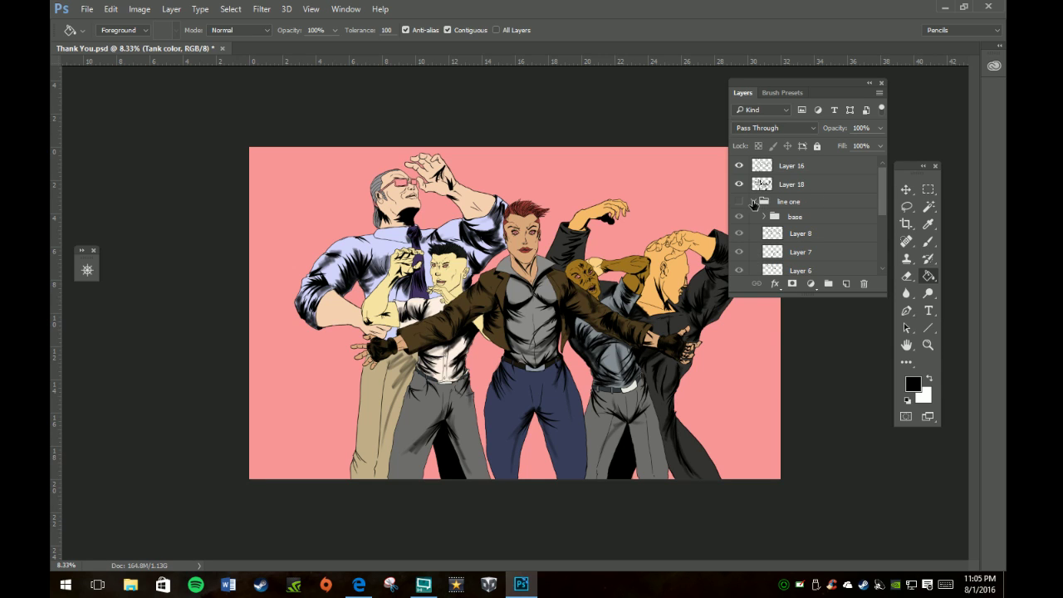
{"action": "left_click", "coordinate": [756, 202]}
Add a new empty layer directly above the pink background layer, Layer 19.
{"action": "scroll", "coordinate": [823, 215], "scroll_direction": "down", "scroll_amount": 3}
{"action": "scroll", "coordinate": [822, 214], "scroll_direction": "up", "scroll_amount": 1}
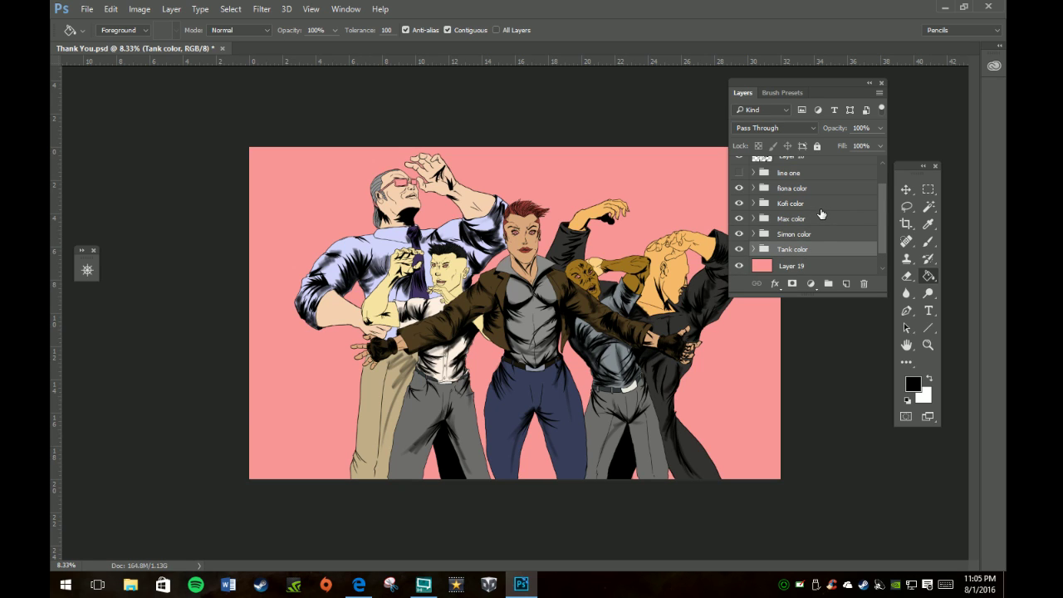
{"action": "scroll", "coordinate": [823, 221], "scroll_direction": "down", "scroll_amount": 1}
{"action": "left_click", "coordinate": [821, 247]}
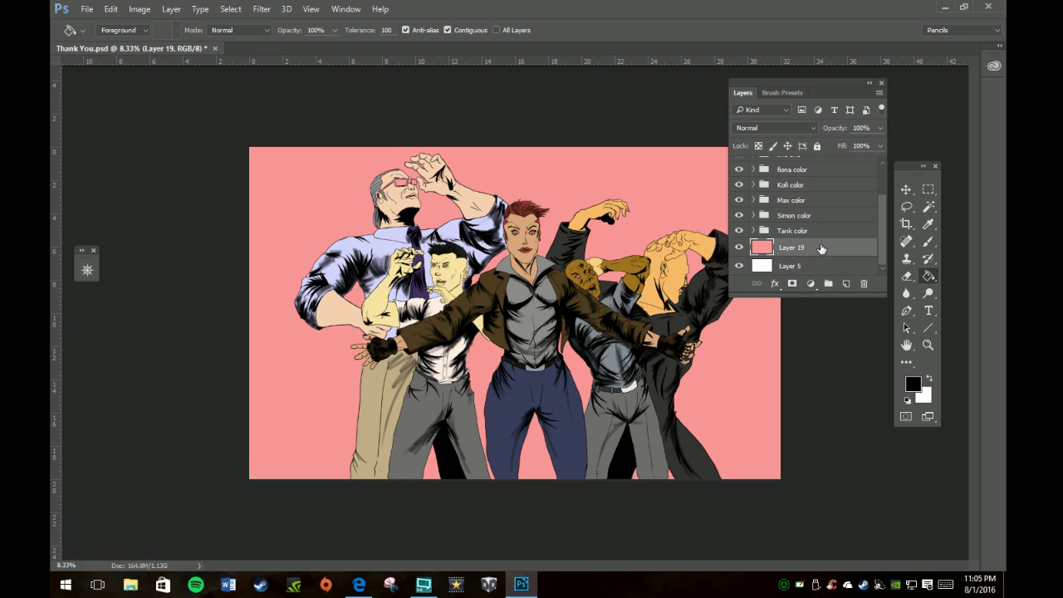
{"action": "left_click", "coordinate": [847, 284]}
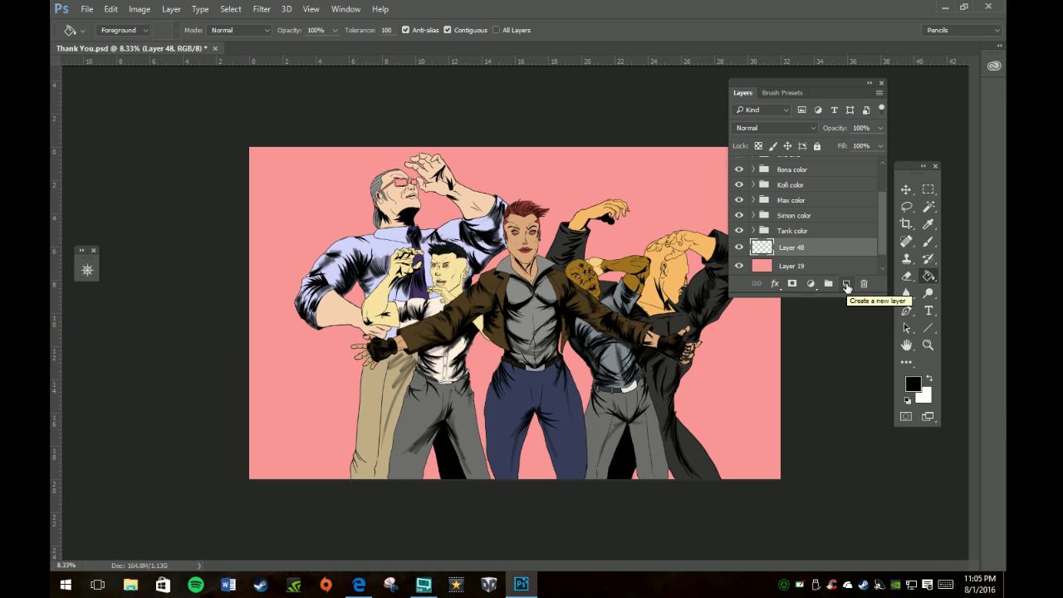
Expand the fiona color group and add a new layer at its bottom, directly below Layer 28, for the central woman's eyes.
{"action": "key", "text": "z"}
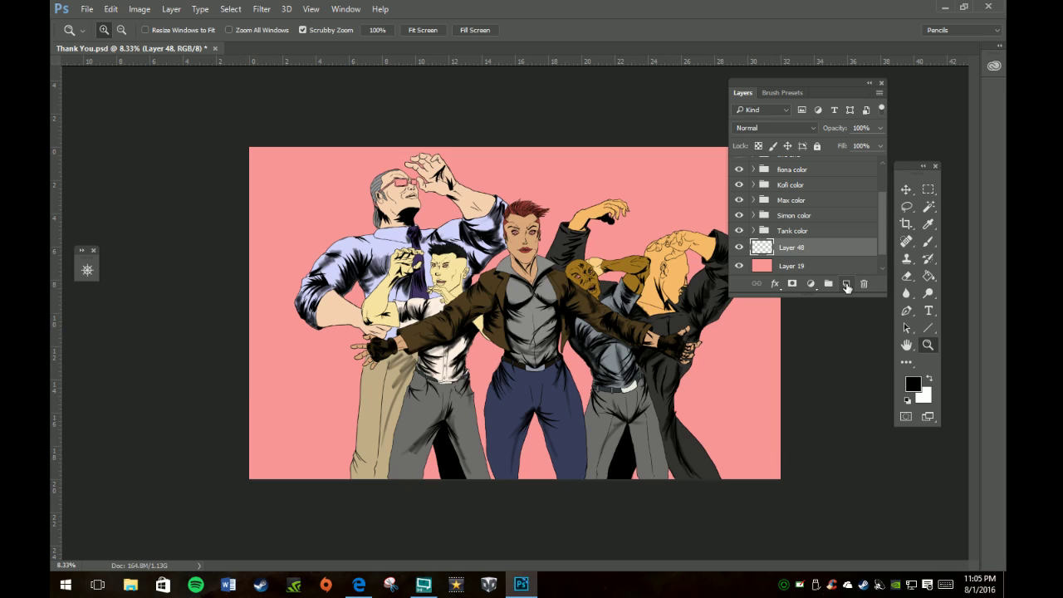
{"action": "left_click", "coordinate": [525, 238]}
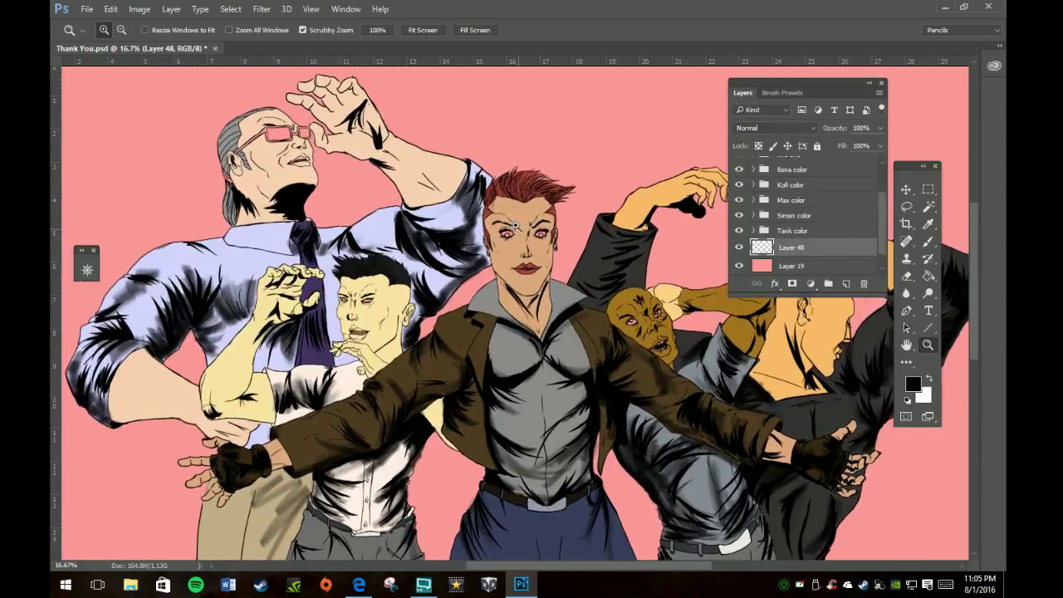
{"action": "left_click", "coordinate": [524, 219]}
{"action": "left_click", "coordinate": [521, 233]}
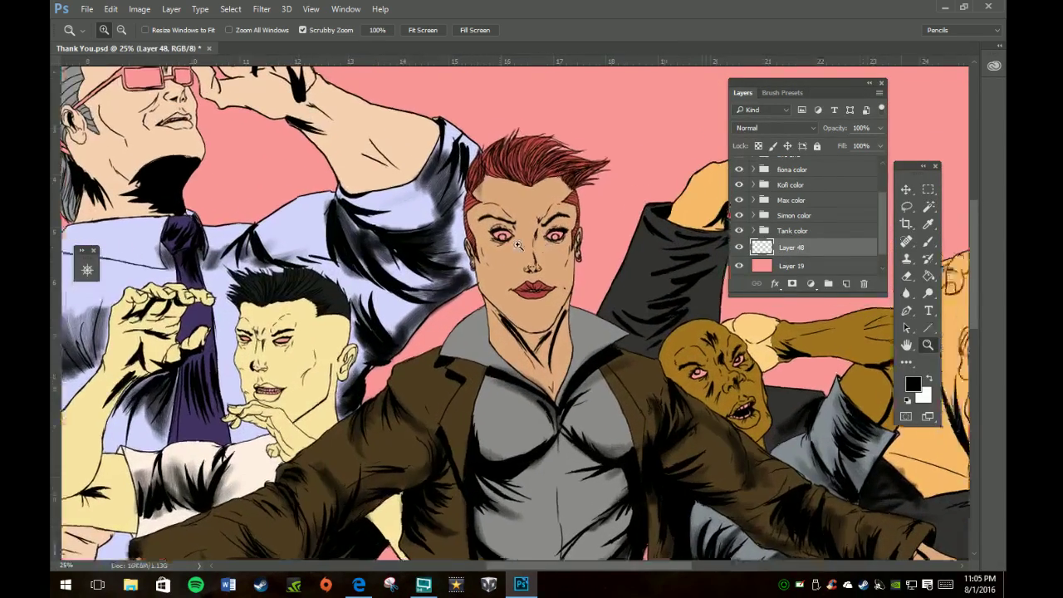
{"action": "left_click", "coordinate": [517, 245]}
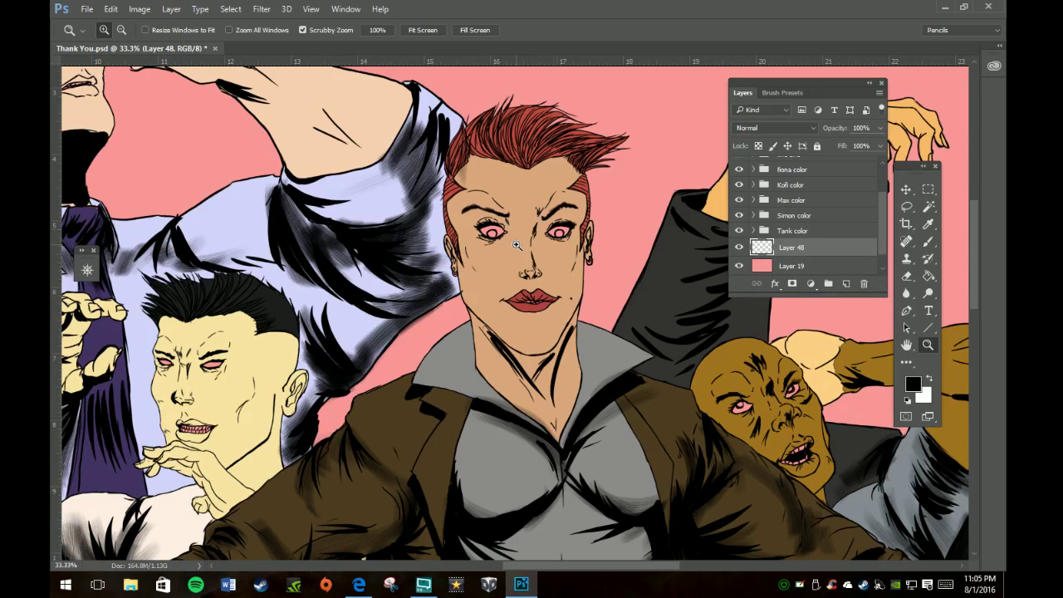
{"action": "left_click", "coordinate": [559, 235]}
{"action": "left_click", "coordinate": [550, 237]}
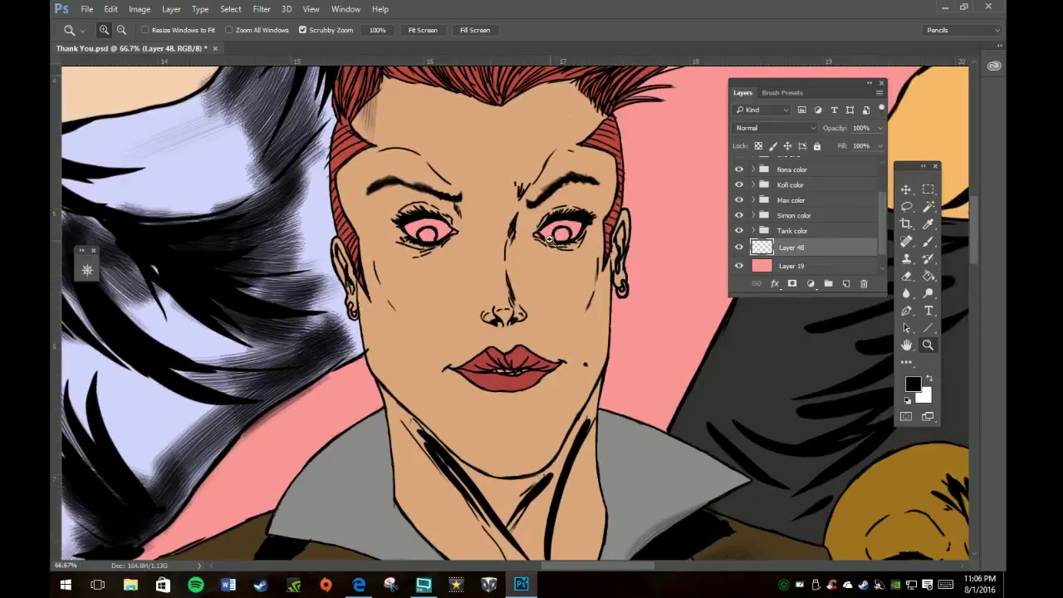
{"action": "left_click", "coordinate": [548, 239]}
{"action": "left_click", "coordinate": [551, 239]}
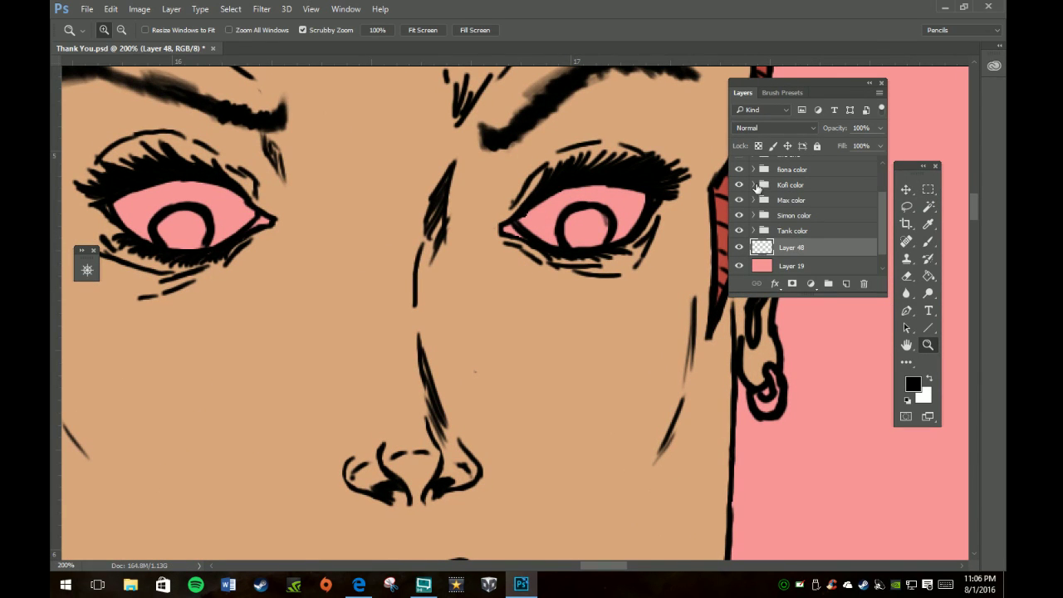
{"action": "left_click", "coordinate": [754, 169]}
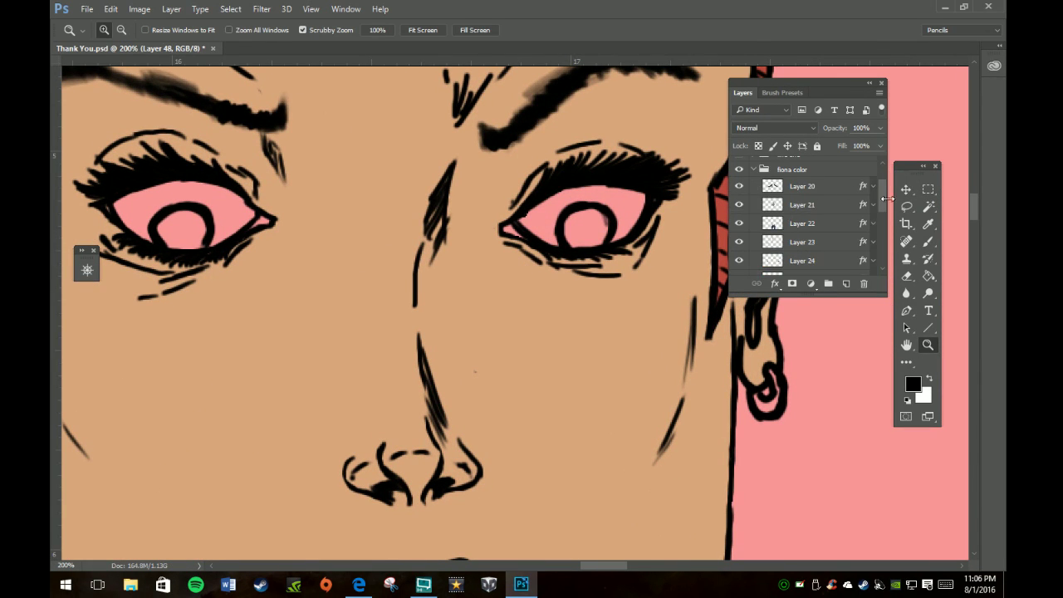
{"action": "left_click_drag", "start_coordinate": [881, 201], "coordinate": [855, 229]}
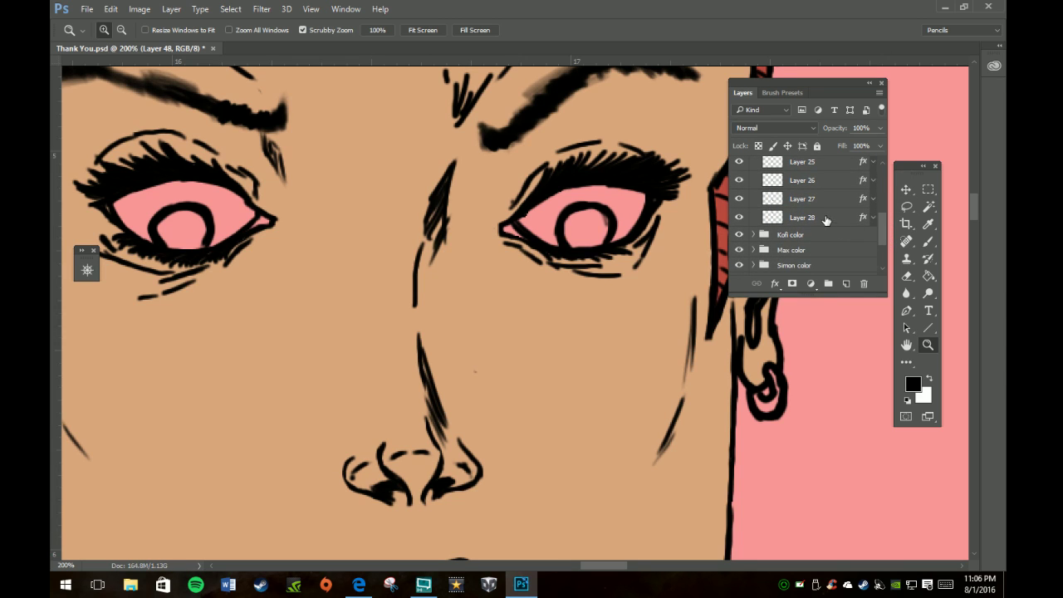
{"action": "left_click", "coordinate": [827, 218]}
{"action": "left_click", "coordinate": [847, 283]}
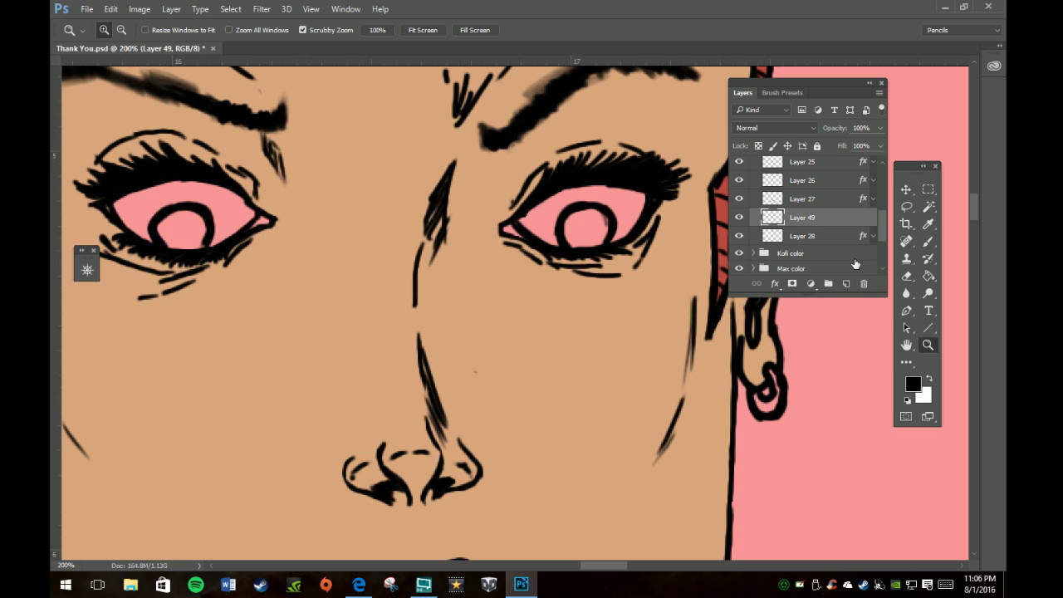
{"action": "left_click_drag", "start_coordinate": [822, 217], "coordinate": [826, 245]}
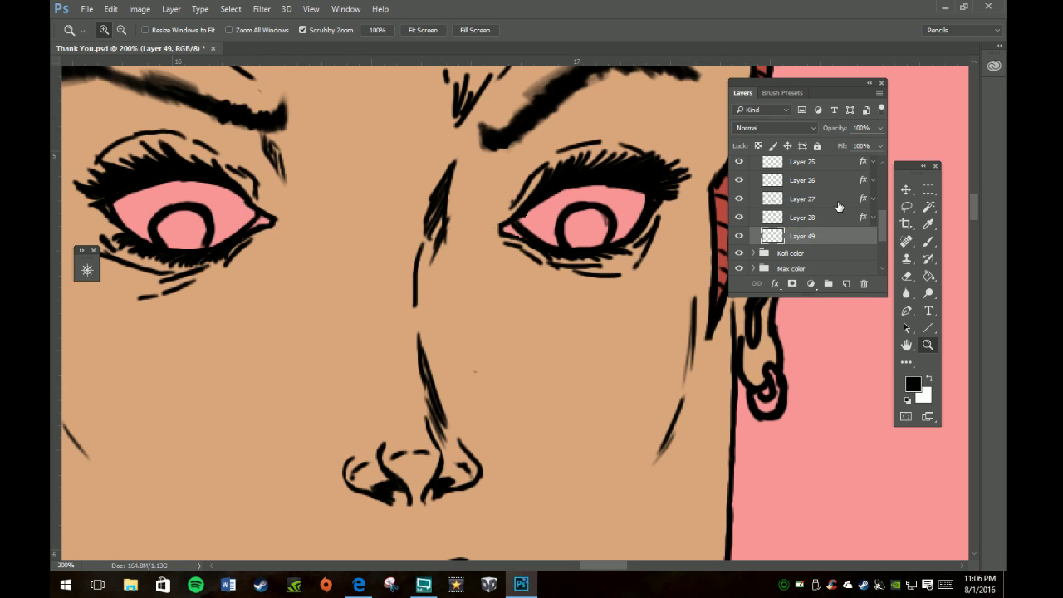
Paint a black pupil in each of the central woman's eyes with the tapered hard round brush at 4 px.
{"action": "left_click", "coordinate": [929, 241]}
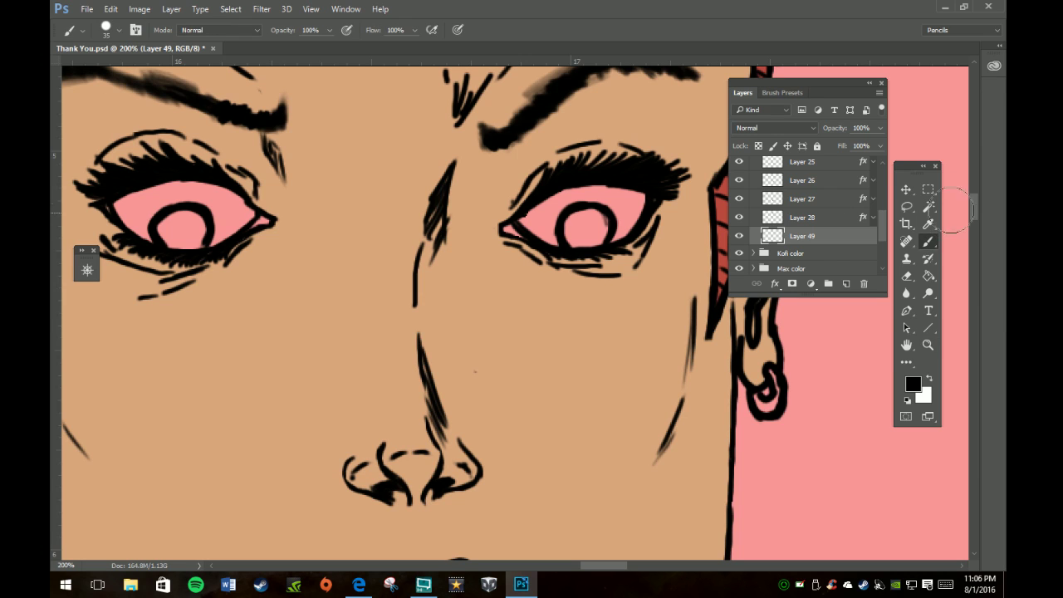
{"action": "left_click", "coordinate": [785, 93]}
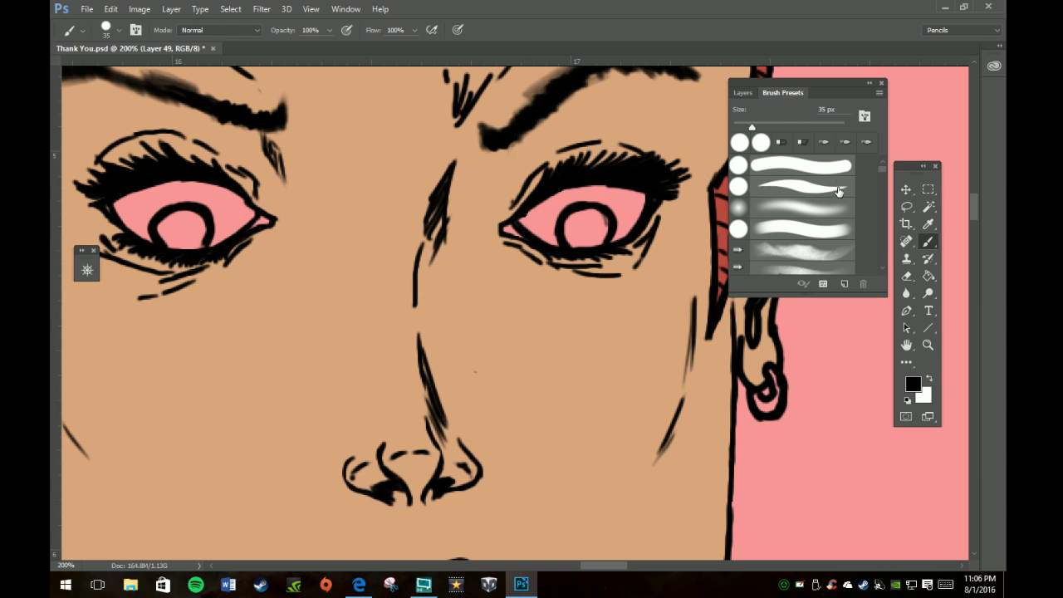
{"action": "left_click", "coordinate": [802, 186]}
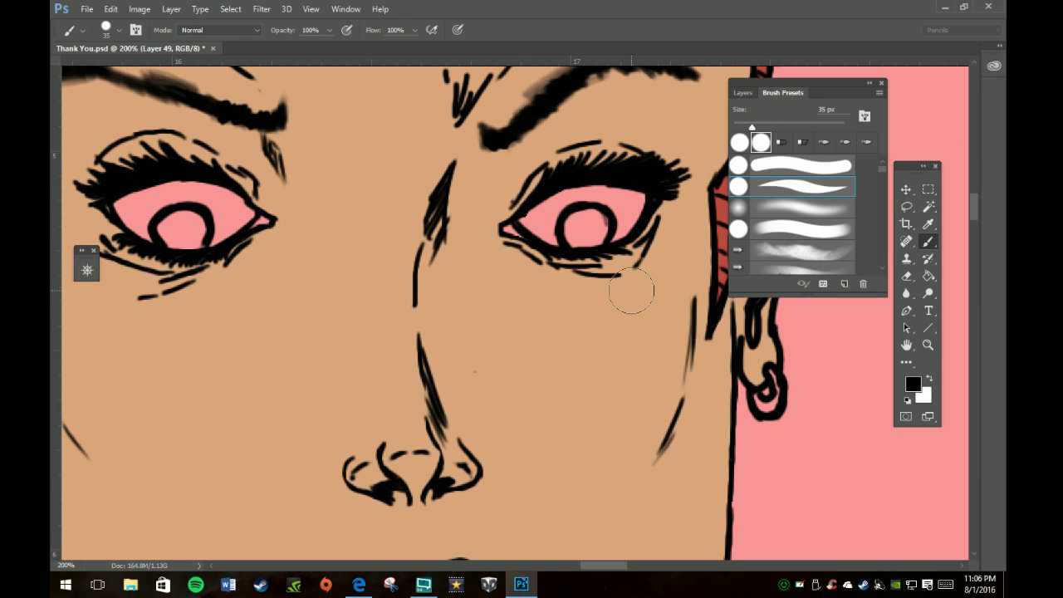
{"action": "key", "text": "bracketleft"}
{"action": "key", "text": "bracketleft"}
{"action": "key", "text": "bracketleft"}
{"action": "key", "text": "bracketleft"}
{"action": "key", "text": "bracketleft"}
{"action": "key", "text": "bracketleft"}
{"action": "key", "text": "bracketleft"}
{"action": "key", "text": "bracketleft"}
{"action": "key", "text": "bracketleft"}
{"action": "left_click_drag", "start_coordinate": [584, 229], "coordinate": [592, 224]}
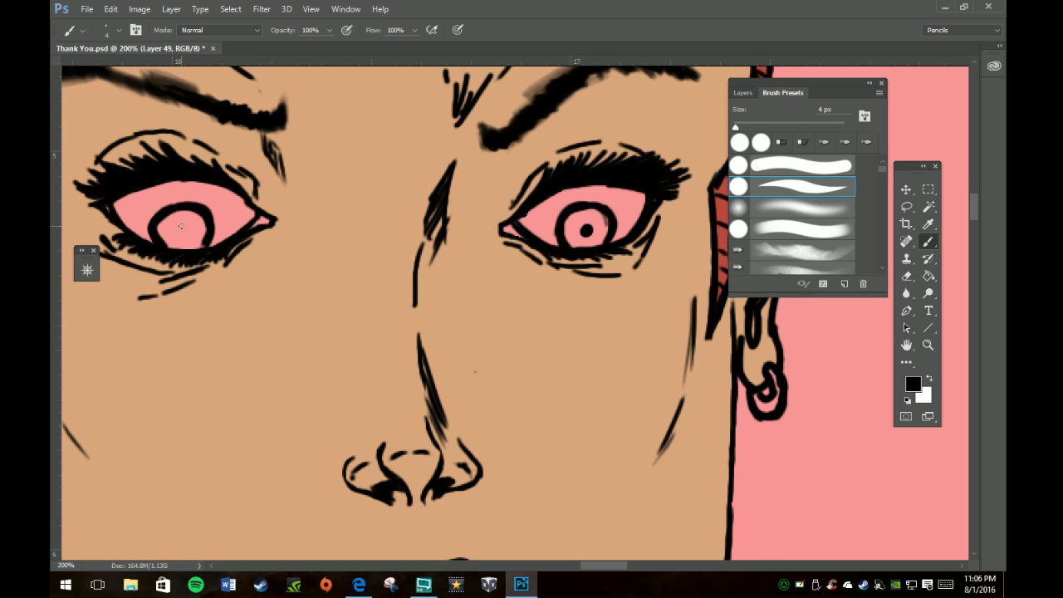
{"action": "left_click_drag", "start_coordinate": [180, 226], "coordinate": [175, 235]}
Add another new layer to the fiona color group and place it directly below the pupil layer, Layer 49.
{"action": "left_click", "coordinate": [741, 92]}
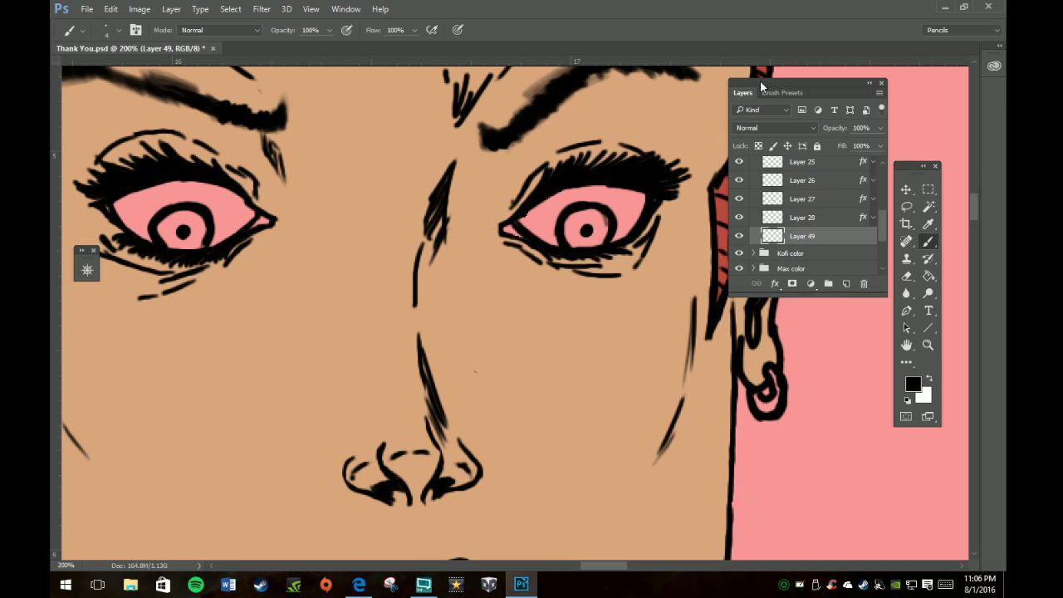
{"action": "left_click", "coordinate": [846, 285]}
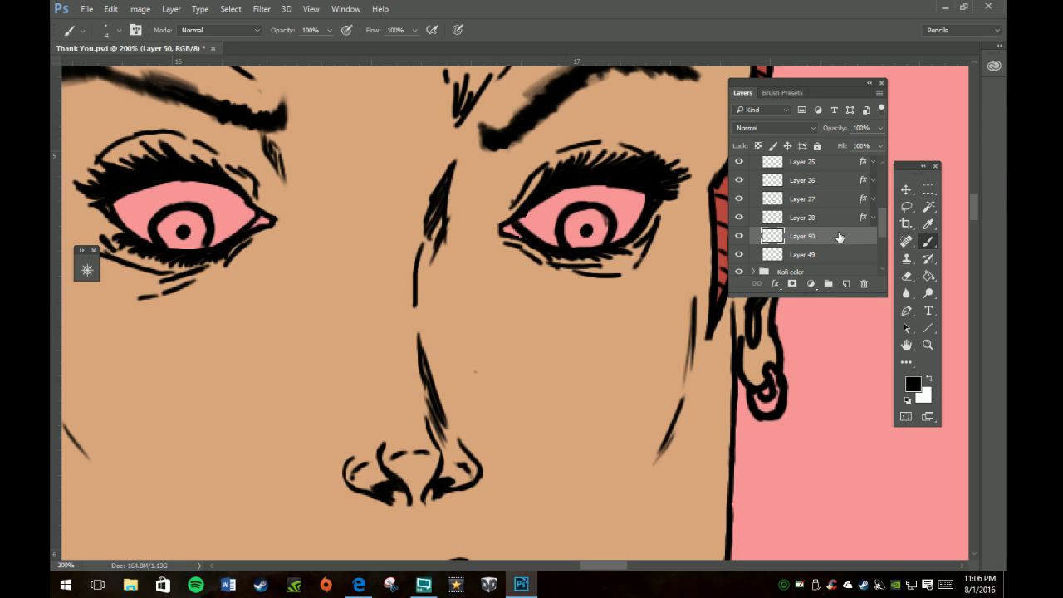
{"action": "left_click_drag", "start_coordinate": [835, 245], "coordinate": [831, 265]}
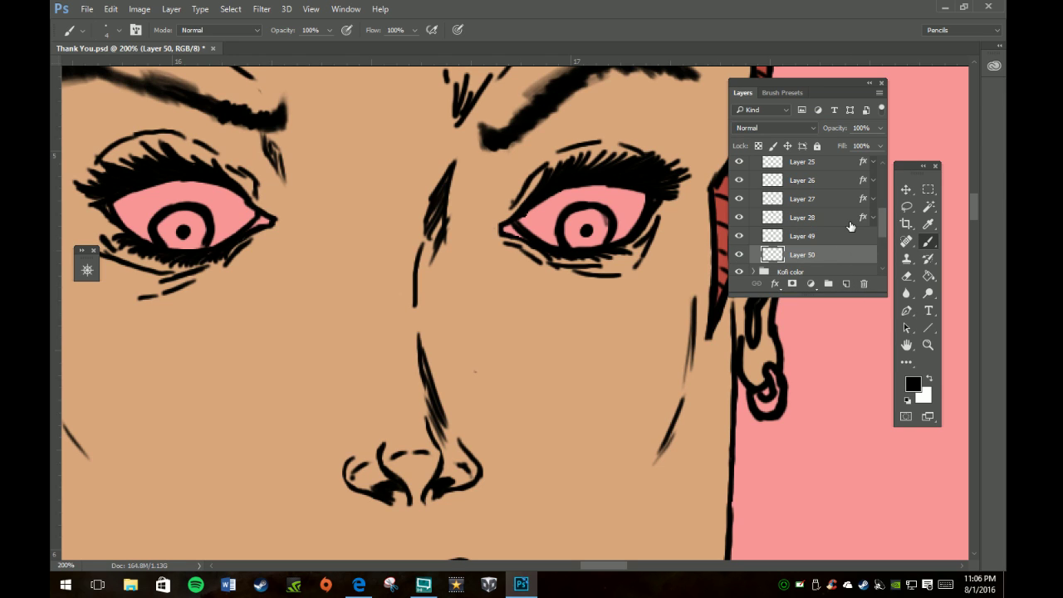
Set the foreground color to dark brown, 6b350a.
{"action": "left_click", "coordinate": [915, 386]}
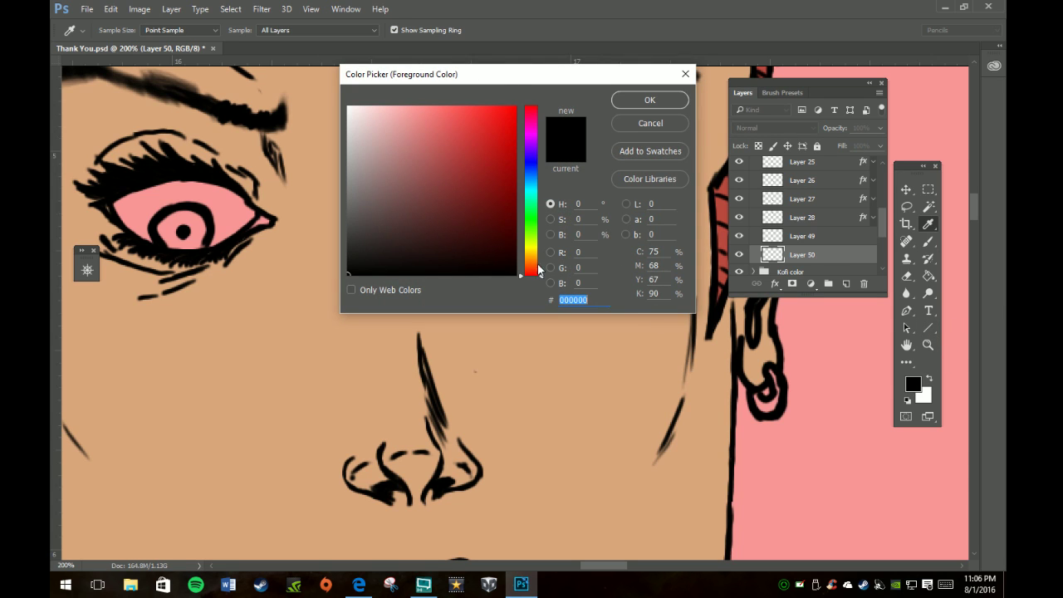
{"action": "left_click_drag", "start_coordinate": [538, 270], "coordinate": [539, 262]}
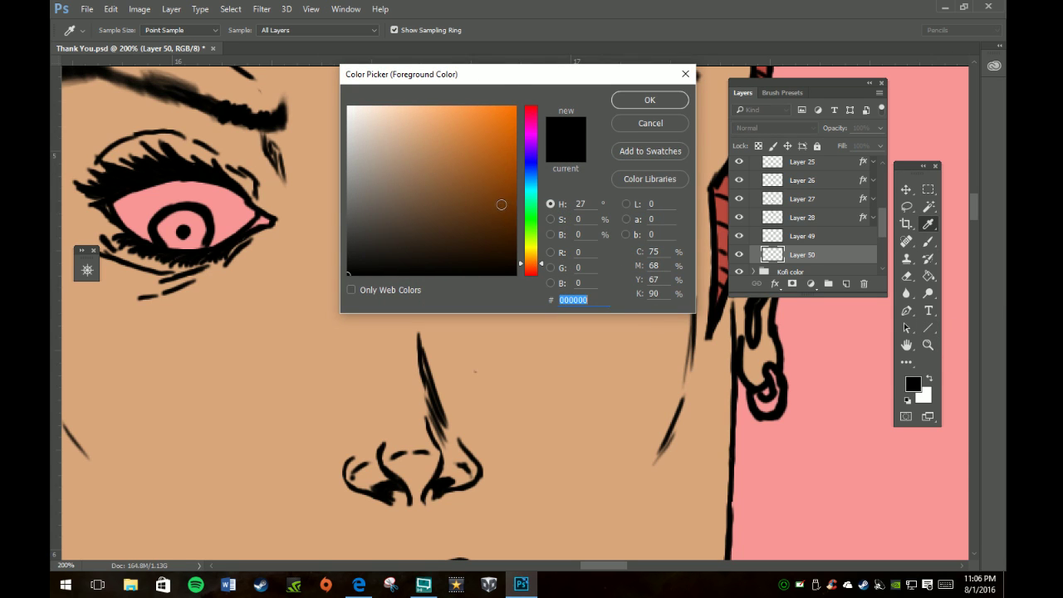
{"action": "left_click", "coordinate": [501, 204]}
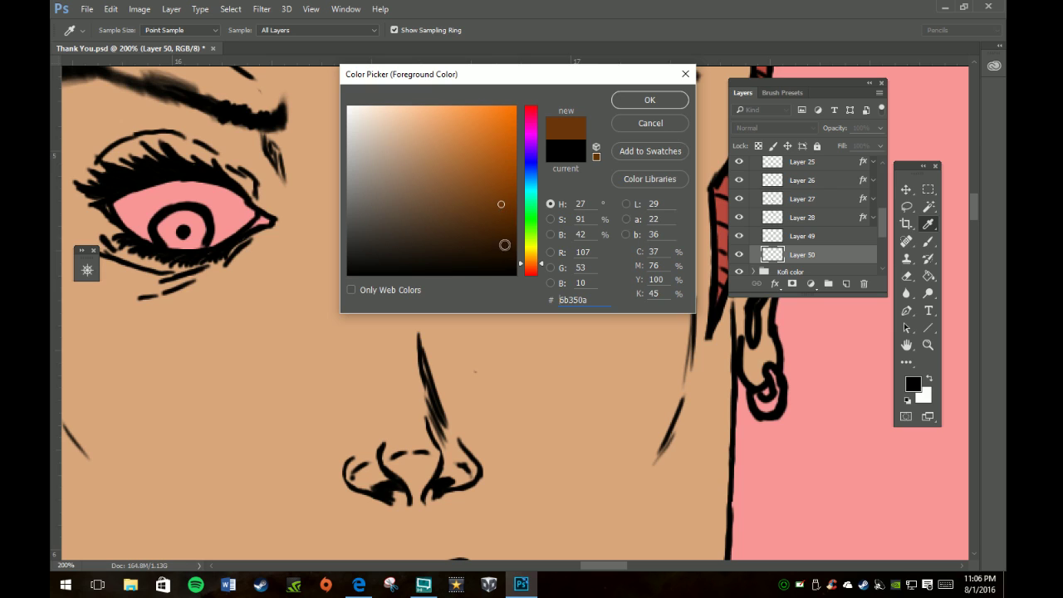
{"action": "left_click", "coordinate": [645, 100]}
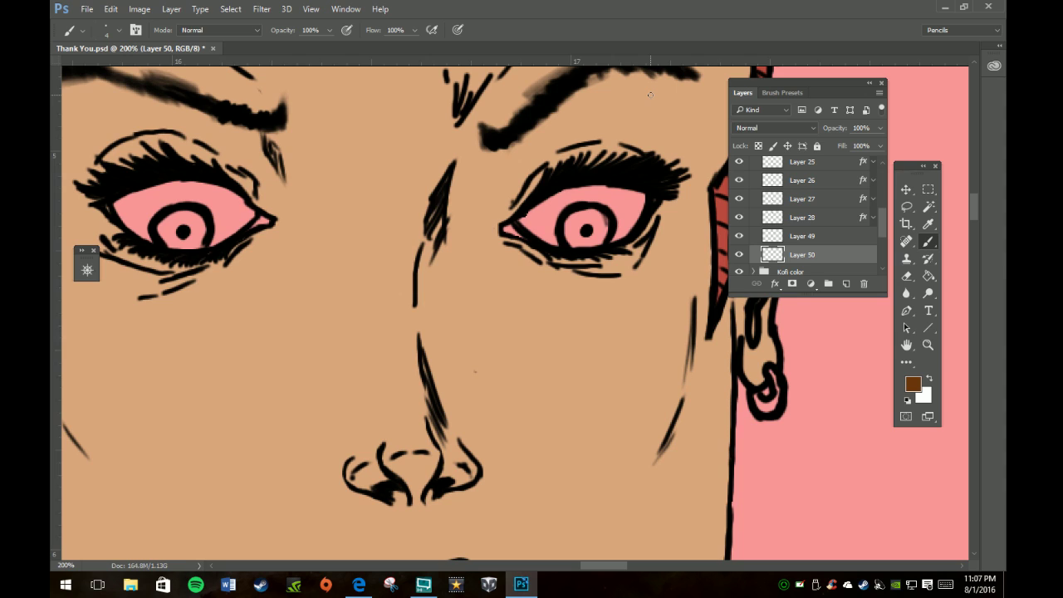
Fill the irises of both eyes with brown using the non-tapered hard round brush at 9 px.
{"action": "left_click", "coordinate": [781, 93]}
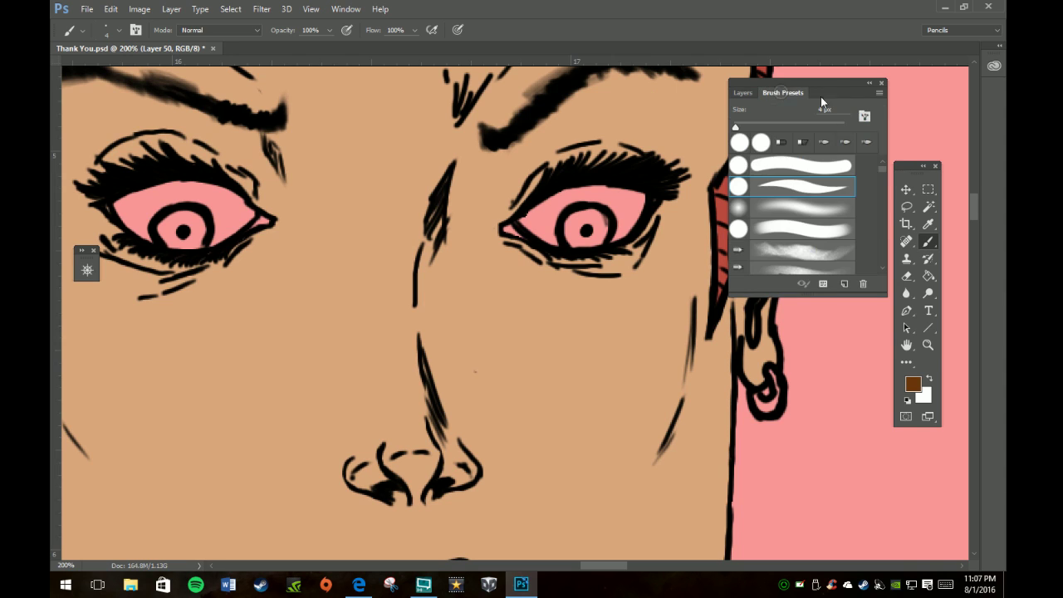
{"action": "left_click", "coordinate": [817, 164]}
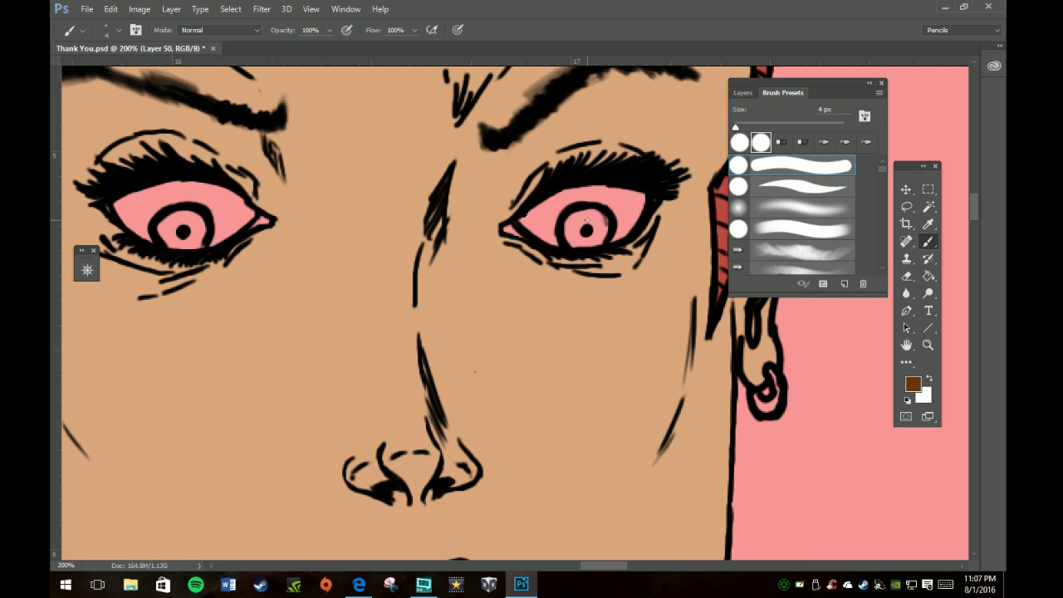
{"action": "key", "text": "bracketright"}
{"action": "key", "text": "bracketright"}
{"action": "key", "text": "bracketright"}
{"action": "key", "text": "bracketright"}
{"action": "key", "text": "bracketright"}
{"action": "mouse_move", "coordinate": [591, 229]}
{"action": "left_mouse_down"}
{"action": "mouse_move", "coordinate": [598, 220]}
{"action": "mouse_move", "coordinate": [588, 216]}
{"action": "mouse_move", "coordinate": [573, 238]}
{"action": "mouse_move", "coordinate": [570, 225]}
{"action": "mouse_move", "coordinate": [585, 238]}
{"action": "mouse_move", "coordinate": [573, 243]}
{"action": "mouse_move", "coordinate": [591, 243]}
{"action": "mouse_move", "coordinate": [605, 226]}
{"action": "mouse_move", "coordinate": [577, 219]}
{"action": "mouse_move", "coordinate": [591, 241]}
{"action": "mouse_move", "coordinate": [615, 218]}
{"action": "mouse_move", "coordinate": [600, 245]}
{"action": "left_mouse_up"}
{"action": "mouse_move", "coordinate": [169, 226]}
{"action": "left_mouse_down"}
{"action": "mouse_move", "coordinate": [165, 243]}
{"action": "mouse_move", "coordinate": [178, 218]}
{"action": "mouse_move", "coordinate": [196, 224]}
{"action": "mouse_move", "coordinate": [198, 246]}
{"action": "mouse_move", "coordinate": [187, 221]}
{"action": "mouse_move", "coordinate": [173, 232]}
{"action": "mouse_move", "coordinate": [190, 244]}
{"action": "mouse_move", "coordinate": [196, 236]}
{"action": "mouse_move", "coordinate": [179, 244]}
{"action": "left_mouse_up"}
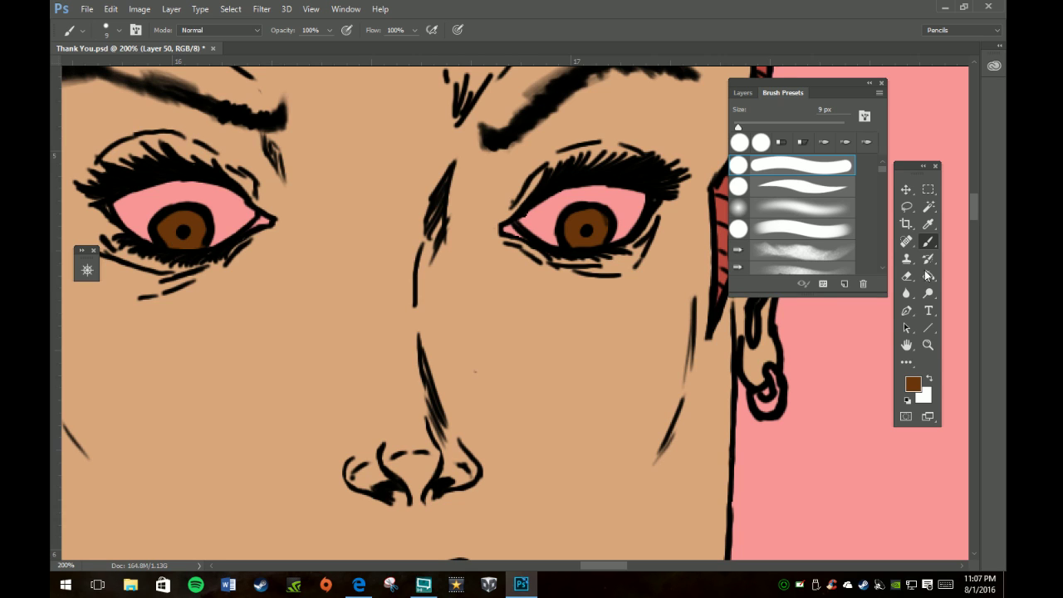
Set the foreground color to golden yellow, f1c13f.
{"action": "left_click", "coordinate": [931, 378]}
{"action": "left_click", "coordinate": [913, 384]}
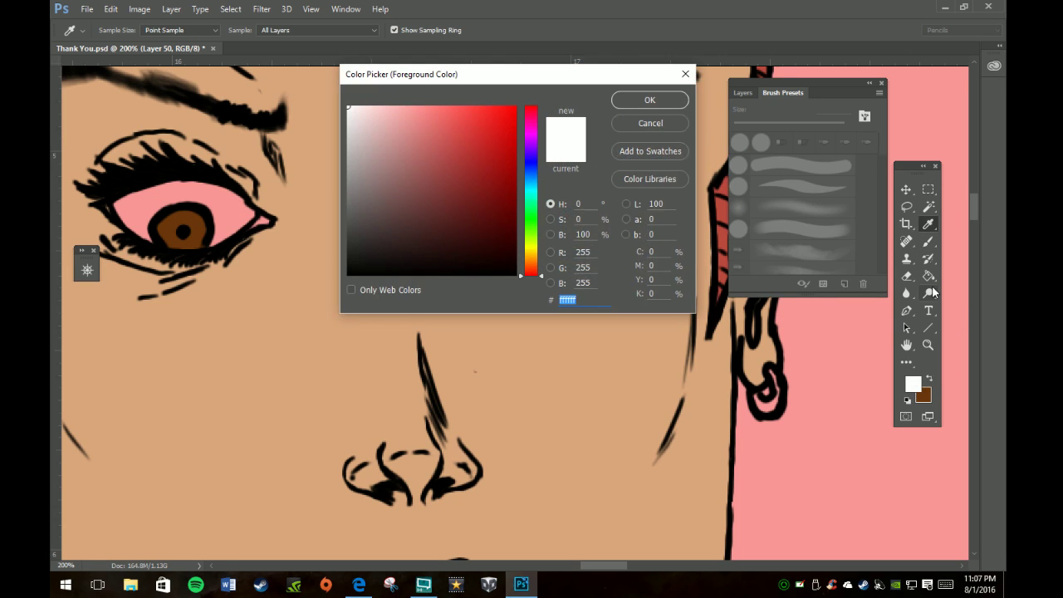
{"action": "left_click", "coordinate": [533, 255]}
{"action": "left_click", "coordinate": [472, 115]}
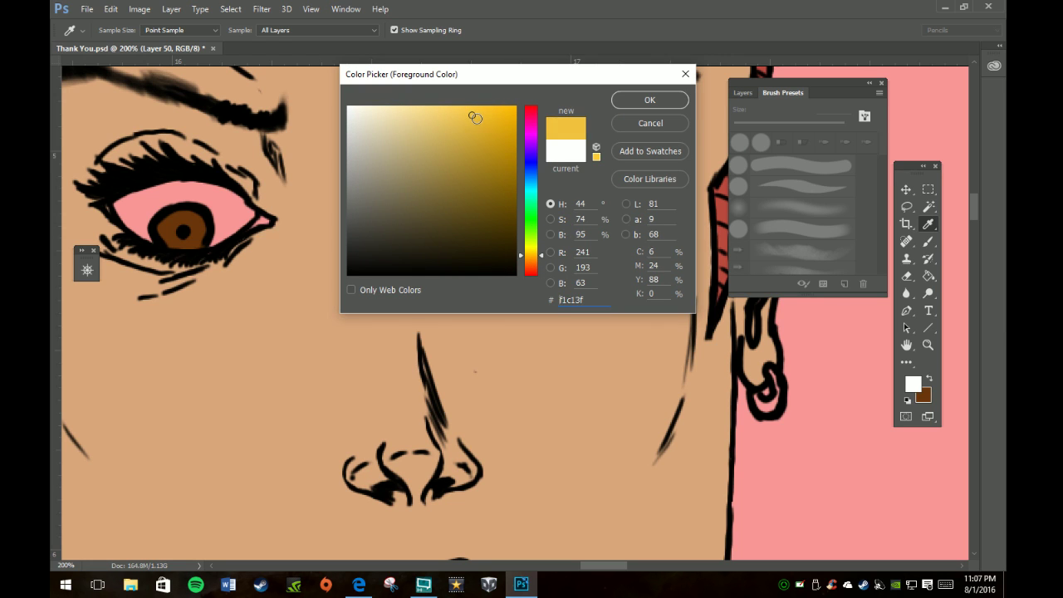
{"action": "left_click", "coordinate": [651, 101]}
{"action": "key", "text": "b"}
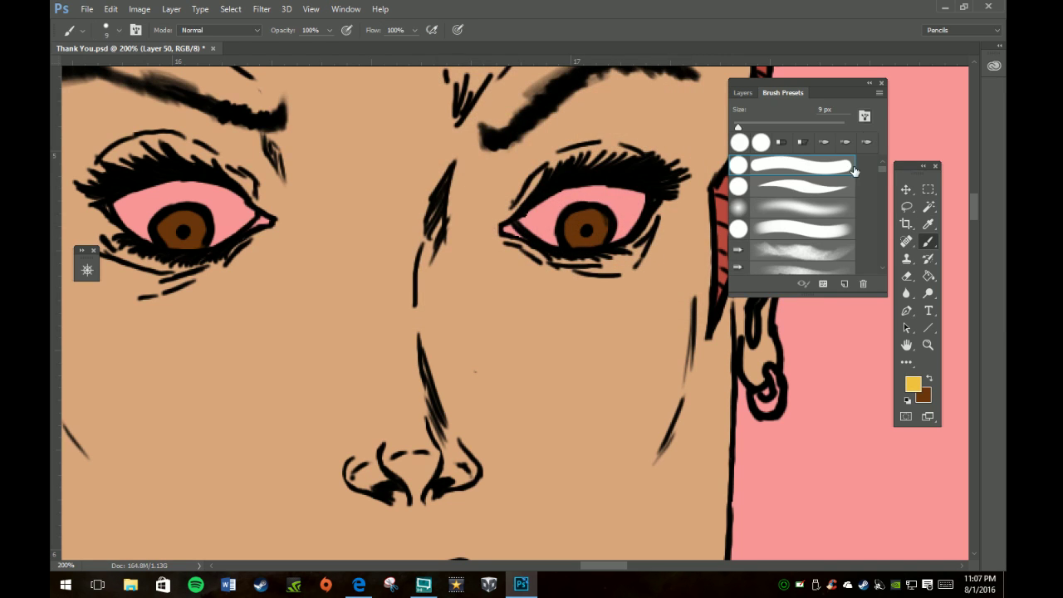
Paint golden yellow flecks around the pupils of both of the central woman's eyes with a faint textured brush preset at 3 px.
{"action": "left_click_drag", "start_coordinate": [883, 170], "coordinate": [885, 195]}
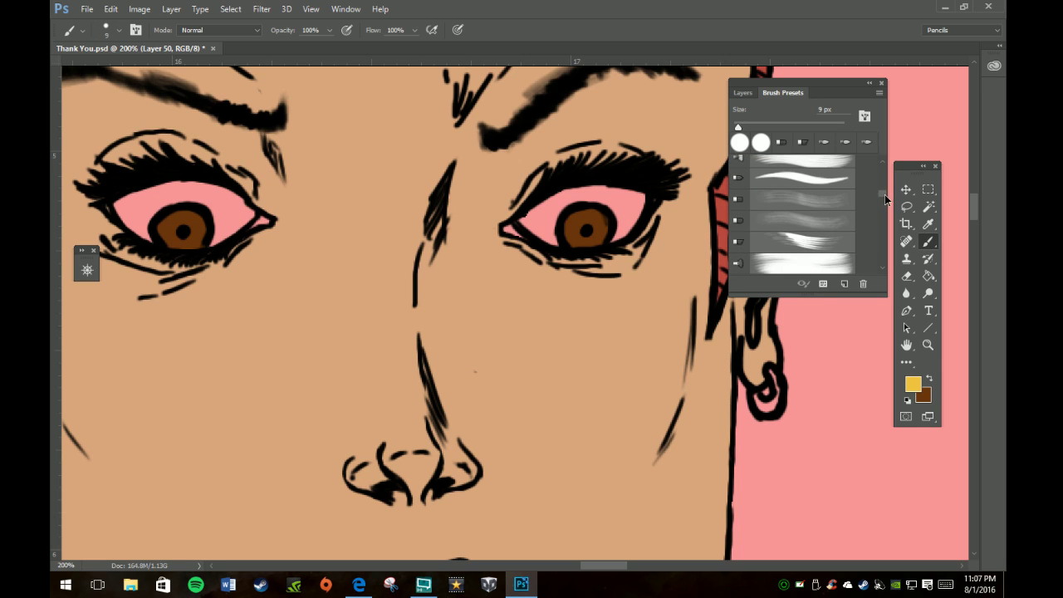
{"action": "left_click", "coordinate": [813, 221]}
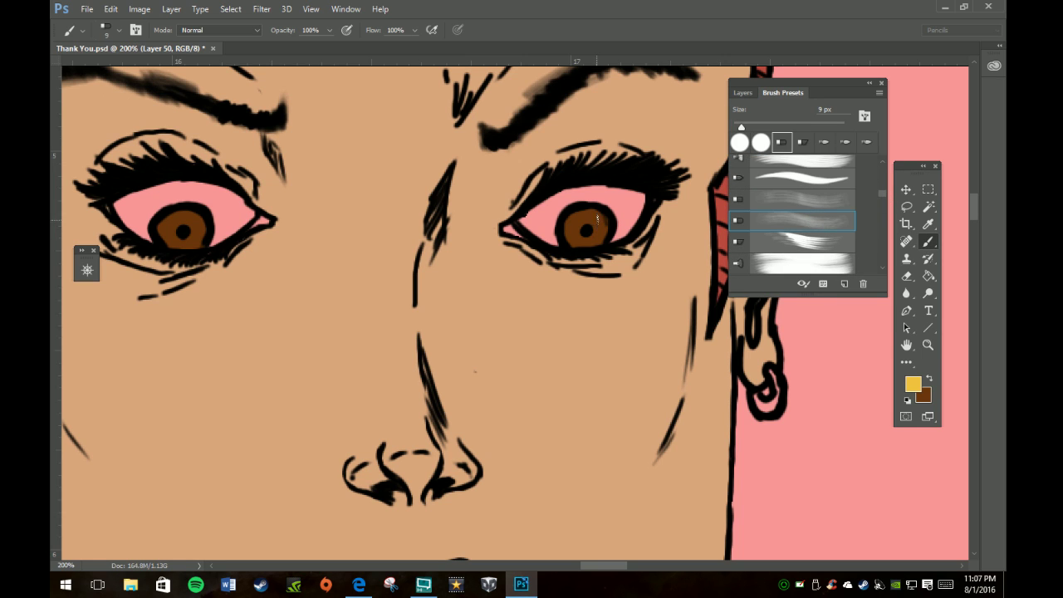
{"action": "key", "text": "bracketleft"}
{"action": "key", "text": "bracketleft"}
{"action": "key", "text": "bracketleft"}
{"action": "key", "text": "bracketleft"}
{"action": "key", "text": "bracketleft"}
{"action": "key", "text": "bracketleft"}
{"action": "left_click", "coordinate": [594, 224]}
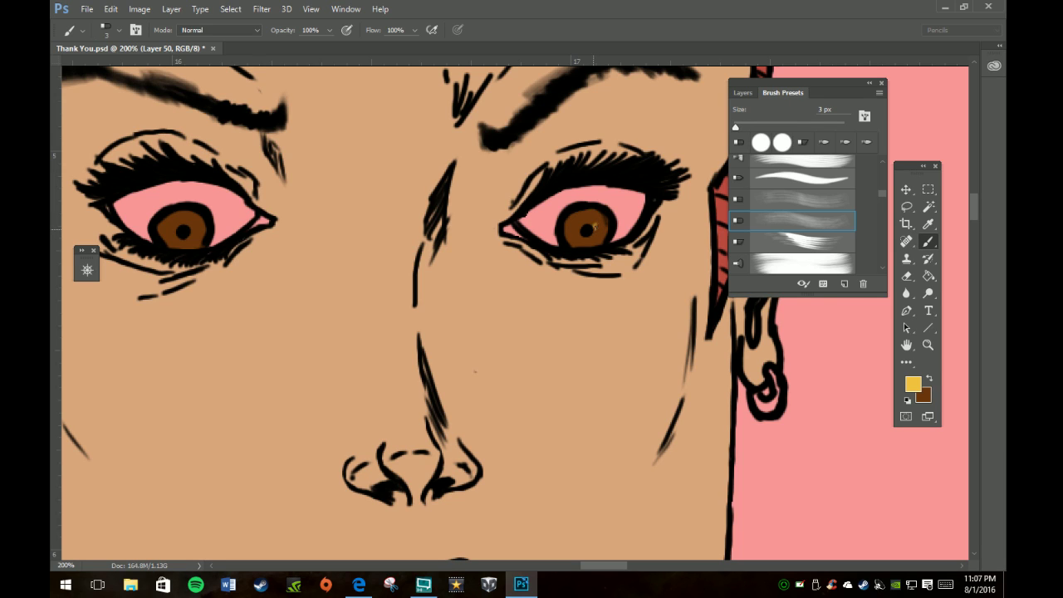
{"action": "left_click", "coordinate": [590, 219]}
{"action": "left_click", "coordinate": [587, 222]}
{"action": "left_click", "coordinate": [583, 232]}
{"action": "left_click", "coordinate": [585, 237]}
{"action": "left_click", "coordinate": [598, 227]}
{"action": "left_click", "coordinate": [184, 222]}
{"action": "left_click", "coordinate": [177, 226]}
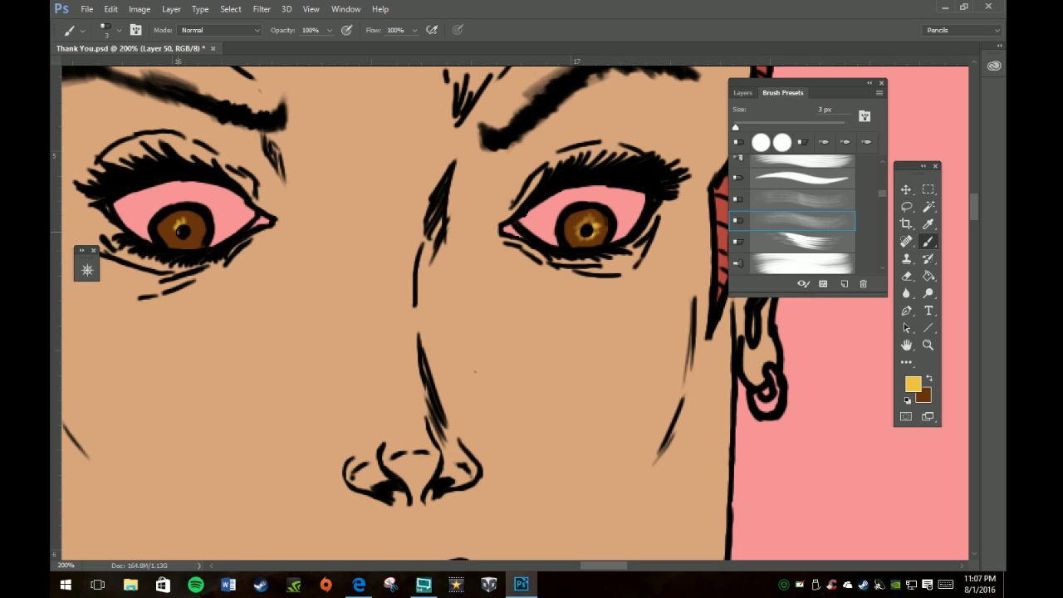
{"action": "mouse_move", "coordinate": [180, 236]}
{"action": "left_mouse_down"}
{"action": "mouse_move", "coordinate": [194, 230]}
{"action": "mouse_move", "coordinate": [186, 220]}
{"action": "mouse_move", "coordinate": [192, 234]}
{"action": "left_mouse_up"}
{"action": "key", "text": "z"}
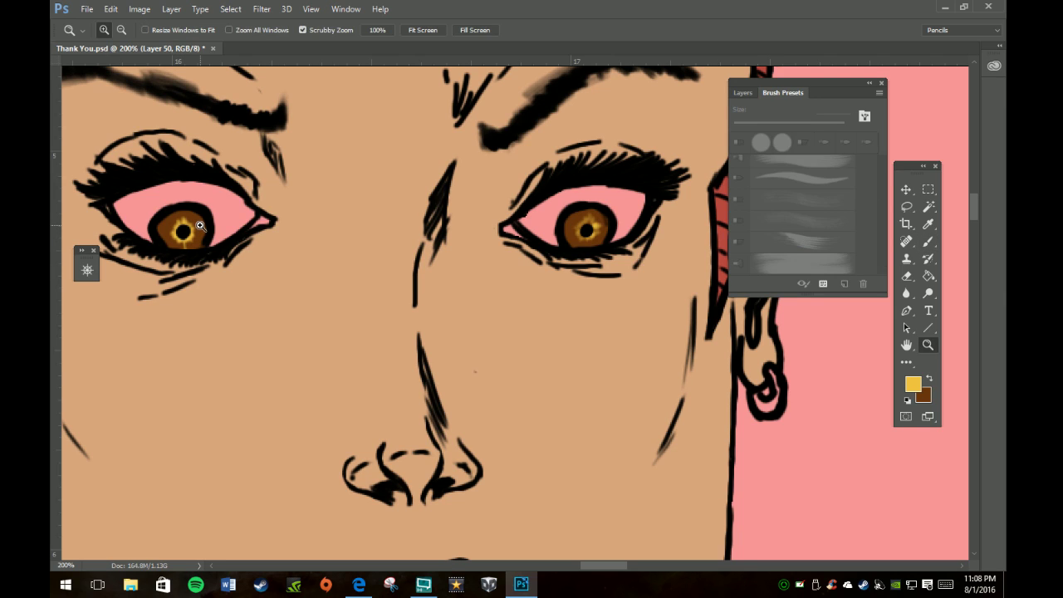
{"action": "key", "text": "b"}
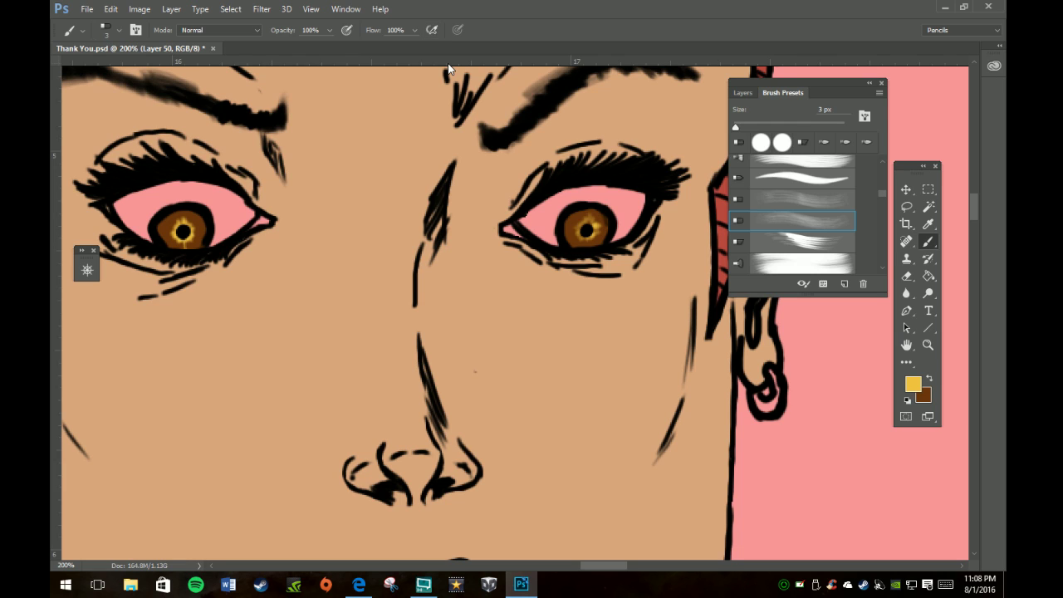
{"action": "key", "text": "z"}
{"action": "key", "text": "b"}
Collapse the fiona color group in the layer stack.
{"action": "key", "text": "z"}
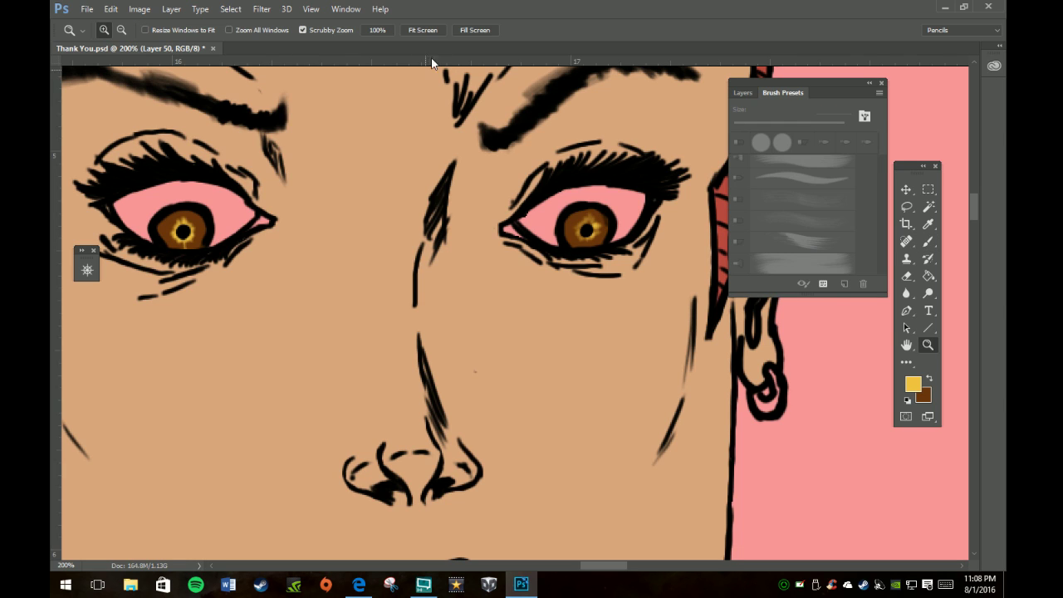
{"action": "left_click", "coordinate": [423, 30]}
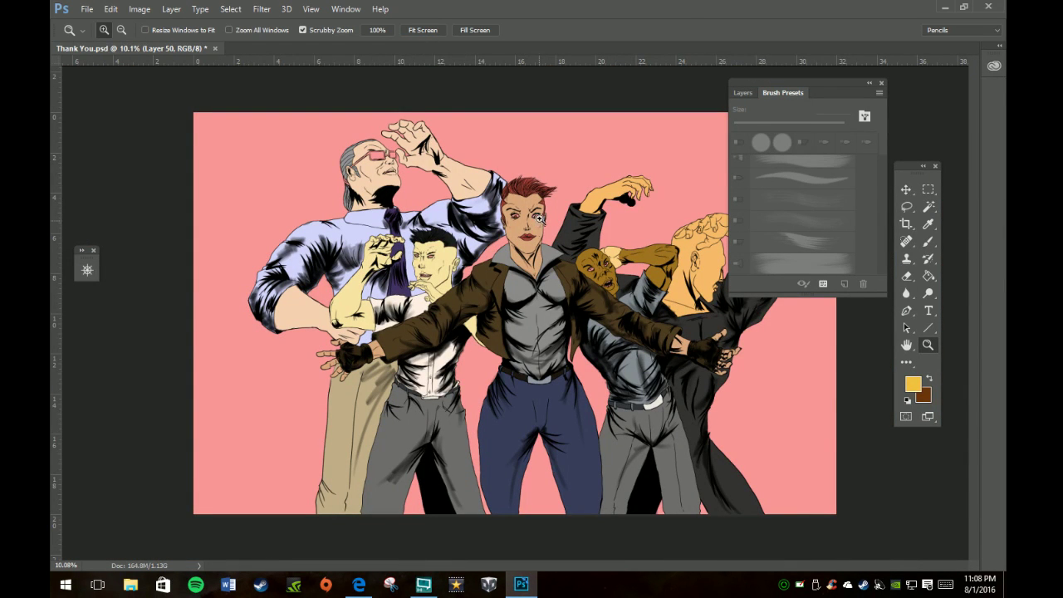
{"action": "left_click", "coordinate": [539, 223]}
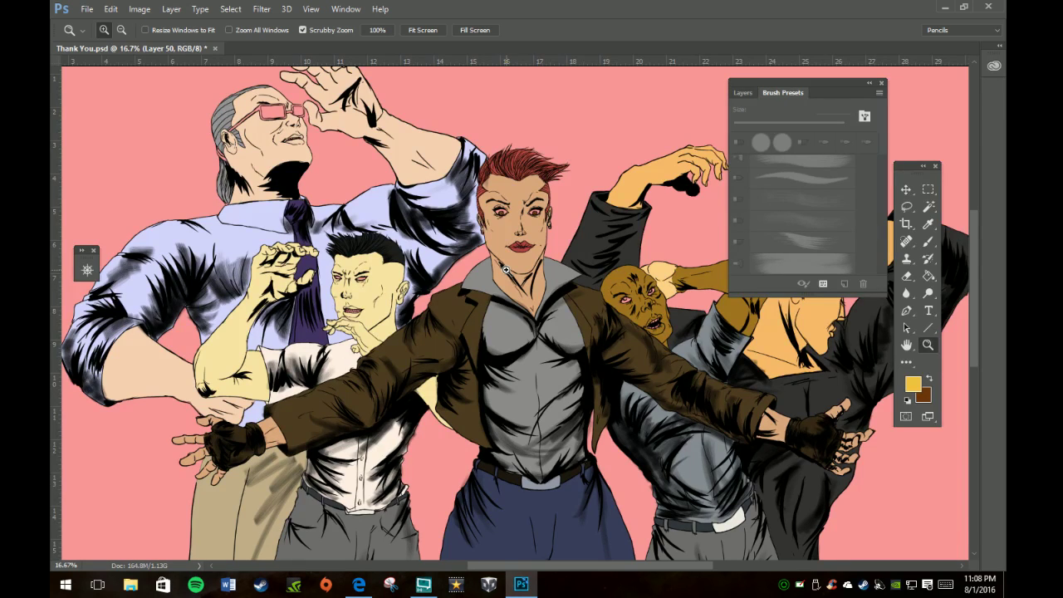
{"action": "left_click", "coordinate": [744, 92]}
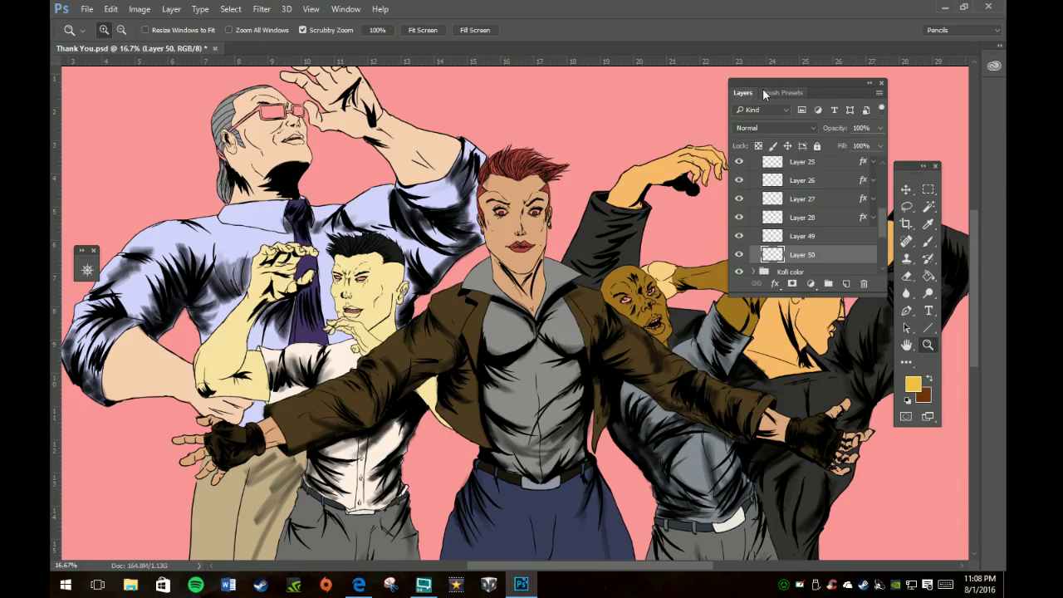
{"action": "left_click_drag", "start_coordinate": [882, 229], "coordinate": [887, 179]}
{"action": "left_click", "coordinate": [755, 198]}
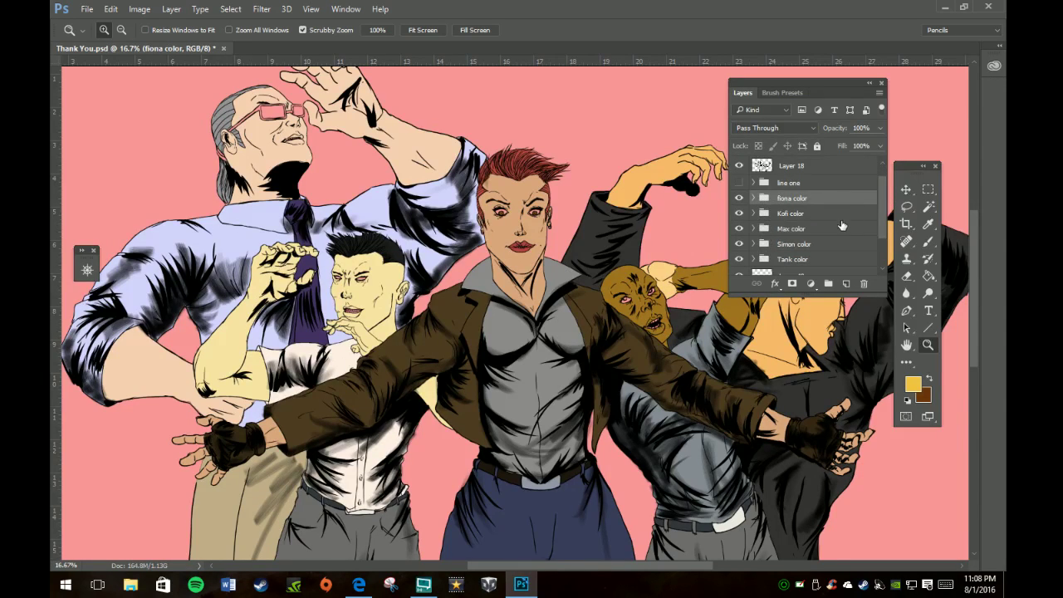
Expand the Simon color group and add a new layer directly above the Tank color group.
{"action": "left_click", "coordinate": [754, 244]}
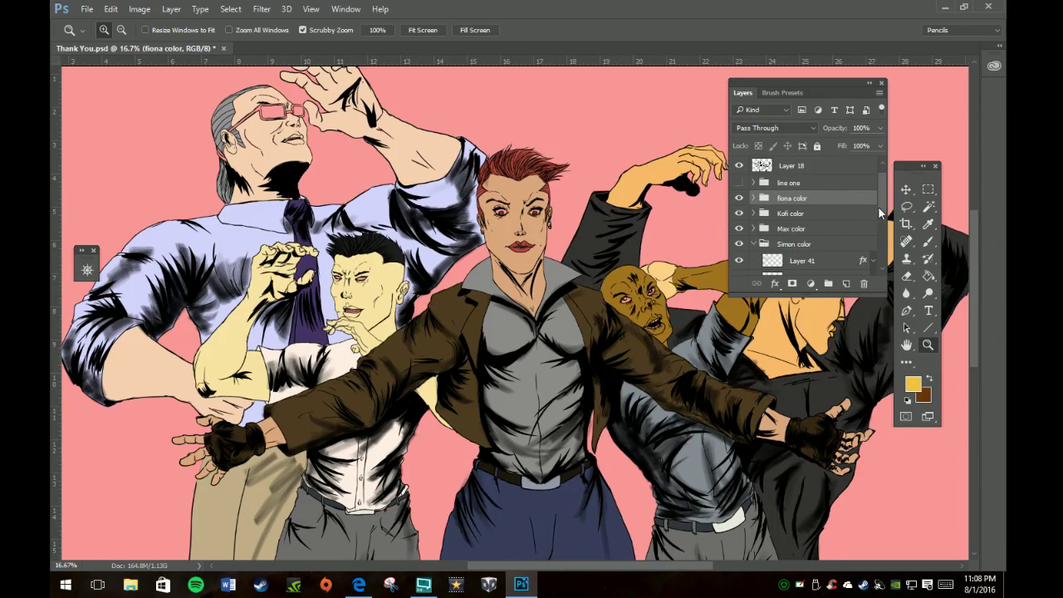
{"action": "left_click_drag", "start_coordinate": [882, 208], "coordinate": [881, 249]}
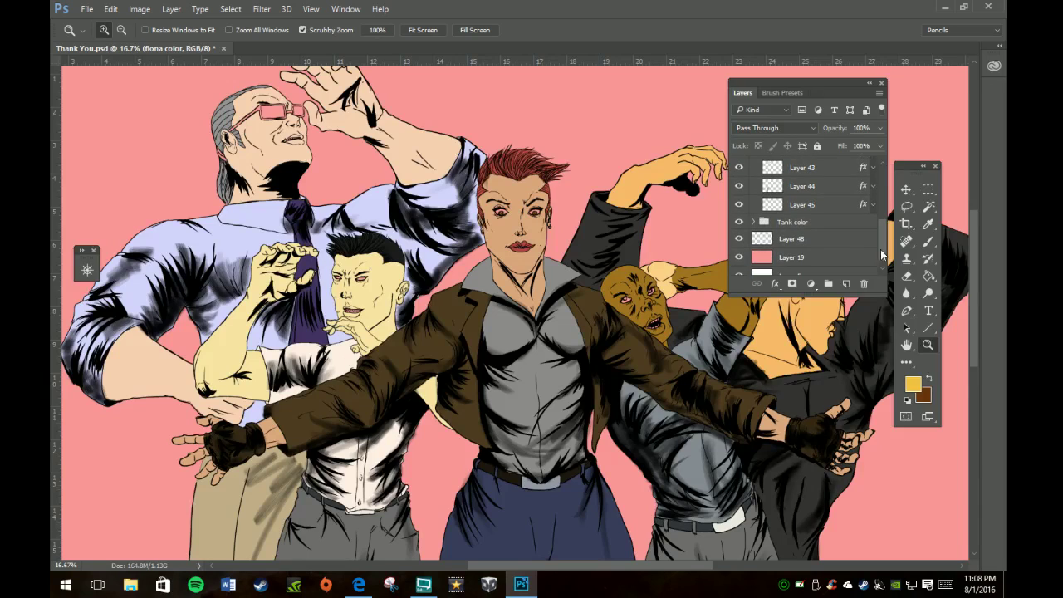
{"action": "left_click", "coordinate": [825, 221]}
{"action": "left_click", "coordinate": [846, 284]}
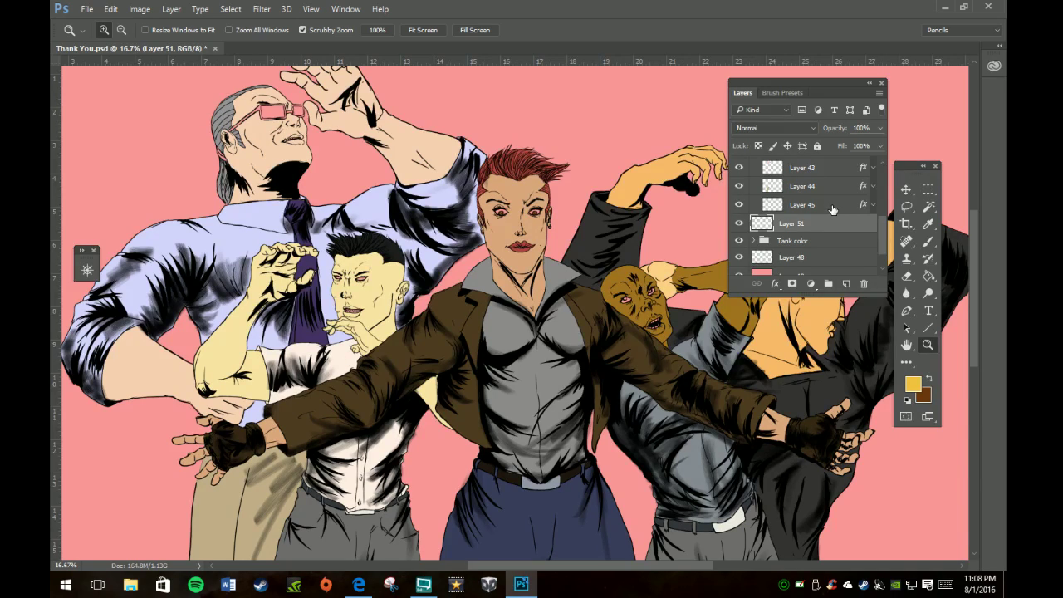
Paint the temple arm and near lens frame of the gray-haired man's glasses black with the non-tapered hard round brush at 20 px.
{"action": "left_click", "coordinate": [274, 131]}
{"action": "left_click", "coordinate": [283, 130]}
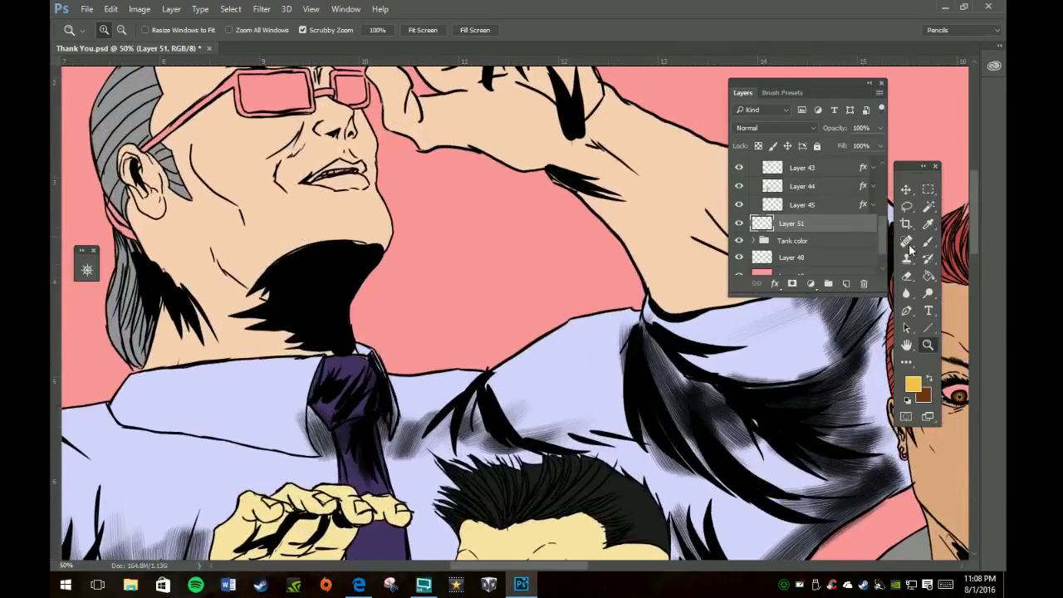
{"action": "left_click_drag", "start_coordinate": [973, 237], "coordinate": [975, 217]}
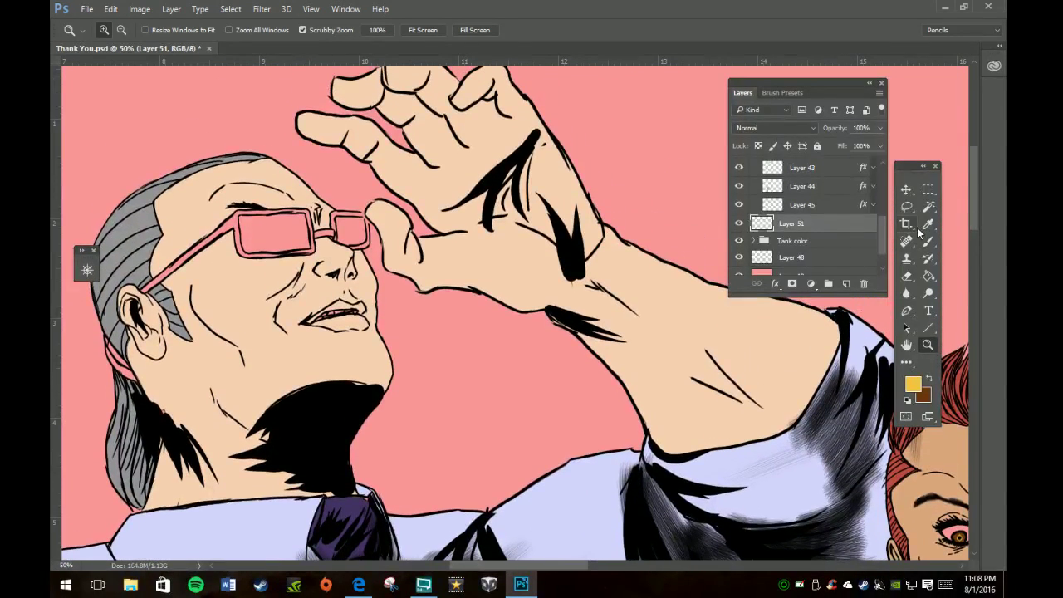
{"action": "left_click", "coordinate": [204, 261]}
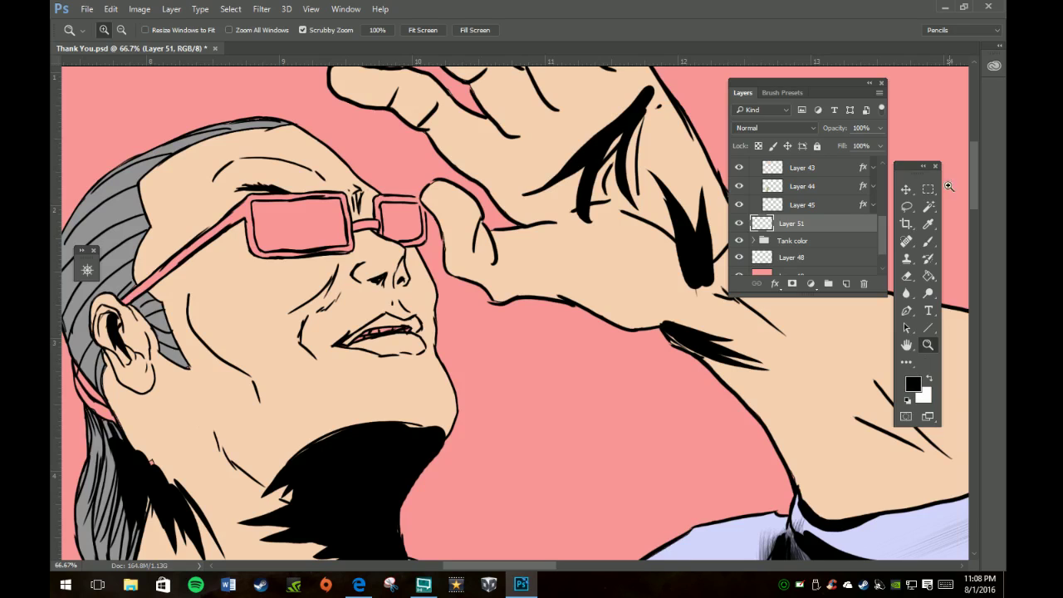
{"action": "left_click", "coordinate": [930, 243]}
{"action": "left_click", "coordinate": [778, 88]}
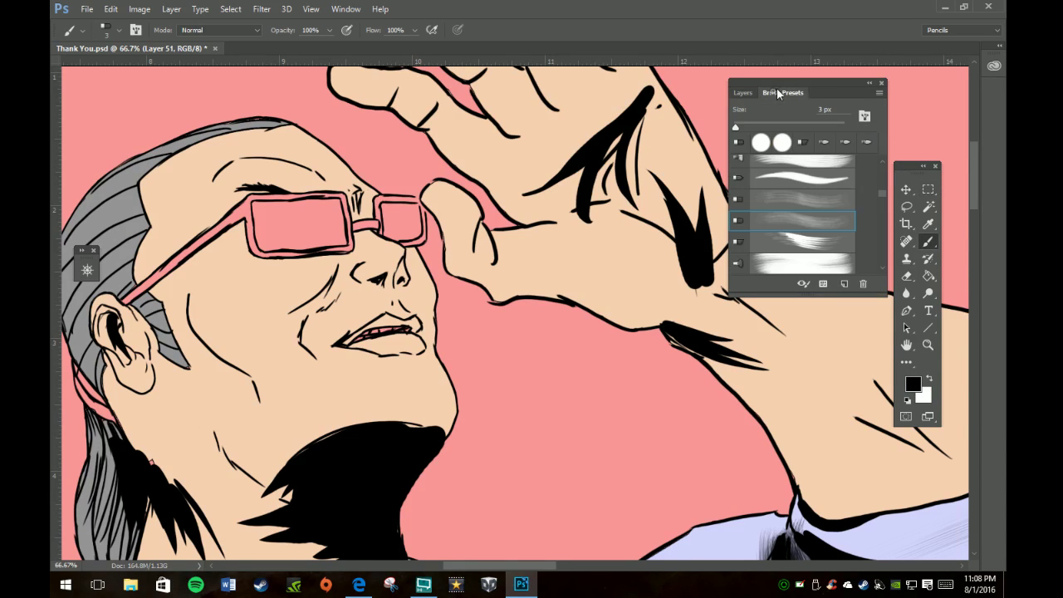
{"action": "left_click_drag", "start_coordinate": [884, 197], "coordinate": [884, 170]}
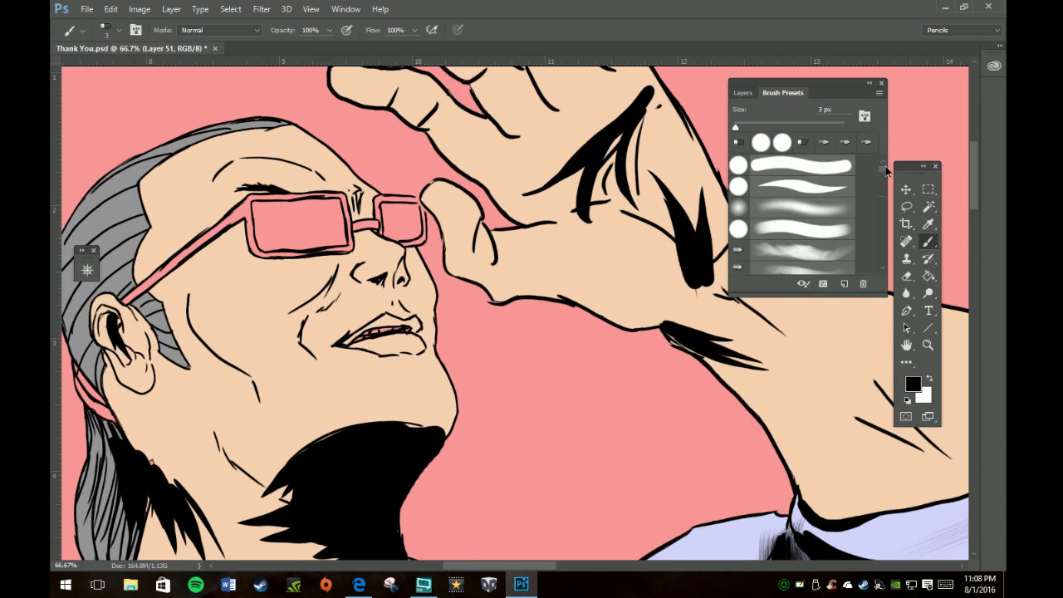
{"action": "left_click", "coordinate": [791, 166]}
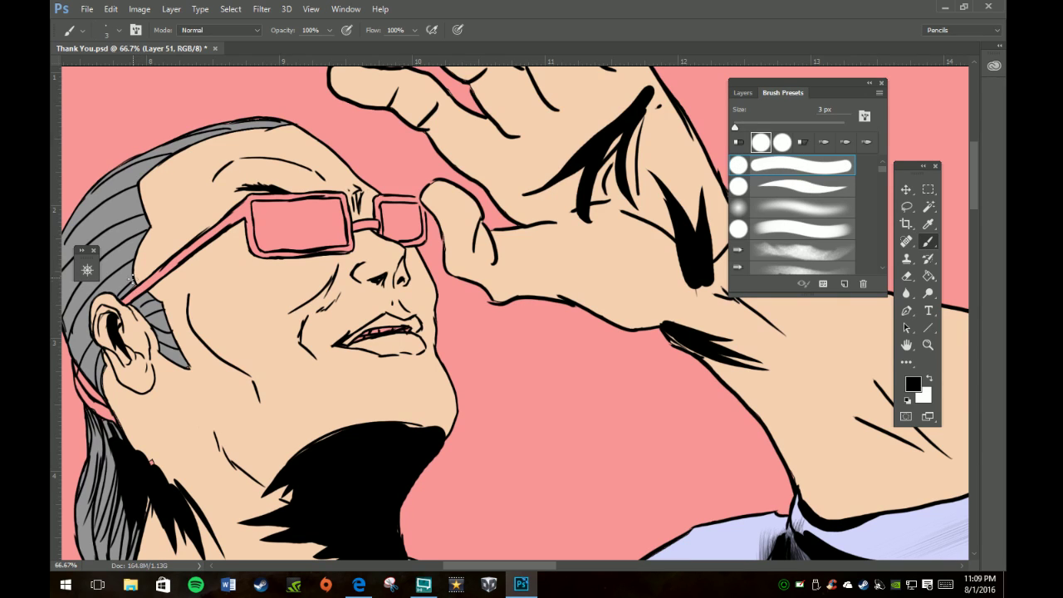
{"action": "key", "text": "bracketright"}
{"action": "key", "text": "bracketright"}
{"action": "left_click", "coordinate": [128, 297]}
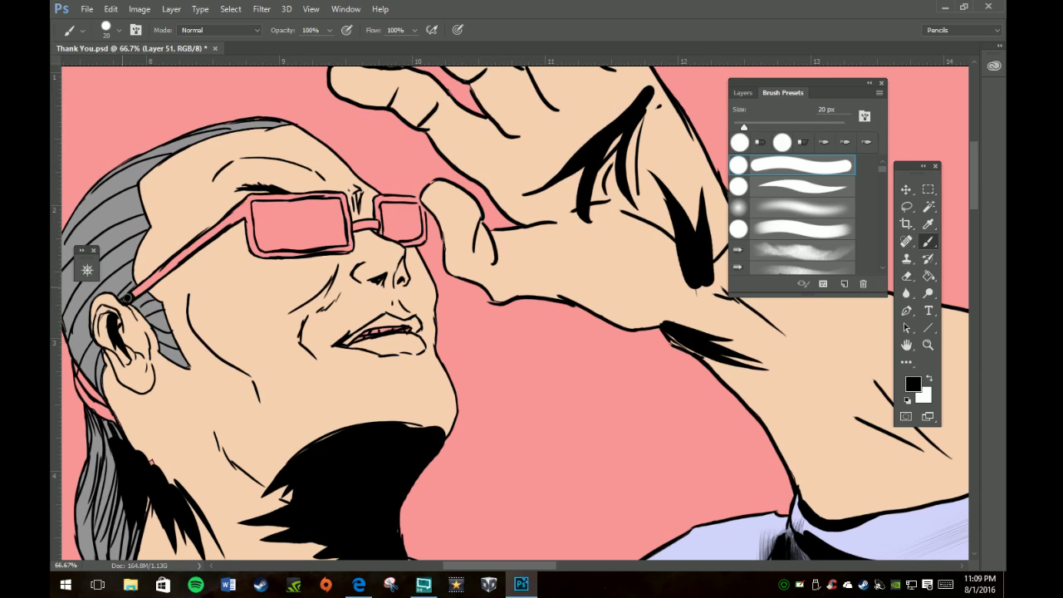
{"action": "mouse_move", "coordinate": [141, 302]}
{"action": "left_mouse_down"}
{"action": "mouse_move", "coordinate": [153, 269]}
{"action": "mouse_move", "coordinate": [171, 280]}
{"action": "mouse_move", "coordinate": [171, 248]}
{"action": "mouse_move", "coordinate": [192, 269]}
{"action": "mouse_move", "coordinate": [198, 236]}
{"action": "mouse_move", "coordinate": [214, 247]}
{"action": "mouse_move", "coordinate": [222, 214]}
{"action": "mouse_move", "coordinate": [242, 231]}
{"action": "mouse_move", "coordinate": [246, 210]}
{"action": "mouse_move", "coordinate": [256, 258]}
{"action": "mouse_move", "coordinate": [350, 251]}
{"action": "left_mouse_up"}
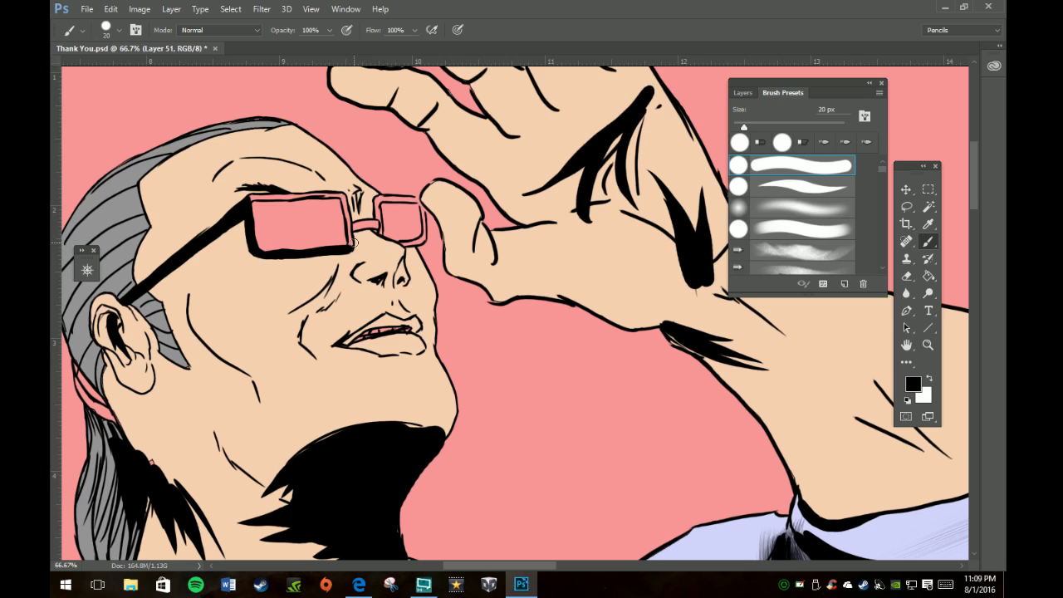
{"action": "left_click_drag", "start_coordinate": [355, 242], "coordinate": [349, 193]}
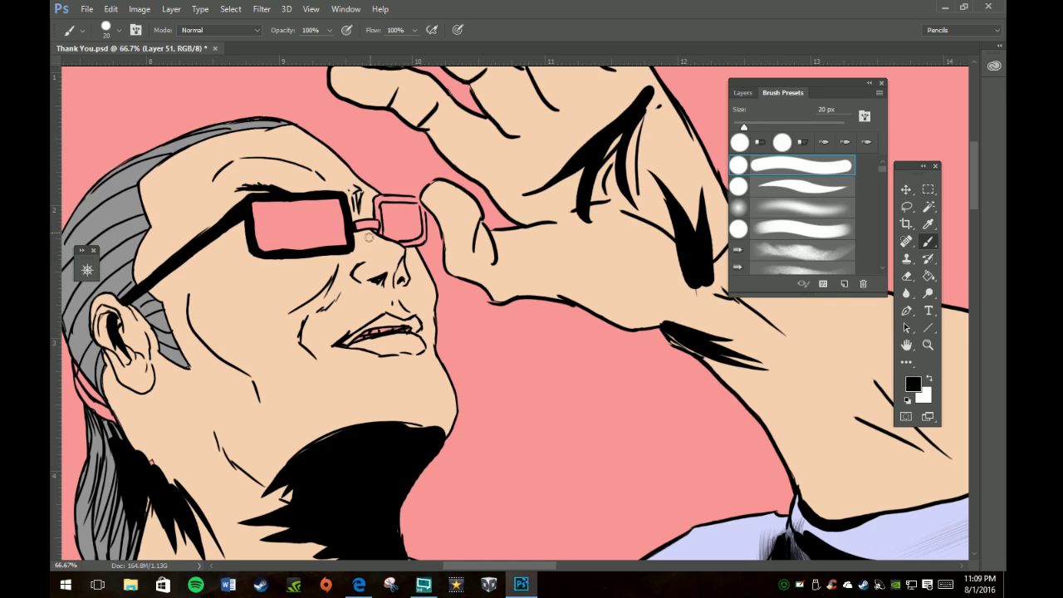
Paint the bridge and far lens frame of the glasses black, reducing the brush to 10 px for the far lens.
{"action": "mouse_move", "coordinate": [356, 226]}
{"action": "left_mouse_down"}
{"action": "mouse_move", "coordinate": [377, 208]}
{"action": "mouse_move", "coordinate": [378, 239]}
{"action": "mouse_move", "coordinate": [373, 212]}
{"action": "left_mouse_up"}
{"action": "key", "text": "bracketleft"}
{"action": "key", "text": "z"}
{"action": "left_click", "coordinate": [400, 218]}
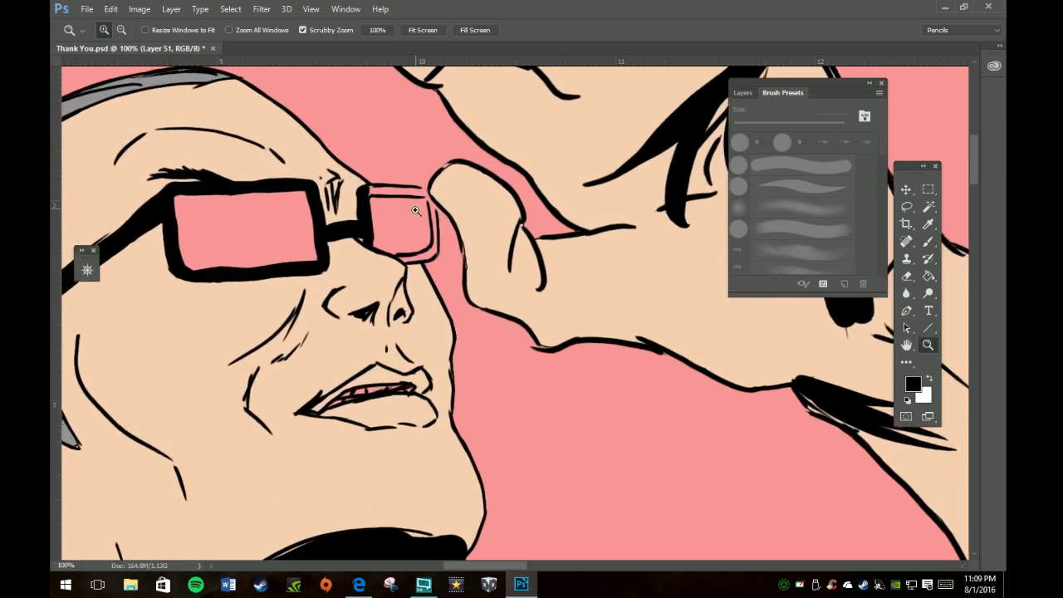
{"action": "left_click", "coordinate": [422, 215]}
{"action": "key", "text": "b"}
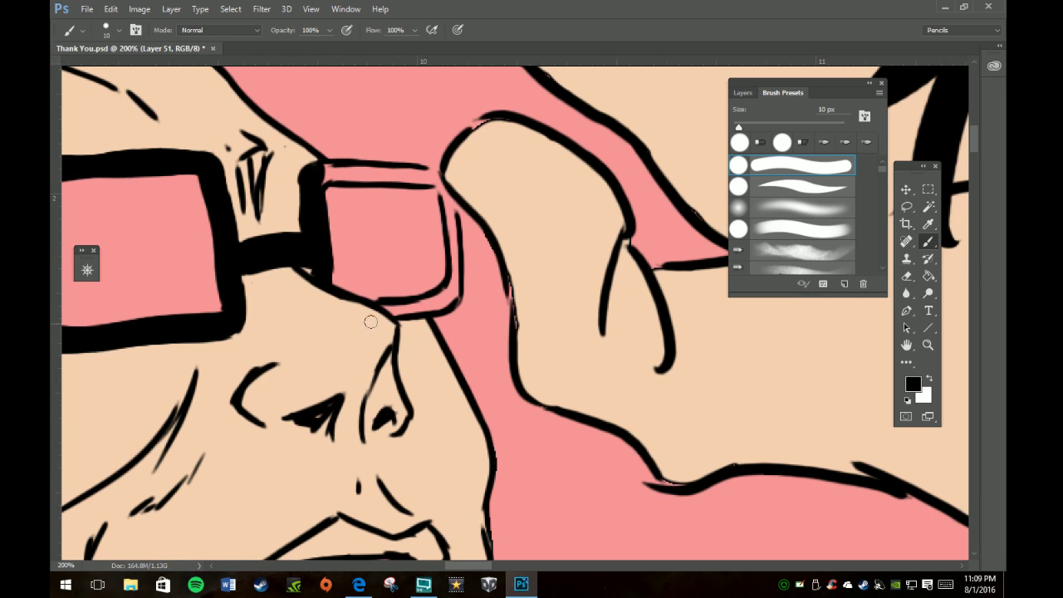
{"action": "mouse_move", "coordinate": [328, 287]}
{"action": "left_mouse_down"}
{"action": "mouse_move", "coordinate": [391, 312]}
{"action": "mouse_move", "coordinate": [449, 299]}
{"action": "mouse_move", "coordinate": [453, 220]}
{"action": "mouse_move", "coordinate": [439, 175]}
{"action": "mouse_move", "coordinate": [313, 172]}
{"action": "mouse_move", "coordinate": [358, 169]}
{"action": "mouse_move", "coordinate": [321, 172]}
{"action": "mouse_move", "coordinate": [314, 190]}
{"action": "mouse_move", "coordinate": [335, 171]}
{"action": "mouse_move", "coordinate": [316, 166]}
{"action": "mouse_move", "coordinate": [416, 176]}
{"action": "mouse_move", "coordinate": [315, 169]}
{"action": "mouse_move", "coordinate": [310, 197]}
{"action": "mouse_move", "coordinate": [305, 181]}
{"action": "mouse_move", "coordinate": [317, 277]}
{"action": "left_mouse_up"}
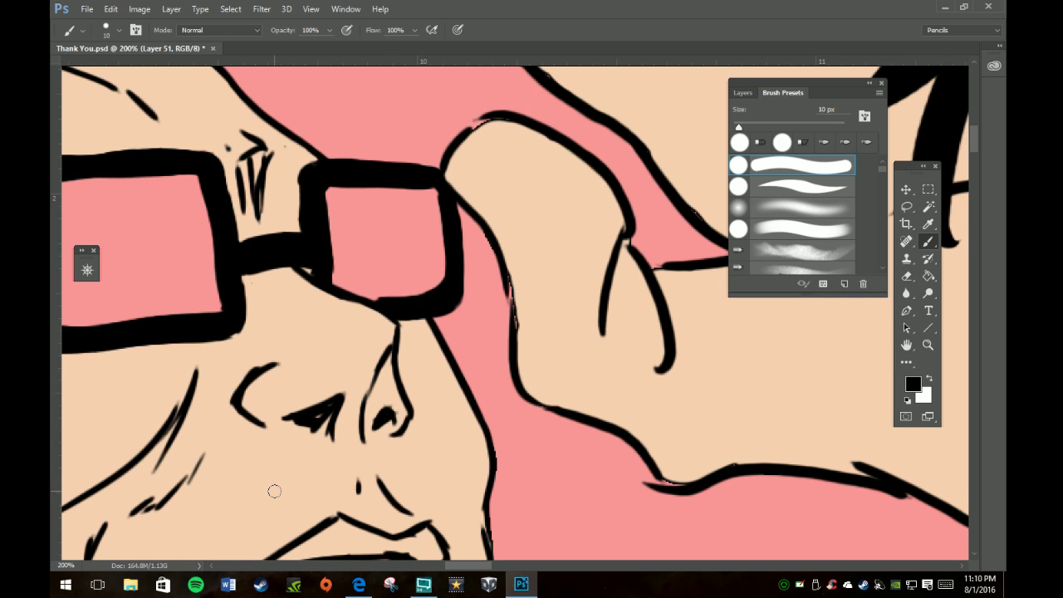
Switch the foreground color to white and add a new layer directly above the Tank color group for the lenses.
{"action": "key", "text": "z"}
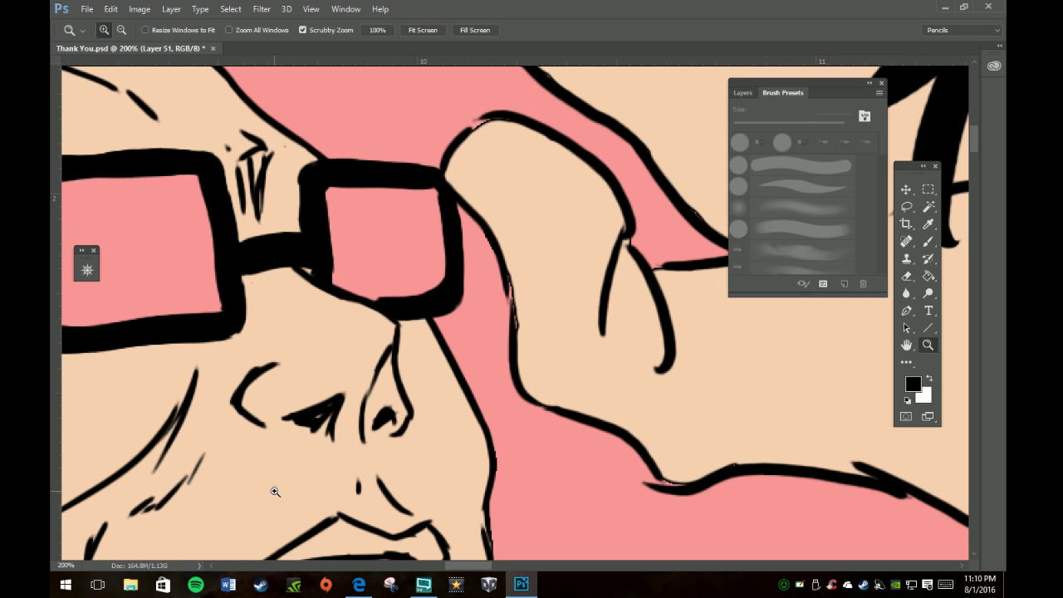
{"action": "left_click", "coordinate": [378, 415], "text": "alt"}
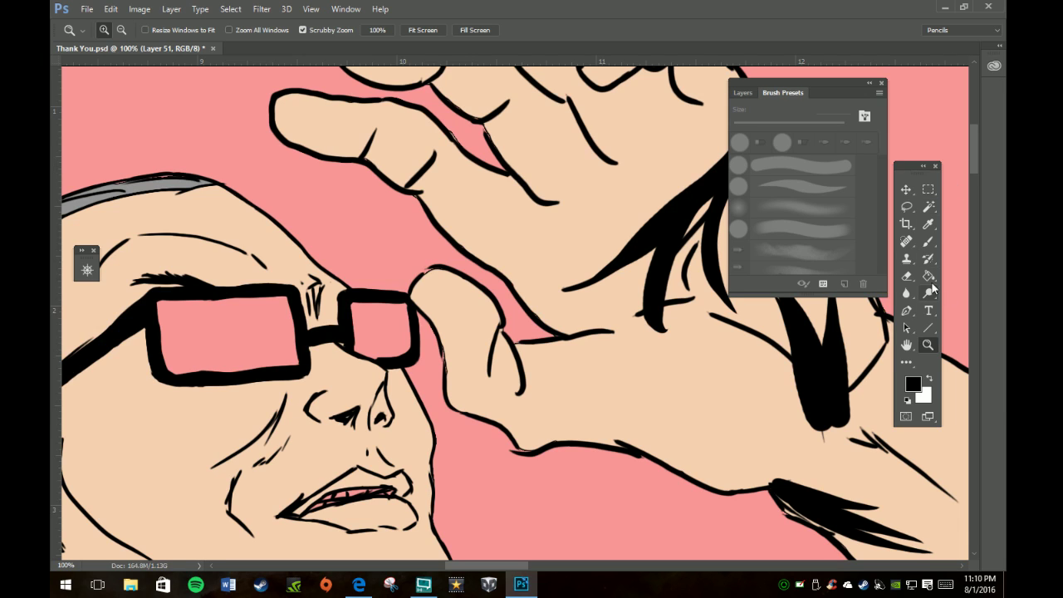
{"action": "left_click", "coordinate": [930, 378]}
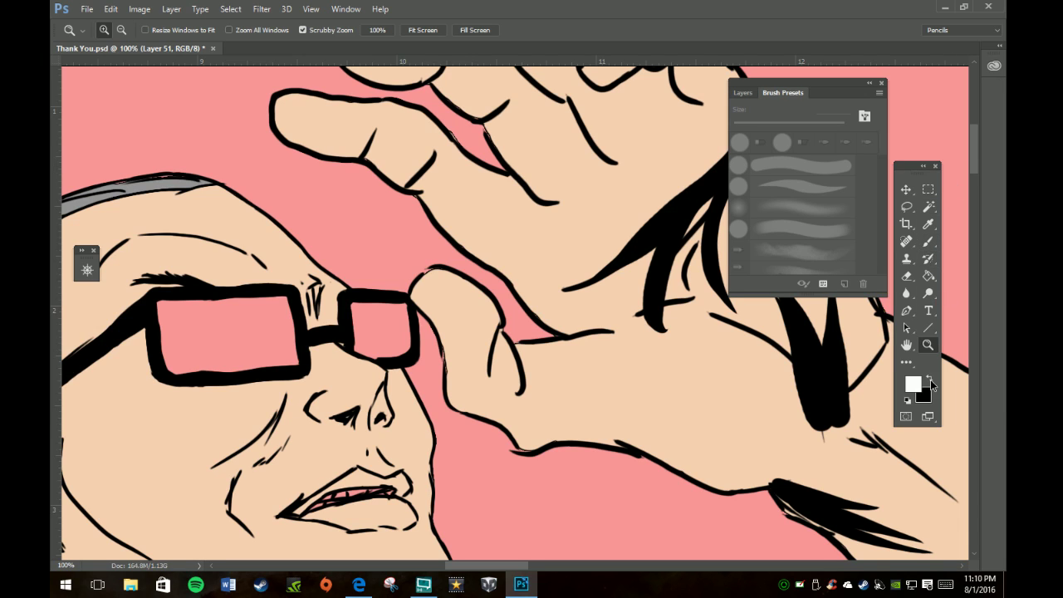
{"action": "left_click", "coordinate": [930, 245]}
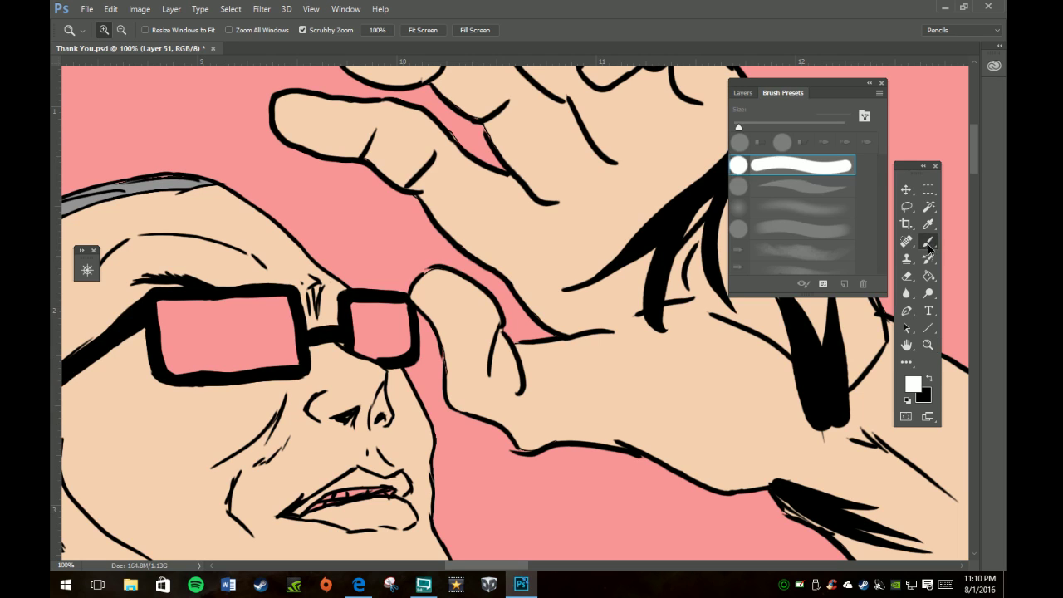
{"action": "left_click", "coordinate": [742, 93]}
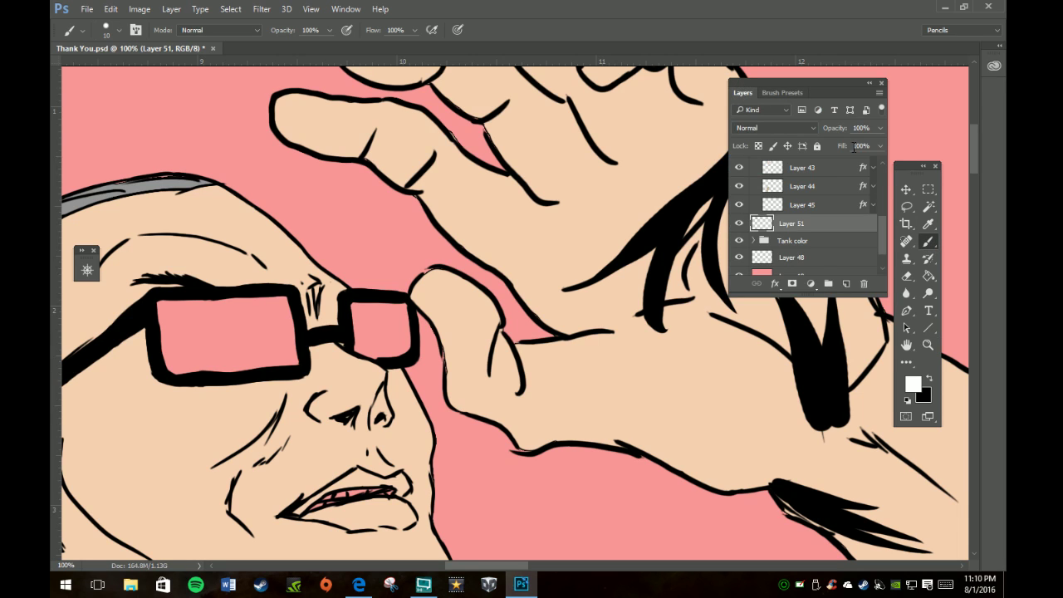
{"action": "left_click", "coordinate": [827, 243]}
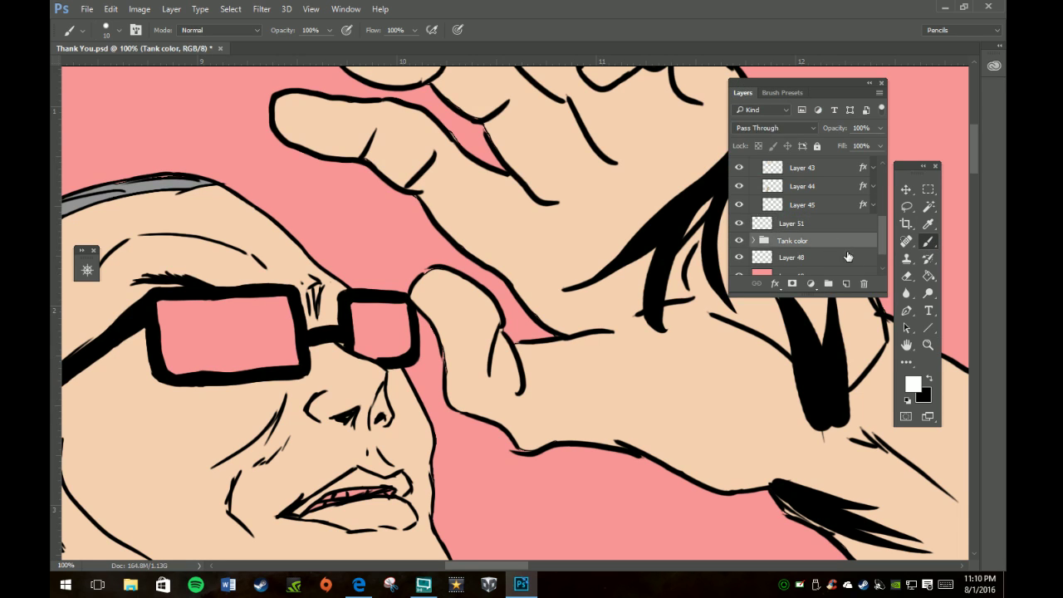
{"action": "left_click", "coordinate": [846, 282]}
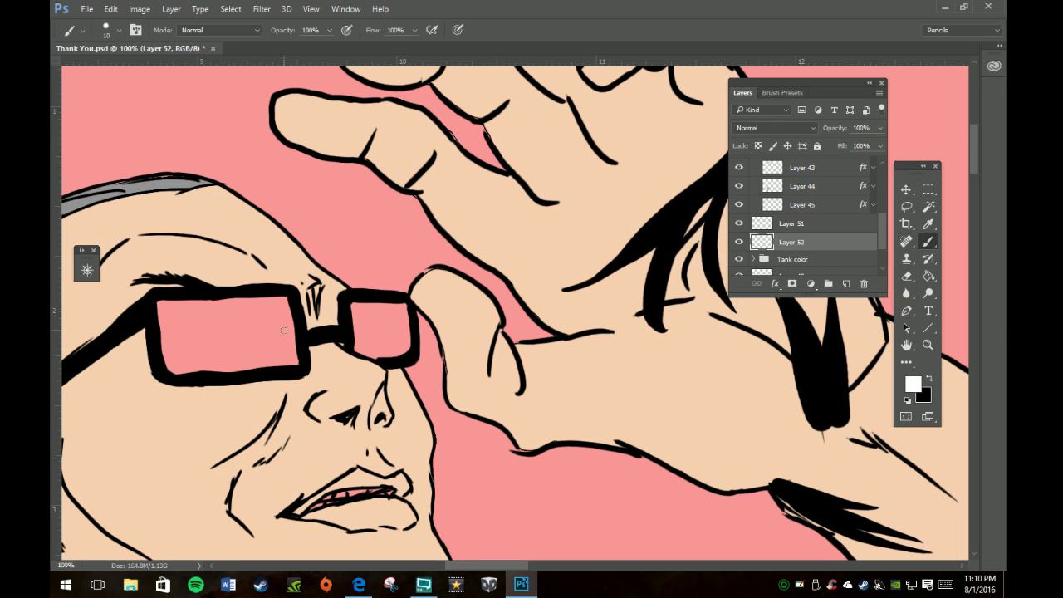
Paint both lenses of the gray-haired man's glasses solid white with the brush enlarged to 30 px.
{"action": "key", "text": "bracketright"}
{"action": "key", "text": "bracketright"}
{"action": "mouse_move", "coordinate": [359, 314]}
{"action": "left_mouse_down"}
{"action": "mouse_move", "coordinate": [399, 313]}
{"action": "mouse_move", "coordinate": [402, 344]}
{"action": "mouse_move", "coordinate": [380, 348]}
{"action": "mouse_move", "coordinate": [371, 318]}
{"action": "mouse_move", "coordinate": [363, 344]}
{"action": "mouse_move", "coordinate": [393, 341]}
{"action": "mouse_move", "coordinate": [380, 326]}
{"action": "mouse_move", "coordinate": [380, 346]}
{"action": "mouse_move", "coordinate": [359, 308]}
{"action": "mouse_move", "coordinate": [397, 331]}
{"action": "left_mouse_up"}
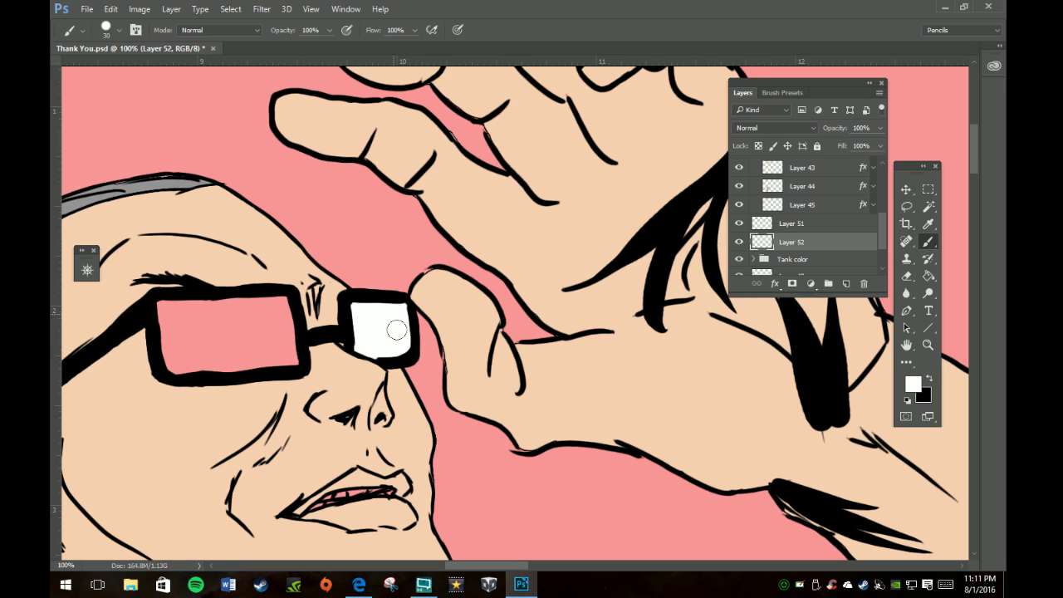
{"action": "mouse_move", "coordinate": [285, 320]}
{"action": "left_mouse_down"}
{"action": "mouse_move", "coordinate": [288, 356]}
{"action": "mouse_move", "coordinate": [269, 302]}
{"action": "mouse_move", "coordinate": [165, 308]}
{"action": "mouse_move", "coordinate": [169, 348]}
{"action": "mouse_move", "coordinate": [208, 354]}
{"action": "mouse_move", "coordinate": [195, 324]}
{"action": "mouse_move", "coordinate": [177, 331]}
{"action": "mouse_move", "coordinate": [264, 321]}
{"action": "mouse_move", "coordinate": [260, 314]}
{"action": "mouse_move", "coordinate": [277, 347]}
{"action": "mouse_move", "coordinate": [190, 336]}
{"action": "mouse_move", "coordinate": [238, 342]}
{"action": "mouse_move", "coordinate": [183, 354]}
{"action": "mouse_move", "coordinate": [233, 365]}
{"action": "mouse_move", "coordinate": [251, 332]}
{"action": "left_mouse_up"}
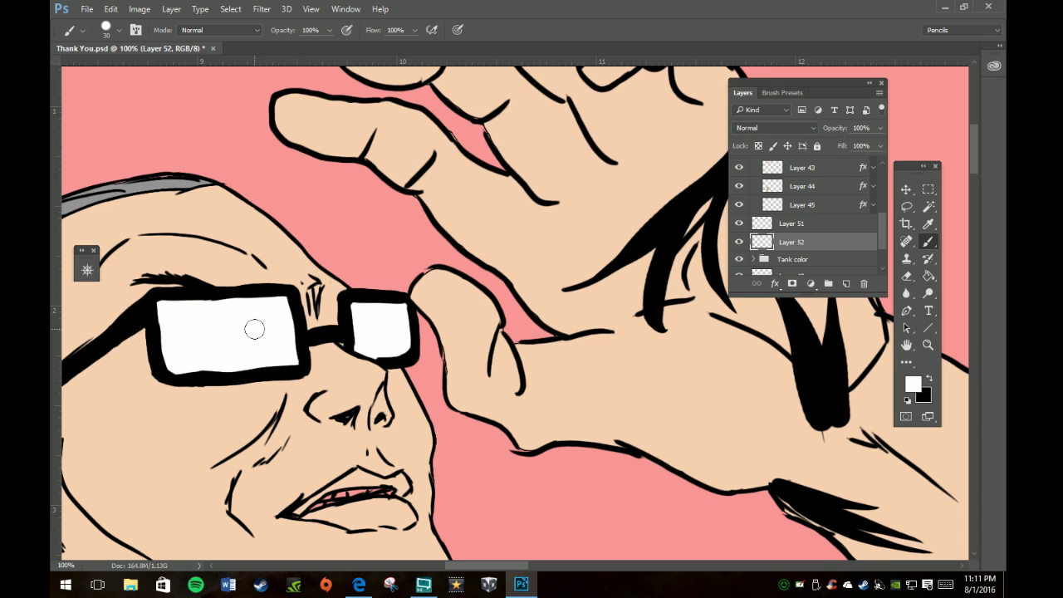
Sample the dark purple of the gray-haired man's tie and paint the band around his ponytail with it.
{"action": "key", "text": "alt"}
{"action": "key", "text": "z"}
{"action": "key", "text": "b"}
{"action": "left_click", "coordinate": [420, 30]}
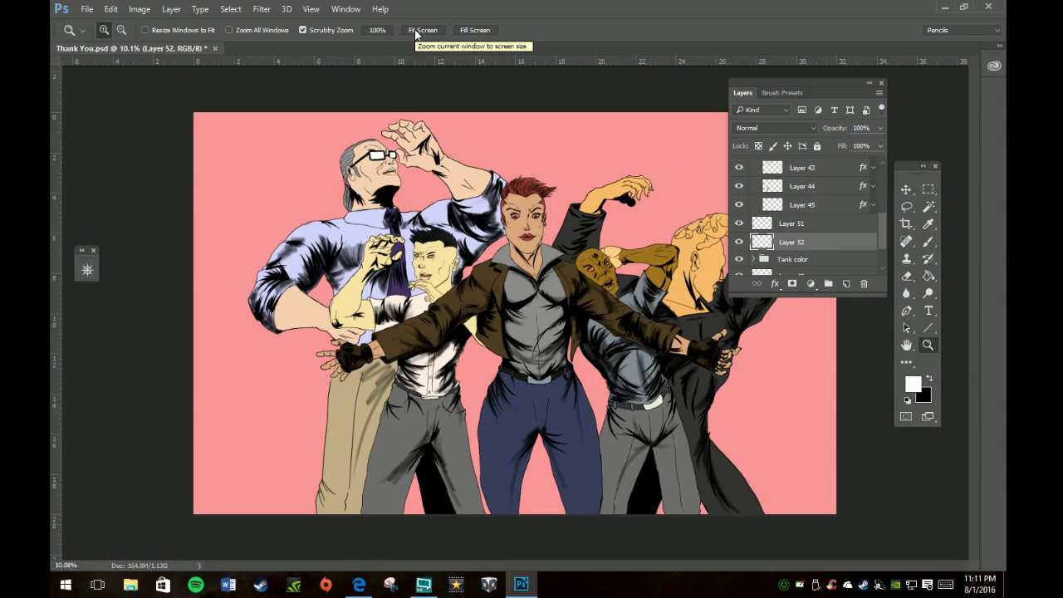
{"action": "left_click_drag", "start_coordinate": [356, 183], "coordinate": [351, 195]}
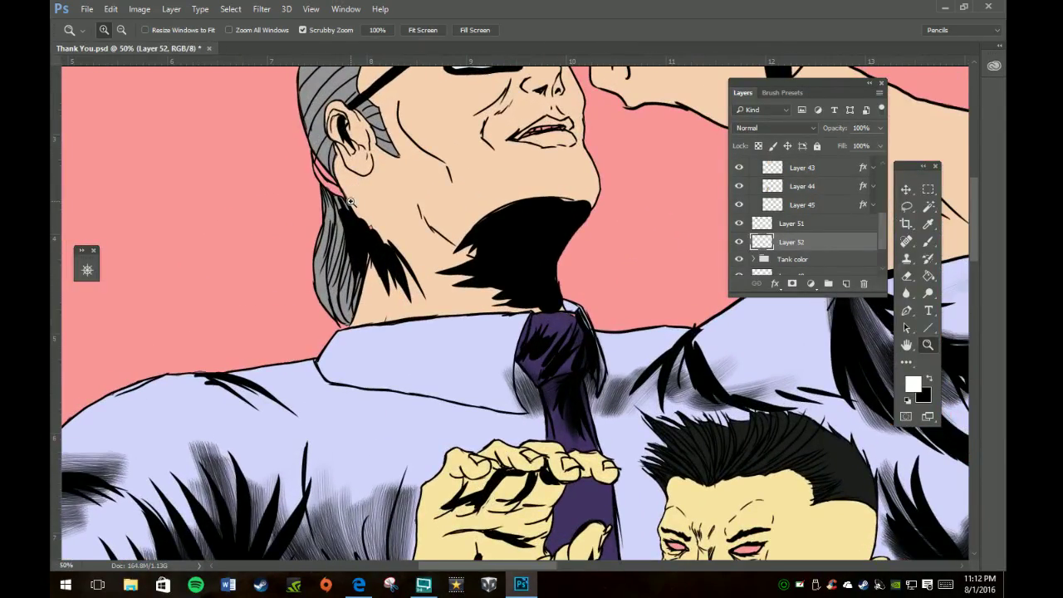
{"action": "left_click", "coordinate": [929, 380]}
{"action": "left_click", "coordinate": [915, 385]}
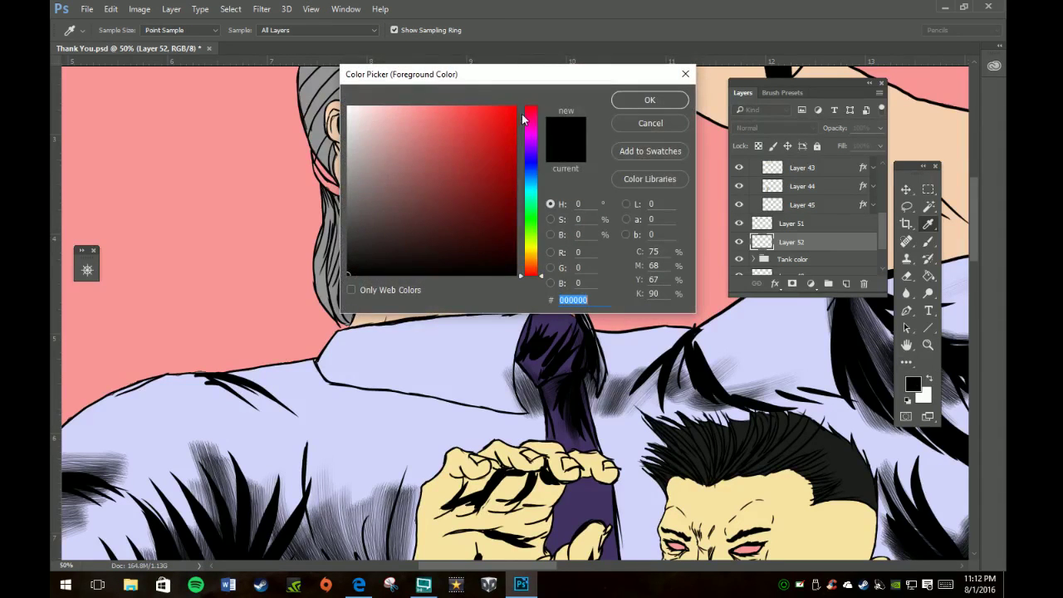
{"action": "left_click", "coordinate": [563, 324]}
{"action": "left_click", "coordinate": [650, 100]}
{"action": "key", "text": "z"}
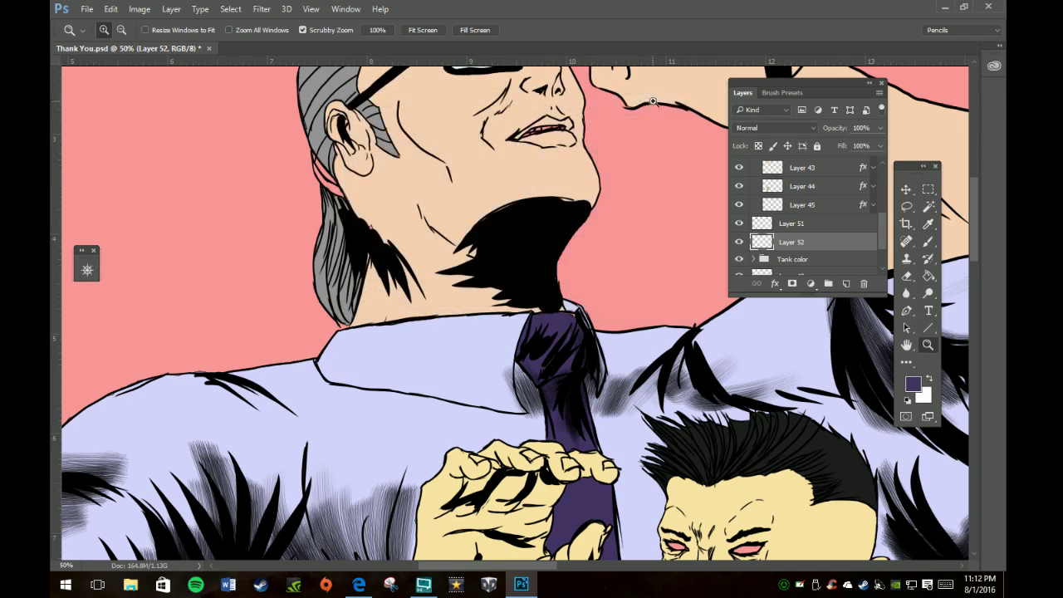
{"action": "key", "text": "b"}
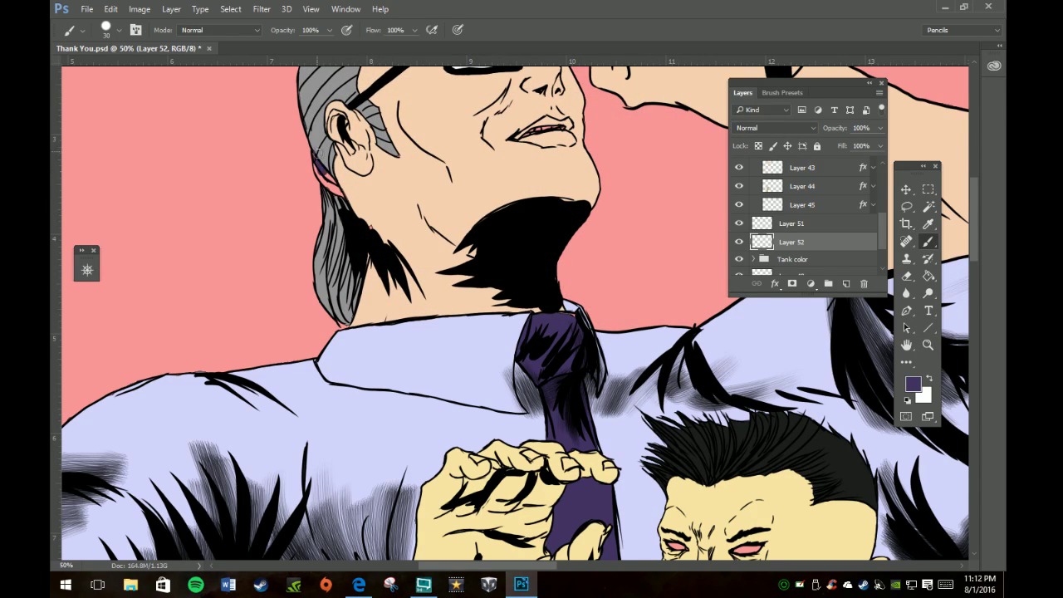
{"action": "mouse_move", "coordinate": [320, 168]}
{"action": "left_mouse_down"}
{"action": "mouse_move", "coordinate": [342, 193]}
{"action": "mouse_move", "coordinate": [319, 153]}
{"action": "mouse_move", "coordinate": [338, 190]}
{"action": "left_mouse_up"}
Examine the whole group illustration for uncolored details, ending with a close view of the brown-skinned bald man's eyes and mouth.
{"action": "key", "text": "z"}
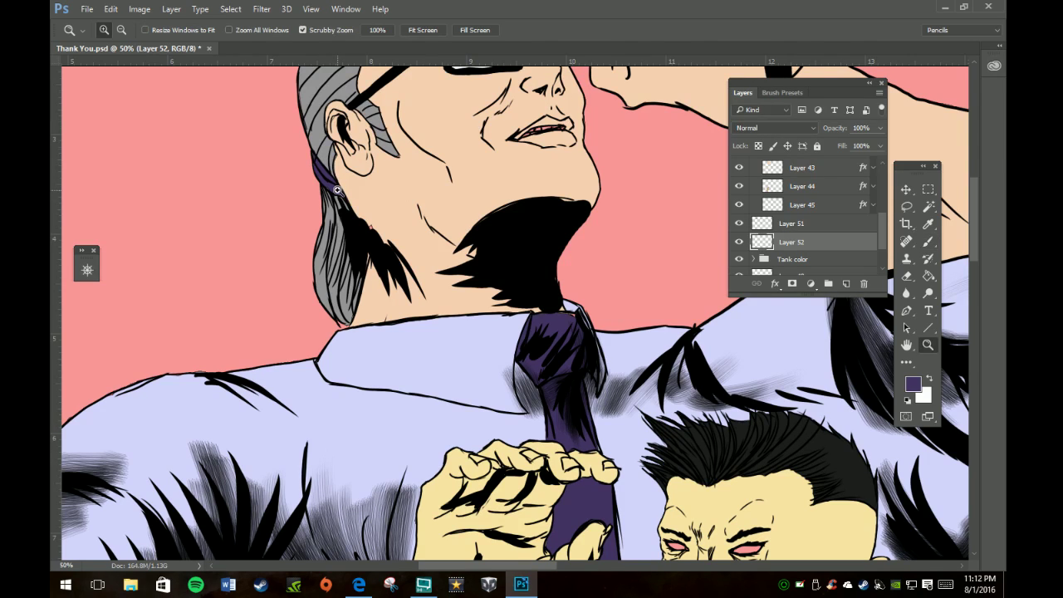
{"action": "left_click", "coordinate": [422, 30]}
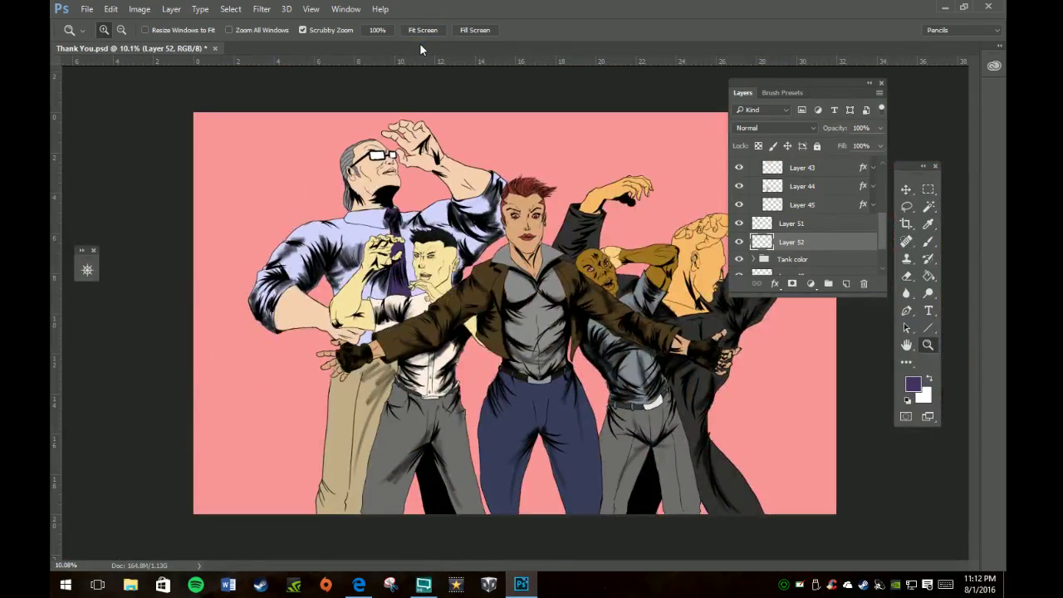
{"action": "left_click", "coordinate": [386, 204]}
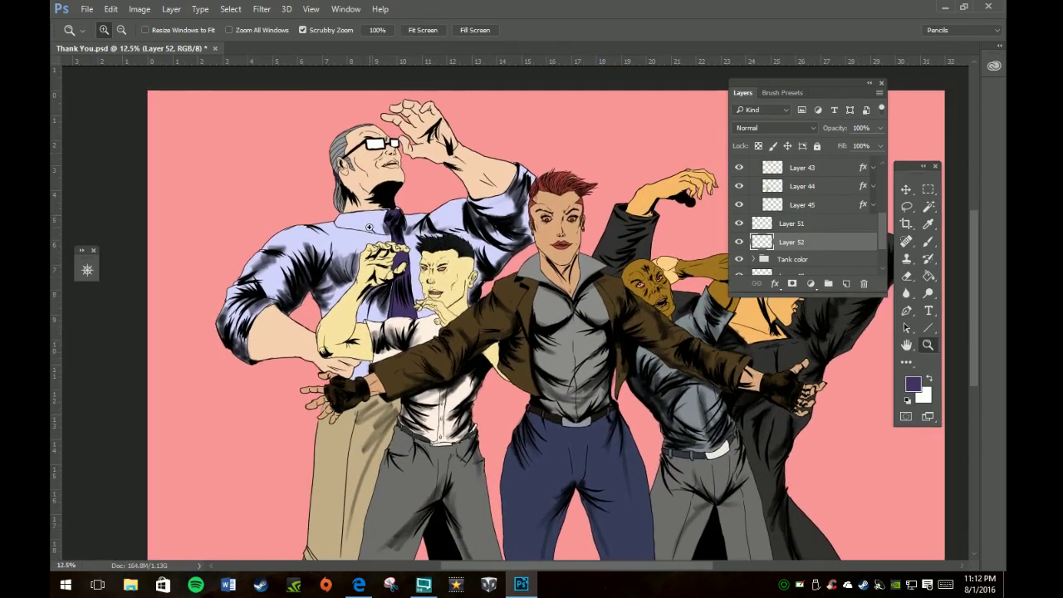
{"action": "left_click", "coordinate": [377, 214]}
{"action": "left_click", "coordinate": [376, 214]}
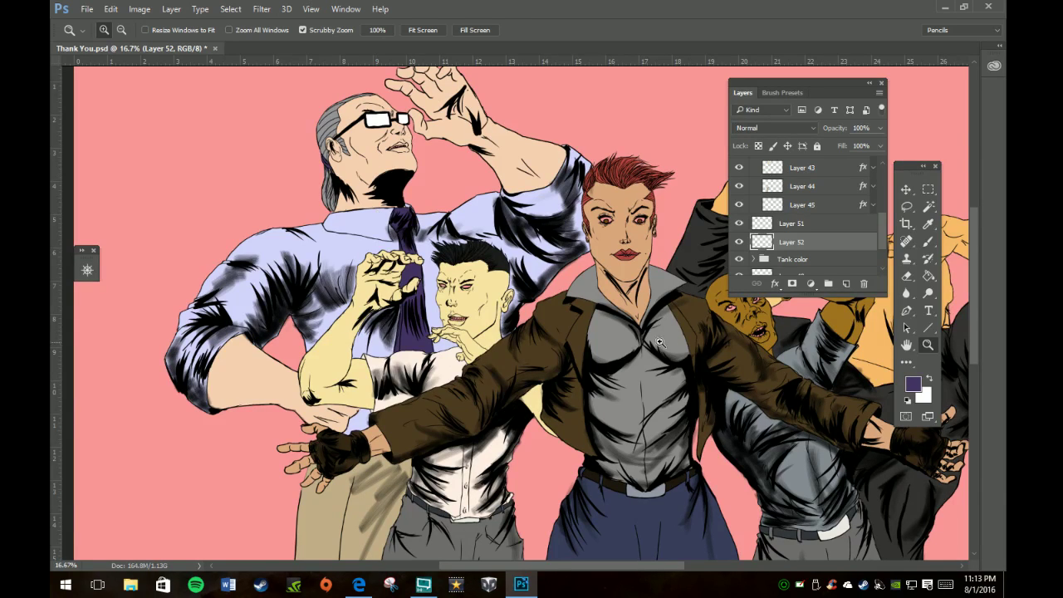
{"action": "left_click", "coordinate": [872, 84]}
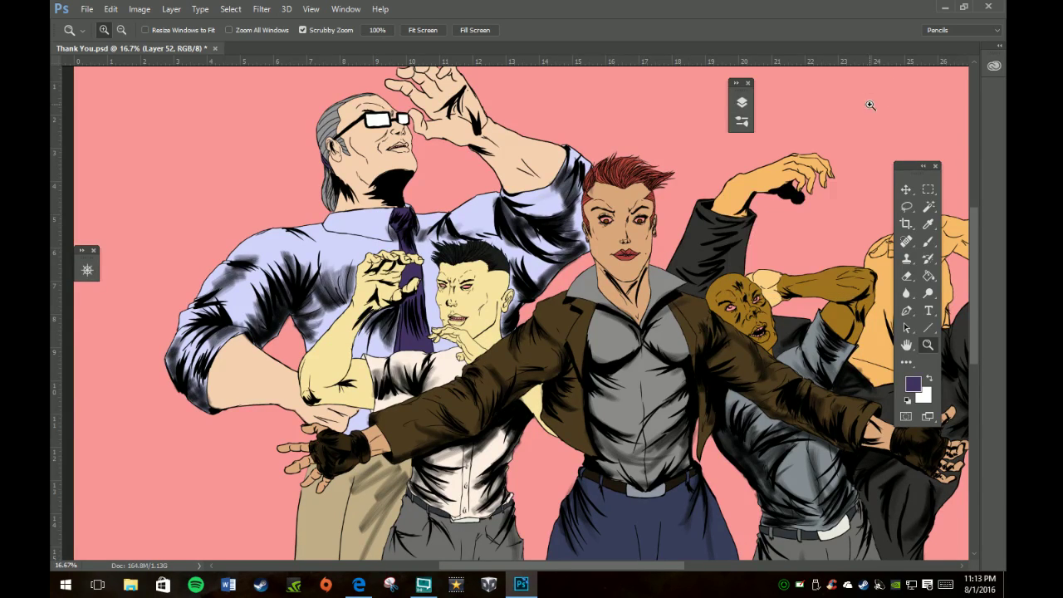
{"action": "key", "text": "h"}
{"action": "left_click_drag", "start_coordinate": [711, 352], "coordinate": [462, 371]}
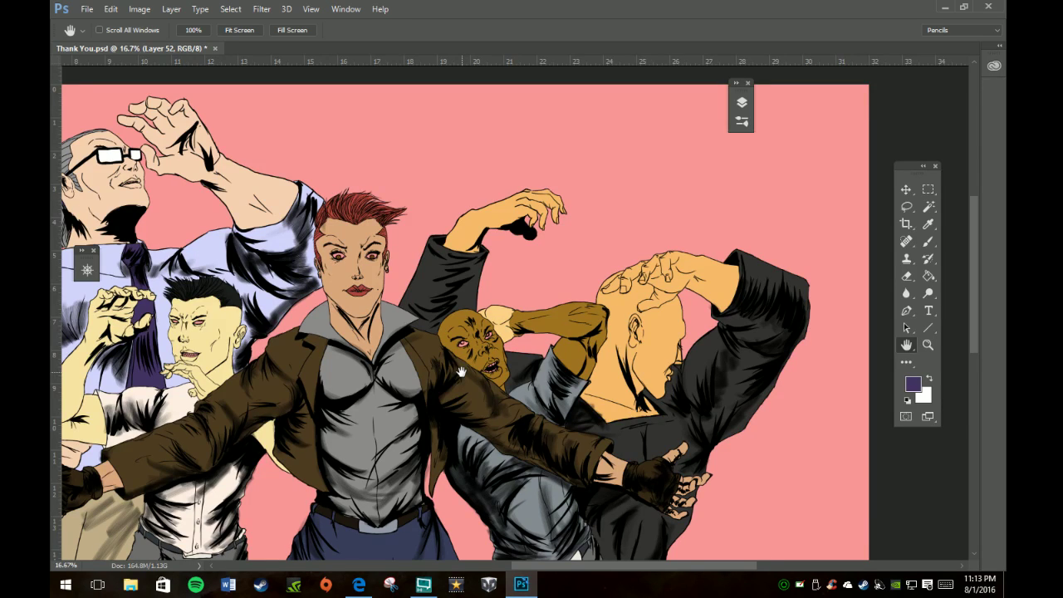
{"action": "key", "text": "z"}
{"action": "left_click", "coordinate": [489, 356]}
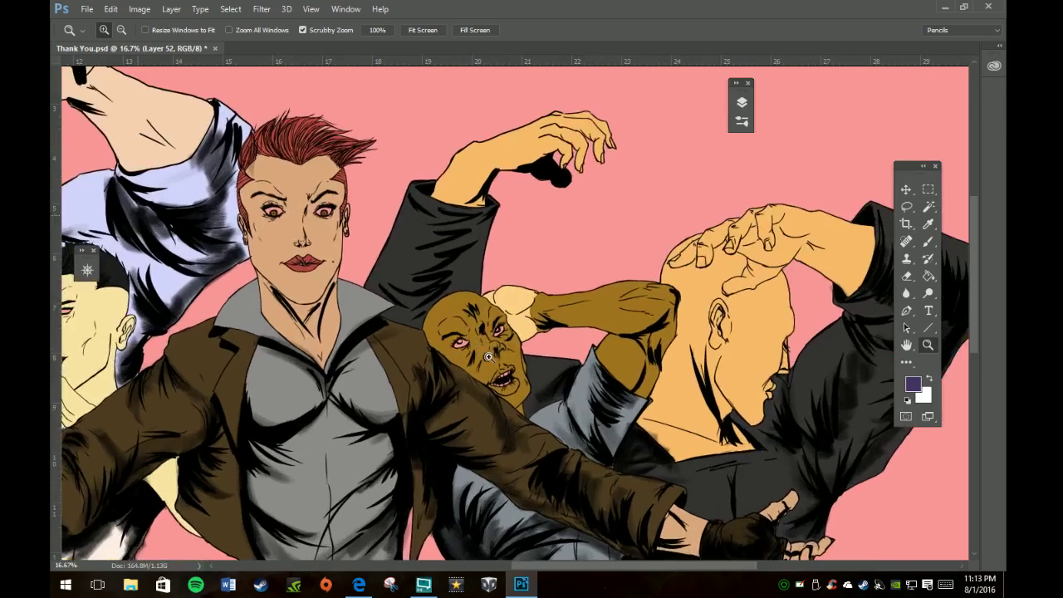
{"action": "left_click", "coordinate": [490, 356]}
{"action": "left_click", "coordinate": [490, 356]}
{"action": "left_click", "coordinate": [492, 358]}
{"action": "left_click", "coordinate": [494, 358]}
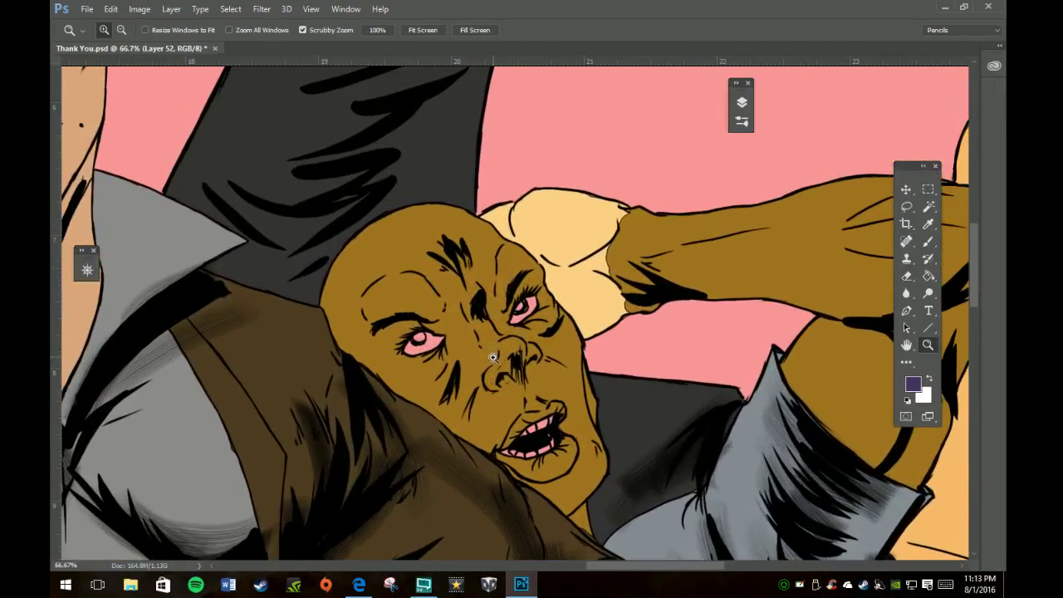
{"action": "left_click", "coordinate": [494, 357]}
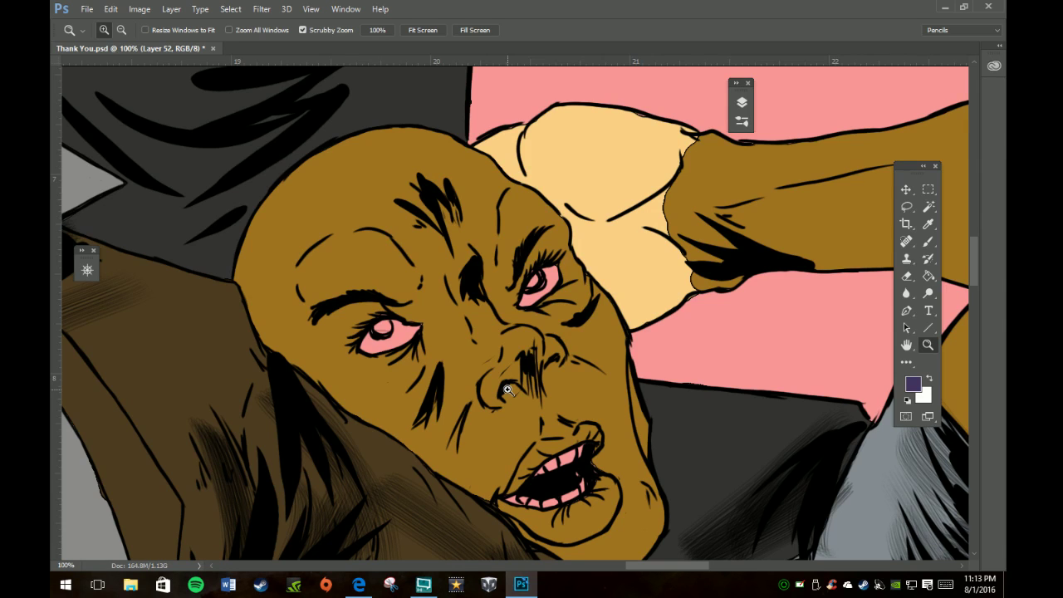
Set the foreground color to bright pink fa62b1 for the Brush tool.
{"action": "left_click", "coordinate": [913, 385]}
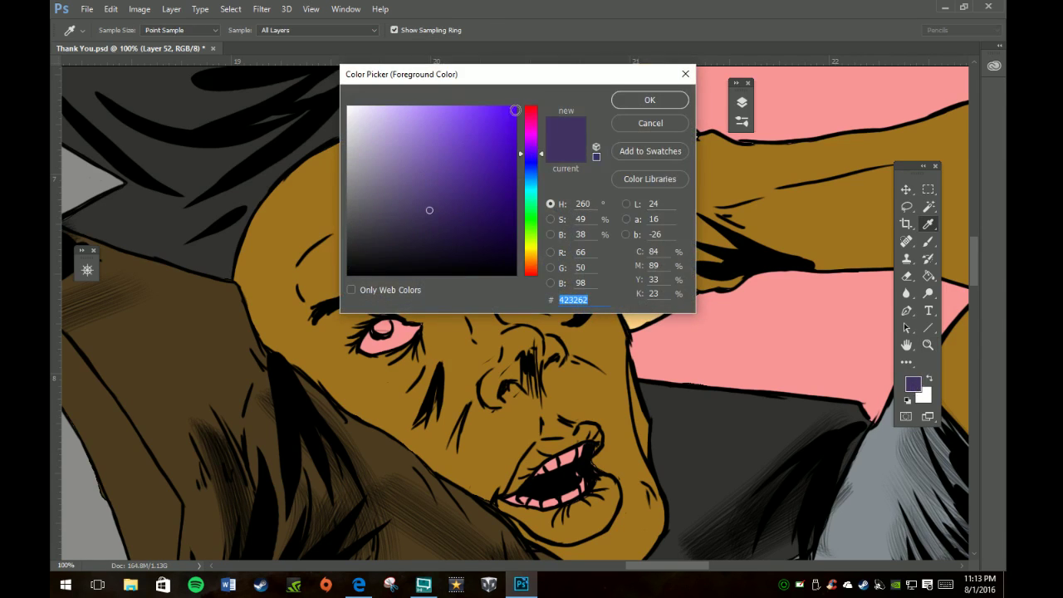
{"action": "left_click_drag", "start_coordinate": [533, 135], "coordinate": [533, 116]}
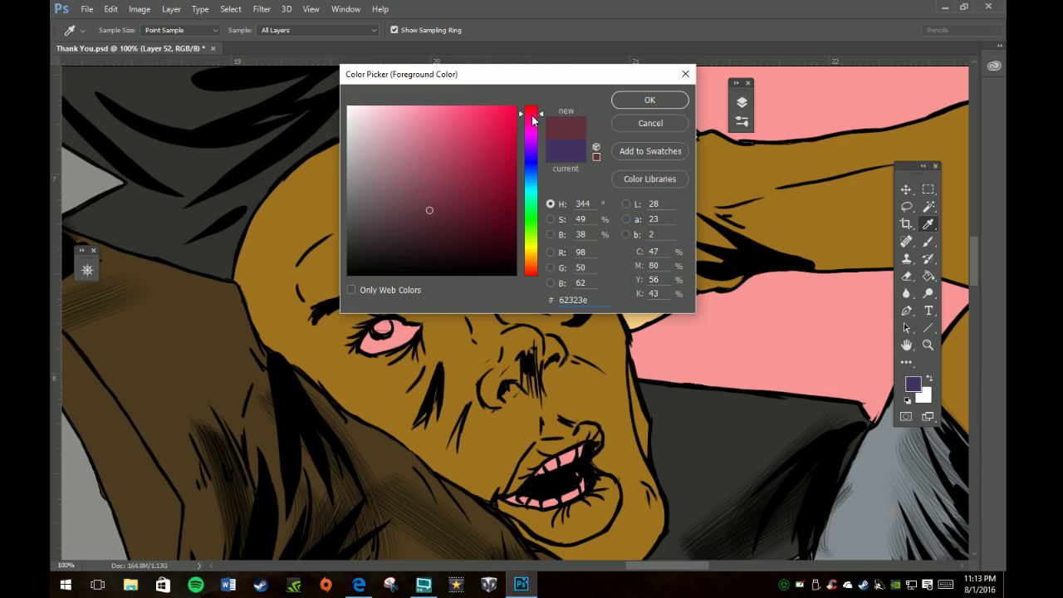
{"action": "left_click", "coordinate": [410, 110]}
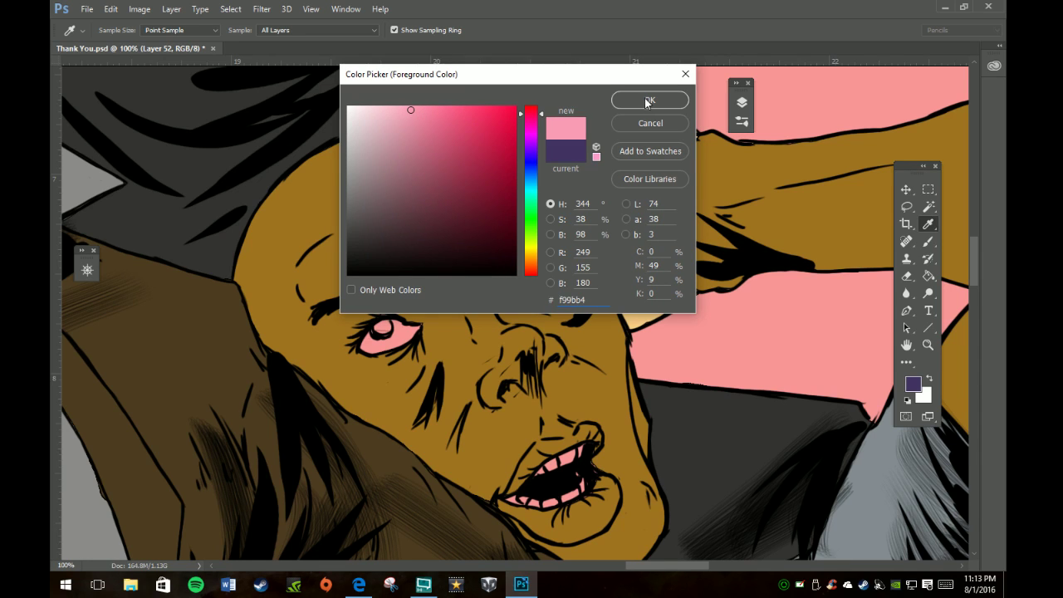
{"action": "left_click", "coordinate": [417, 157]}
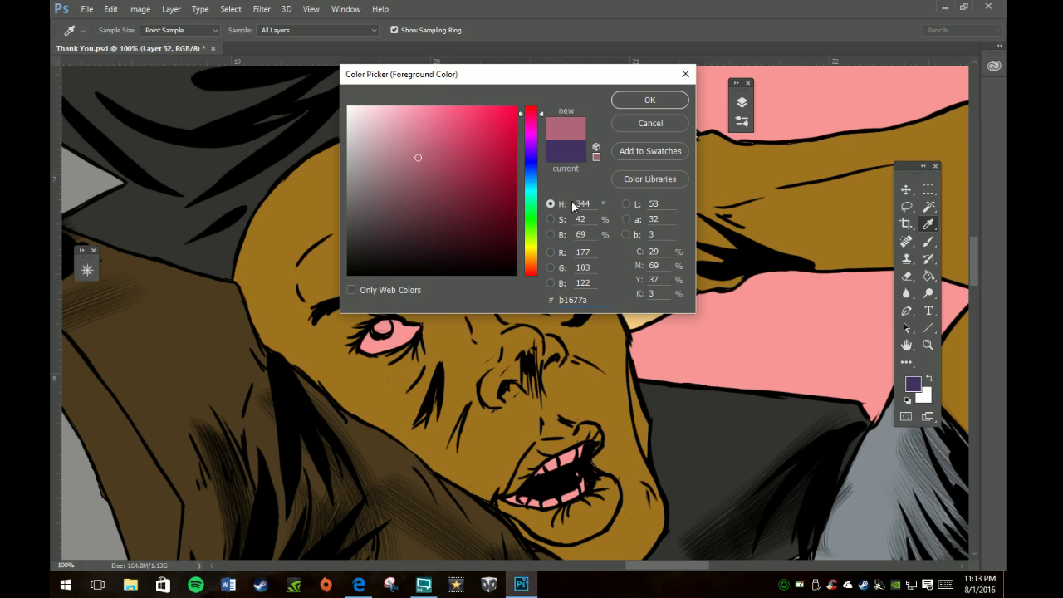
{"action": "left_click", "coordinate": [467, 111]}
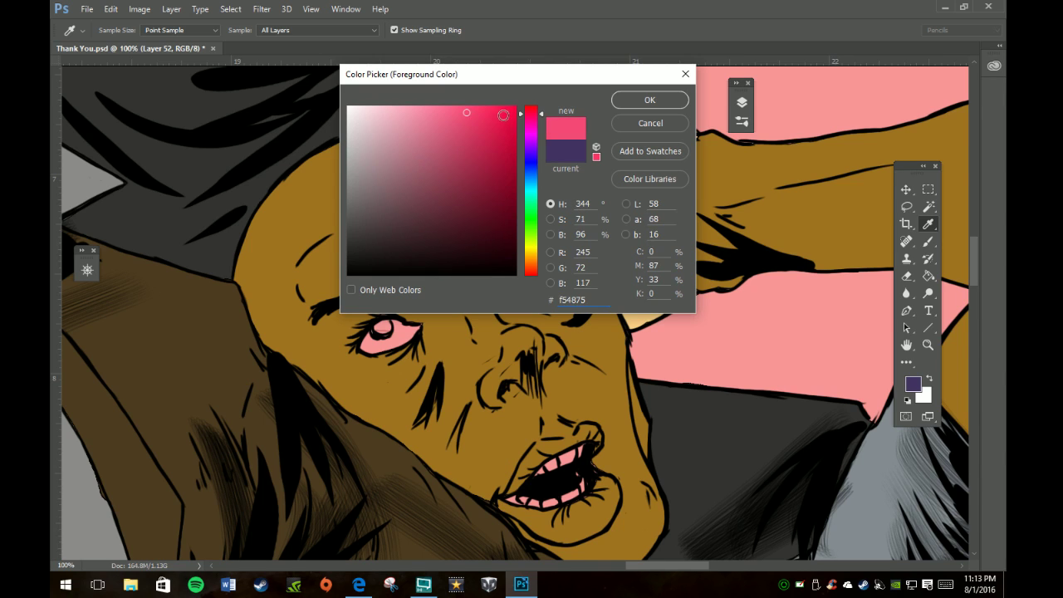
{"action": "left_click", "coordinate": [502, 114]}
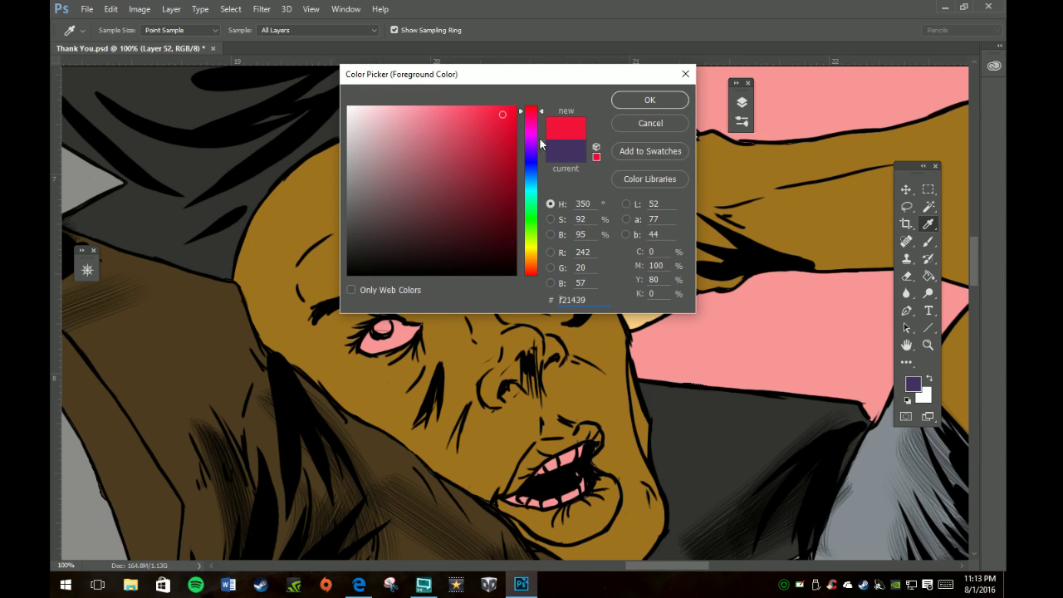
{"action": "left_click", "coordinate": [531, 129]}
{"action": "left_click", "coordinate": [531, 120]}
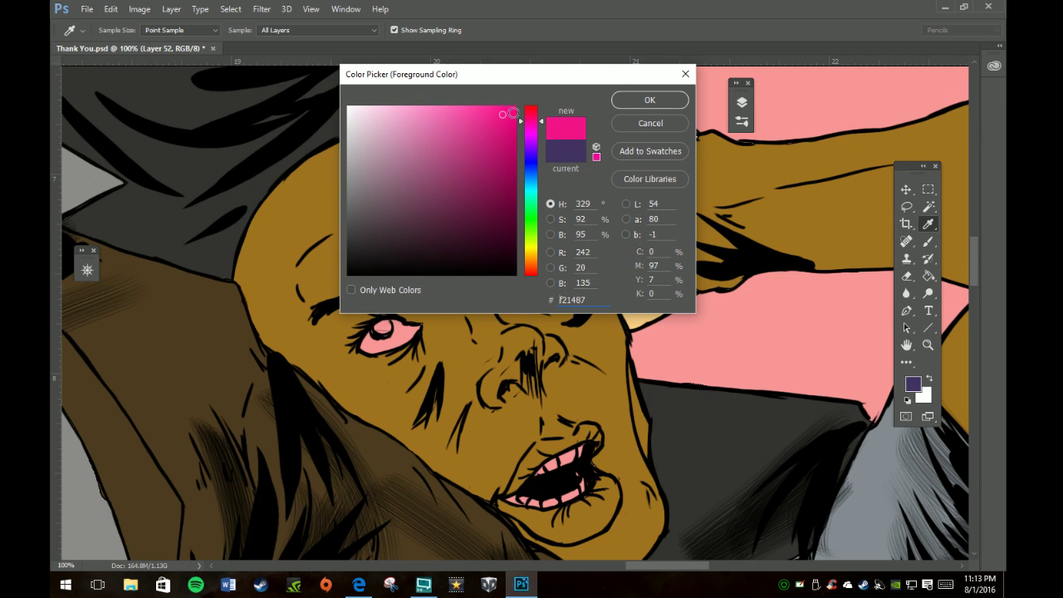
{"action": "left_click", "coordinate": [449, 109]}
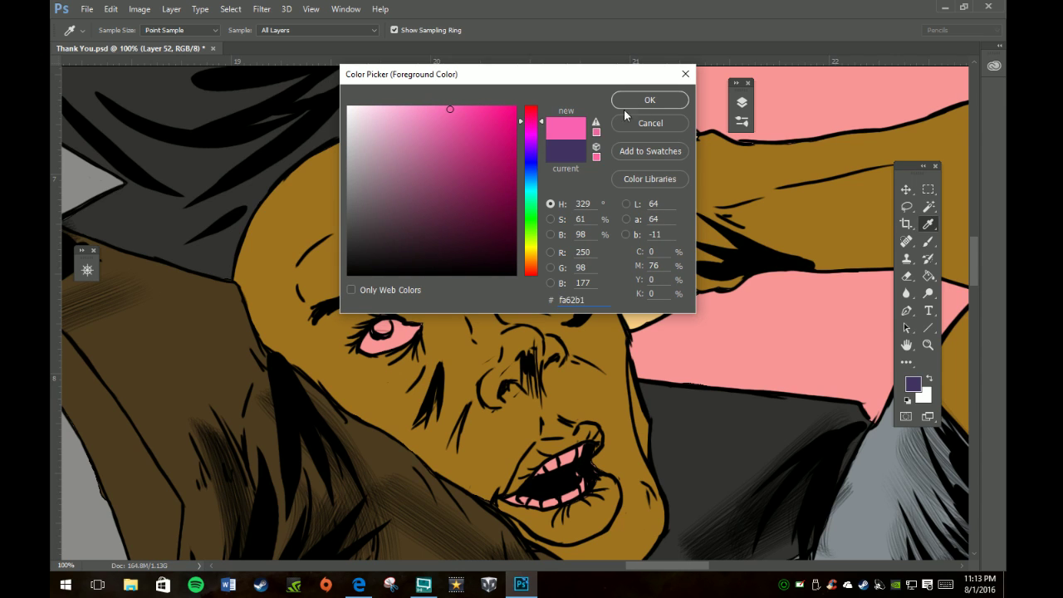
{"action": "left_click", "coordinate": [649, 100]}
{"action": "key", "text": "z"}
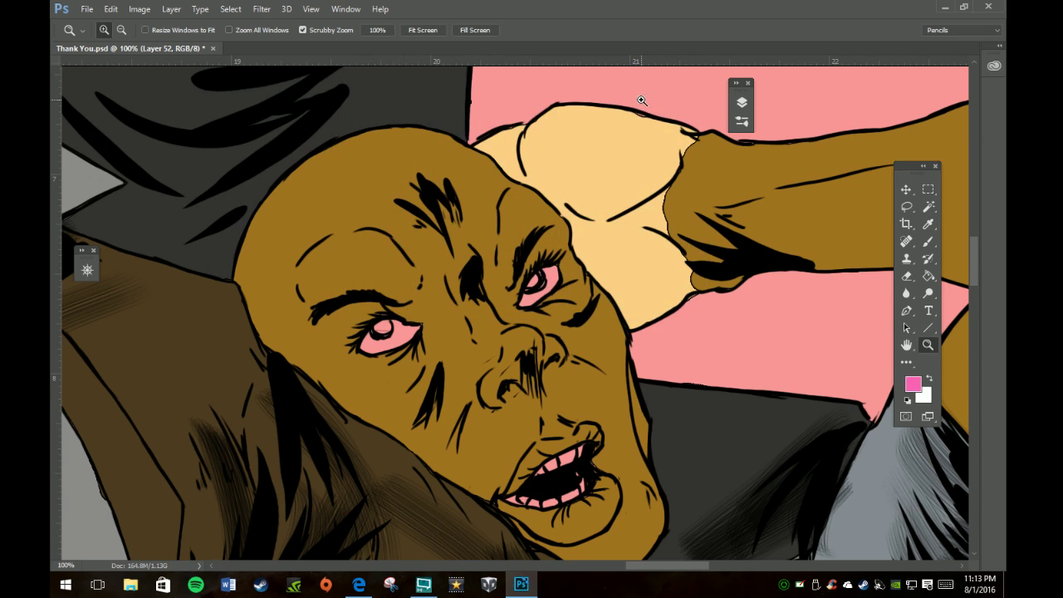
{"action": "key", "text": "b"}
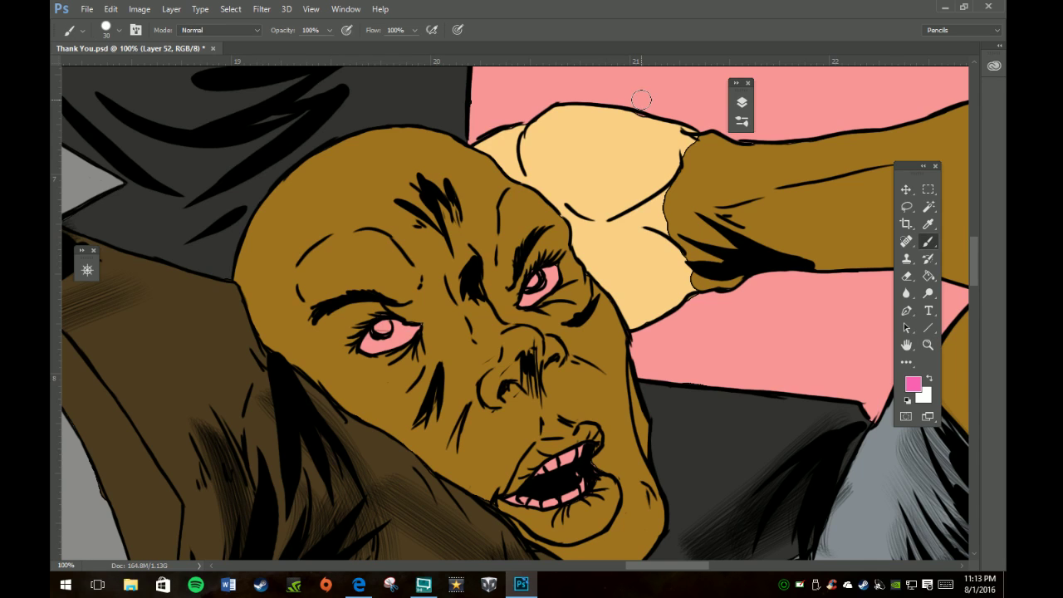
Move the glasses frame layer, Layer 51, into the Simon color group directly below Layer 45.
{"action": "left_click", "coordinate": [742, 102]}
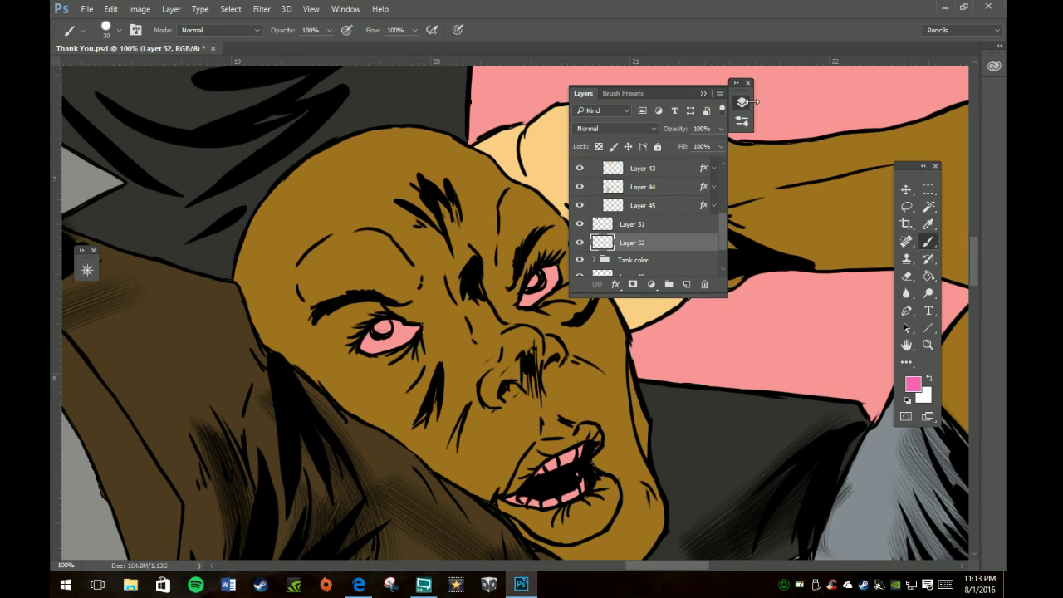
{"action": "left_click", "coordinate": [667, 223]}
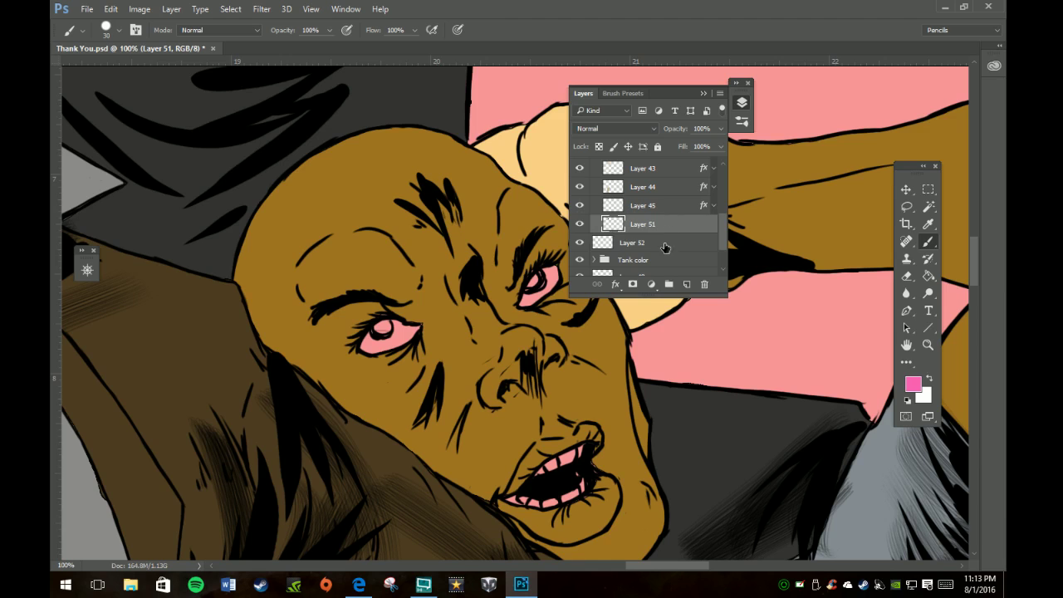
Collapse the Simon color group, expand the Kofi color group and create a new layer directly above the Max color group.
{"action": "left_click", "coordinate": [665, 242]}
{"action": "left_click_drag", "start_coordinate": [725, 243], "coordinate": [725, 206]}
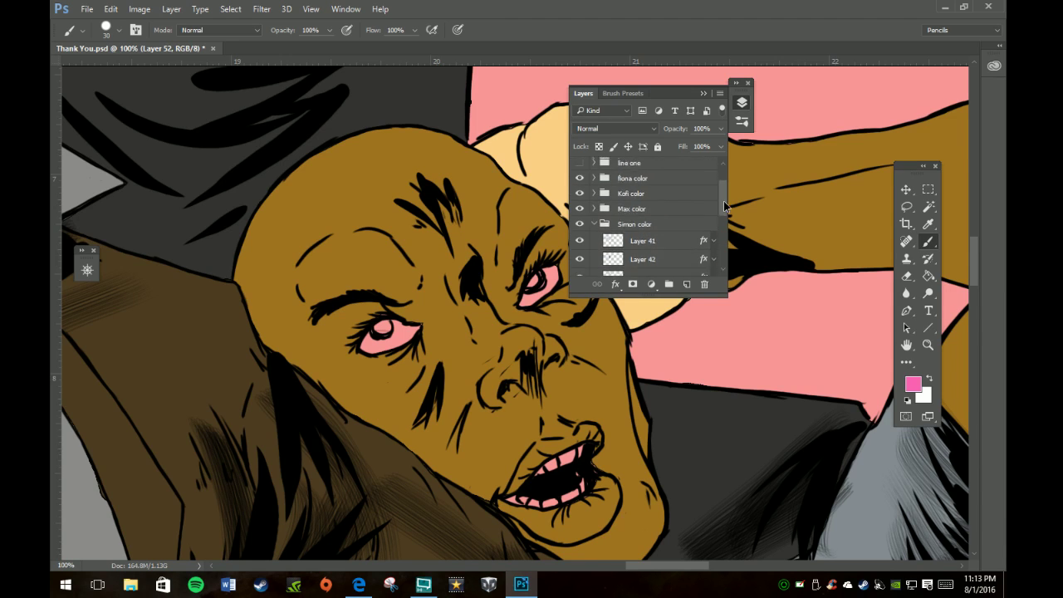
{"action": "left_click", "coordinate": [594, 224]}
{"action": "left_click", "coordinate": [621, 236]}
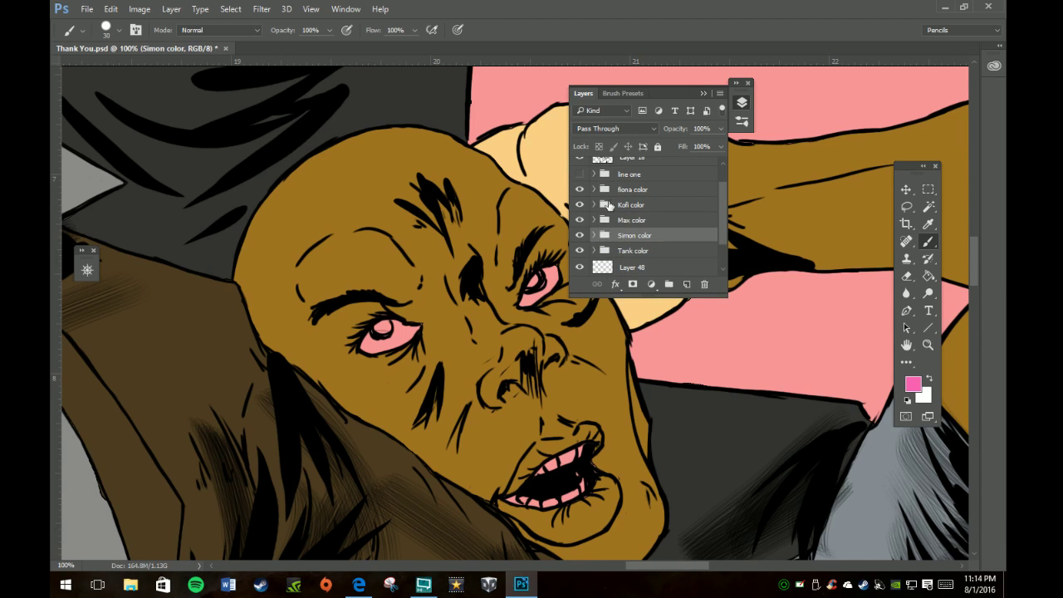
{"action": "left_click", "coordinate": [594, 205]}
{"action": "left_click_drag", "start_coordinate": [723, 209], "coordinate": [726, 242]}
{"action": "left_click", "coordinate": [676, 219]}
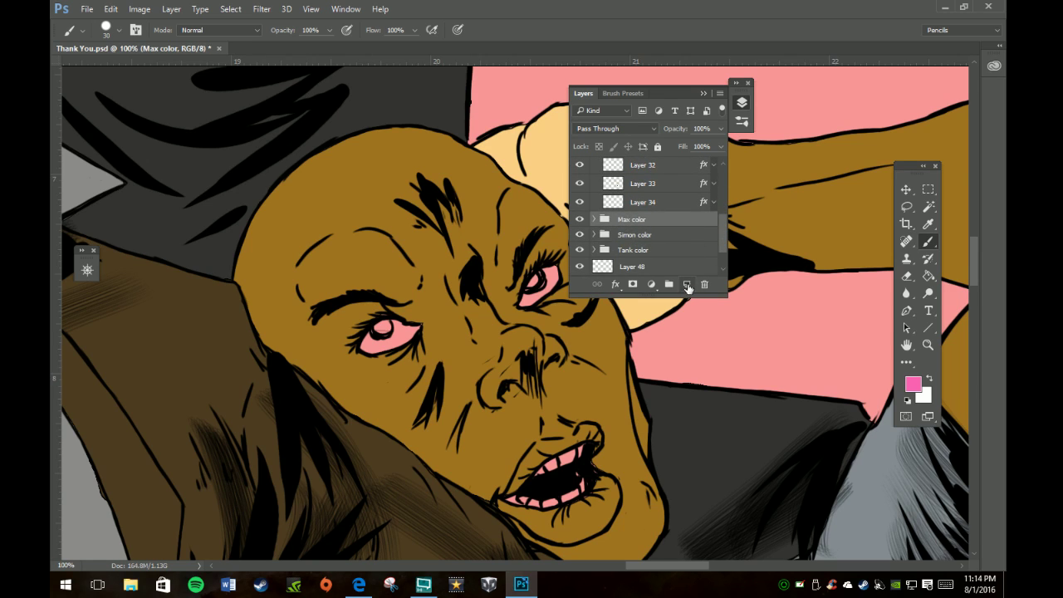
{"action": "left_click", "coordinate": [688, 284]}
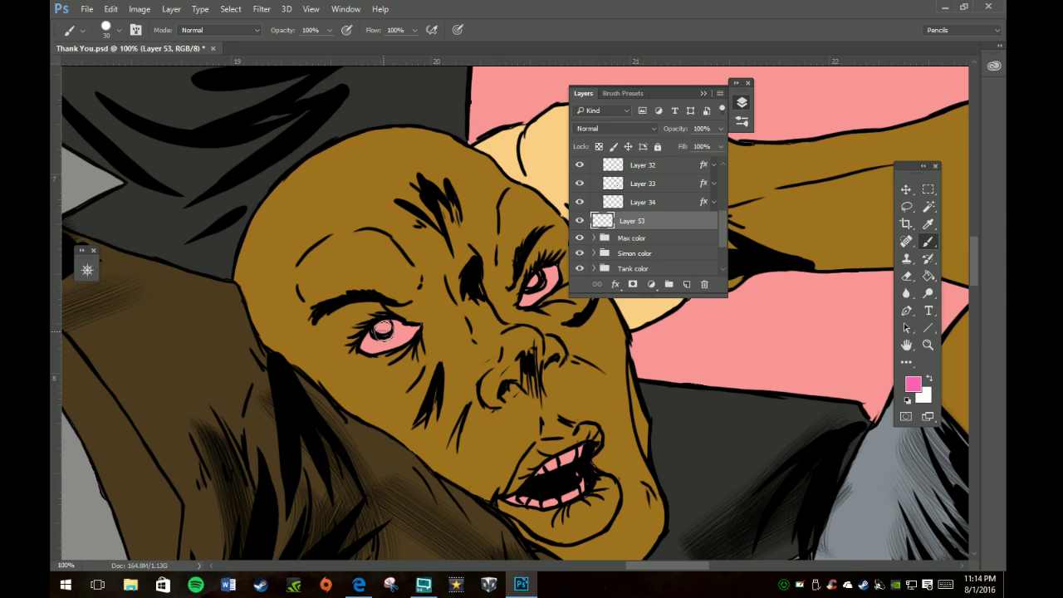
Reduce the brush to 10 px and paint both irises of the brown-skinned bald man bright pink.
{"action": "key", "text": "bracketleft"}
{"action": "key", "text": "bracketleft"}
{"action": "key", "text": "bracketleft"}
{"action": "key", "text": "bracketleft"}
{"action": "left_click_drag", "start_coordinate": [380, 328], "coordinate": [388, 330]}
{"action": "mouse_move", "coordinate": [536, 276]}
{"action": "left_mouse_down"}
{"action": "mouse_move", "coordinate": [528, 286]}
{"action": "mouse_move", "coordinate": [548, 272]}
{"action": "left_mouse_up"}
Move the iris layer, Layer 53, into the Kofi color group directly below Layer 34 and collapse the group.
{"action": "left_click_drag", "start_coordinate": [668, 221], "coordinate": [670, 208]}
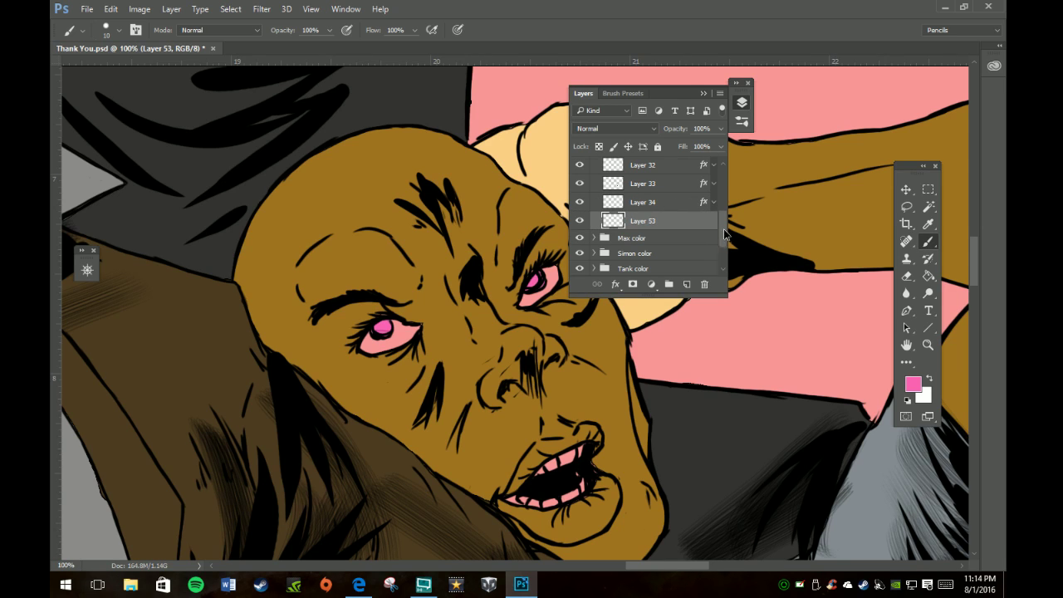
{"action": "left_click_drag", "start_coordinate": [724, 233], "coordinate": [724, 204]}
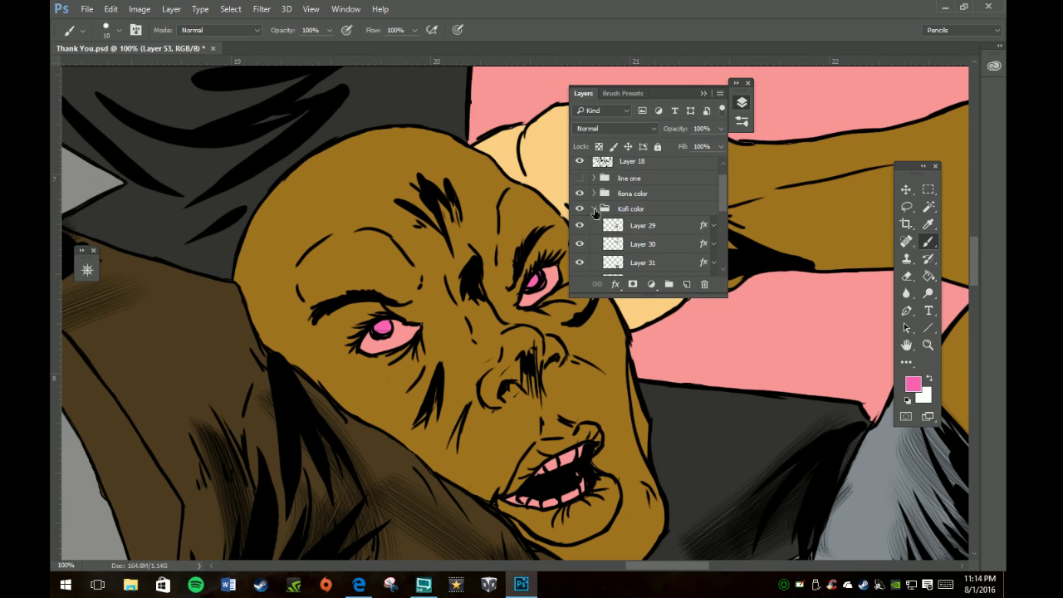
{"action": "left_click", "coordinate": [594, 209]}
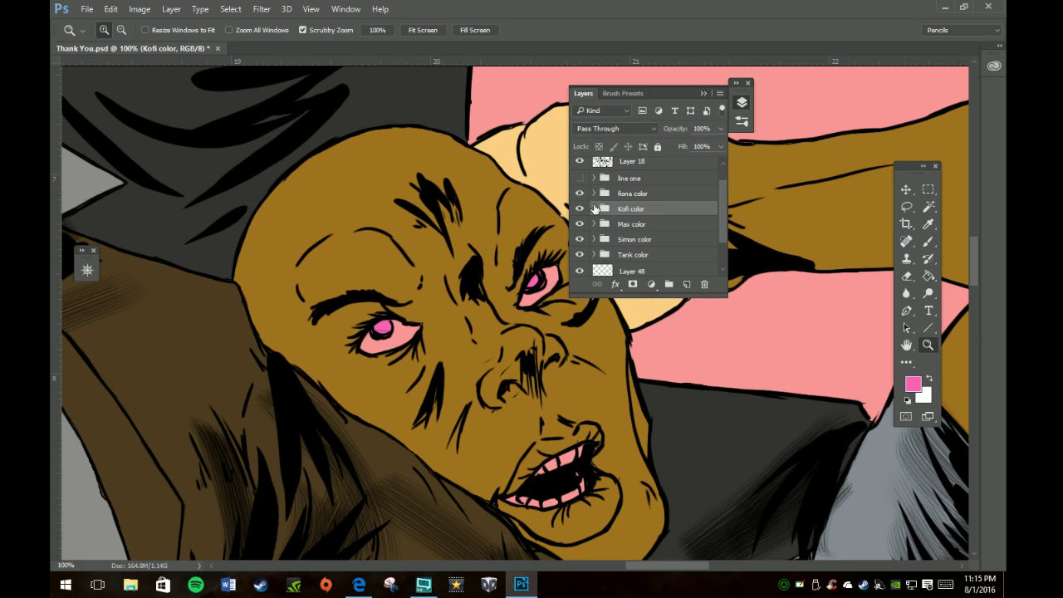
Make white the foreground color and create a new layer directly above Layer 48.
{"action": "left_click", "coordinate": [419, 31]}
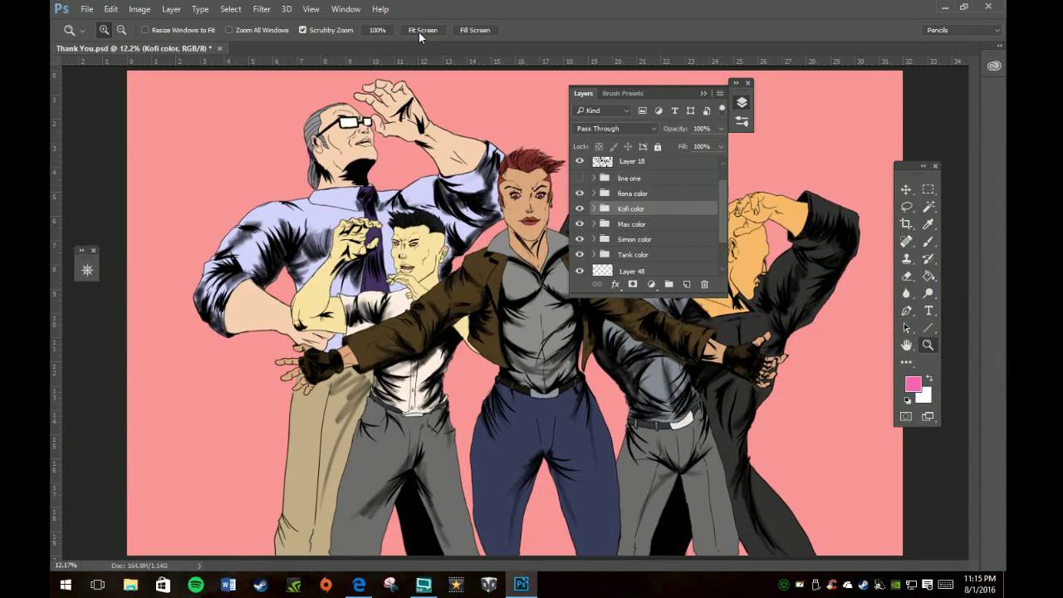
{"action": "left_click", "coordinate": [704, 93]}
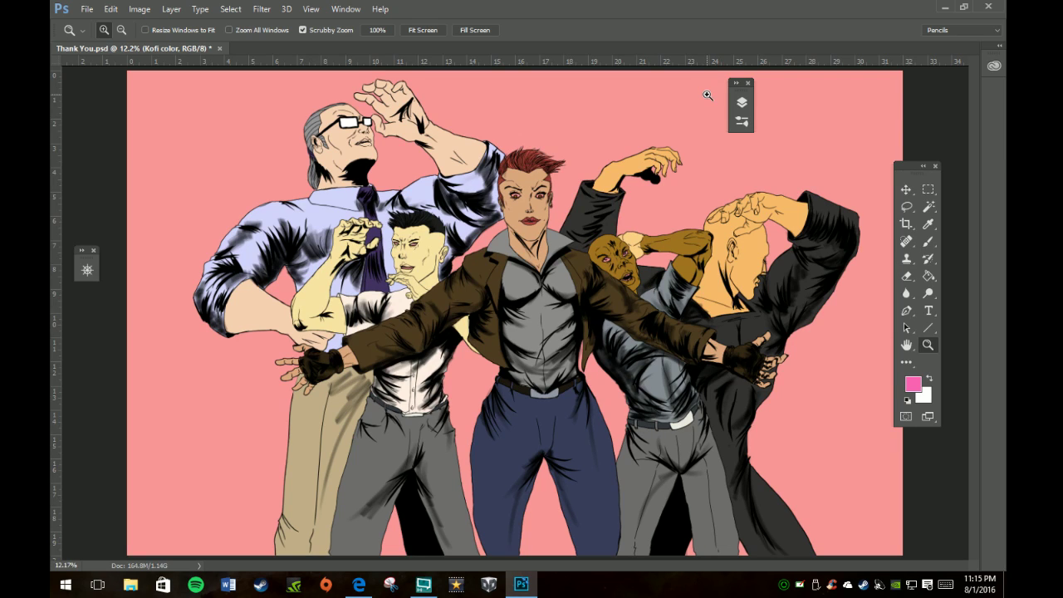
{"action": "left_click", "coordinate": [930, 379]}
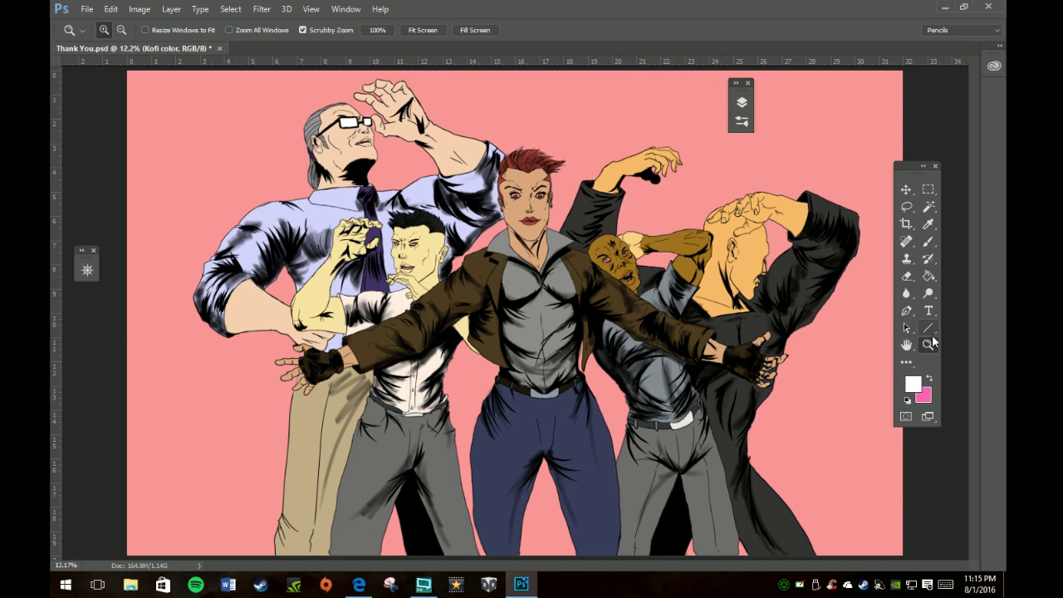
{"action": "left_click", "coordinate": [740, 101]}
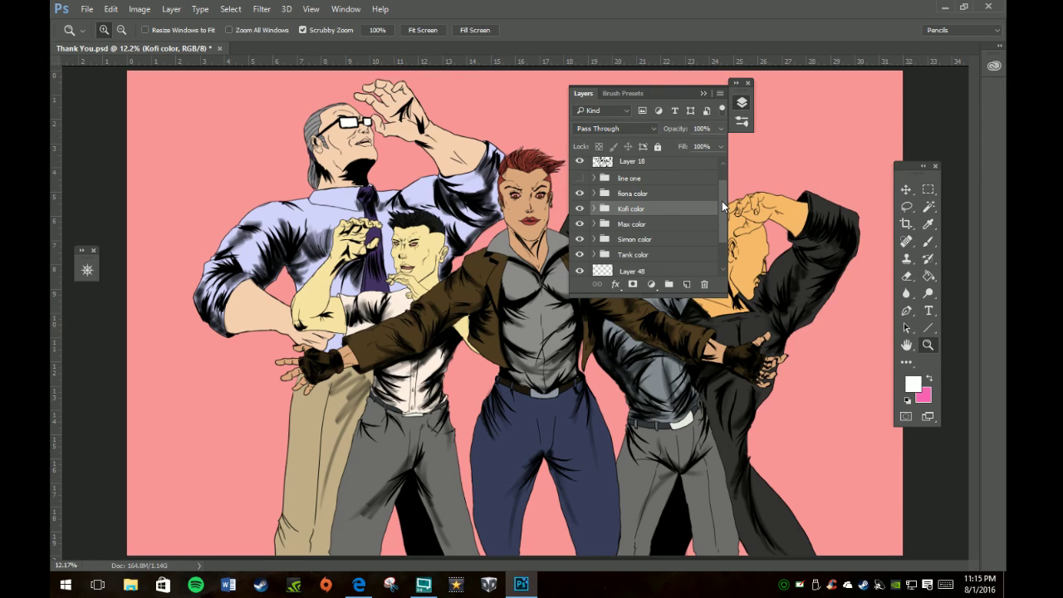
{"action": "scroll", "coordinate": [724, 205], "scroll_direction": "down", "scroll_amount": 3}
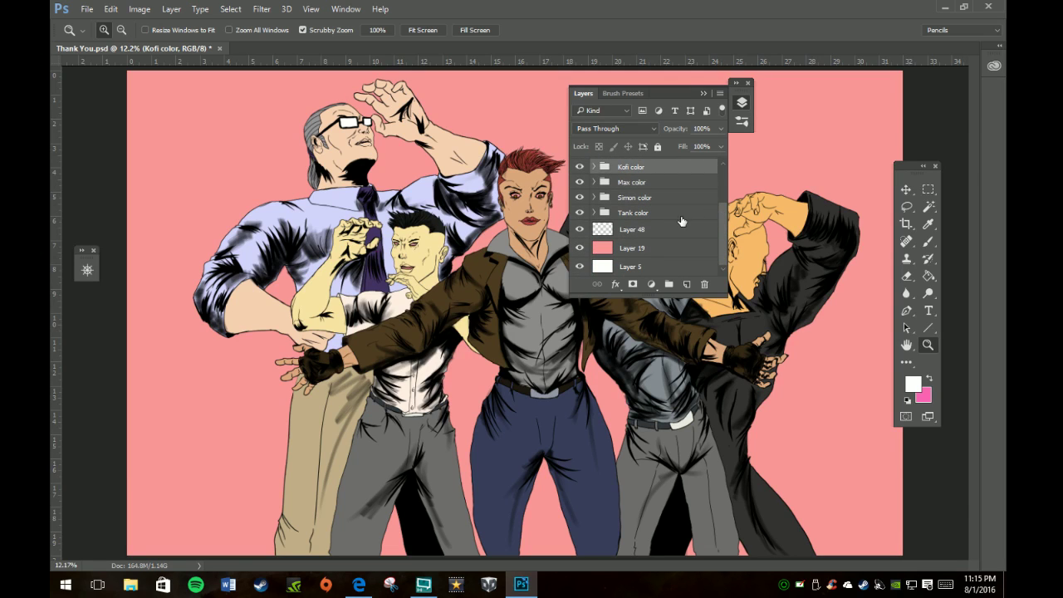
{"action": "left_click", "coordinate": [677, 232]}
{"action": "left_click", "coordinate": [686, 285]}
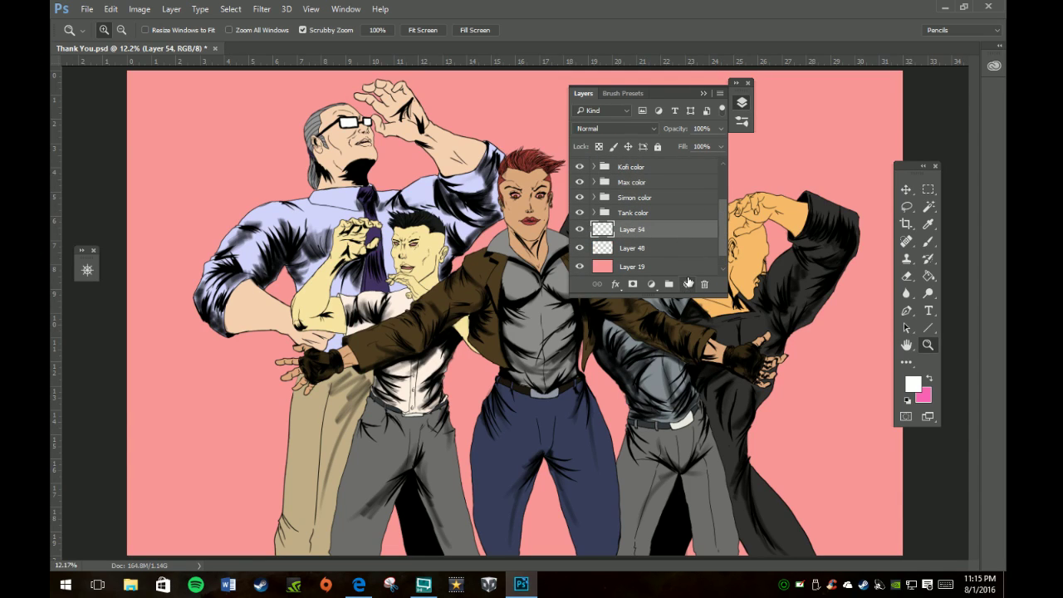
Set the Brush tool to 50 px and paint the characters' eye whites and teeth white on Layer 54.
{"action": "left_click", "coordinate": [742, 102]}
{"action": "left_click", "coordinate": [742, 121]}
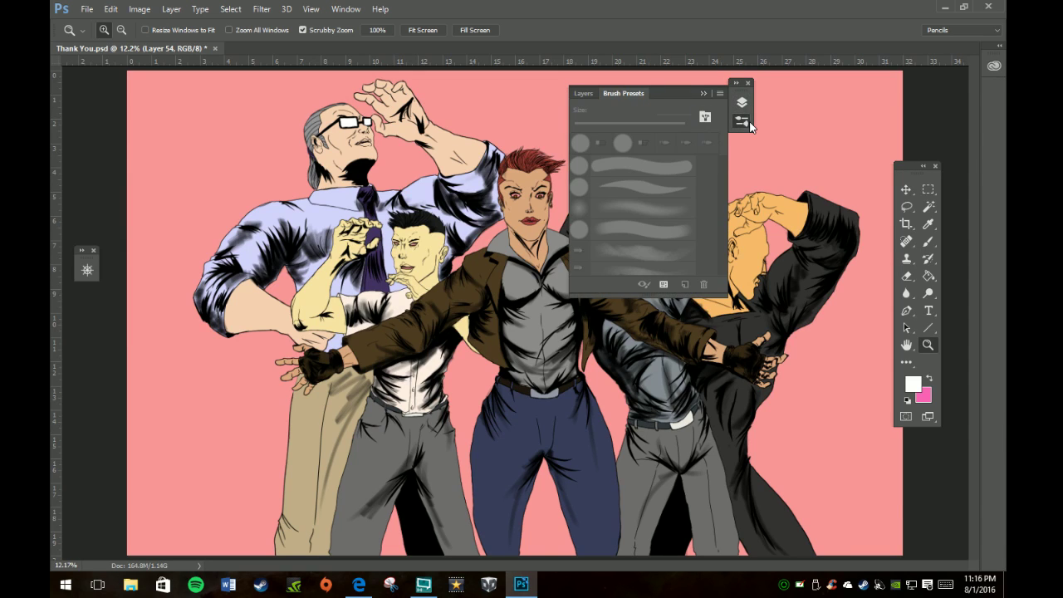
{"action": "left_click", "coordinate": [929, 244]}
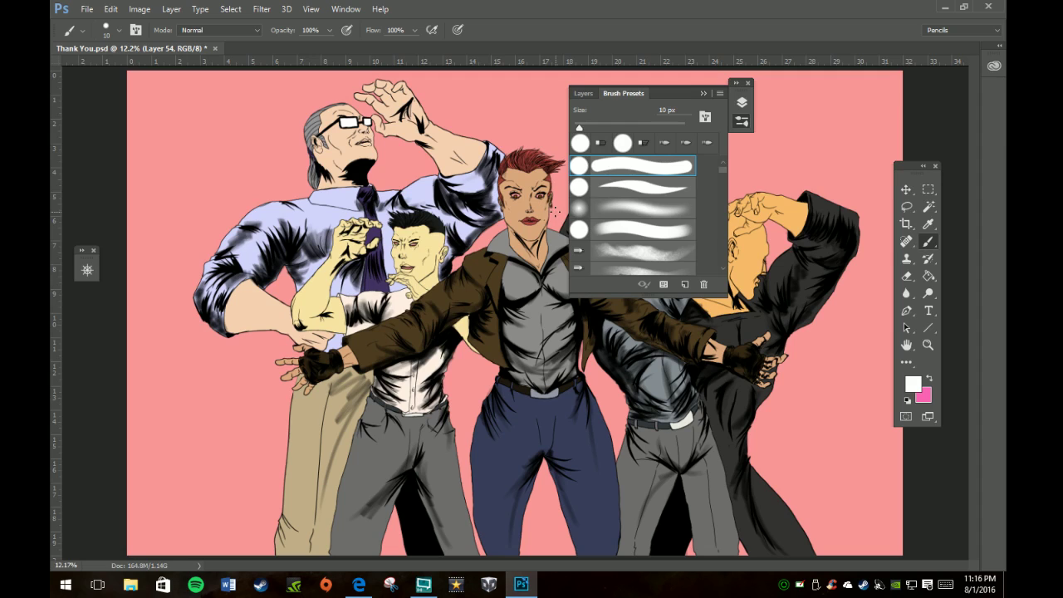
{"action": "key", "text": "bracketright"}
{"action": "key", "text": "bracketright"}
{"action": "key", "text": "bracketright"}
{"action": "key", "text": "bracketright"}
{"action": "left_click", "coordinate": [703, 93]}
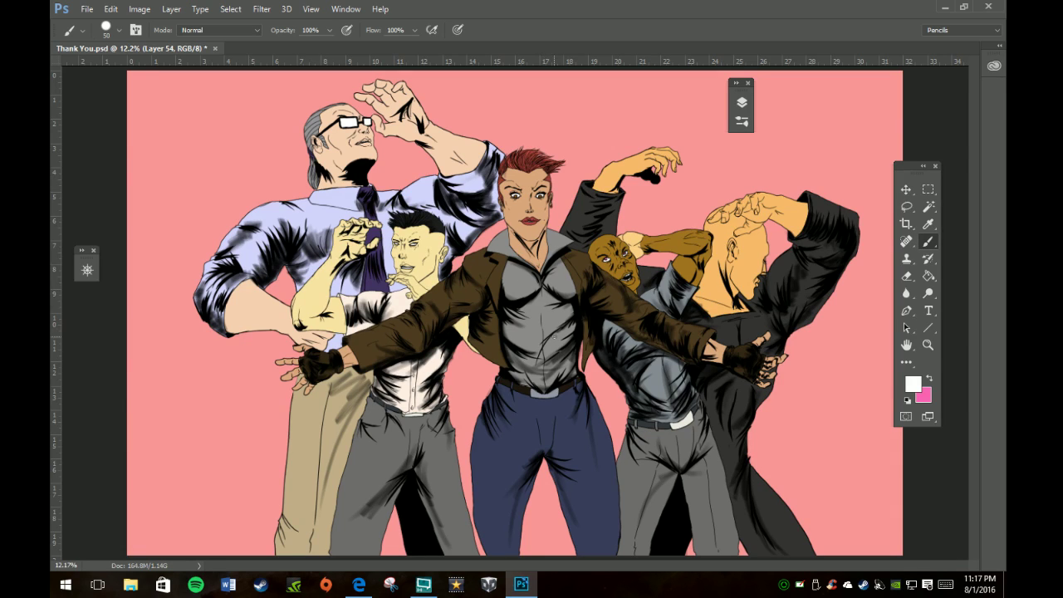
Examine all characters up close, from faces and hands to belts and trousers, for details still missing color.
{"action": "key", "text": "z"}
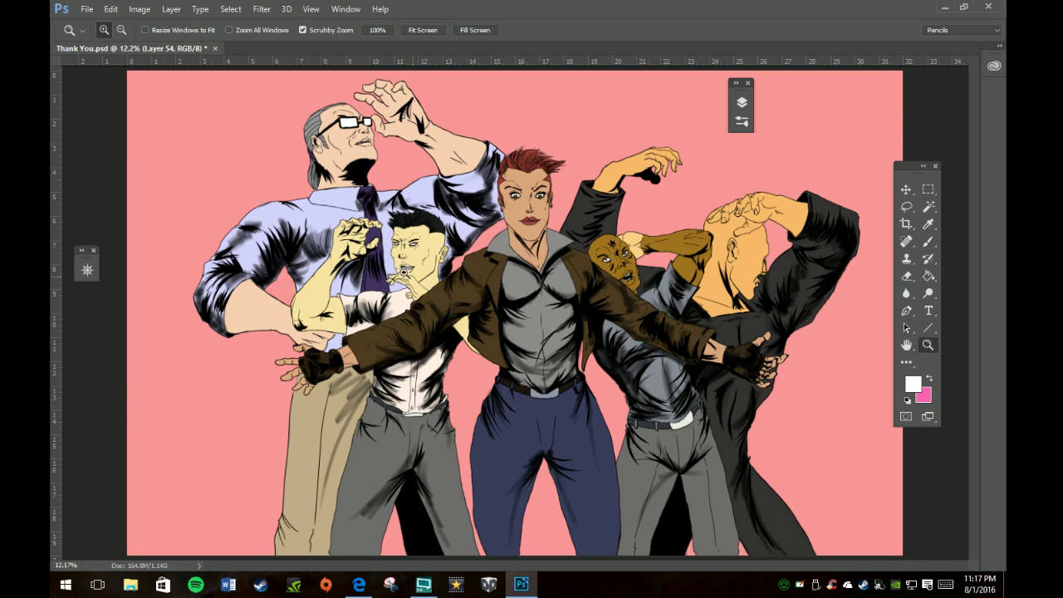
{"action": "mouse_move", "coordinate": [351, 173]}
{"action": "left_mouse_down"}
{"action": "mouse_move", "coordinate": [498, 179]}
{"action": "mouse_move", "coordinate": [606, 216]}
{"action": "mouse_move", "coordinate": [714, 301]}
{"action": "left_mouse_up"}
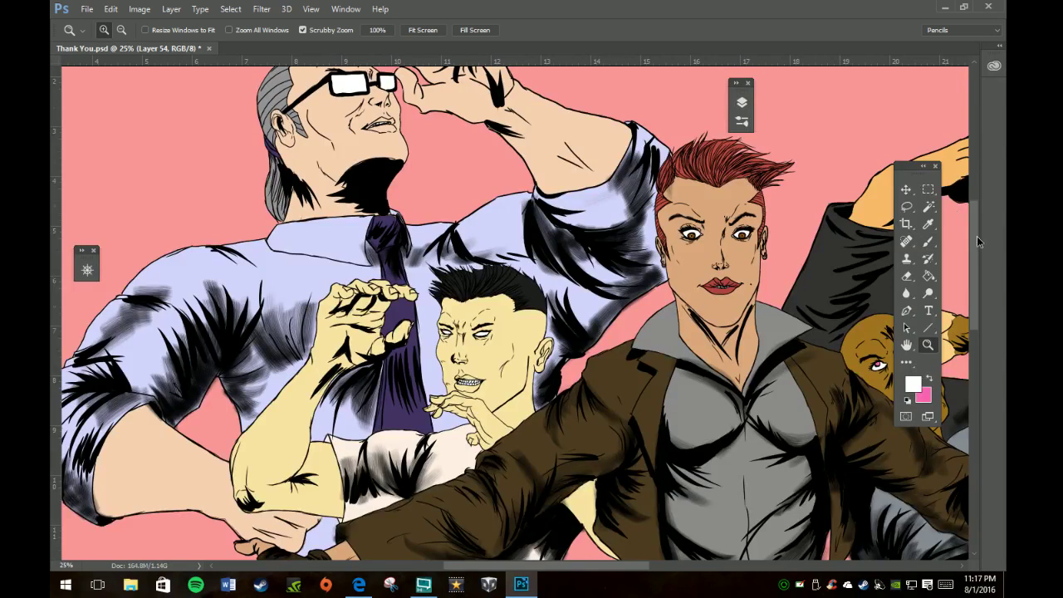
{"action": "left_click_drag", "start_coordinate": [977, 236], "coordinate": [976, 275]}
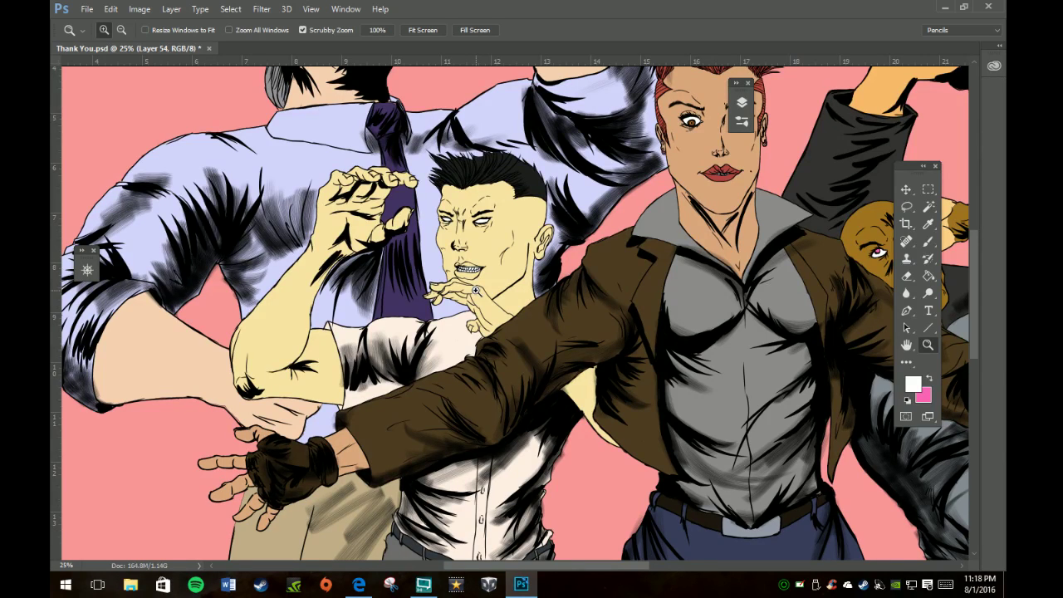
{"action": "key", "text": "h"}
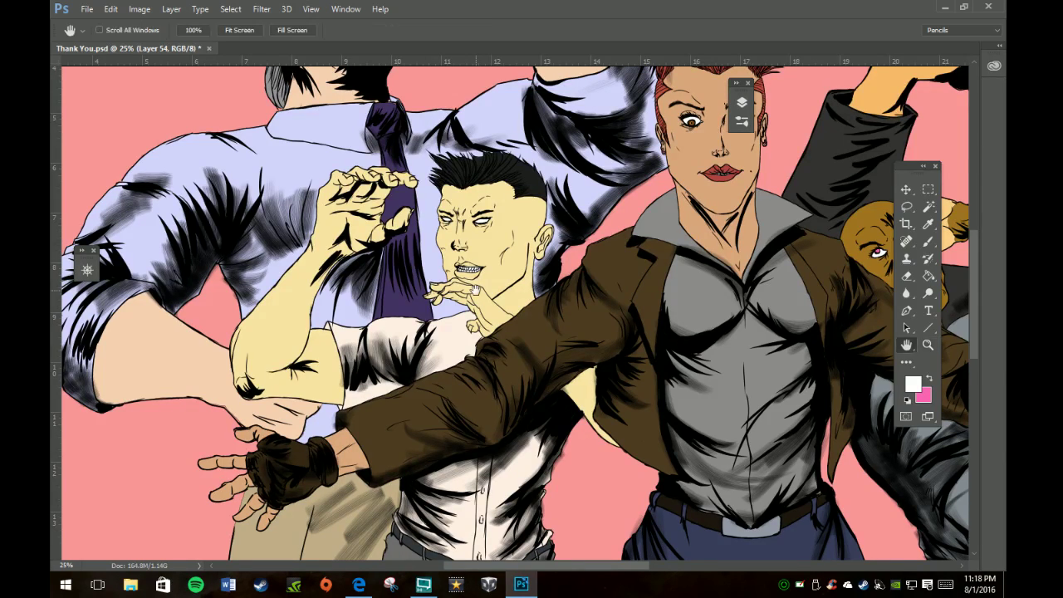
{"action": "left_click_drag", "start_coordinate": [745, 288], "coordinate": [476, 334]}
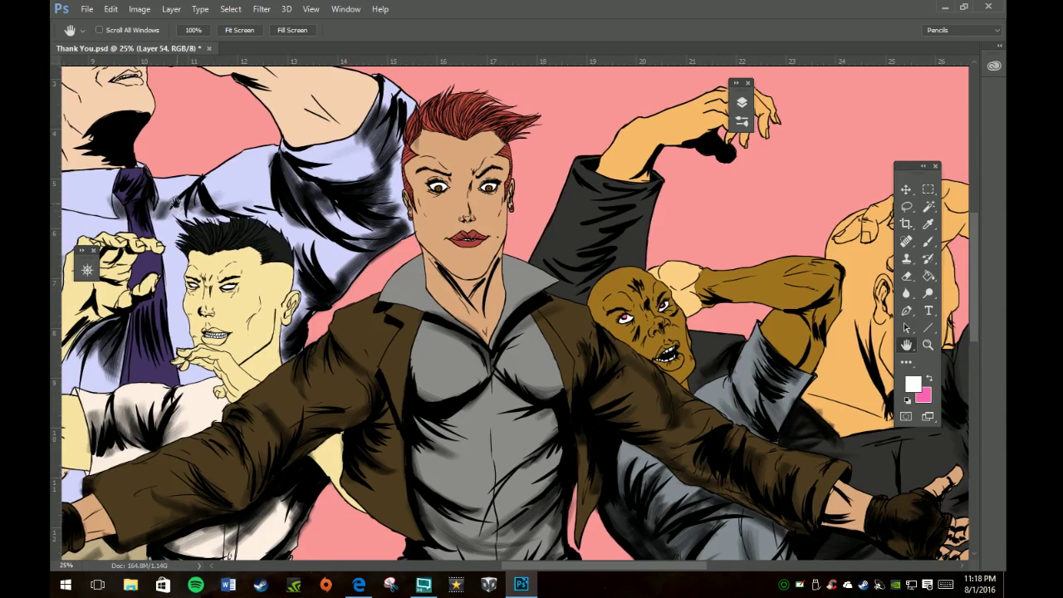
{"action": "left_click_drag", "start_coordinate": [185, 213], "coordinate": [345, 321]}
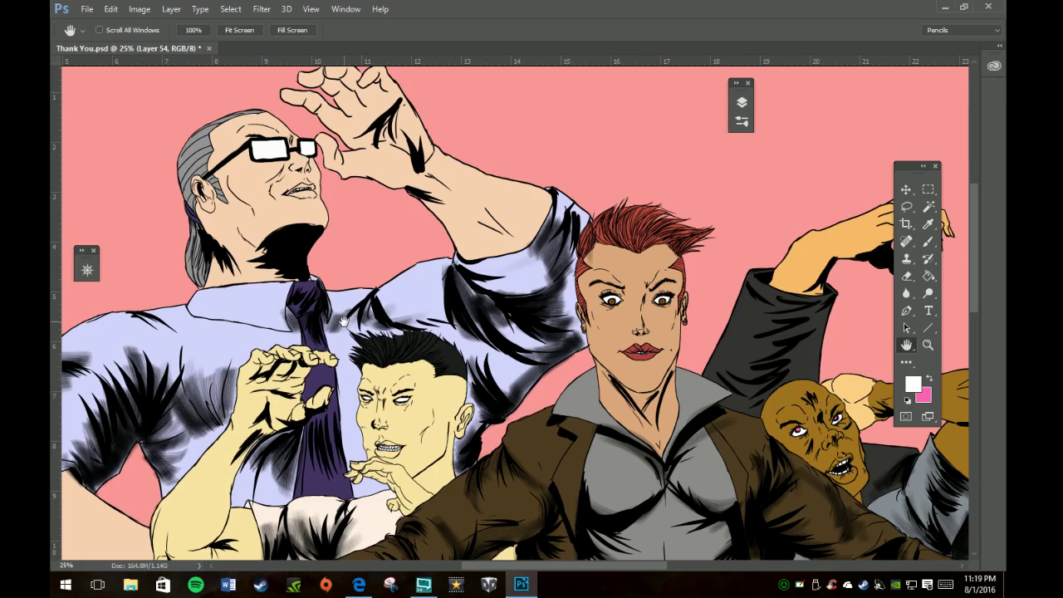
{"action": "left_click_drag", "start_coordinate": [713, 448], "coordinate": [473, 369]}
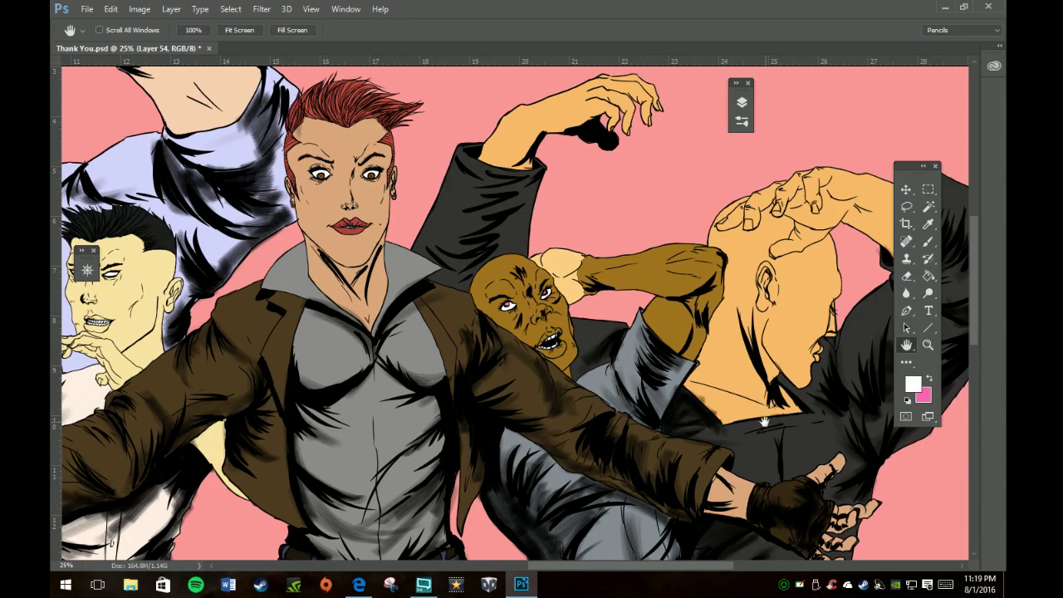
{"action": "left_click_drag", "start_coordinate": [764, 422], "coordinate": [515, 392]}
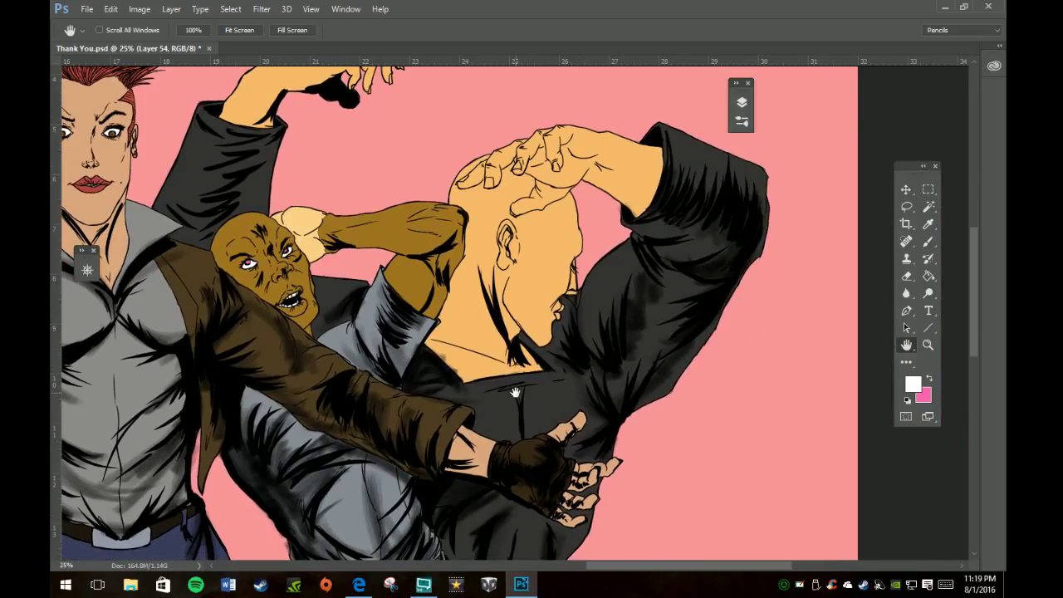
{"action": "left_click_drag", "start_coordinate": [372, 418], "coordinate": [656, 472]}
{"action": "left_click_drag", "start_coordinate": [529, 399], "coordinate": [663, 426]}
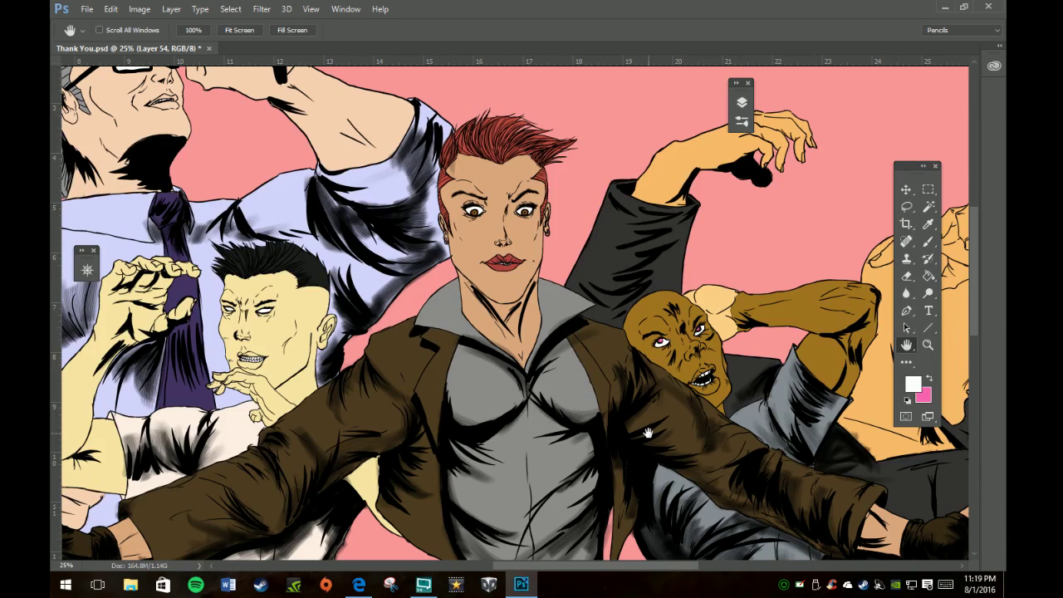
{"action": "left_click_drag", "start_coordinate": [759, 427], "coordinate": [471, 336]}
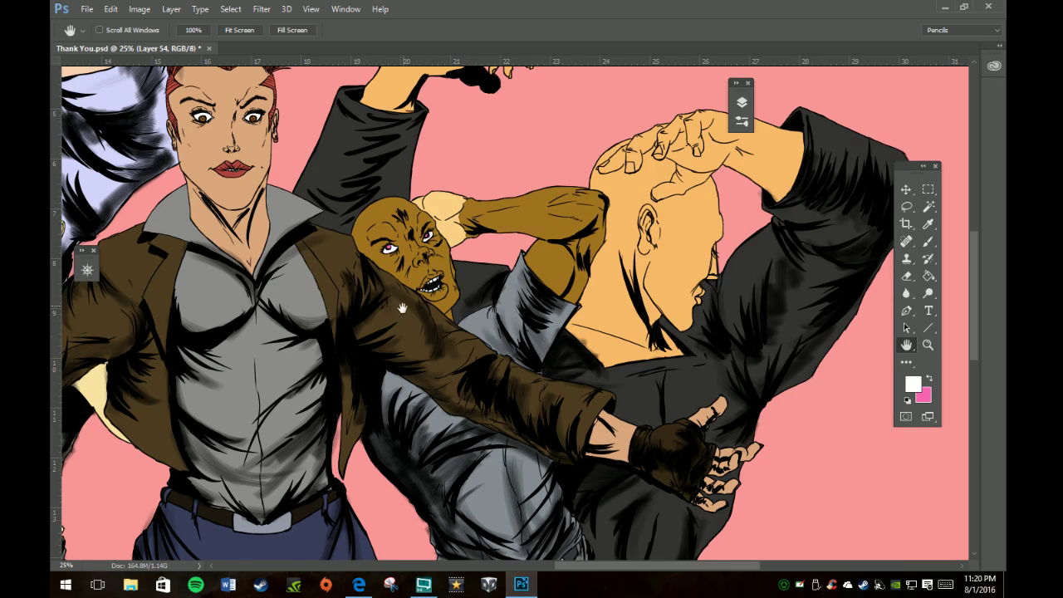
{"action": "left_click_drag", "start_coordinate": [359, 312], "coordinate": [624, 438]}
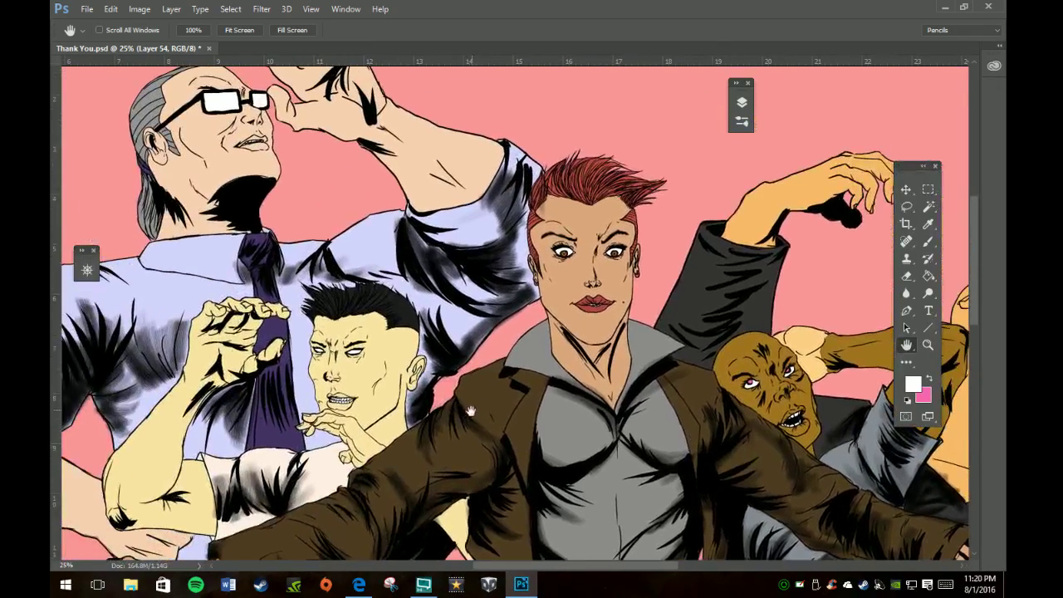
{"action": "left_click_drag", "start_coordinate": [472, 411], "coordinate": [515, 380]}
{"action": "left_click_drag", "start_coordinate": [590, 442], "coordinate": [564, 310]}
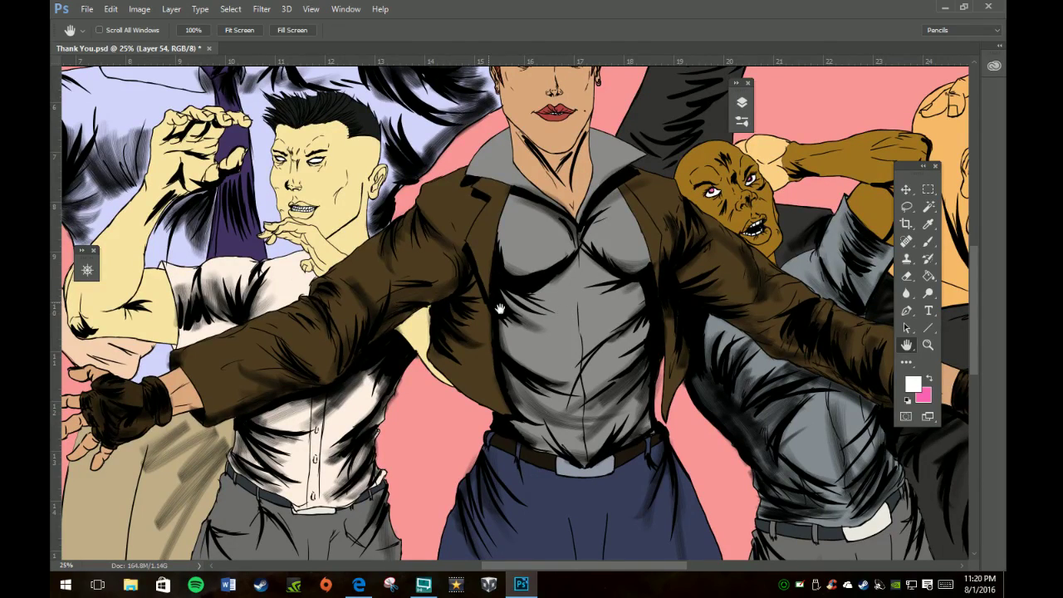
{"action": "left_click_drag", "start_coordinate": [553, 316], "coordinate": [424, 428]}
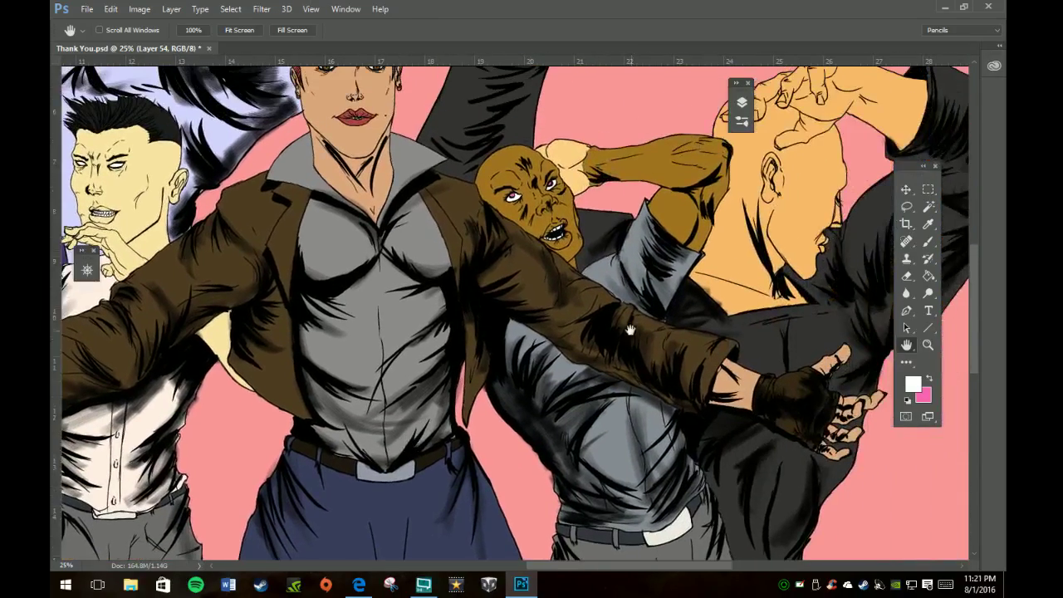
{"action": "left_click_drag", "start_coordinate": [599, 329], "coordinate": [757, 419]}
{"action": "left_click_drag", "start_coordinate": [524, 411], "coordinate": [558, 411]}
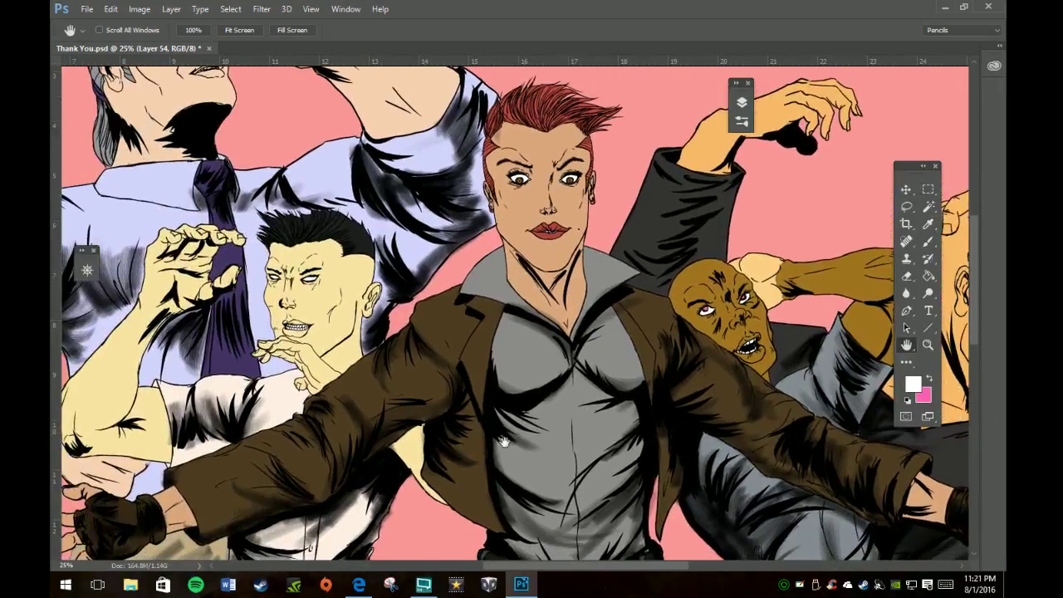
{"action": "left_click_drag", "start_coordinate": [505, 442], "coordinate": [611, 300]}
{"action": "left_click_drag", "start_coordinate": [638, 453], "coordinate": [592, 148]}
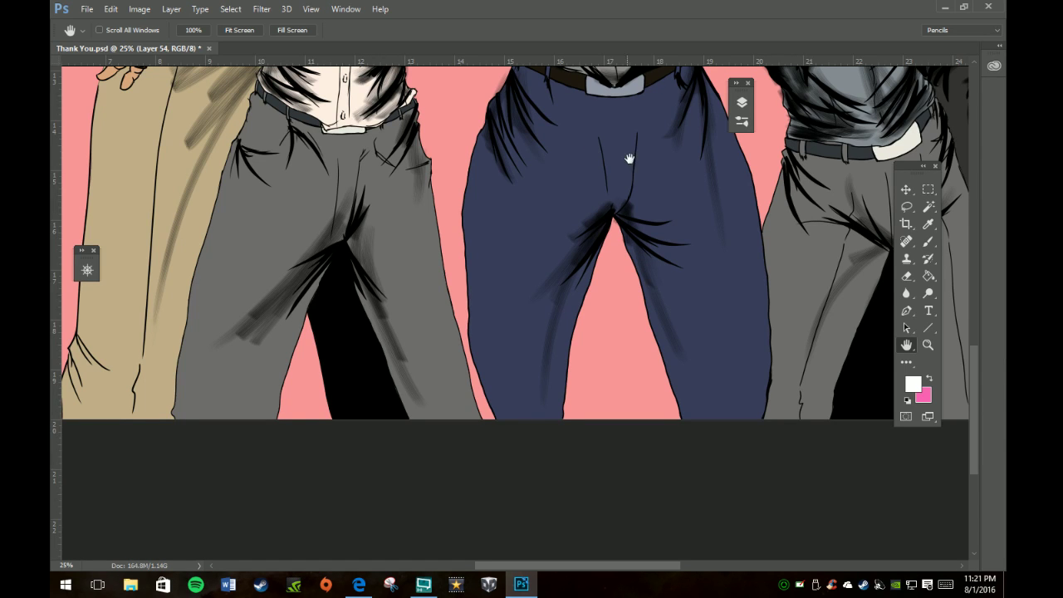
{"action": "left_click_drag", "start_coordinate": [605, 161], "coordinate": [602, 415]}
{"action": "left_click_drag", "start_coordinate": [599, 216], "coordinate": [554, 458]}
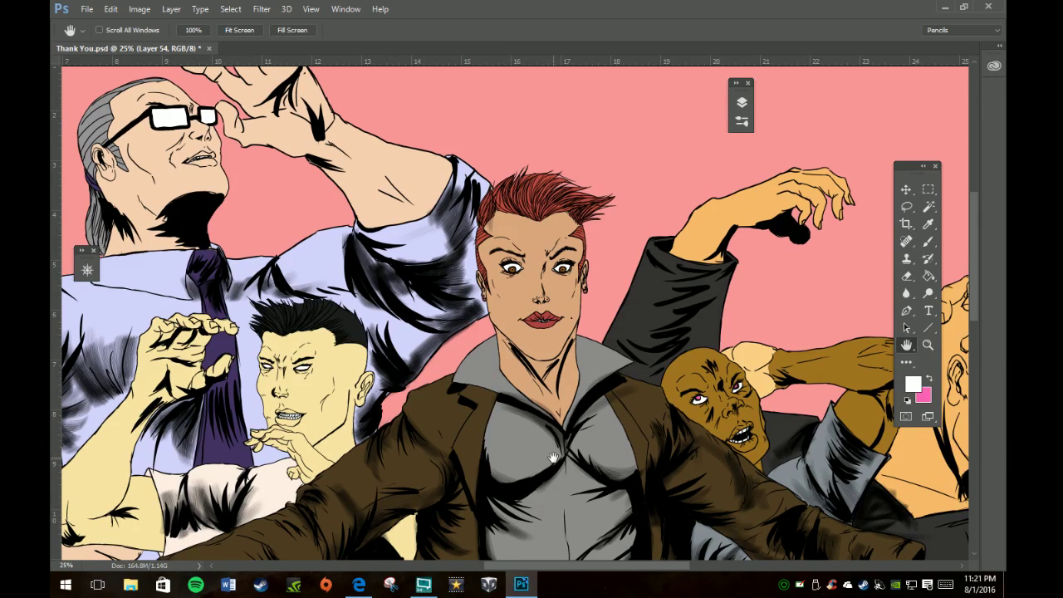
{"action": "left_click_drag", "start_coordinate": [598, 447], "coordinate": [428, 260]}
{"action": "left_click_drag", "start_coordinate": [597, 416], "coordinate": [628, 499]}
{"action": "left_click_drag", "start_coordinate": [416, 345], "coordinate": [510, 385]}
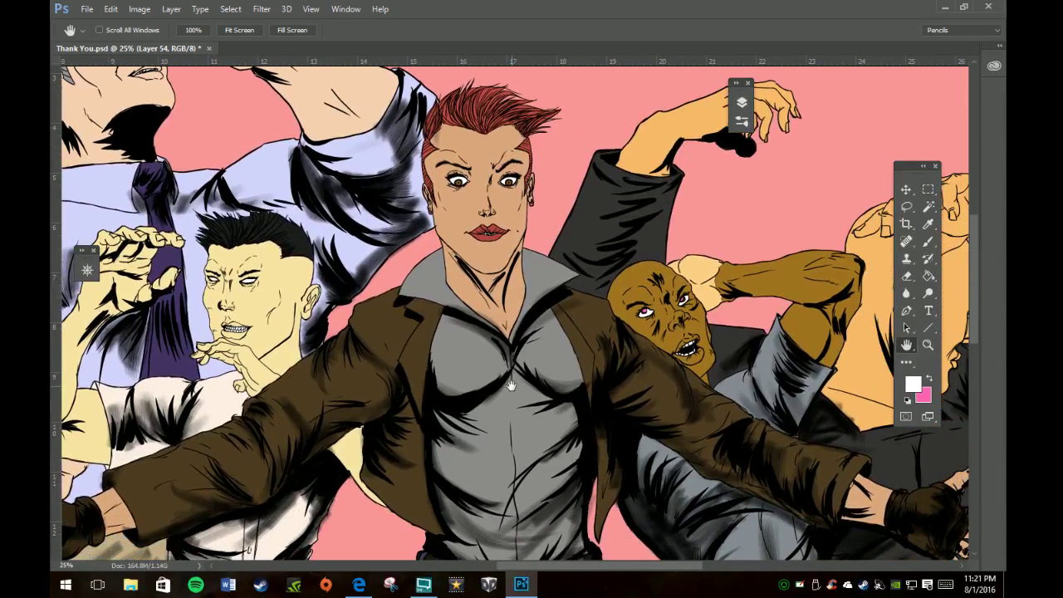
Create a new layer group directly above the fiona color group and name it "base paints".
{"action": "left_click", "coordinate": [742, 101]}
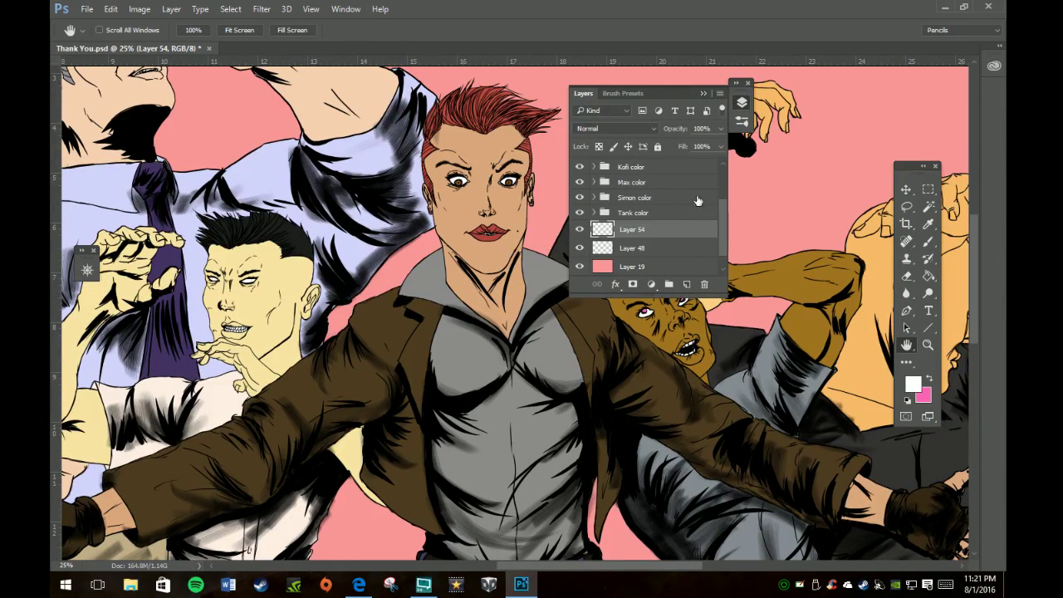
{"action": "scroll", "coordinate": [723, 219], "scroll_direction": "up", "scroll_amount": 3}
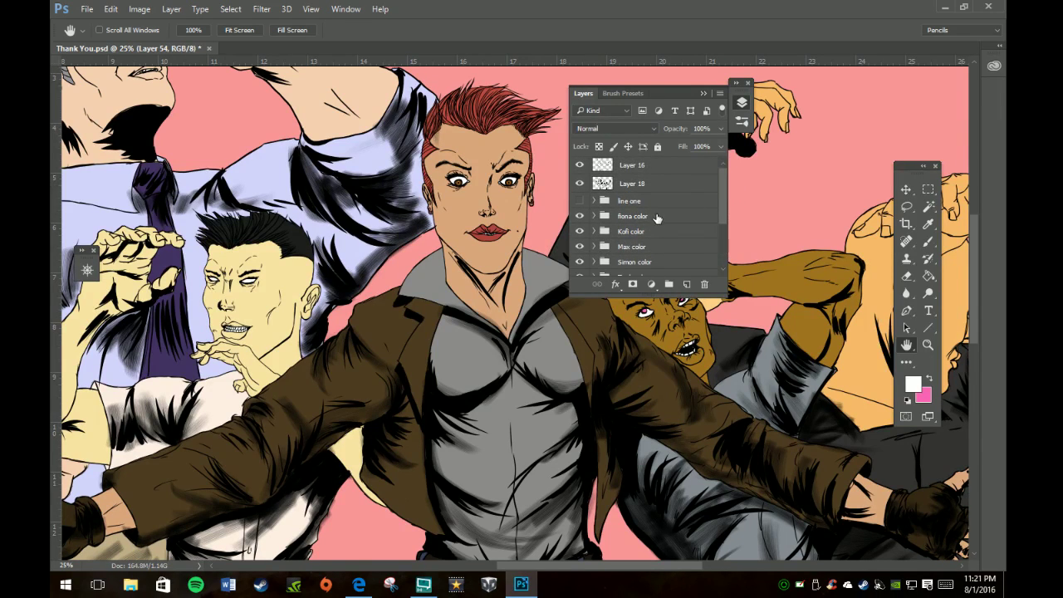
{"action": "left_click", "coordinate": [657, 219]}
{"action": "left_click", "coordinate": [669, 284]}
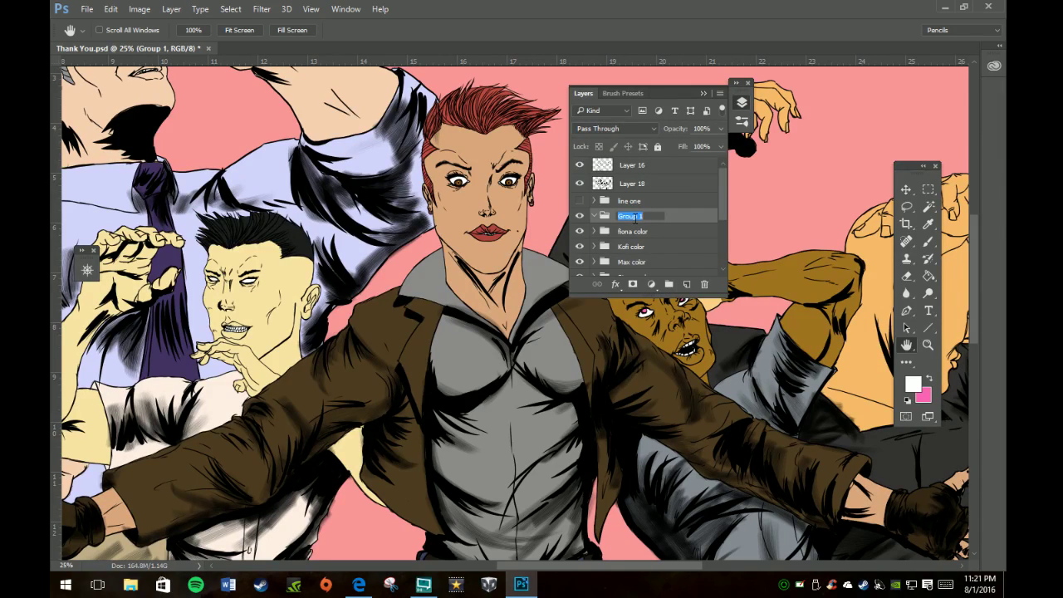
{"action": "type", "text": "base paints"}
{"action": "key", "text": "Return"}
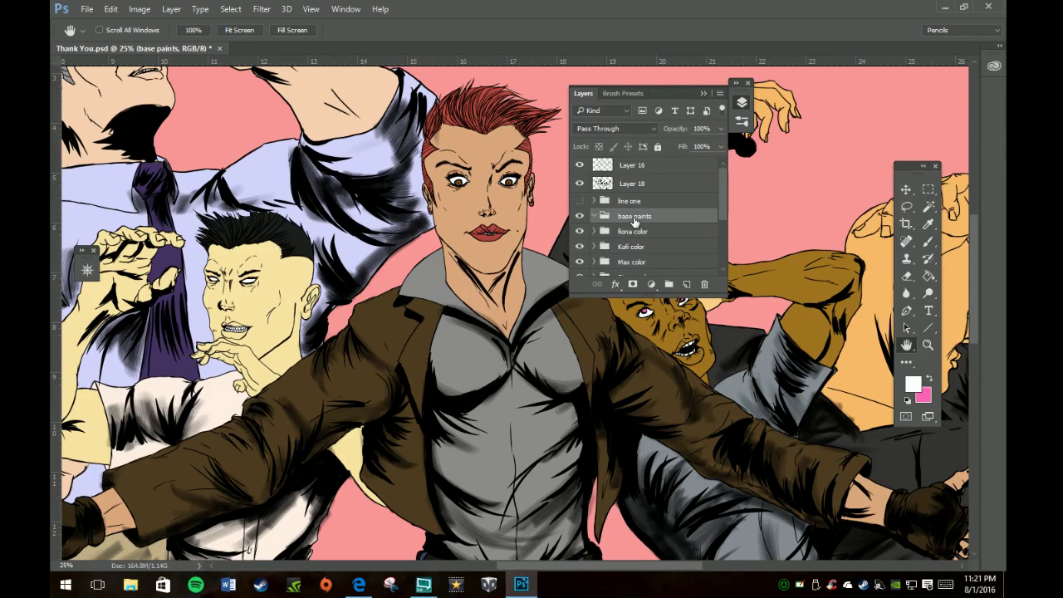
Move the fiona, Kofi, Max, Simon and Tank color groups into the base paints group and expand it to show the nested groups.
{"action": "mouse_move", "coordinate": [676, 232]}
{"action": "left_mouse_down"}
{"action": "mouse_move", "coordinate": [681, 217]}
{"action": "mouse_move", "coordinate": [679, 241]}
{"action": "mouse_move", "coordinate": [679, 200]}
{"action": "mouse_move", "coordinate": [681, 208]}
{"action": "left_mouse_up"}
{"action": "scroll", "coordinate": [715, 223], "scroll_direction": "down", "scroll_amount": 1}
{"action": "left_click", "coordinate": [594, 195]}
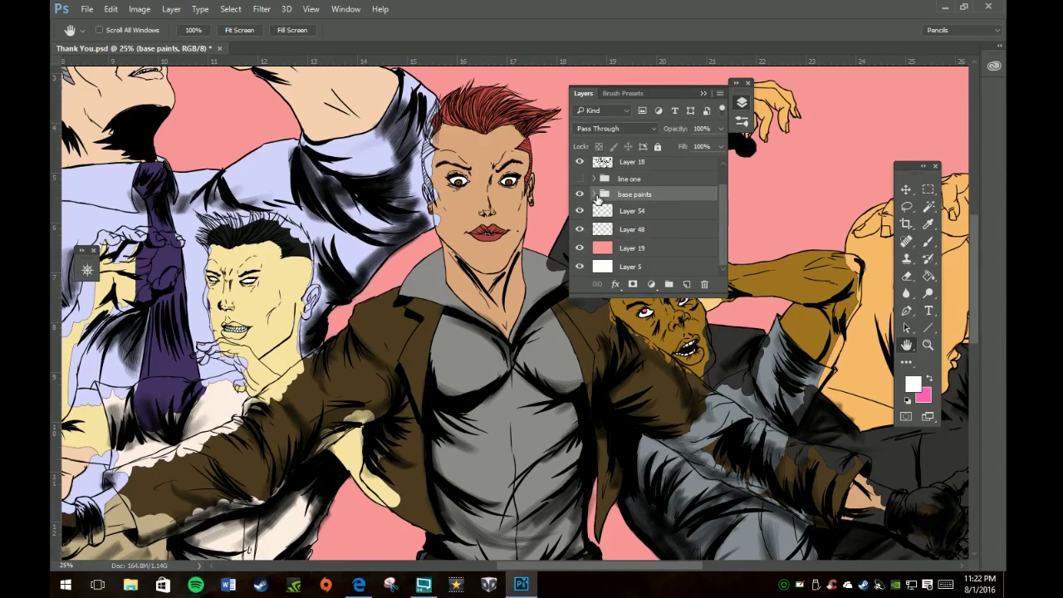
{"action": "left_click", "coordinate": [595, 194]}
{"action": "left_click", "coordinate": [605, 210]}
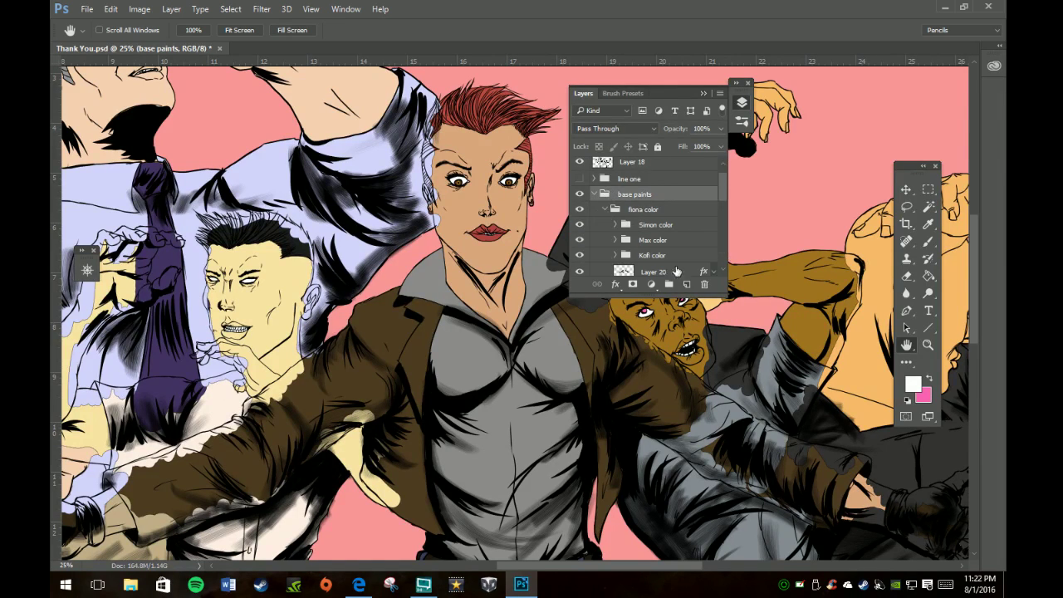
{"action": "scroll", "coordinate": [725, 196], "scroll_direction": "down", "scroll_amount": 1}
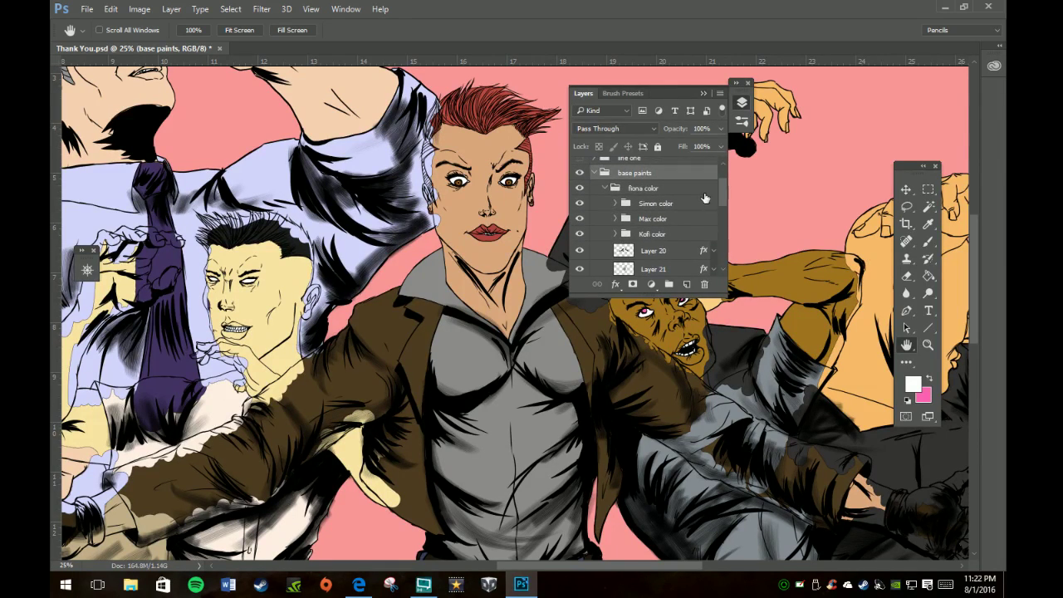
Rearrange the groups nested inside fiona color, placing Simon color between Max color and Kofi color.
{"action": "left_click_drag", "start_coordinate": [665, 189], "coordinate": [679, 200]}
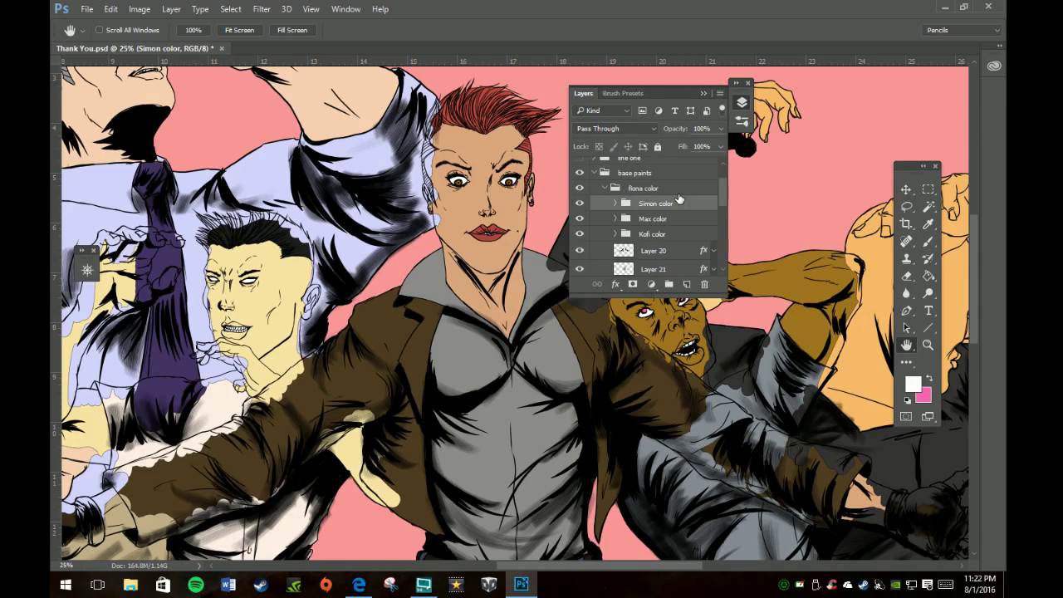
{"action": "scroll", "coordinate": [720, 198], "scroll_direction": "down", "scroll_amount": 1}
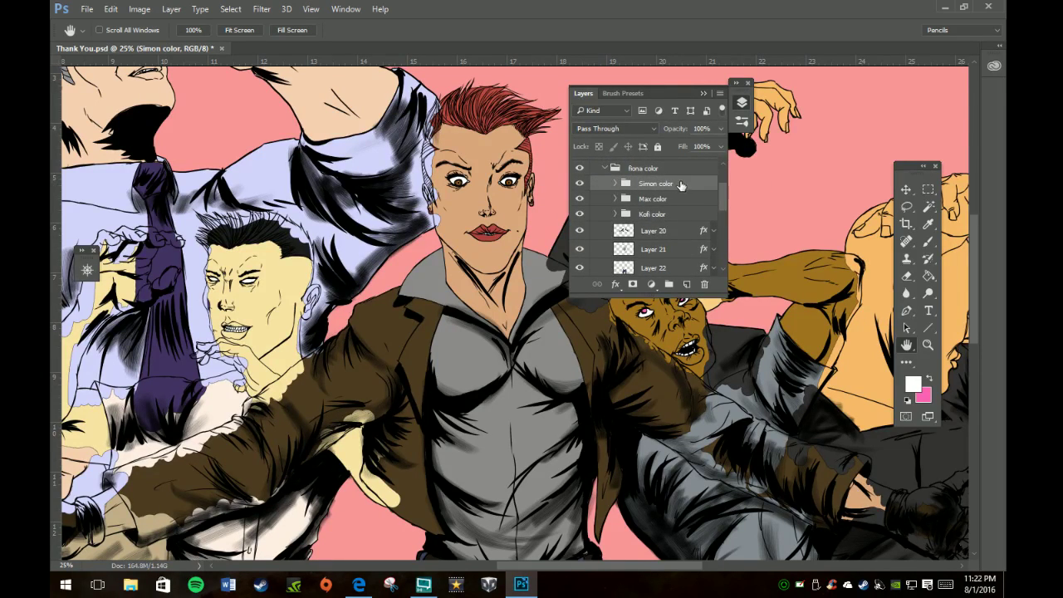
{"action": "left_click_drag", "start_coordinate": [683, 186], "coordinate": [680, 213]}
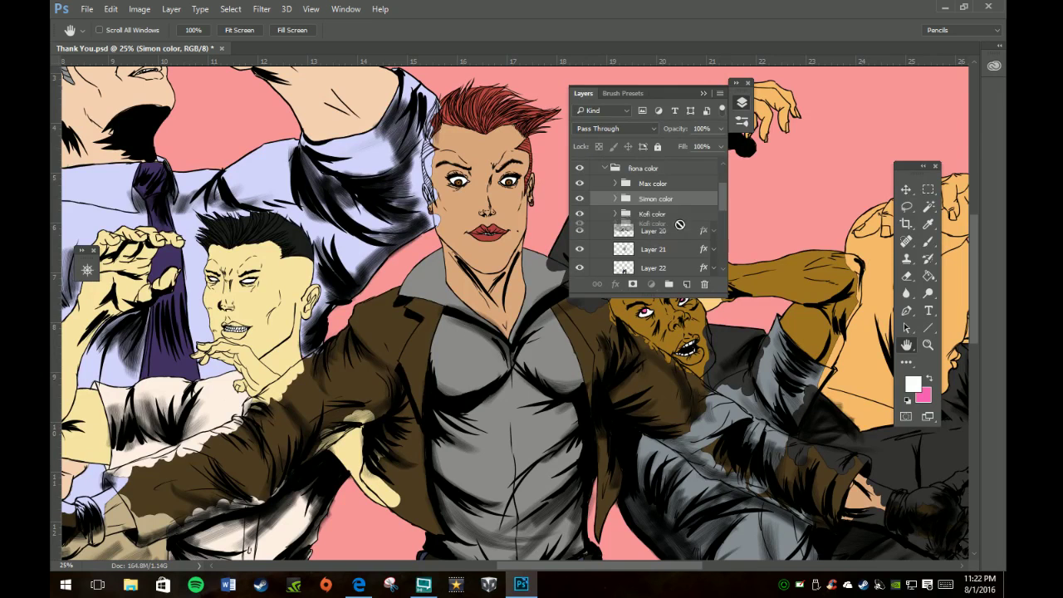
{"action": "left_click", "coordinate": [679, 215]}
{"action": "left_click_drag", "start_coordinate": [688, 217], "coordinate": [685, 241]}
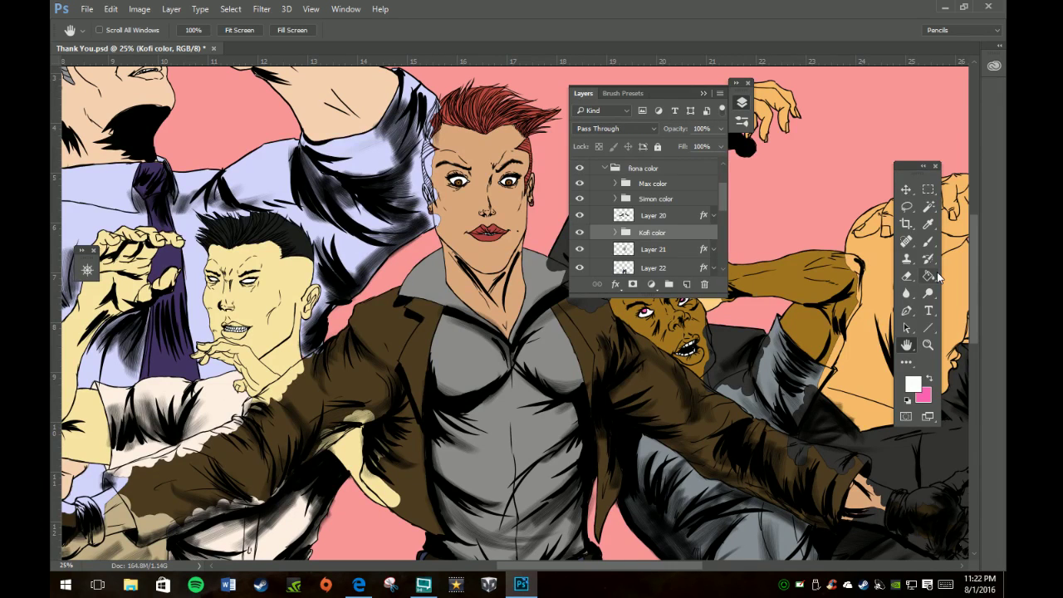
{"action": "left_click_drag", "start_coordinate": [673, 232], "coordinate": [675, 241]}
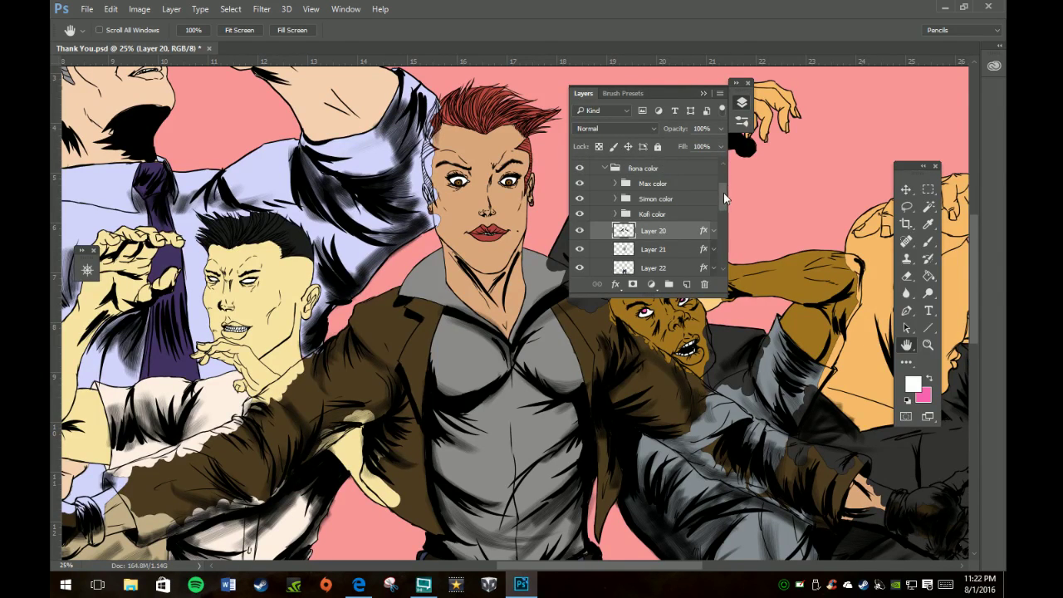
Move the fiona color group out of base paints to directly above the line one group, and make line one visible.
{"action": "scroll", "coordinate": [697, 199], "scroll_direction": "up", "scroll_amount": 2}
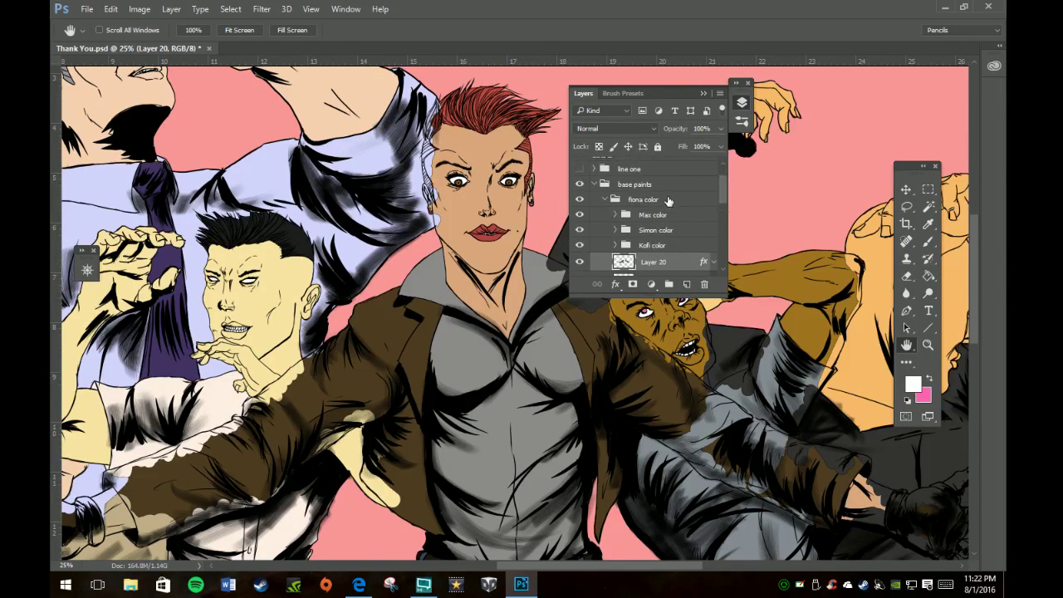
{"action": "left_click", "coordinate": [671, 198]}
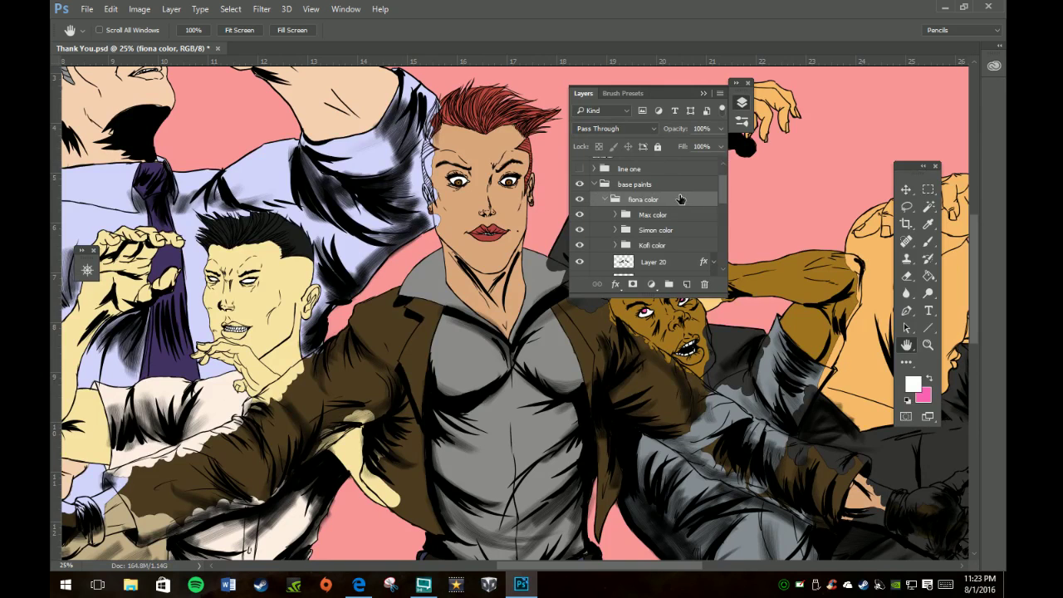
{"action": "left_click", "coordinate": [682, 177]}
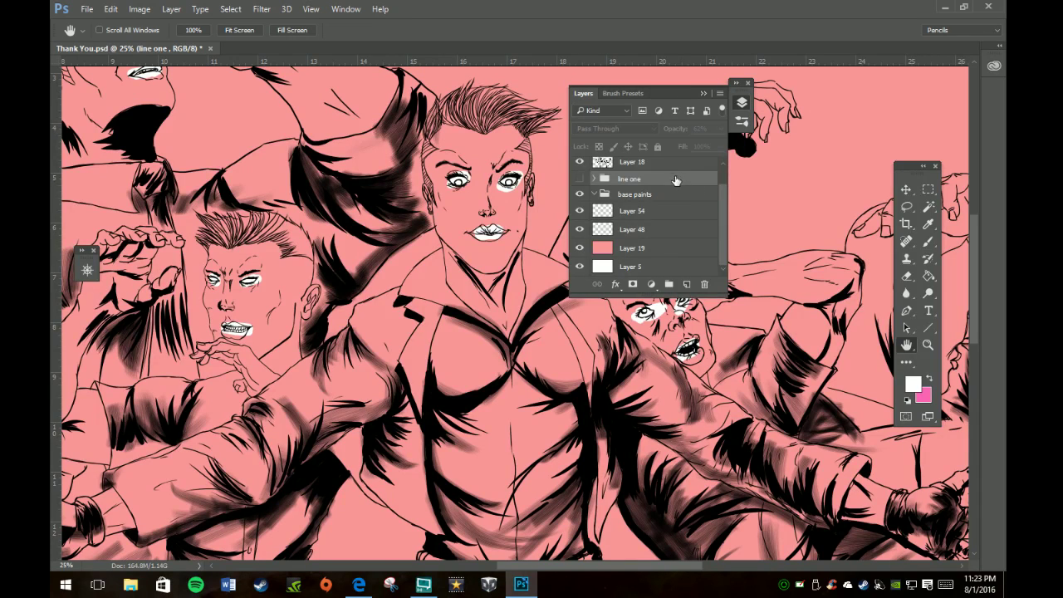
{"action": "left_click", "coordinate": [580, 179]}
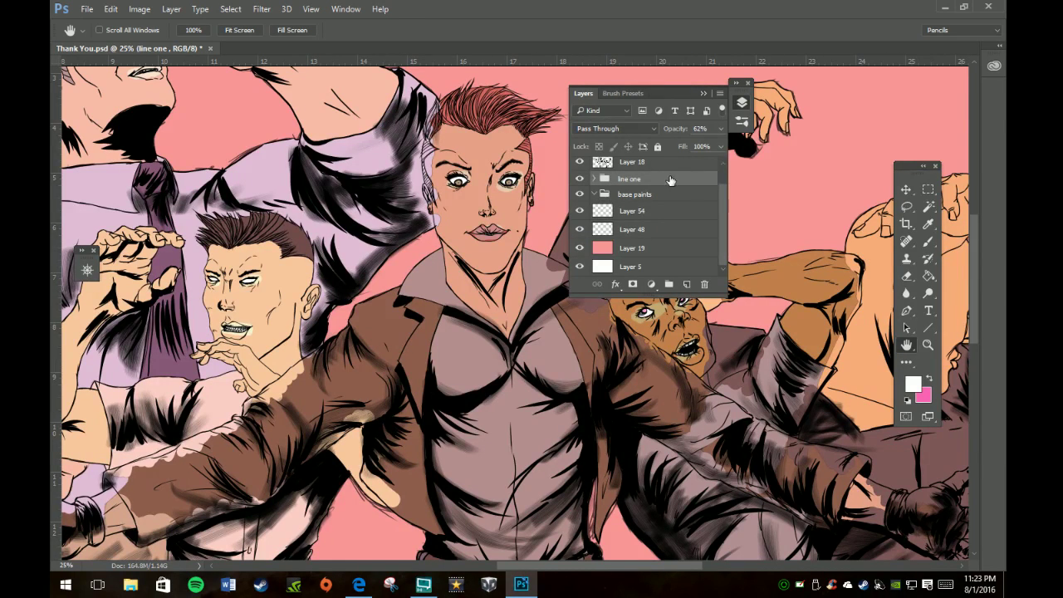
{"action": "left_click", "coordinate": [595, 179]}
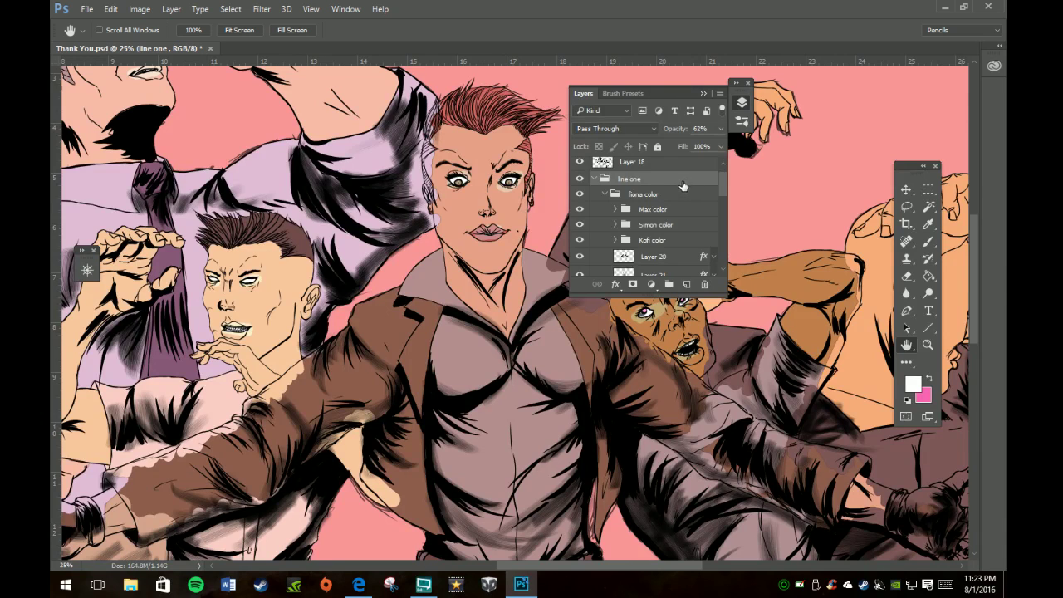
{"action": "left_click_drag", "start_coordinate": [678, 191], "coordinate": [680, 173]}
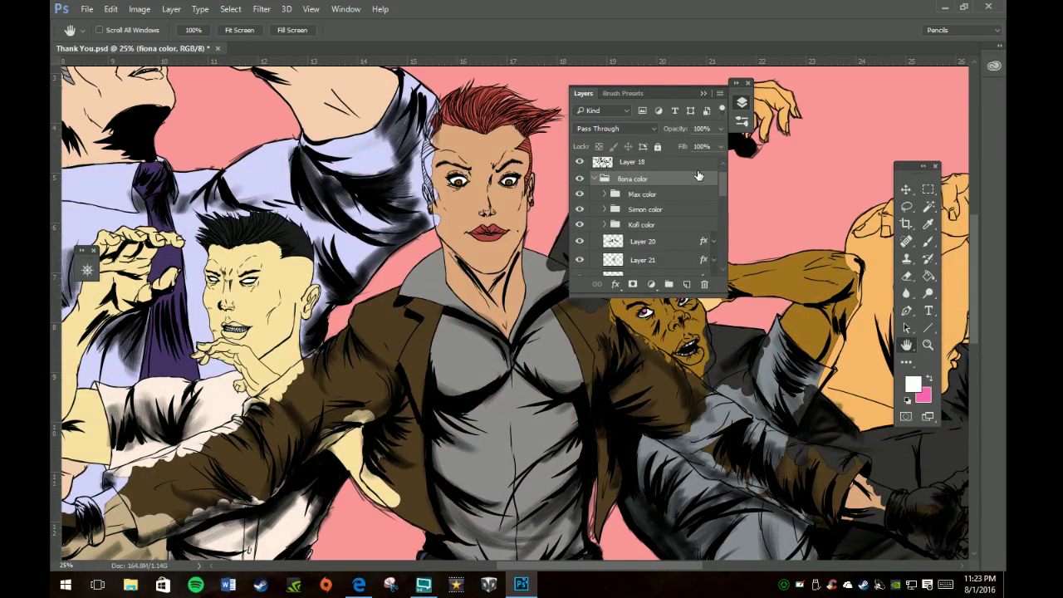
Order the groups inside fiona color as Kofi, Max, Simon, and collapse the fiona color and line one groups.
{"action": "left_click_drag", "start_coordinate": [670, 214], "coordinate": [670, 237]}
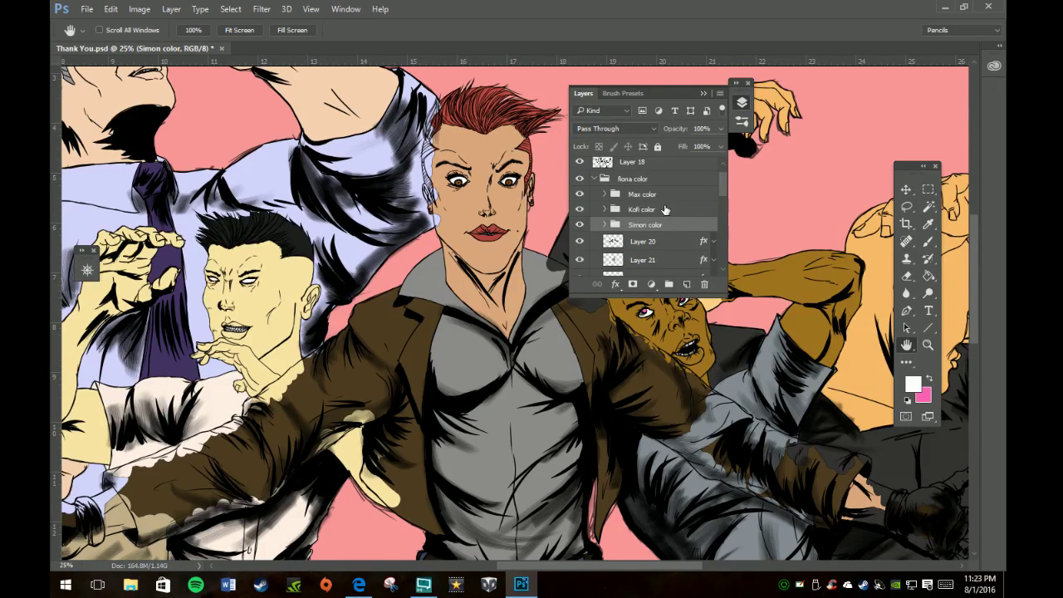
{"action": "mouse_move", "coordinate": [673, 196]}
{"action": "left_mouse_down"}
{"action": "mouse_move", "coordinate": [678, 228]}
{"action": "mouse_move", "coordinate": [674, 208]}
{"action": "mouse_move", "coordinate": [684, 204]}
{"action": "left_mouse_up"}
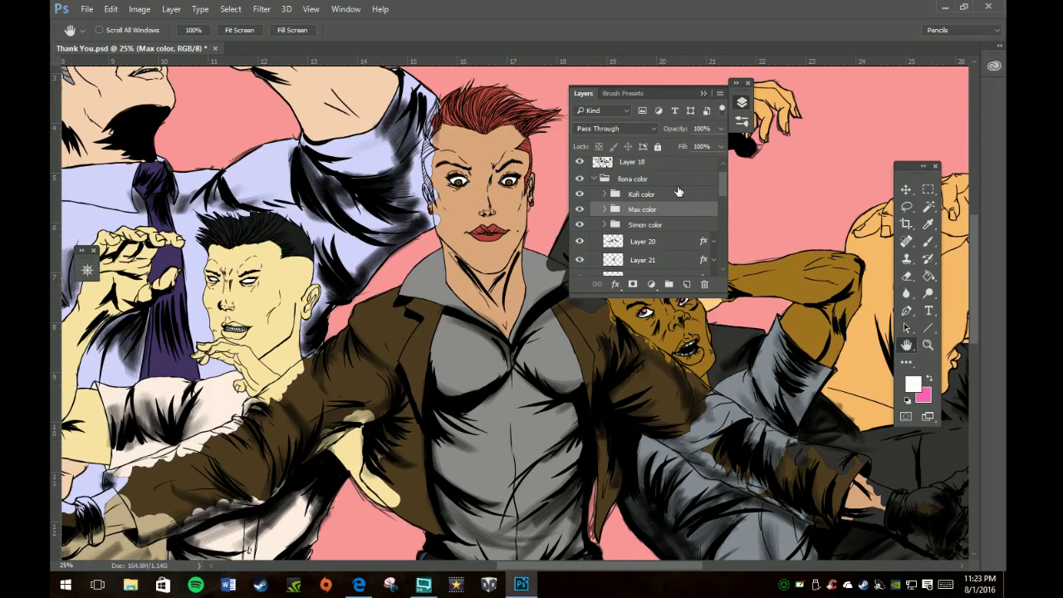
{"action": "left_click", "coordinate": [595, 178]}
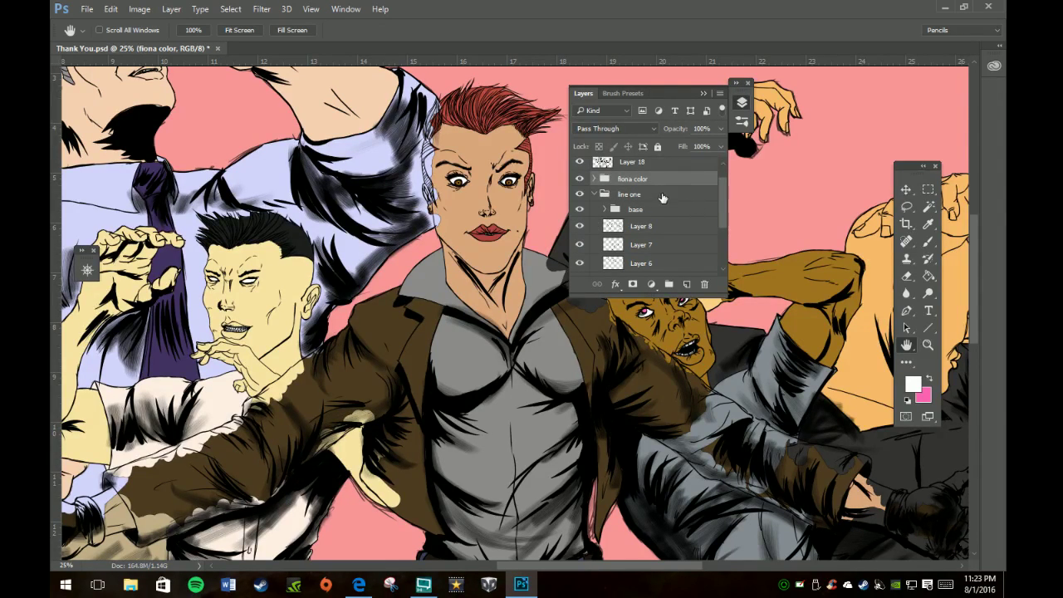
{"action": "left_click", "coordinate": [595, 194]}
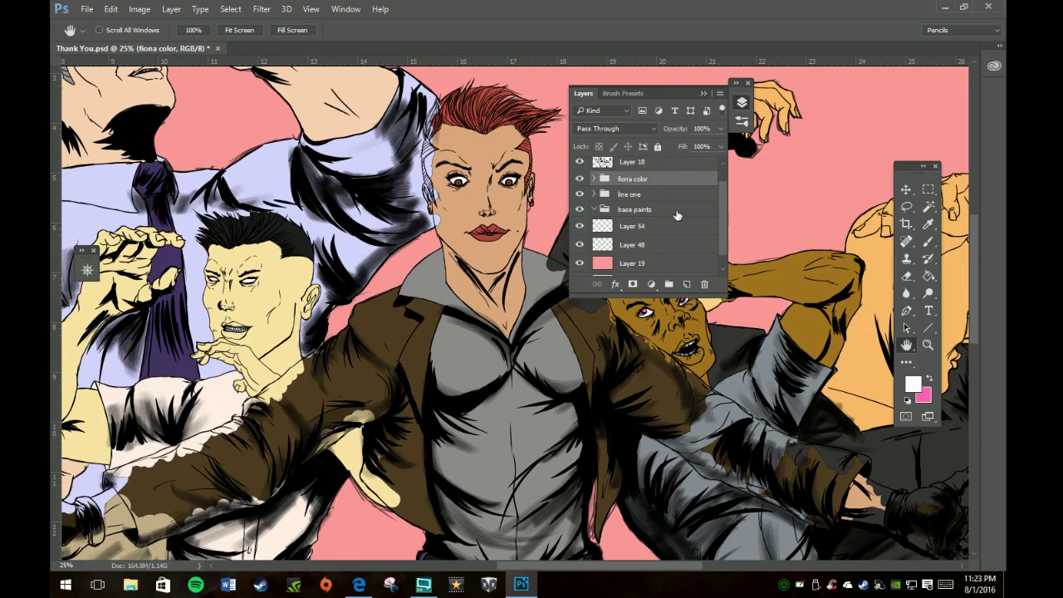
Move the Kofi, Max and Simon color groups out of the fiona color group, placing them directly above it.
{"action": "left_click", "coordinate": [595, 181]}
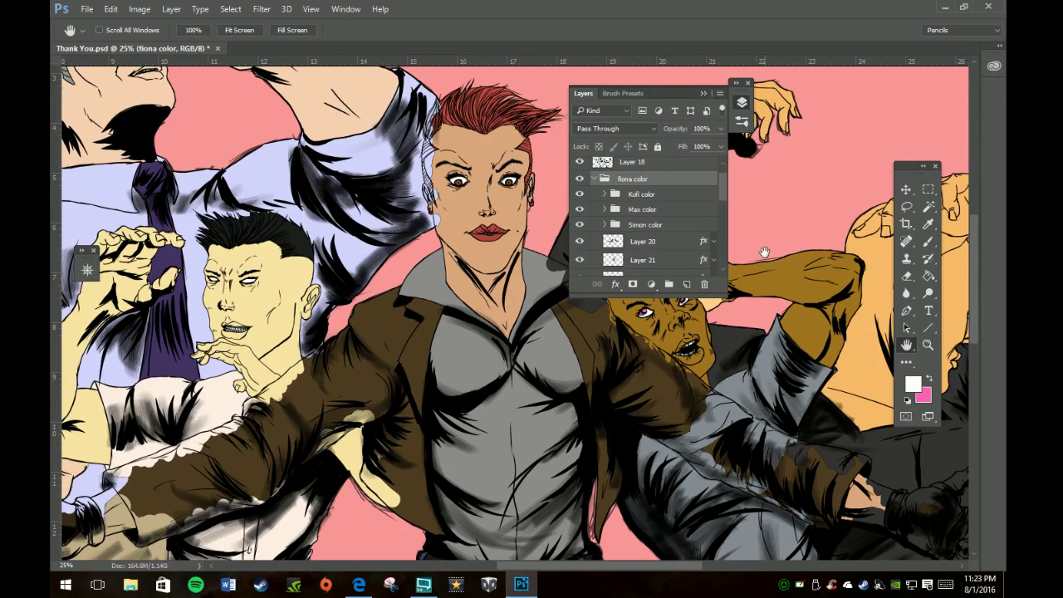
{"action": "scroll", "coordinate": [725, 206], "scroll_direction": "down", "scroll_amount": 2}
{"action": "scroll", "coordinate": [725, 205], "scroll_direction": "up", "scroll_amount": 2}
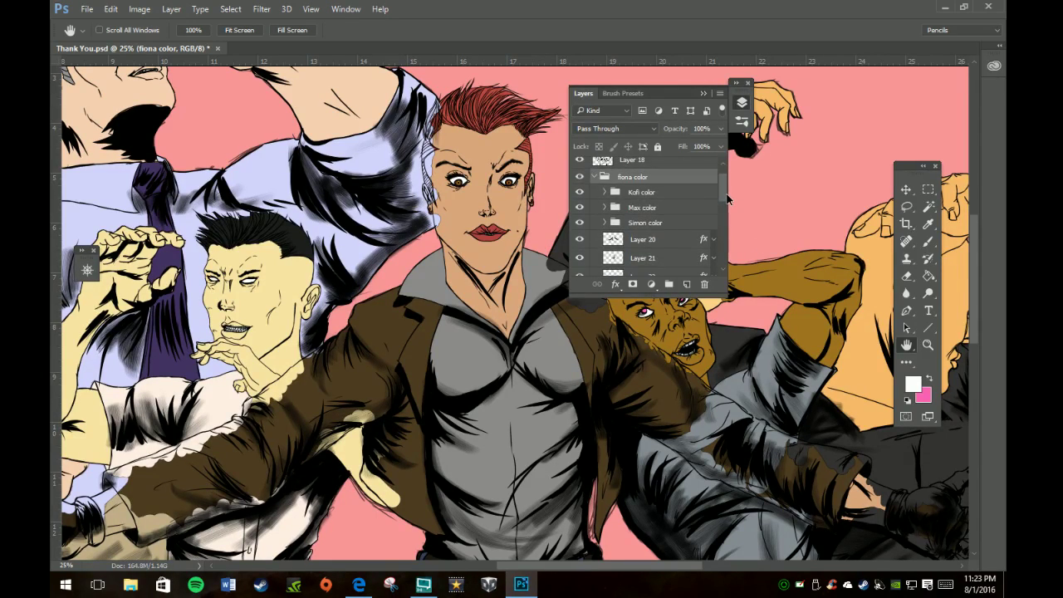
{"action": "scroll", "coordinate": [726, 205], "scroll_direction": "down", "scroll_amount": 2}
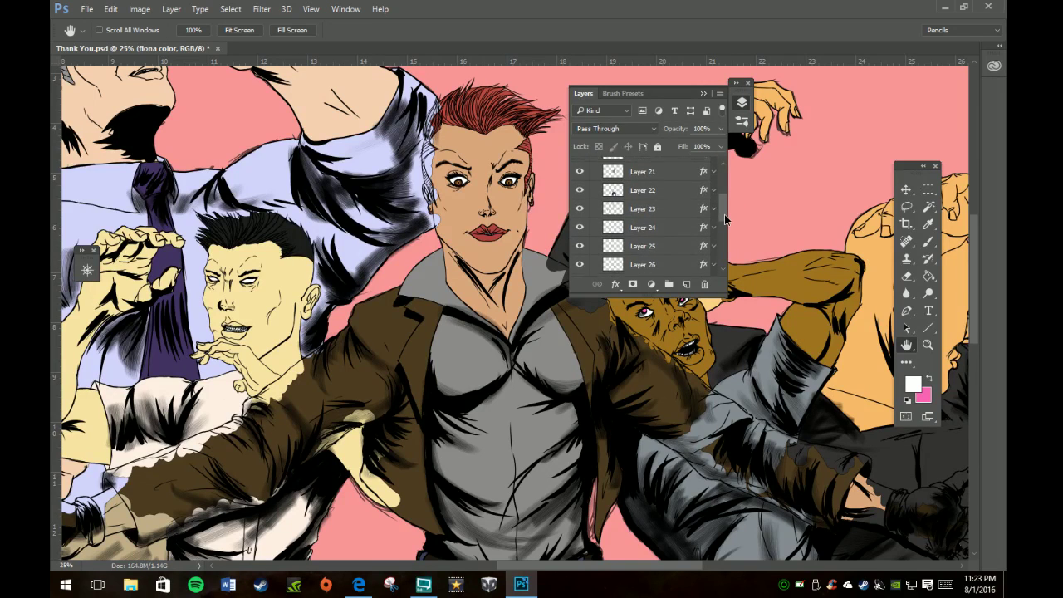
{"action": "mouse_move", "coordinate": [726, 204]}
{"action": "left_mouse_down"}
{"action": "mouse_move", "coordinate": [726, 242]}
{"action": "mouse_move", "coordinate": [724, 191]}
{"action": "left_mouse_up"}
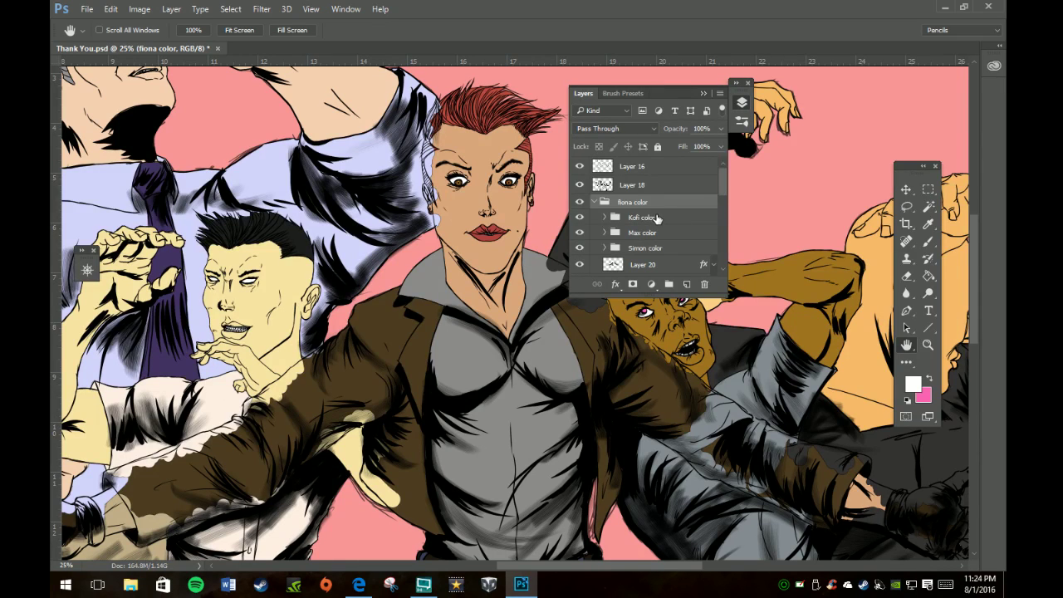
{"action": "left_click_drag", "start_coordinate": [655, 220], "coordinate": [674, 193]}
{"action": "scroll", "coordinate": [724, 189], "scroll_direction": "down", "scroll_amount": 2}
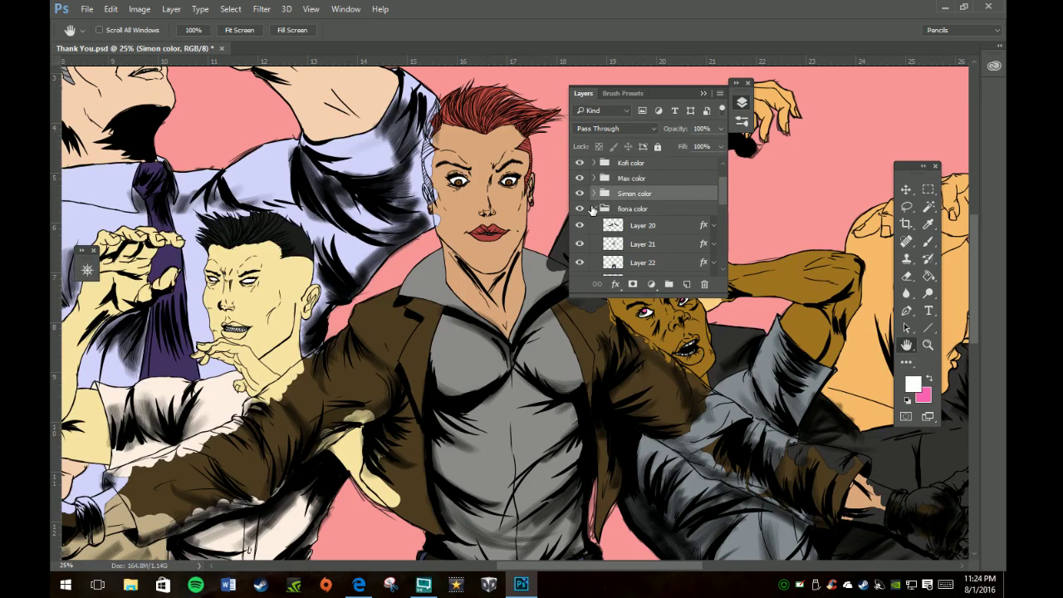
Collapse the fiona color group and move it directly above the Kofi color group.
{"action": "mouse_move", "coordinate": [721, 189]}
{"action": "left_mouse_down"}
{"action": "mouse_move", "coordinate": [724, 259]}
{"action": "mouse_move", "coordinate": [723, 211]}
{"action": "left_mouse_up"}
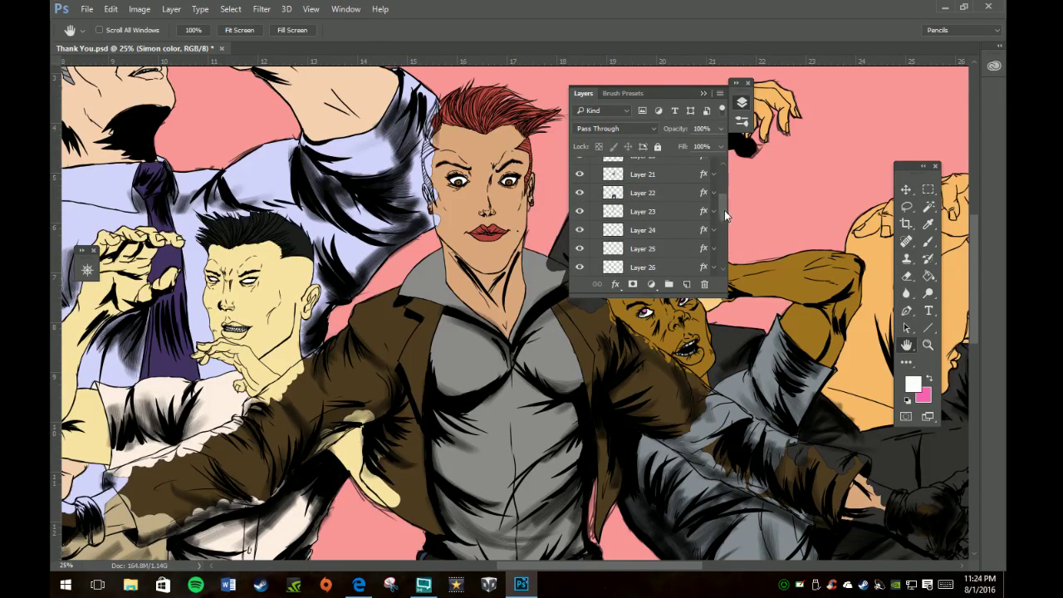
{"action": "left_click_drag", "start_coordinate": [725, 210], "coordinate": [726, 188]}
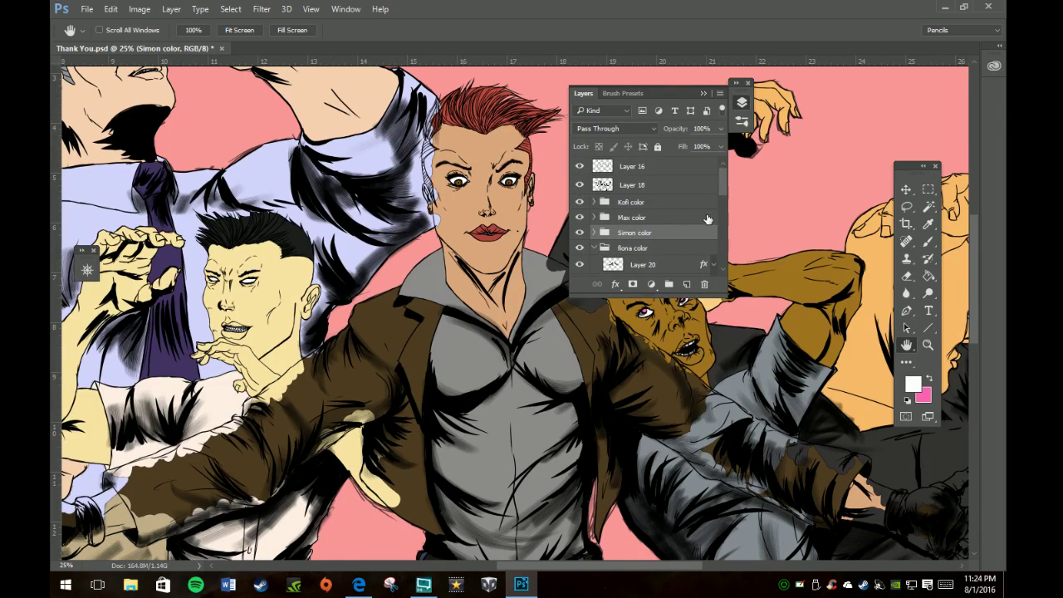
{"action": "left_click", "coordinate": [593, 248]}
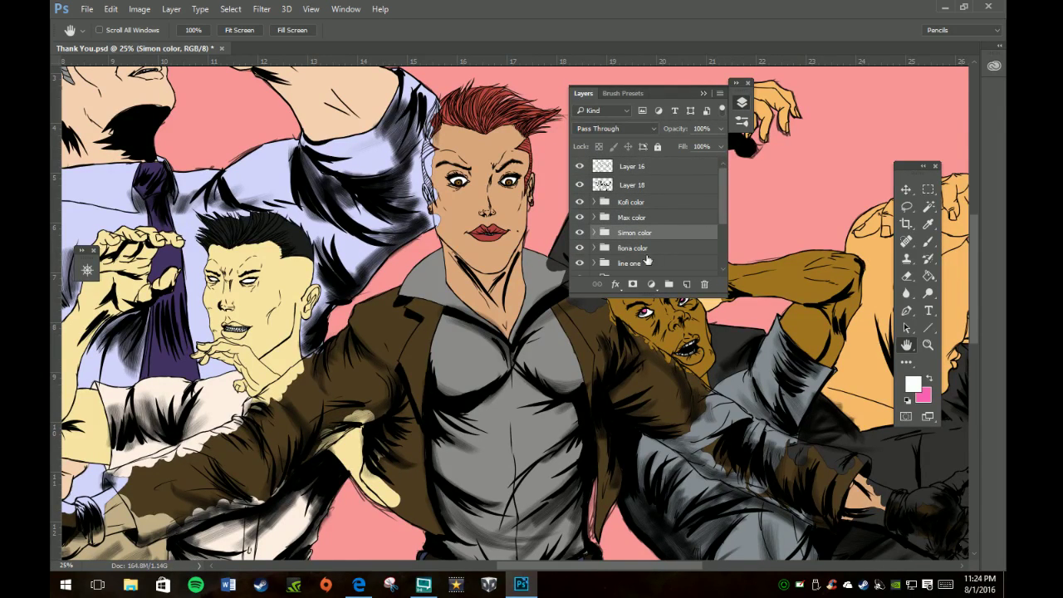
{"action": "left_click_drag", "start_coordinate": [659, 250], "coordinate": [665, 193]}
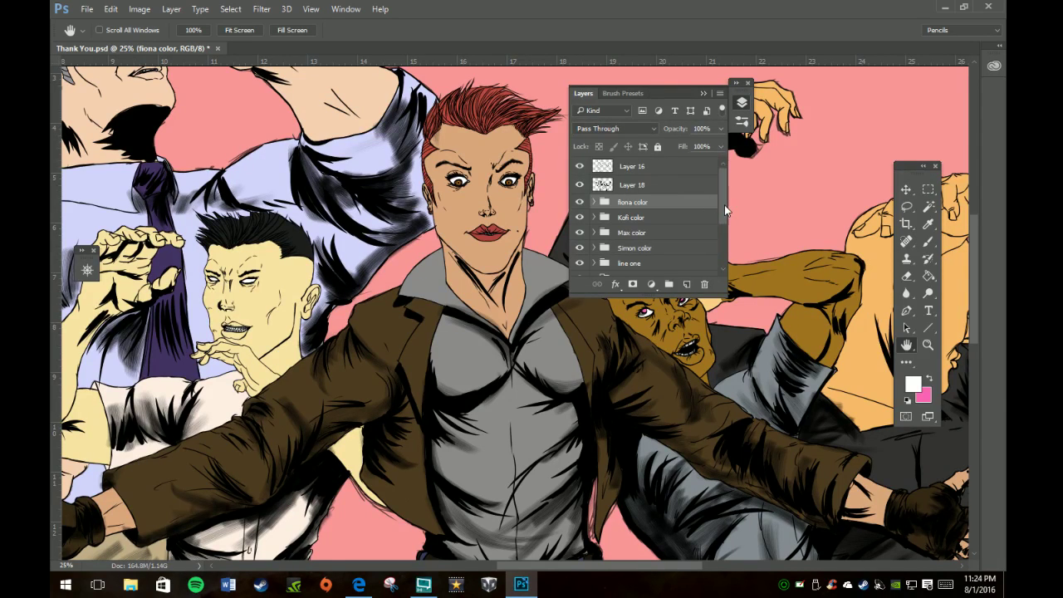
Move the Simon color group into base paints, nest the Max color group inside it, and expand Simon color.
{"action": "mouse_move", "coordinate": [724, 204]}
{"action": "left_mouse_down"}
{"action": "mouse_move", "coordinate": [727, 232]}
{"action": "mouse_move", "coordinate": [727, 221]}
{"action": "mouse_move", "coordinate": [667, 234]}
{"action": "mouse_move", "coordinate": [674, 243]}
{"action": "left_mouse_up"}
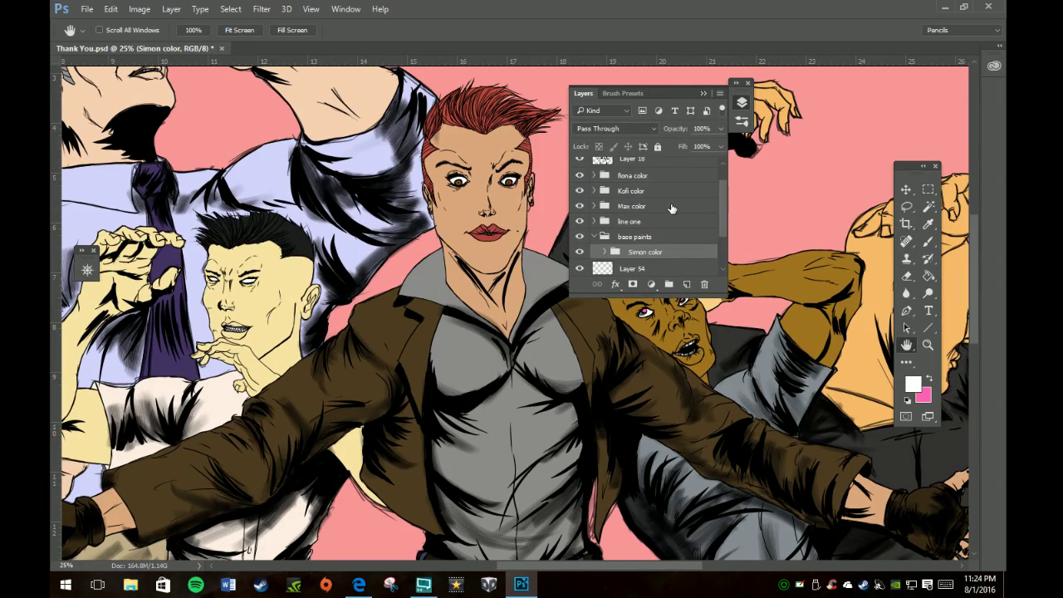
{"action": "left_click_drag", "start_coordinate": [672, 208], "coordinate": [676, 253]}
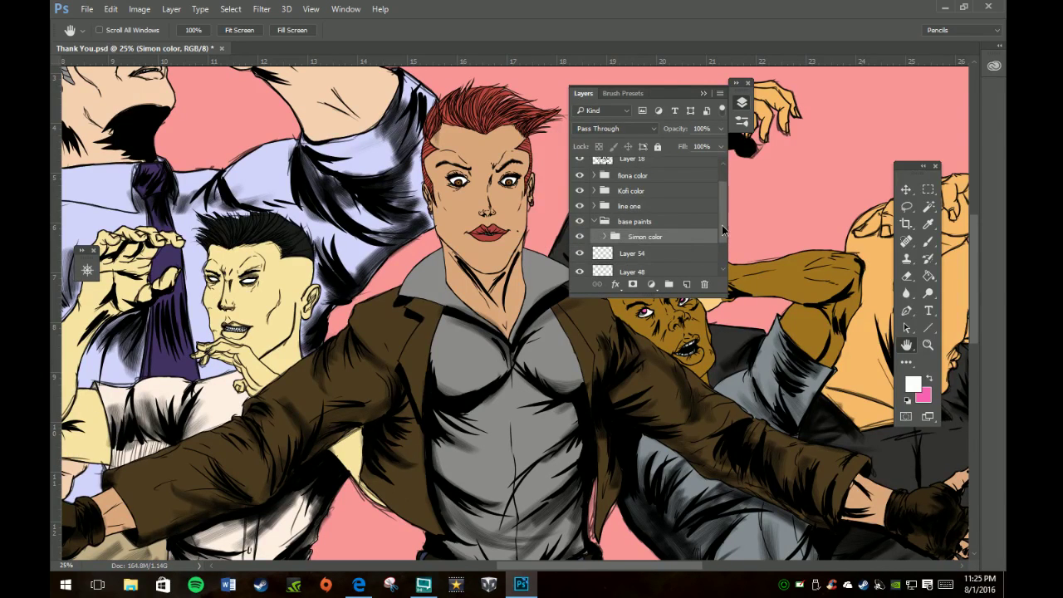
{"action": "scroll", "coordinate": [722, 231], "scroll_direction": "down", "scroll_amount": 1}
{"action": "left_click", "coordinate": [605, 214]}
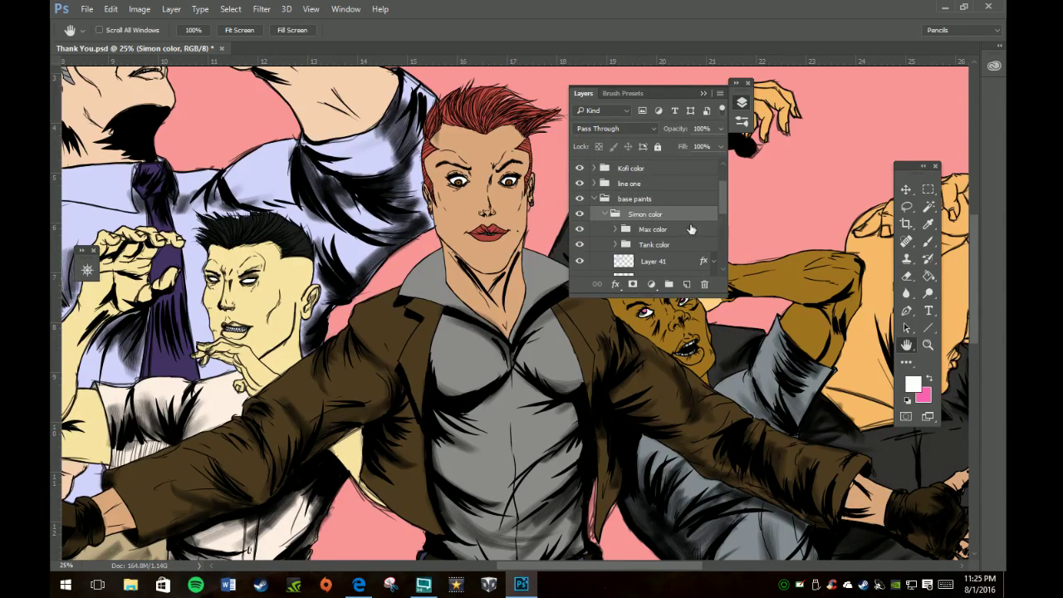
Try placing the Max color group directly below Tank color inside the Simon color group.
{"action": "scroll", "coordinate": [723, 212], "scroll_direction": "down", "scroll_amount": 1}
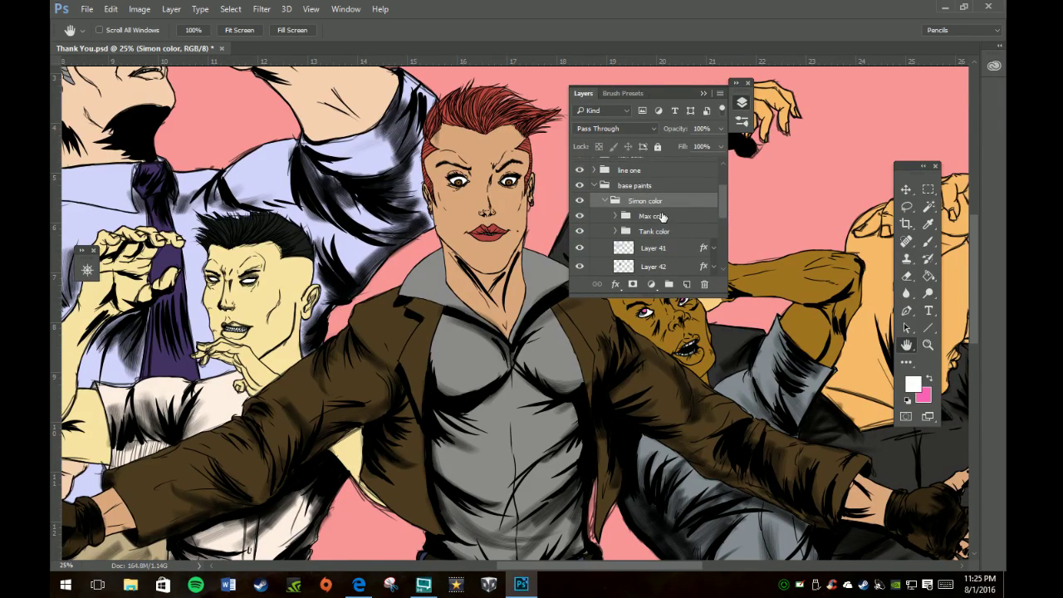
{"action": "left_click_drag", "start_coordinate": [663, 217], "coordinate": [667, 237]}
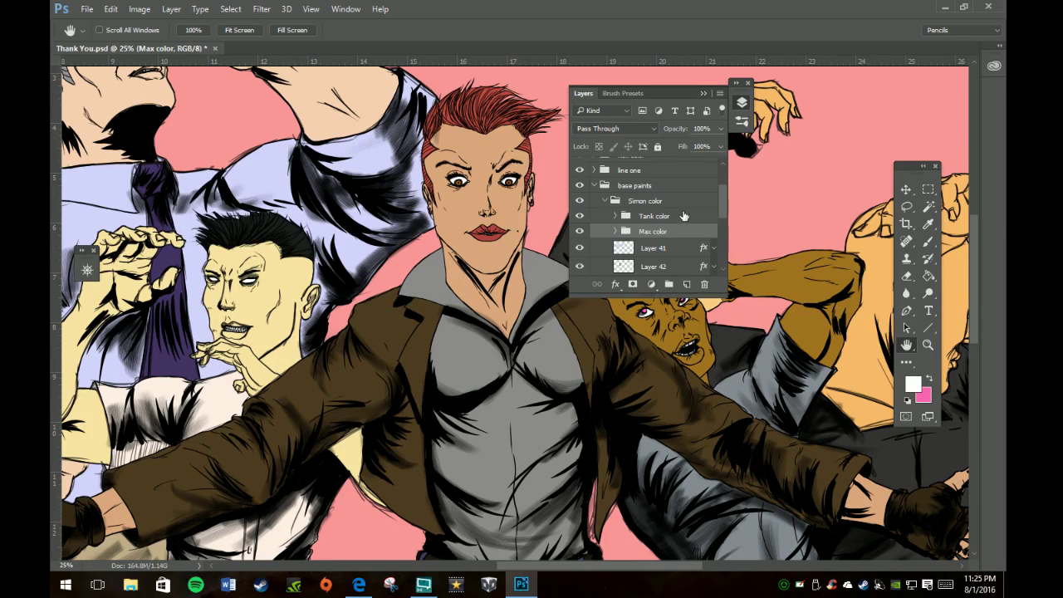
{"action": "scroll", "coordinate": [722, 218], "scroll_direction": "down", "scroll_amount": 2}
{"action": "scroll", "coordinate": [723, 215], "scroll_direction": "up", "scroll_amount": 2}
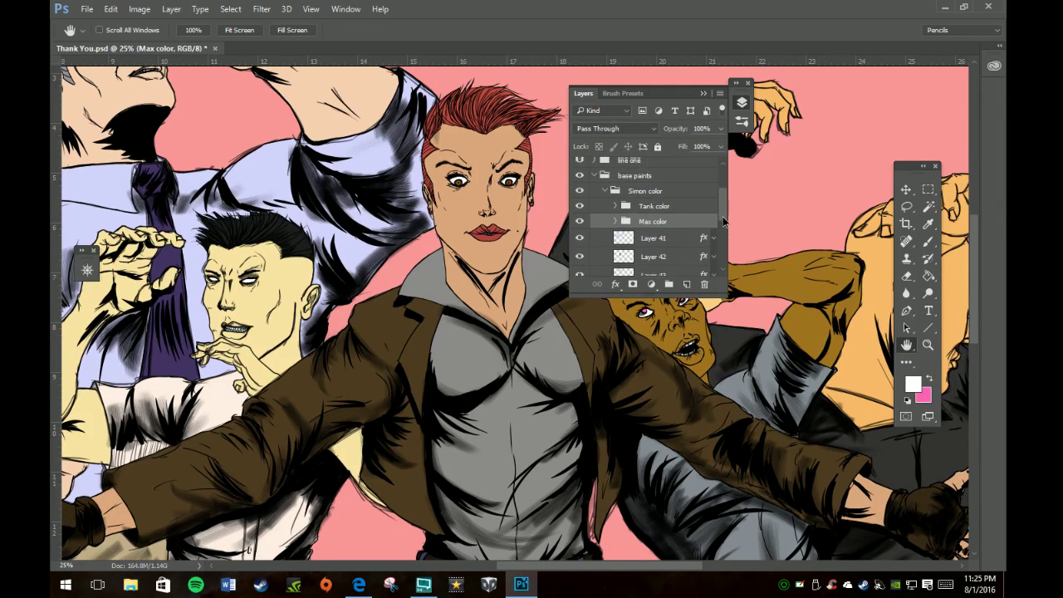
{"action": "left_click", "coordinate": [595, 186]}
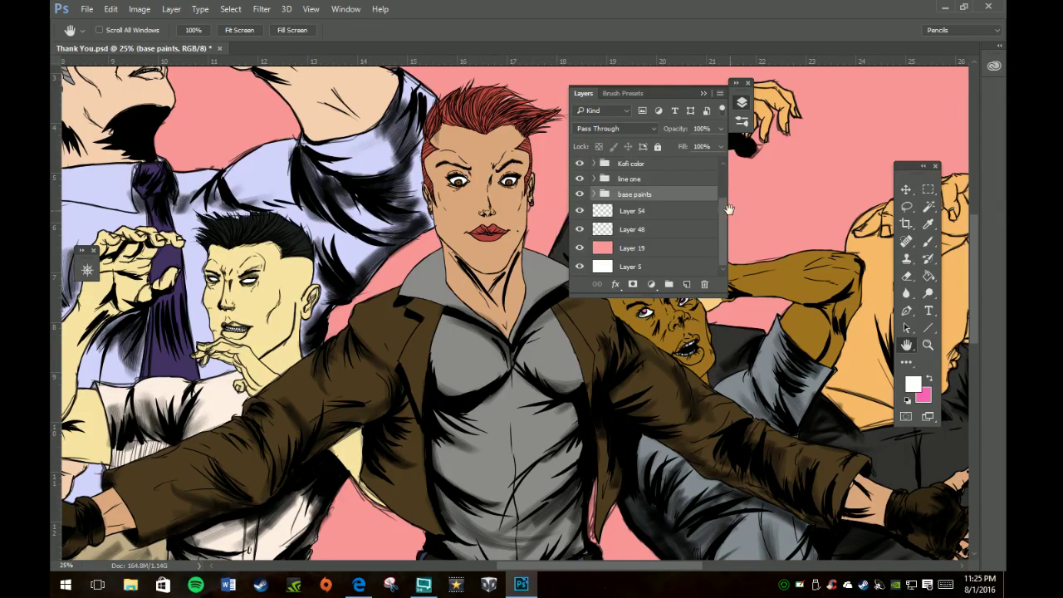
{"action": "left_click", "coordinate": [592, 194]}
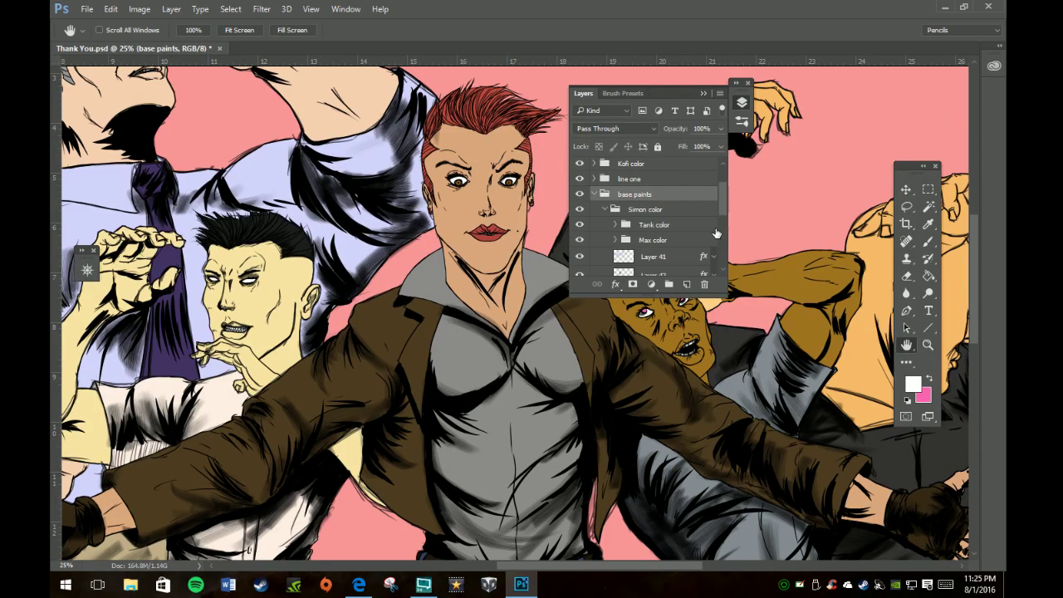
{"action": "left_click", "coordinate": [605, 210]}
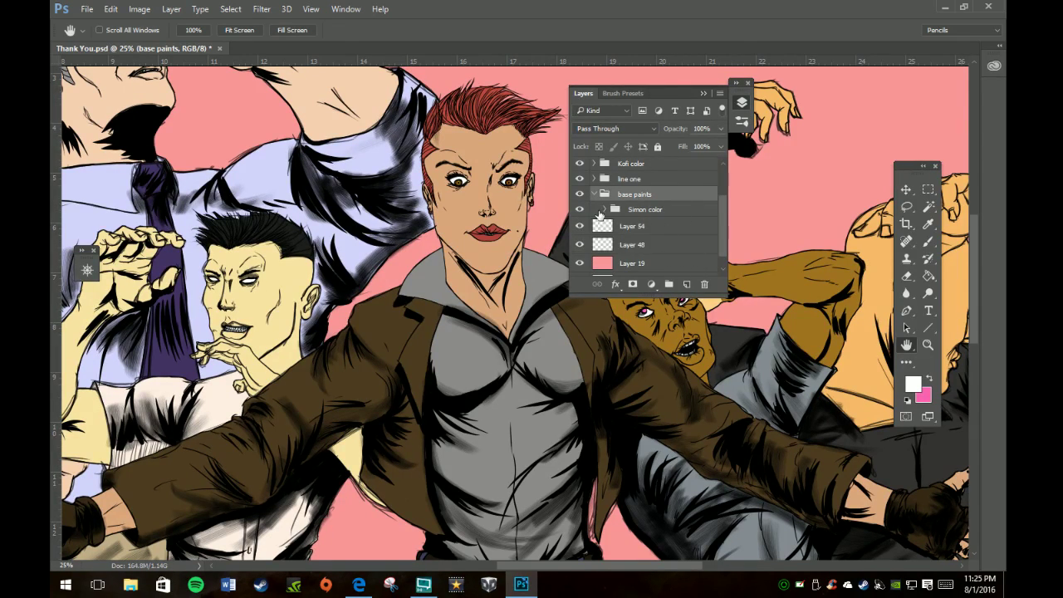
{"action": "left_click", "coordinate": [605, 211]}
Move the Max color group into the Tank color group, and collapse the Simon color group.
{"action": "left_click_drag", "start_coordinate": [669, 242], "coordinate": [665, 266]}
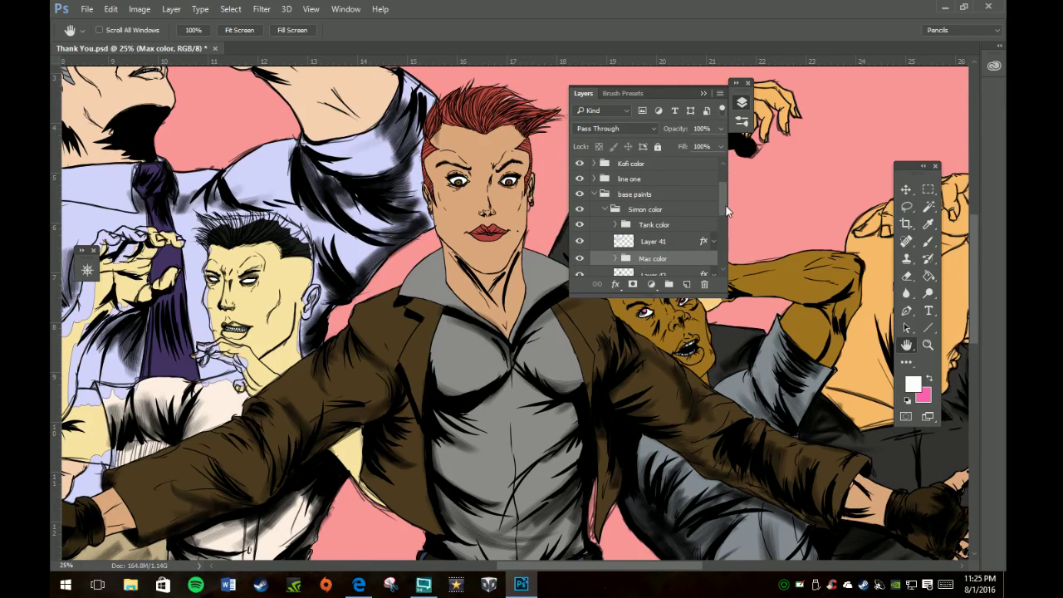
{"action": "left_click_drag", "start_coordinate": [724, 203], "coordinate": [724, 214]}
{"action": "scroll", "coordinate": [725, 215], "scroll_direction": "up", "scroll_amount": 1}
{"action": "left_click_drag", "start_coordinate": [680, 249], "coordinate": [682, 211]}
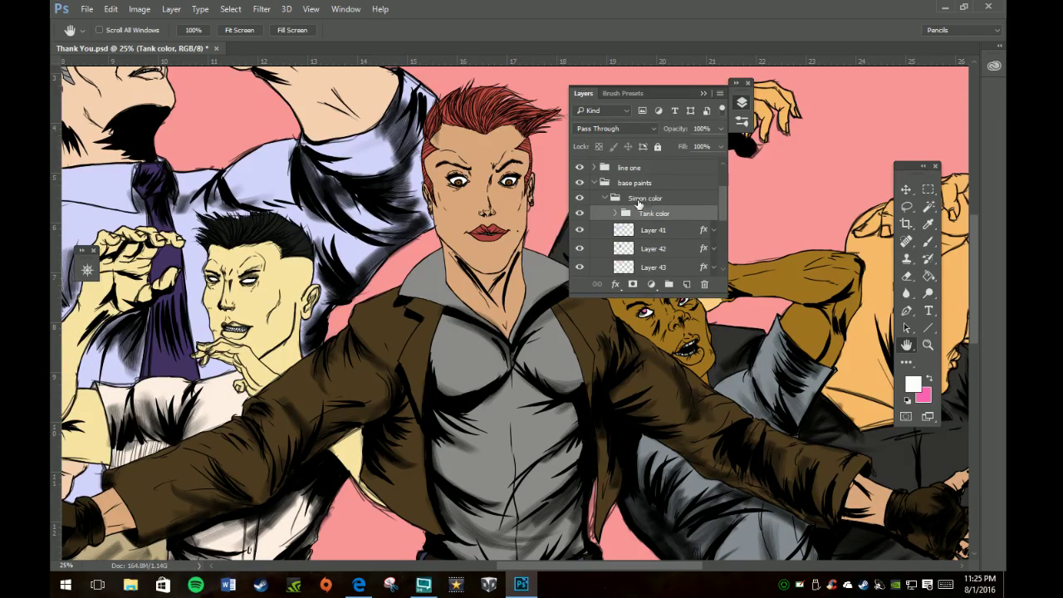
{"action": "left_click", "coordinate": [604, 198]}
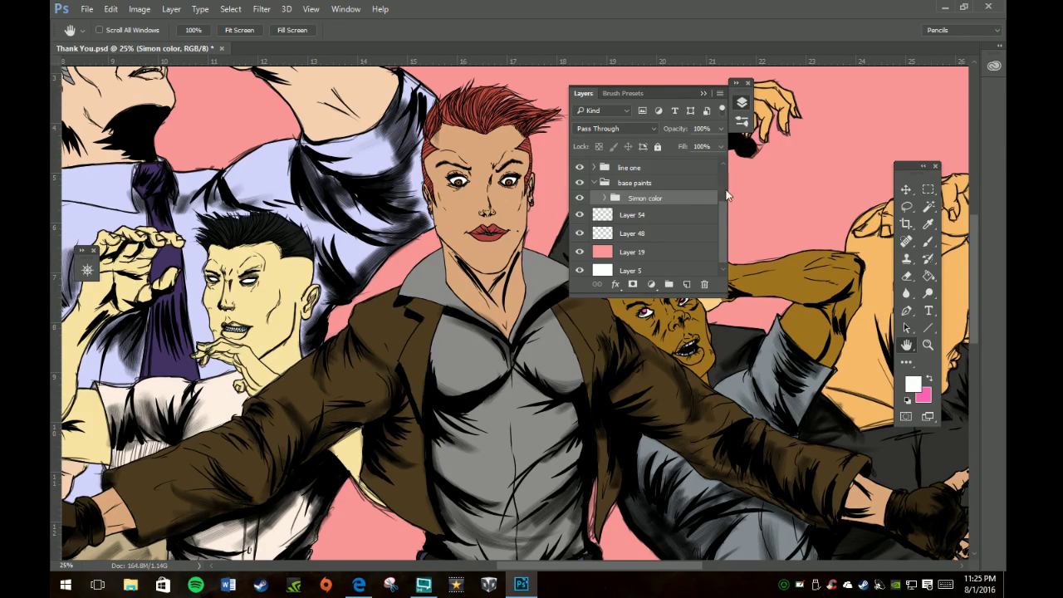
Hide the line one group.
{"action": "scroll", "coordinate": [725, 230], "scroll_direction": "down", "scroll_amount": 1}
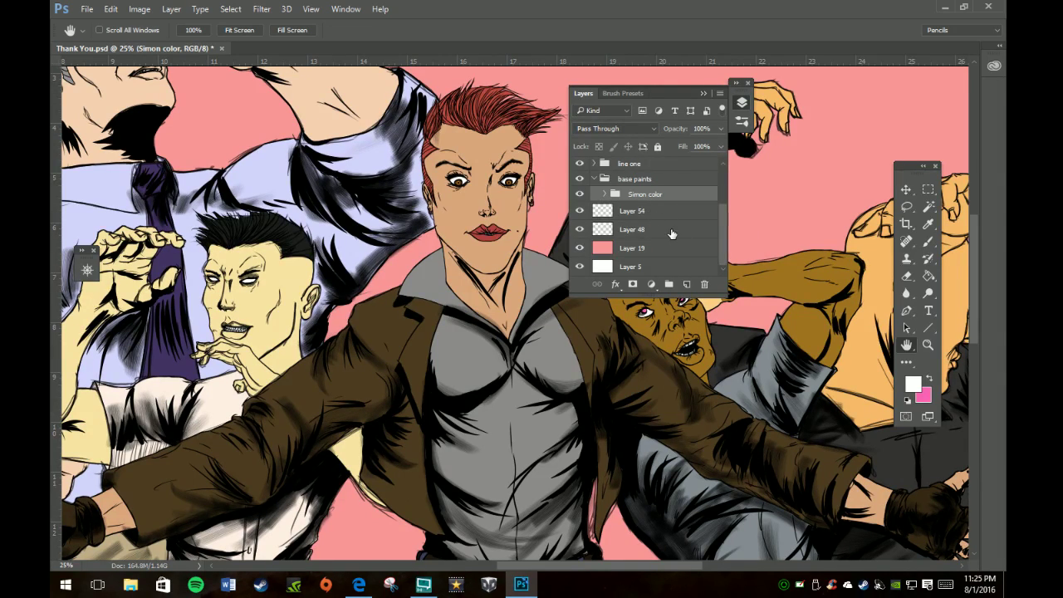
{"action": "scroll", "coordinate": [672, 236], "scroll_direction": "up", "scroll_amount": 3}
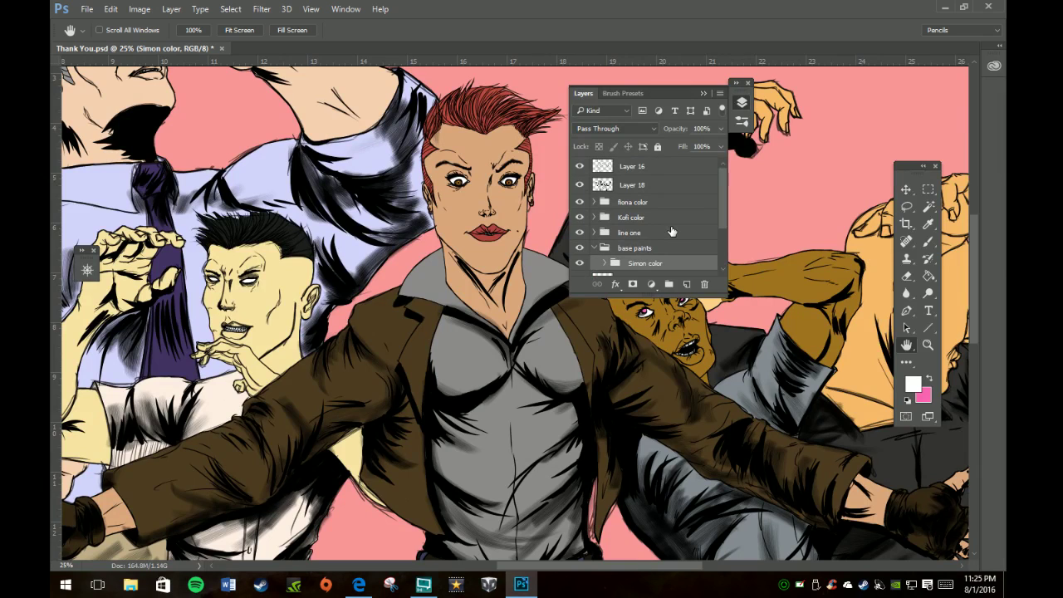
{"action": "scroll", "coordinate": [672, 231], "scroll_direction": "down", "scroll_amount": 1}
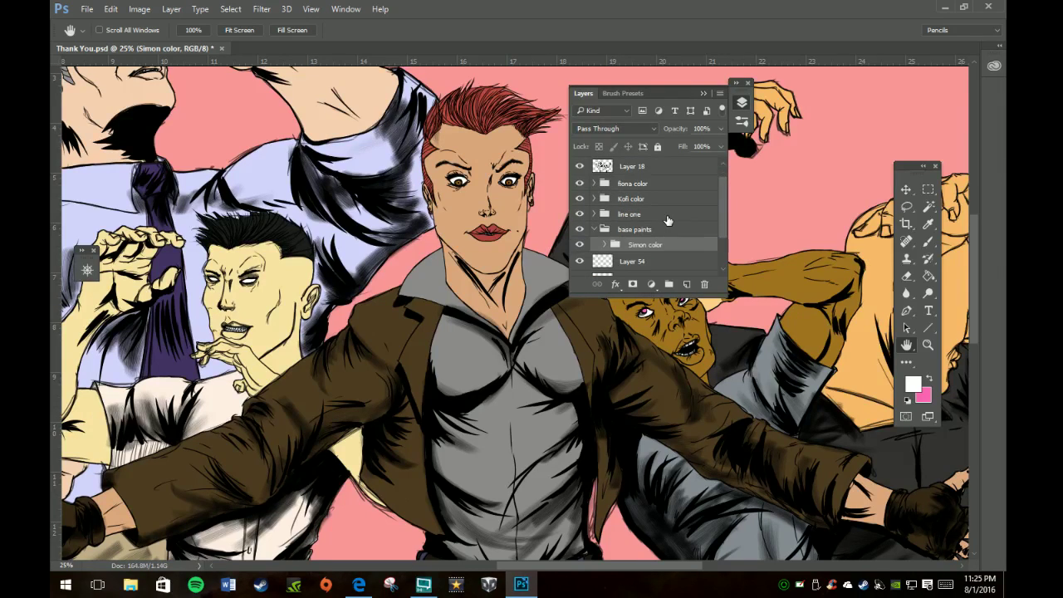
{"action": "left_click", "coordinate": [580, 215]}
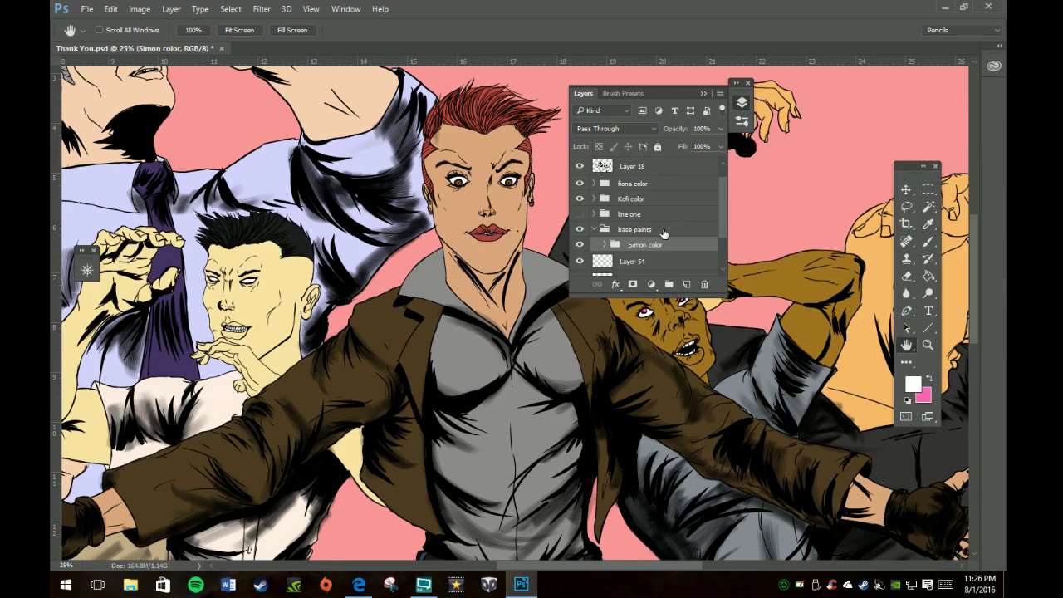
Create a new layer directly above the fiona color group and set its blend mode to Multiply.
{"action": "scroll", "coordinate": [665, 233], "scroll_direction": "up", "scroll_amount": 1}
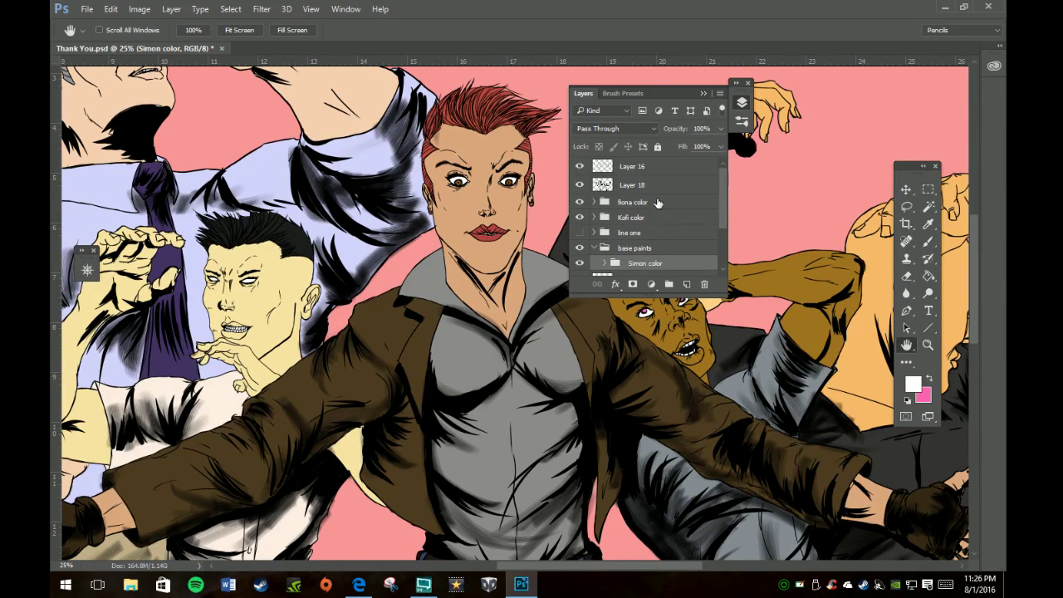
{"action": "left_click", "coordinate": [672, 204]}
{"action": "left_click", "coordinate": [687, 285]}
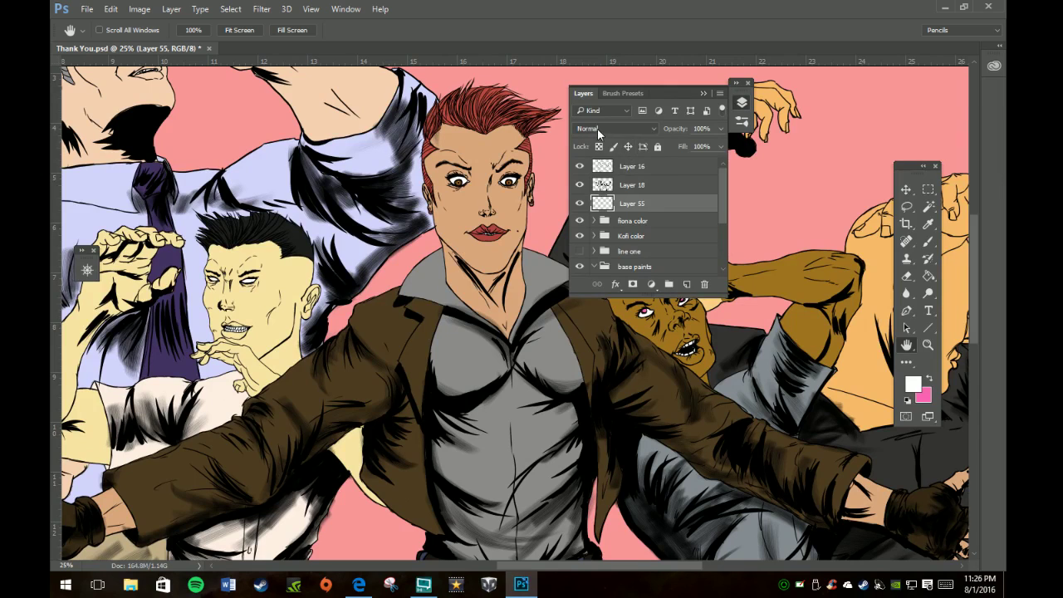
{"action": "left_click", "coordinate": [656, 129]}
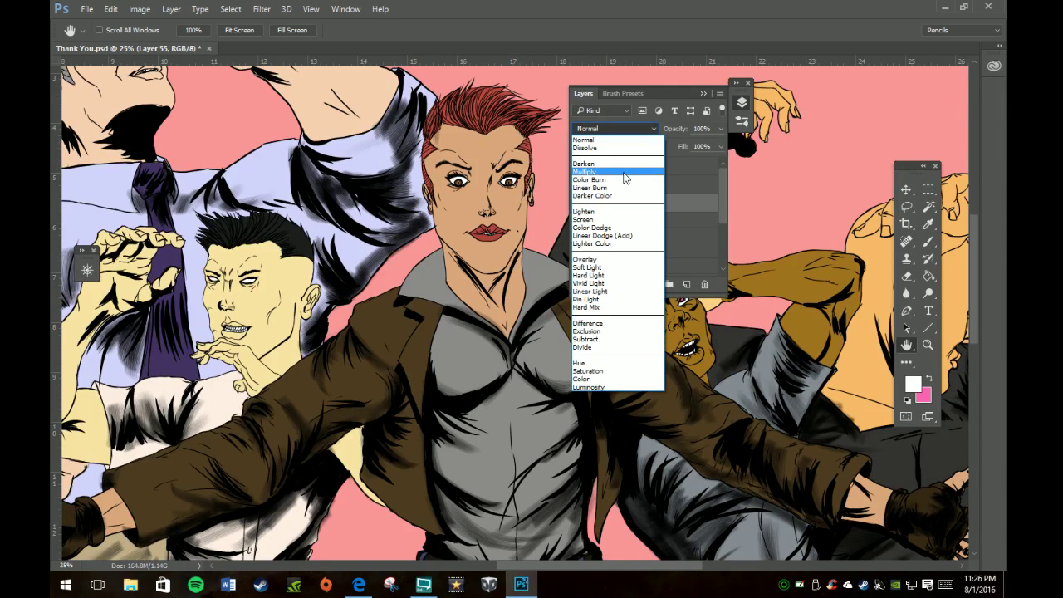
{"action": "key", "text": "Escape"}
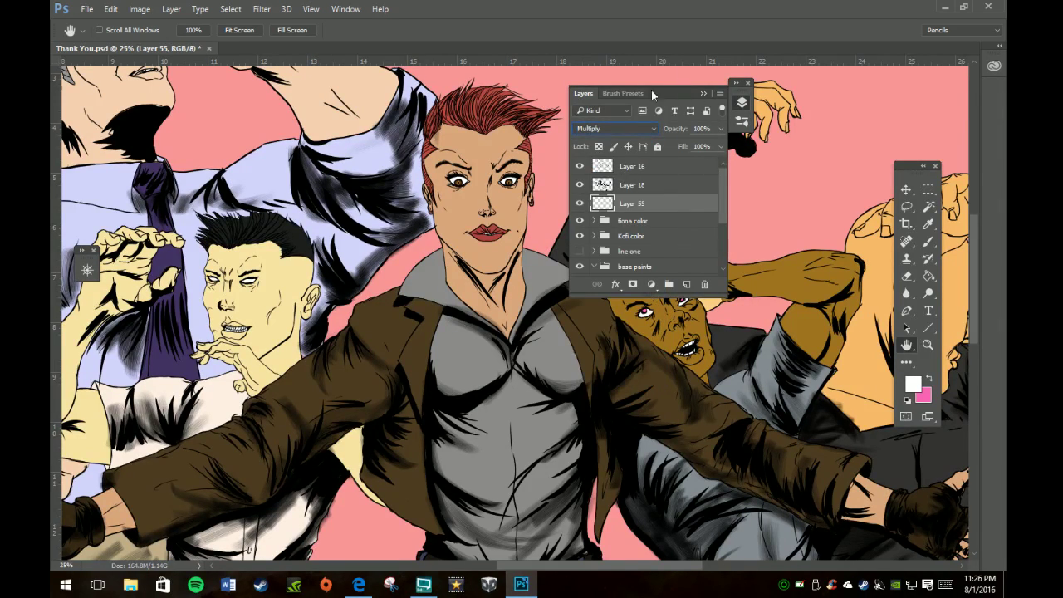
Set up the Brush with the textured 50 px preset and the brown sampled from the central woman's jacket.
{"action": "left_click", "coordinate": [627, 94]}
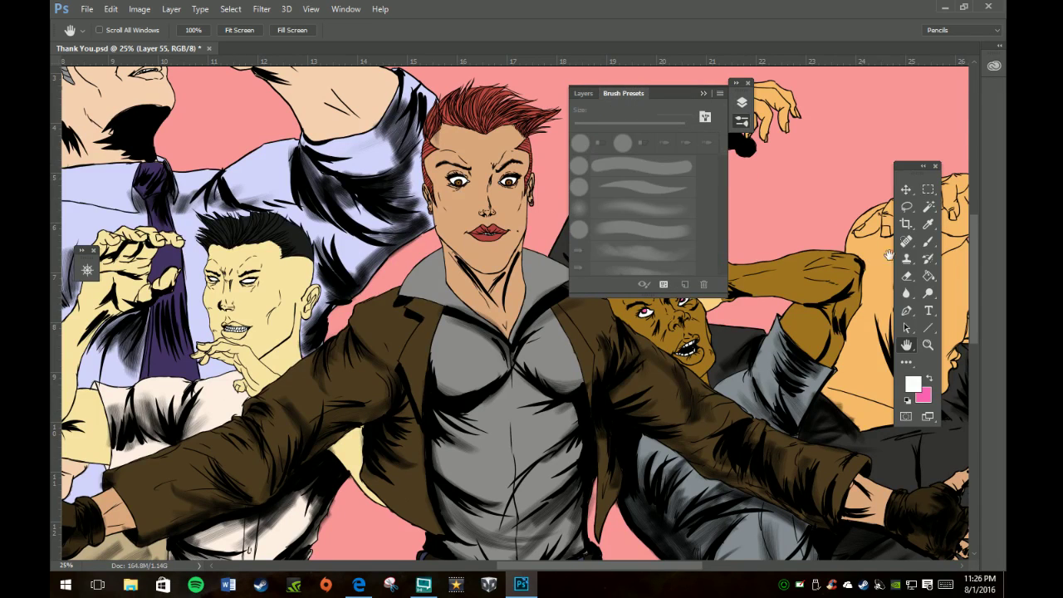
{"action": "left_click", "coordinate": [929, 241]}
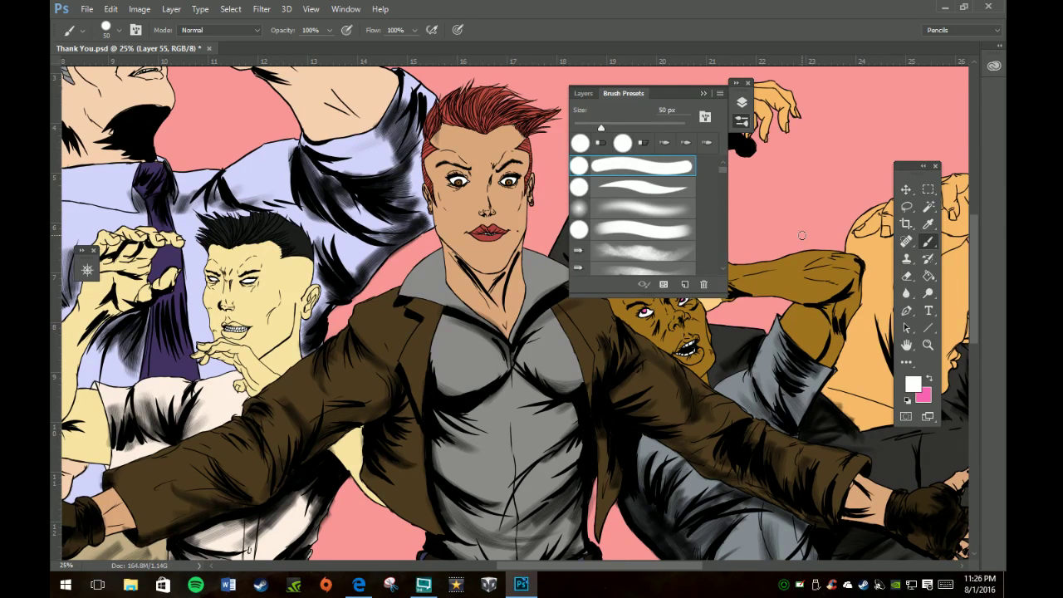
{"action": "key", "text": "i"}
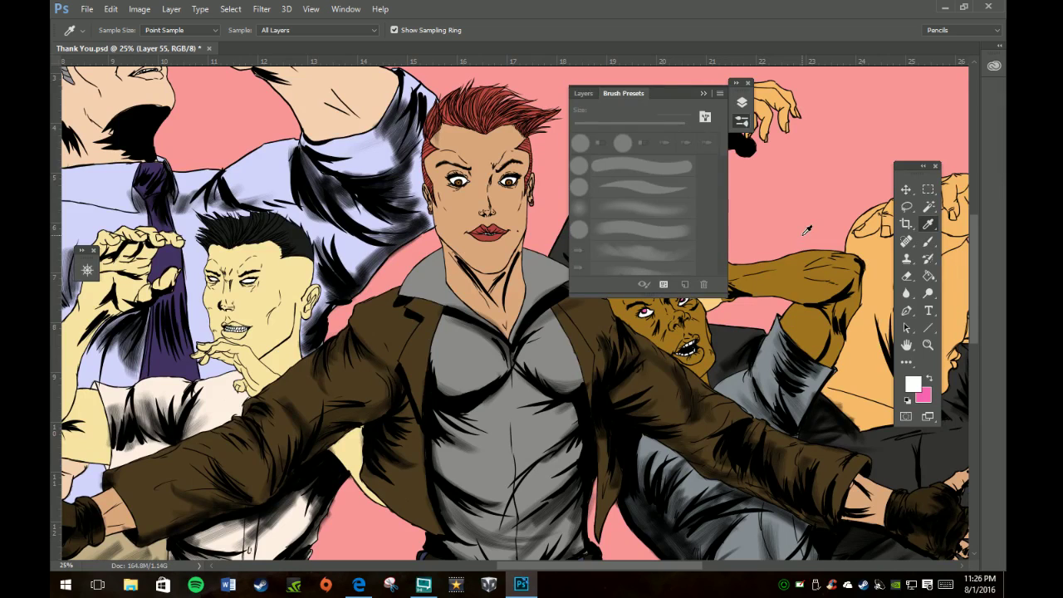
{"action": "left_click", "coordinate": [592, 317]}
{"action": "key", "text": "b"}
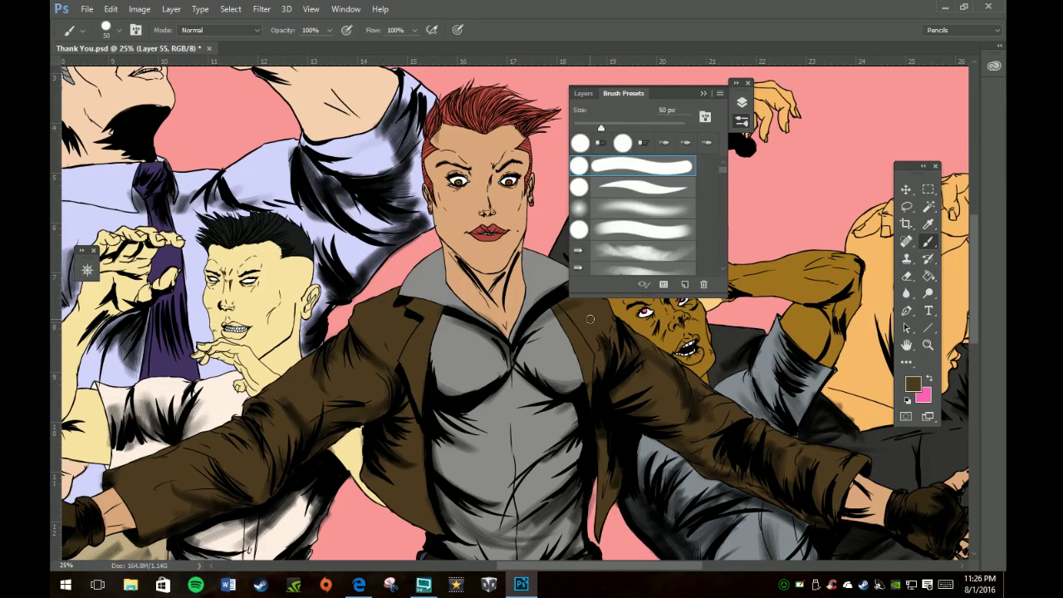
{"action": "left_click", "coordinate": [661, 254]}
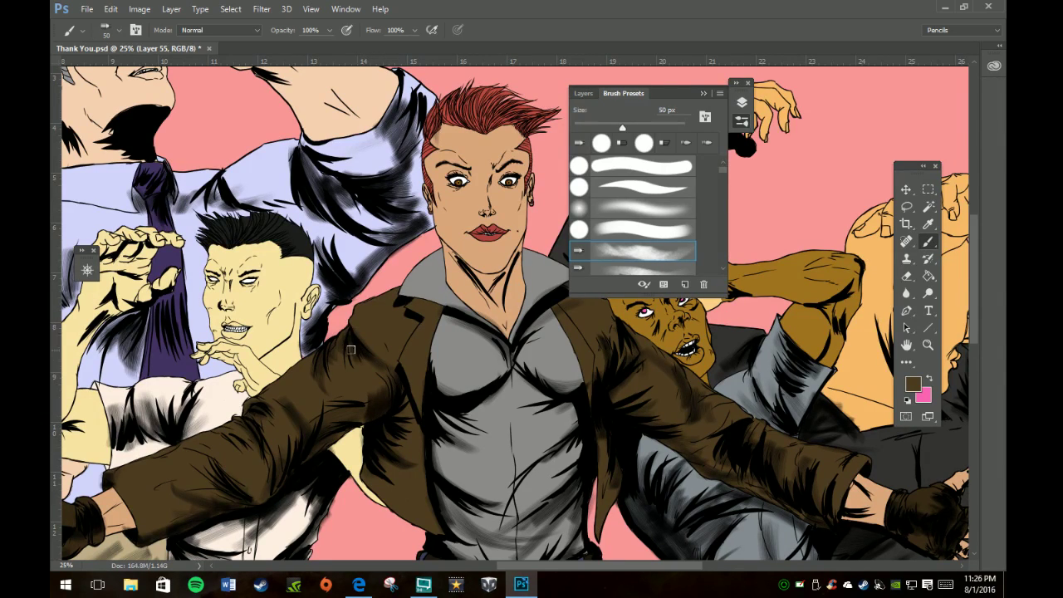
Paint brown shadows along the folds of the central woman's jacket front and sleeve on the image's left side.
{"action": "mouse_move", "coordinate": [337, 353]}
{"action": "left_mouse_down"}
{"action": "mouse_move", "coordinate": [328, 386]}
{"action": "mouse_move", "coordinate": [320, 370]}
{"action": "mouse_move", "coordinate": [315, 383]}
{"action": "left_mouse_up"}
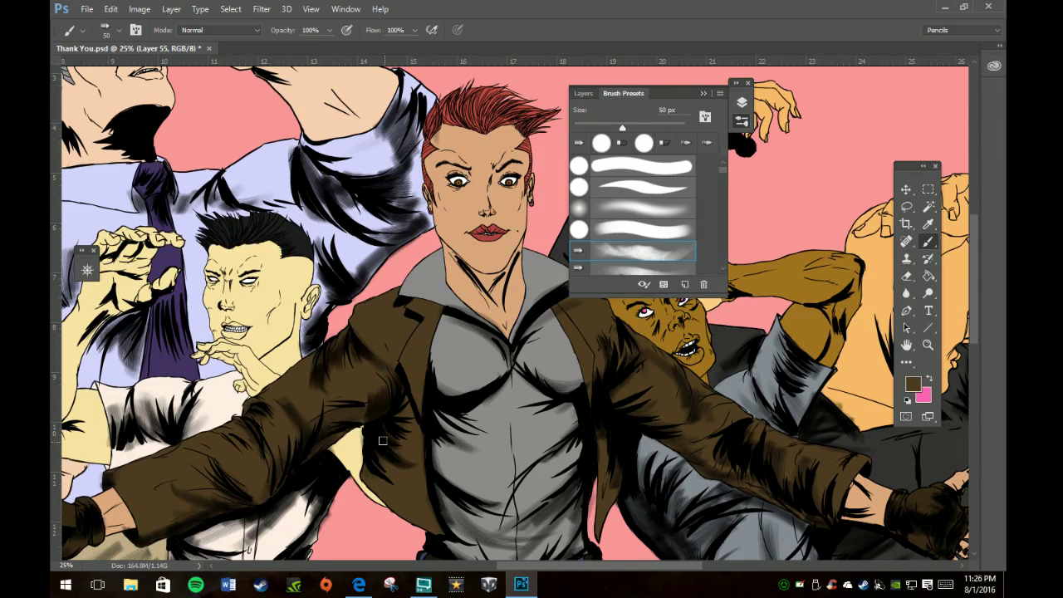
{"action": "mouse_move", "coordinate": [383, 441]}
{"action": "left_mouse_down"}
{"action": "mouse_move", "coordinate": [400, 469]}
{"action": "mouse_move", "coordinate": [391, 482]}
{"action": "mouse_move", "coordinate": [371, 463]}
{"action": "mouse_move", "coordinate": [370, 476]}
{"action": "mouse_move", "coordinate": [404, 433]}
{"action": "mouse_move", "coordinate": [402, 395]}
{"action": "mouse_move", "coordinate": [414, 463]}
{"action": "mouse_move", "coordinate": [400, 404]}
{"action": "mouse_move", "coordinate": [412, 432]}
{"action": "mouse_move", "coordinate": [396, 450]}
{"action": "mouse_move", "coordinate": [428, 472]}
{"action": "left_mouse_up"}
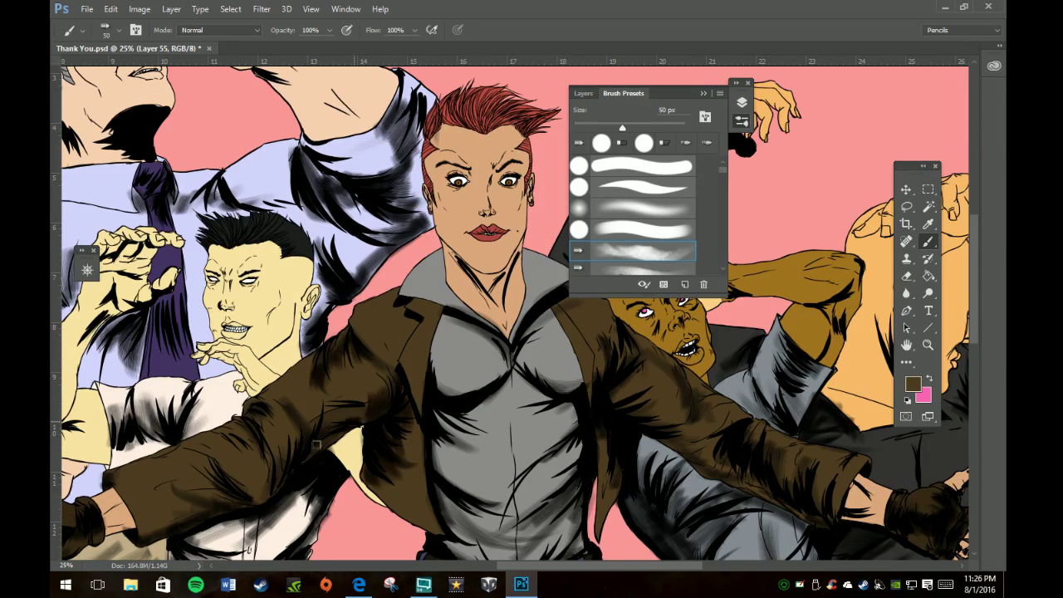
{"action": "mouse_move", "coordinate": [296, 418]}
{"action": "left_mouse_down"}
{"action": "mouse_move", "coordinate": [296, 467]}
{"action": "mouse_move", "coordinate": [292, 422]}
{"action": "left_mouse_up"}
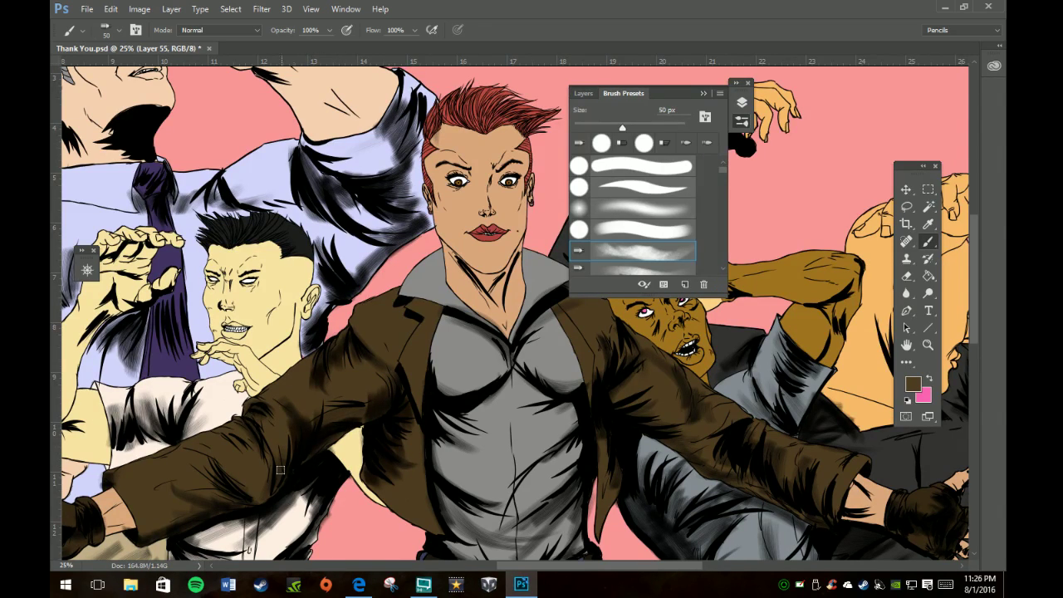
{"action": "left_click_drag", "start_coordinate": [281, 470], "coordinate": [282, 439]}
{"action": "mouse_move", "coordinate": [282, 438]}
{"action": "left_mouse_down"}
{"action": "mouse_move", "coordinate": [284, 473]}
{"action": "mouse_move", "coordinate": [284, 453]}
{"action": "left_mouse_up"}
{"action": "mouse_move", "coordinate": [262, 491]}
{"action": "left_mouse_down"}
{"action": "mouse_move", "coordinate": [297, 412]}
{"action": "mouse_move", "coordinate": [261, 436]}
{"action": "mouse_move", "coordinate": [275, 436]}
{"action": "mouse_move", "coordinate": [257, 405]}
{"action": "mouse_move", "coordinate": [285, 427]}
{"action": "mouse_move", "coordinate": [266, 398]}
{"action": "mouse_move", "coordinate": [307, 391]}
{"action": "mouse_move", "coordinate": [256, 400]}
{"action": "mouse_move", "coordinate": [296, 399]}
{"action": "mouse_move", "coordinate": [273, 390]}
{"action": "mouse_move", "coordinate": [310, 396]}
{"action": "mouse_move", "coordinate": [282, 384]}
{"action": "mouse_move", "coordinate": [325, 374]}
{"action": "mouse_move", "coordinate": [297, 421]}
{"action": "mouse_move", "coordinate": [243, 449]}
{"action": "mouse_move", "coordinate": [225, 438]}
{"action": "mouse_move", "coordinate": [239, 427]}
{"action": "mouse_move", "coordinate": [238, 461]}
{"action": "mouse_move", "coordinate": [222, 462]}
{"action": "mouse_move", "coordinate": [243, 496]}
{"action": "mouse_move", "coordinate": [213, 464]}
{"action": "mouse_move", "coordinate": [241, 495]}
{"action": "mouse_move", "coordinate": [192, 476]}
{"action": "mouse_move", "coordinate": [239, 492]}
{"action": "mouse_move", "coordinate": [199, 457]}
{"action": "mouse_move", "coordinate": [236, 486]}
{"action": "mouse_move", "coordinate": [212, 456]}
{"action": "mouse_move", "coordinate": [239, 485]}
{"action": "mouse_move", "coordinate": [274, 482]}
{"action": "mouse_move", "coordinate": [257, 496]}
{"action": "mouse_move", "coordinate": [268, 481]}
{"action": "mouse_move", "coordinate": [259, 463]}
{"action": "mouse_move", "coordinate": [270, 475]}
{"action": "mouse_move", "coordinate": [256, 491]}
{"action": "mouse_move", "coordinate": [235, 466]}
{"action": "mouse_move", "coordinate": [228, 412]}
{"action": "mouse_move", "coordinate": [222, 461]}
{"action": "mouse_move", "coordinate": [217, 435]}
{"action": "left_mouse_up"}
{"action": "mouse_move", "coordinate": [212, 503]}
{"action": "left_mouse_down"}
{"action": "mouse_move", "coordinate": [192, 488]}
{"action": "mouse_move", "coordinate": [212, 505]}
{"action": "mouse_move", "coordinate": [180, 492]}
{"action": "mouse_move", "coordinate": [215, 506]}
{"action": "mouse_move", "coordinate": [159, 512]}
{"action": "mouse_move", "coordinate": [183, 478]}
{"action": "left_mouse_up"}
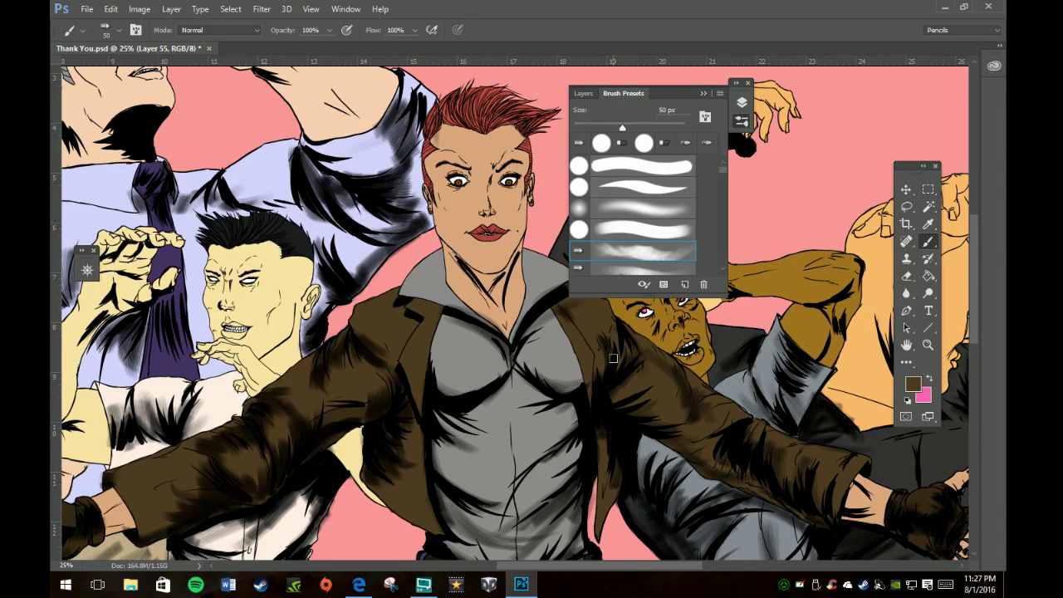
Shade the jacket front and upper sleeve on the image's right side with the same brown.
{"action": "mouse_move", "coordinate": [604, 376]}
{"action": "left_mouse_down"}
{"action": "mouse_move", "coordinate": [607, 341]}
{"action": "mouse_move", "coordinate": [632, 364]}
{"action": "left_mouse_up"}
{"action": "mouse_move", "coordinate": [607, 441]}
{"action": "left_mouse_down"}
{"action": "mouse_move", "coordinate": [607, 485]}
{"action": "mouse_move", "coordinate": [618, 459]}
{"action": "left_mouse_up"}
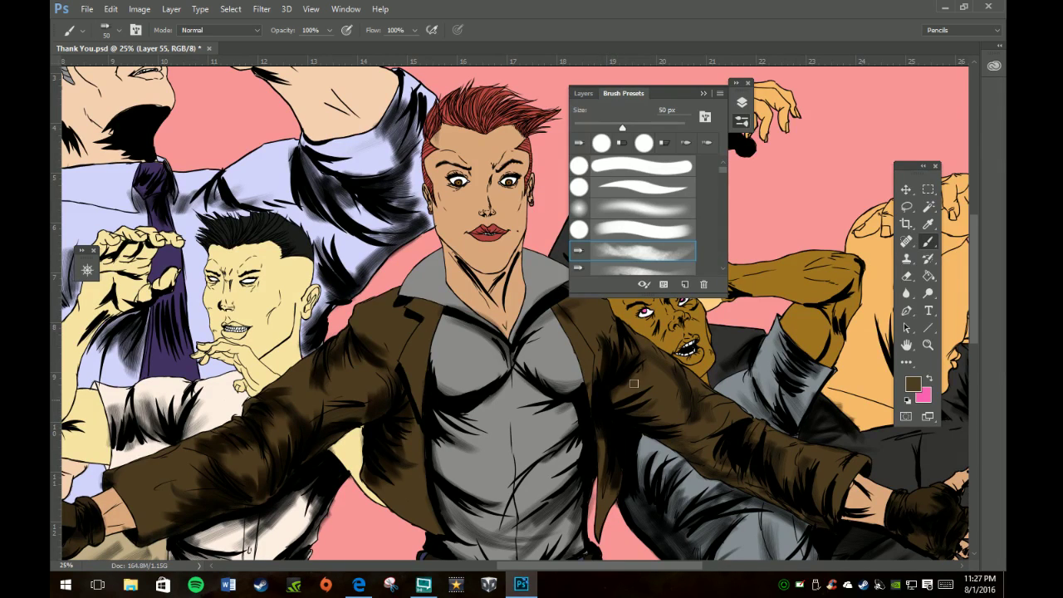
{"action": "mouse_move", "coordinate": [634, 383]}
{"action": "left_mouse_down"}
{"action": "mouse_move", "coordinate": [618, 407]}
{"action": "mouse_move", "coordinate": [644, 384]}
{"action": "mouse_move", "coordinate": [610, 389]}
{"action": "mouse_move", "coordinate": [660, 400]}
{"action": "mouse_move", "coordinate": [632, 411]}
{"action": "mouse_move", "coordinate": [648, 420]}
{"action": "mouse_move", "coordinate": [681, 410]}
{"action": "mouse_move", "coordinate": [653, 427]}
{"action": "mouse_move", "coordinate": [690, 427]}
{"action": "left_mouse_up"}
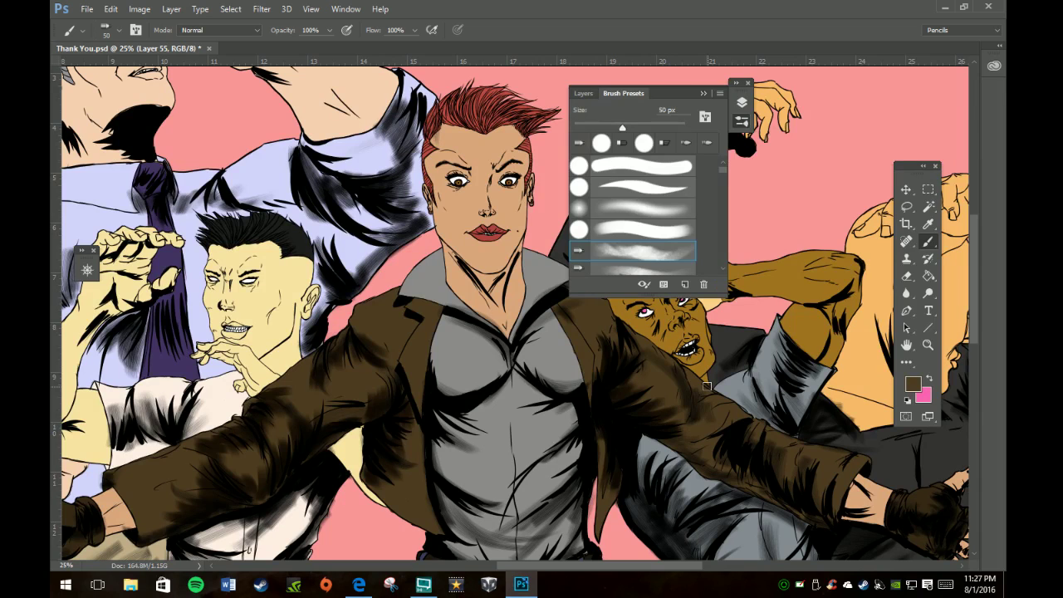
Collapse the brush presets and switch the display to Full Screen Mode With Menu Bar.
{"action": "left_click", "coordinate": [705, 92]}
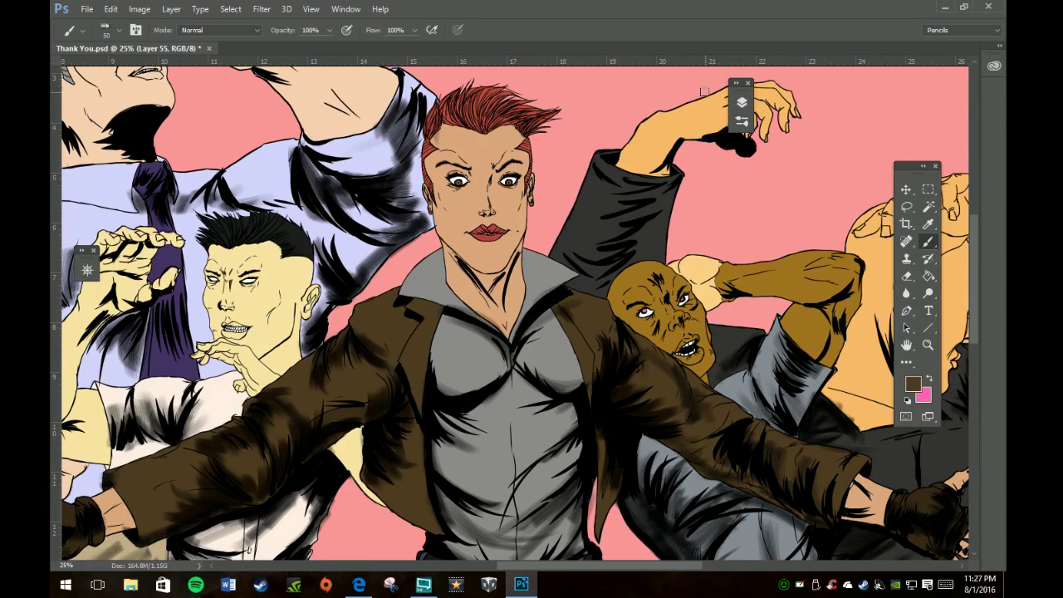
{"action": "left_click", "coordinate": [310, 10]}
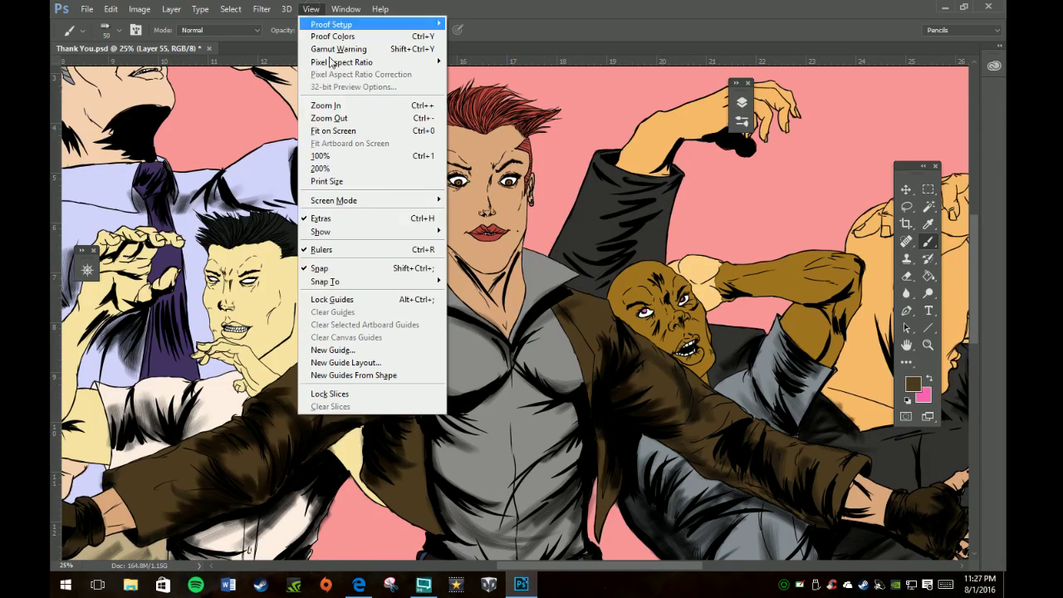
{"action": "mouse_move", "coordinate": [410, 203]}
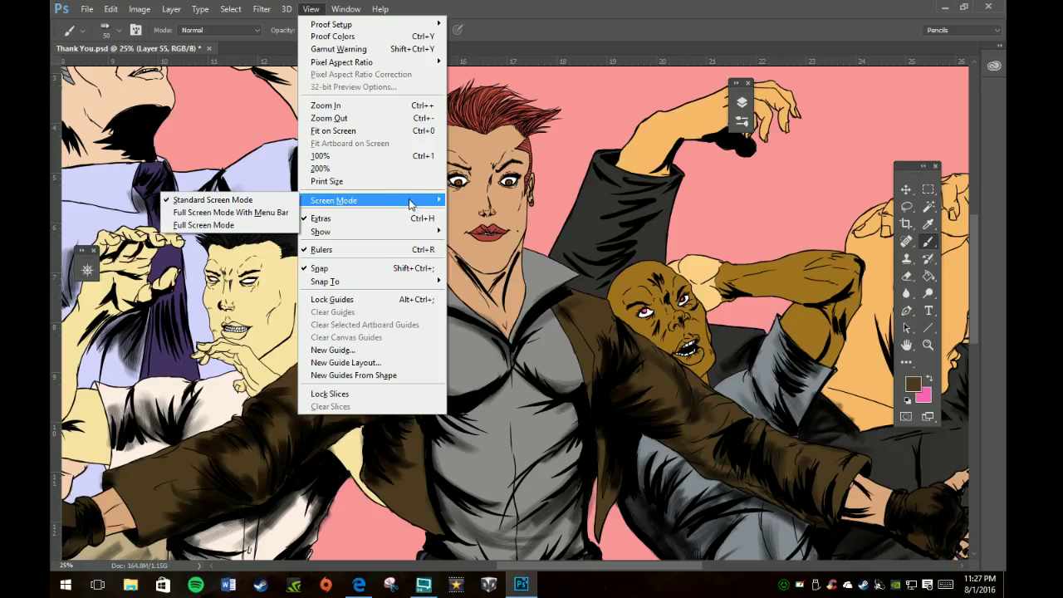
{"action": "left_click", "coordinate": [270, 212]}
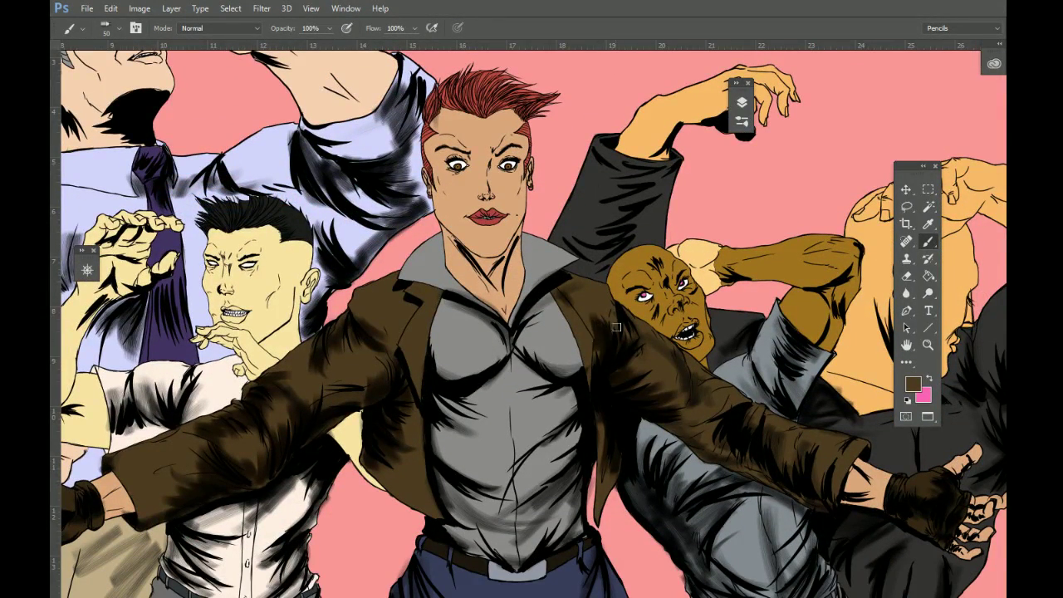
Build up brown shadows along the folds of the central woman's jacket sleeve on the image's right side, from shoulder to forearm.
{"action": "left_click_drag", "start_coordinate": [704, 383], "coordinate": [729, 412]}
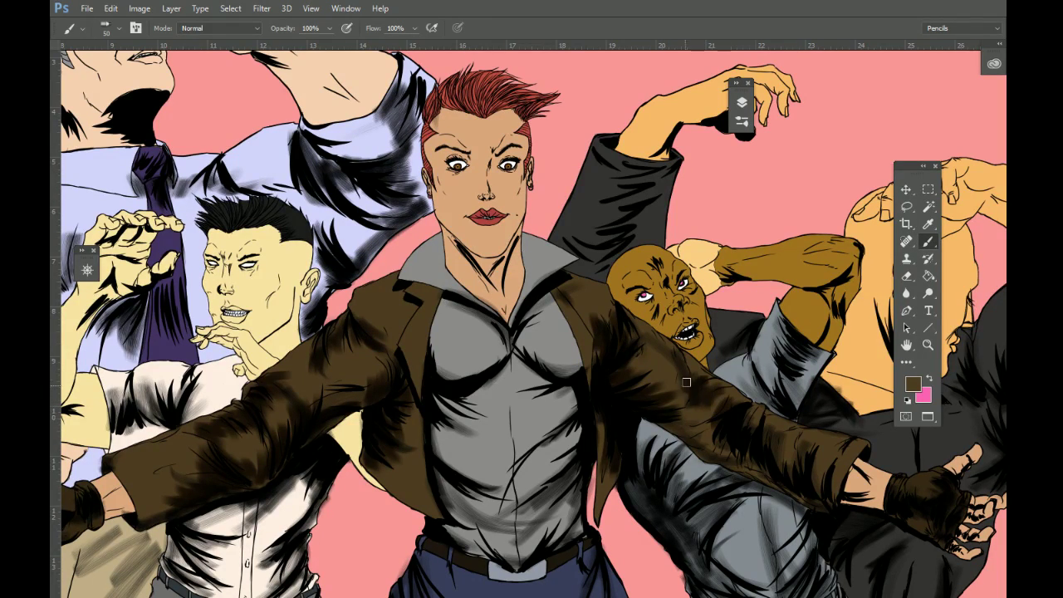
{"action": "left_click_drag", "start_coordinate": [686, 382], "coordinate": [641, 339]}
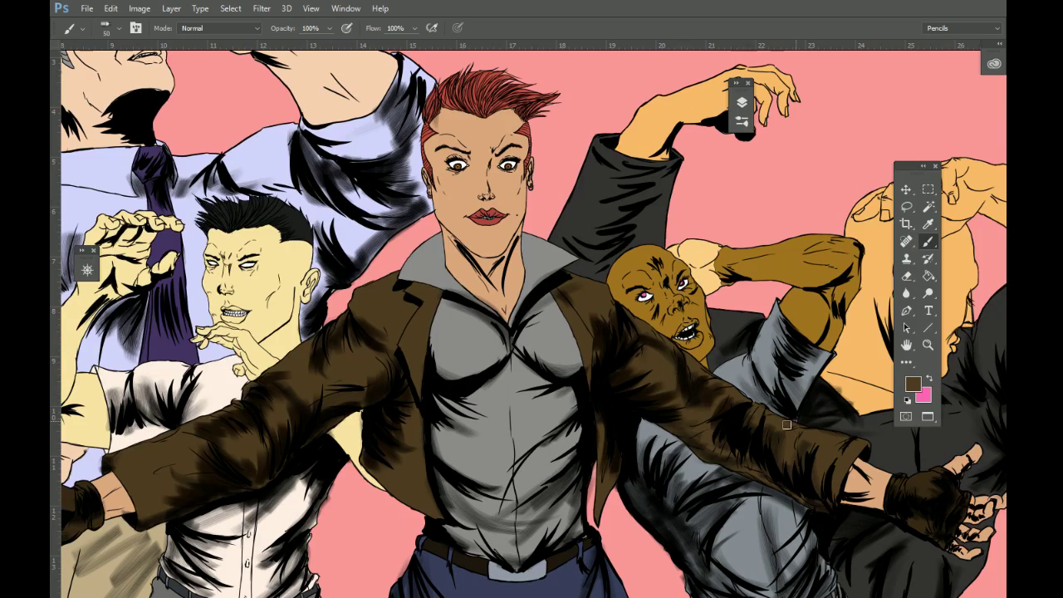
{"action": "left_click_drag", "start_coordinate": [734, 415], "coordinate": [709, 399]}
{"action": "mouse_move", "coordinate": [736, 447]}
{"action": "left_mouse_down"}
{"action": "mouse_move", "coordinate": [781, 465]}
{"action": "mouse_move", "coordinate": [776, 427]}
{"action": "mouse_move", "coordinate": [786, 463]}
{"action": "mouse_move", "coordinate": [735, 462]}
{"action": "mouse_move", "coordinate": [693, 428]}
{"action": "mouse_move", "coordinate": [714, 446]}
{"action": "left_mouse_up"}
{"action": "mouse_move", "coordinate": [826, 462]}
{"action": "left_mouse_down"}
{"action": "mouse_move", "coordinate": [823, 487]}
{"action": "mouse_move", "coordinate": [840, 465]}
{"action": "mouse_move", "coordinate": [837, 506]}
{"action": "mouse_move", "coordinate": [851, 453]}
{"action": "mouse_move", "coordinate": [817, 467]}
{"action": "mouse_move", "coordinate": [810, 448]}
{"action": "mouse_move", "coordinate": [792, 477]}
{"action": "mouse_move", "coordinate": [787, 441]}
{"action": "mouse_move", "coordinate": [762, 447]}
{"action": "mouse_move", "coordinate": [754, 420]}
{"action": "mouse_move", "coordinate": [746, 453]}
{"action": "left_mouse_up"}
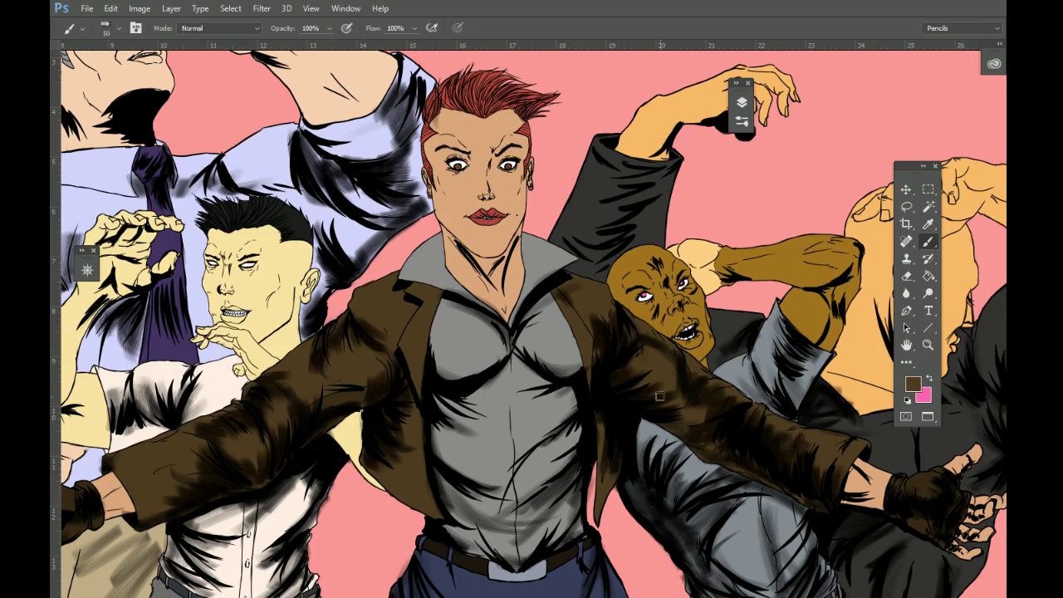
{"action": "left_click_drag", "start_coordinate": [661, 396], "coordinate": [671, 411]}
{"action": "left_click_drag", "start_coordinate": [635, 350], "coordinate": [620, 346]}
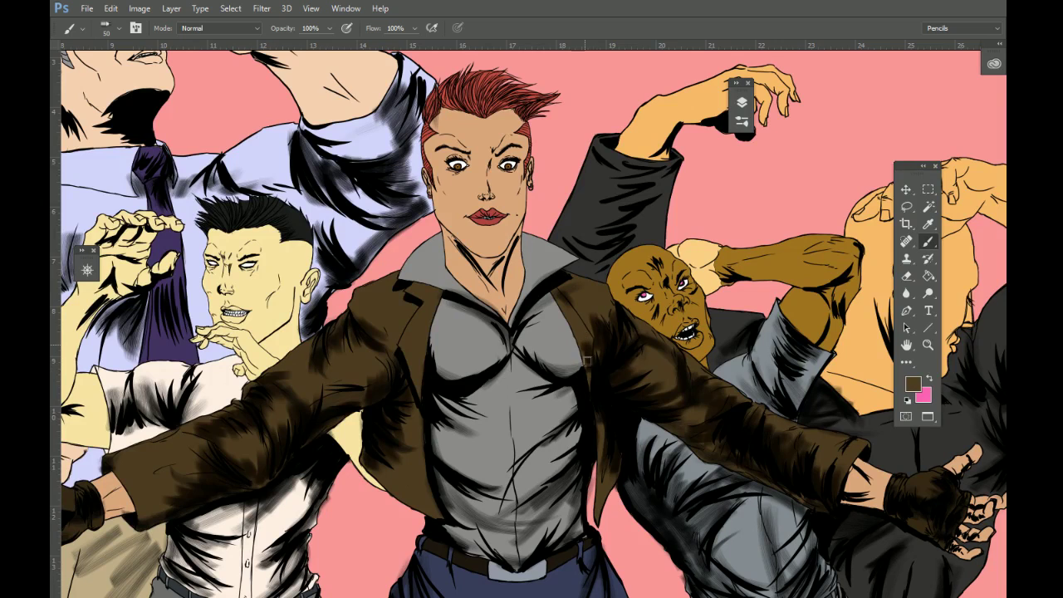
Shade the jacket's armpit and sleeve folds on the image's left side and both cuffs, reducing the brush to 25 px for the finer strokes.
{"action": "mouse_move", "coordinate": [405, 346]}
{"action": "left_mouse_down"}
{"action": "mouse_move", "coordinate": [412, 370]}
{"action": "mouse_move", "coordinate": [413, 342]}
{"action": "mouse_move", "coordinate": [415, 383]}
{"action": "mouse_move", "coordinate": [425, 340]}
{"action": "mouse_move", "coordinate": [422, 373]}
{"action": "mouse_move", "coordinate": [422, 344]}
{"action": "mouse_move", "coordinate": [388, 371]}
{"action": "left_mouse_up"}
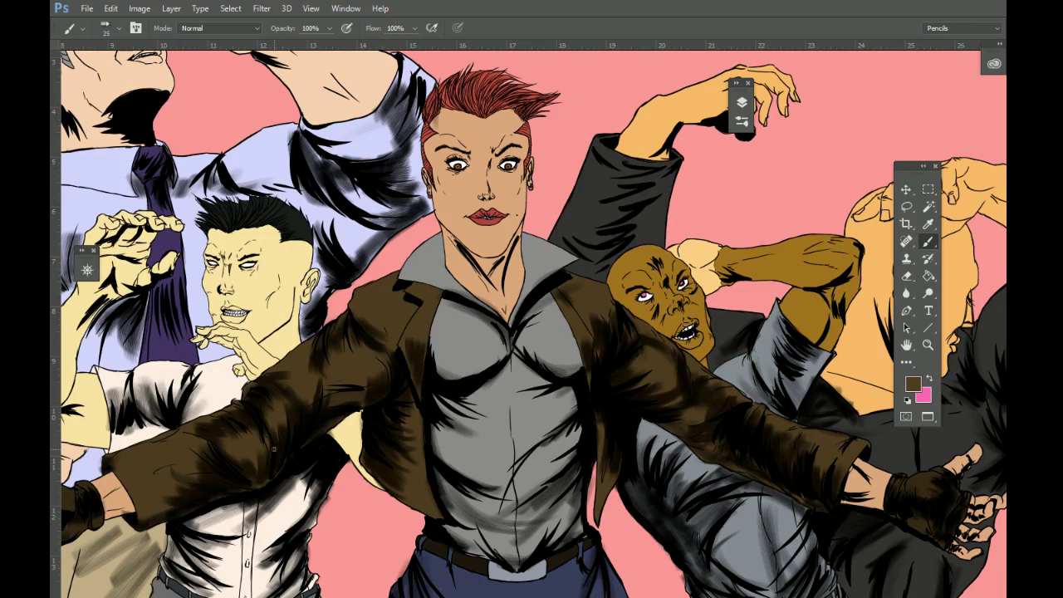
{"action": "mouse_move", "coordinate": [269, 439]}
{"action": "left_mouse_down"}
{"action": "mouse_move", "coordinate": [251, 467]}
{"action": "mouse_move", "coordinate": [224, 465]}
{"action": "left_mouse_up"}
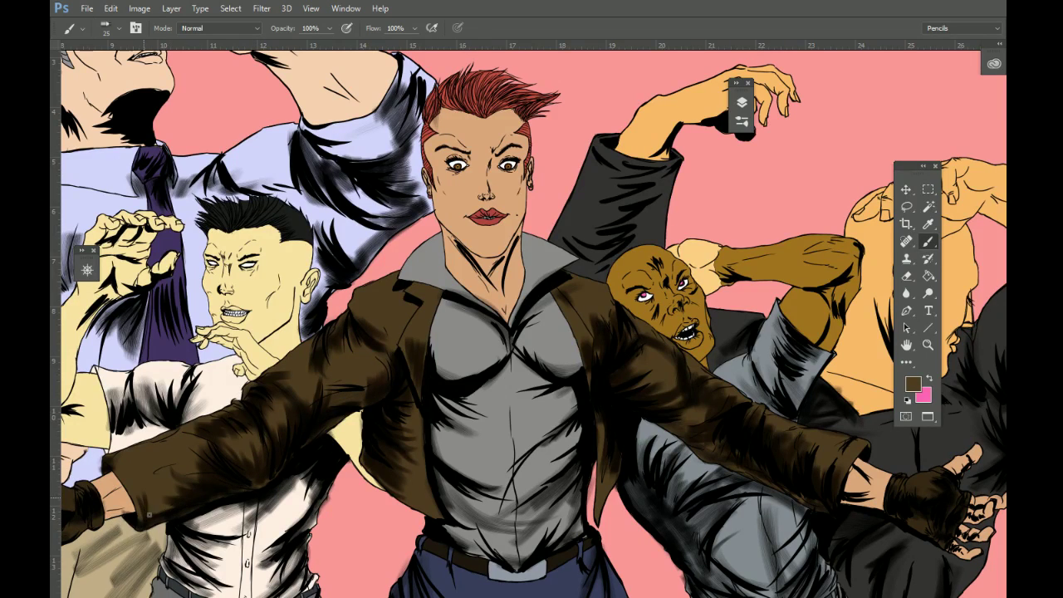
{"action": "mouse_move", "coordinate": [143, 486]}
{"action": "left_mouse_down"}
{"action": "mouse_move", "coordinate": [157, 521]}
{"action": "mouse_move", "coordinate": [166, 495]}
{"action": "mouse_move", "coordinate": [155, 522]}
{"action": "left_mouse_up"}
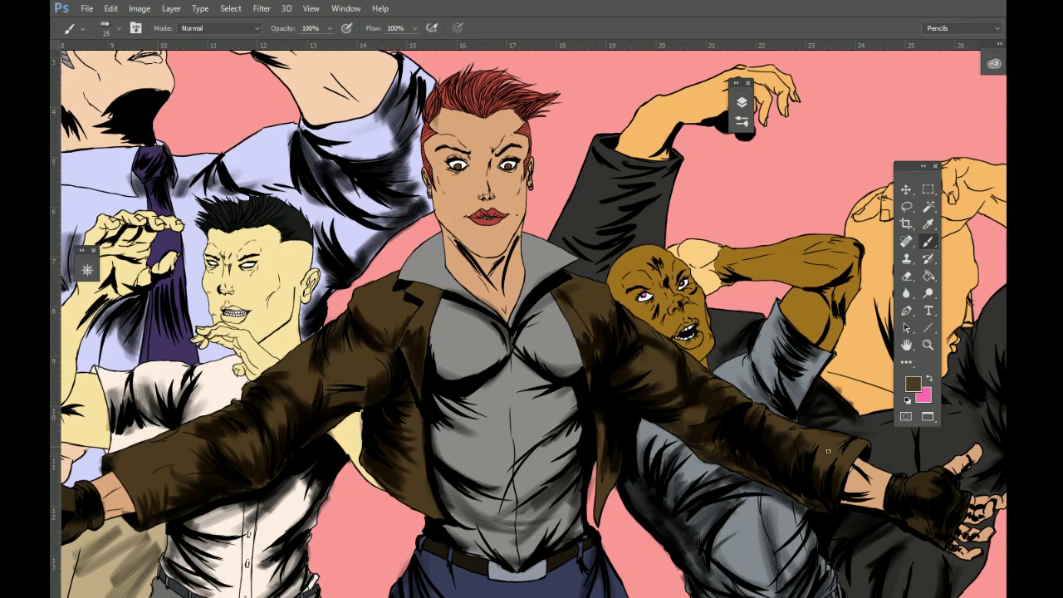
{"action": "mouse_move", "coordinate": [857, 443]}
{"action": "left_mouse_down"}
{"action": "mouse_move", "coordinate": [832, 497]}
{"action": "mouse_move", "coordinate": [823, 472]}
{"action": "left_mouse_up"}
{"action": "left_click_drag", "start_coordinate": [816, 436], "coordinate": [800, 449]}
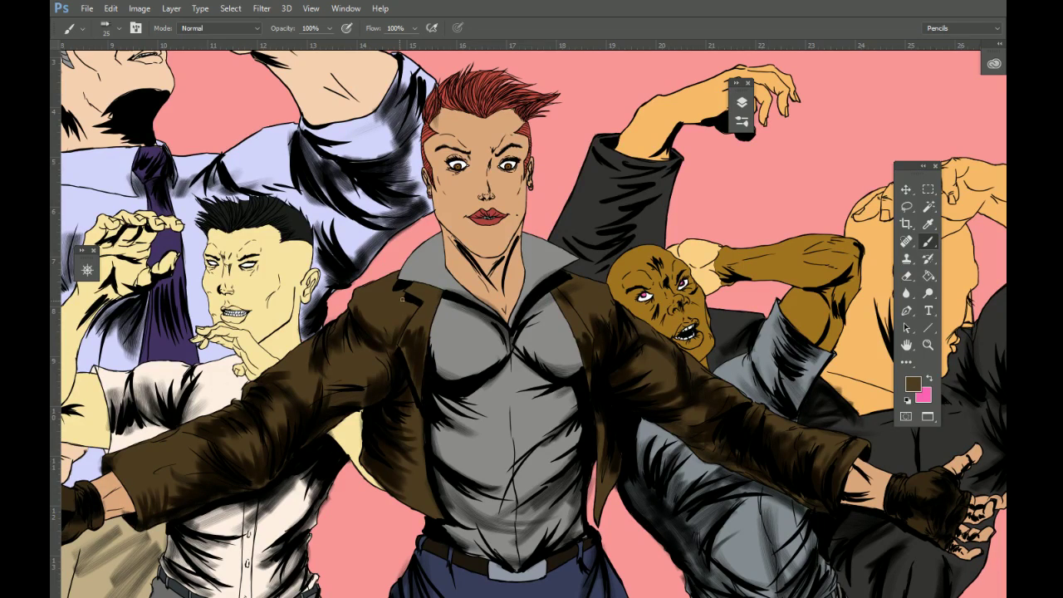
Add fine brown shadow strokes to the jacket's lapels, chest areas and lower front panels on both sides.
{"action": "mouse_move", "coordinate": [392, 321]}
{"action": "left_mouse_down"}
{"action": "mouse_move", "coordinate": [367, 317]}
{"action": "mouse_move", "coordinate": [384, 338]}
{"action": "mouse_move", "coordinate": [372, 287]}
{"action": "mouse_move", "coordinate": [402, 329]}
{"action": "left_mouse_up"}
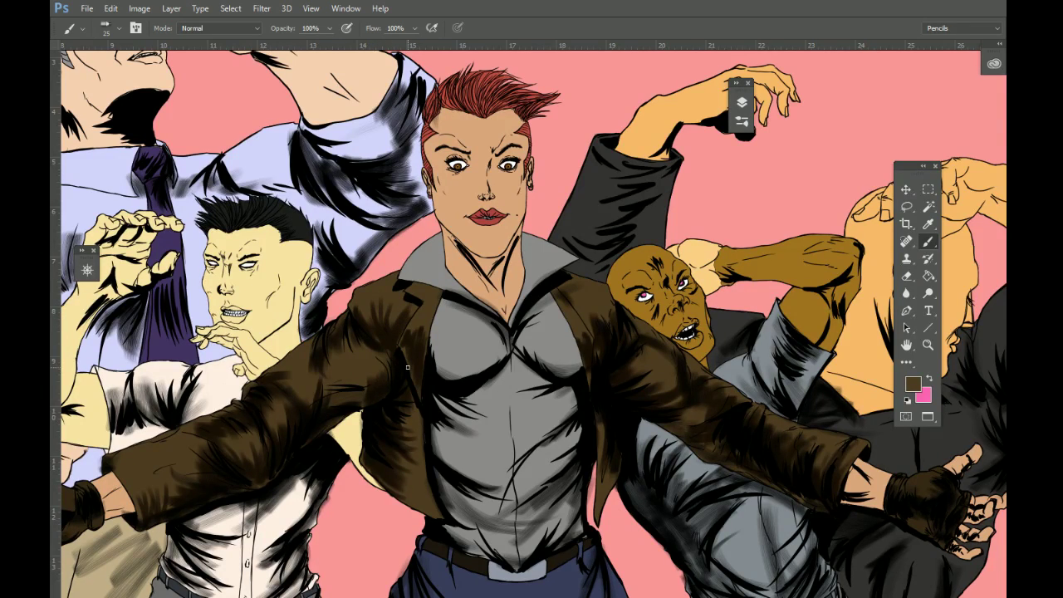
{"action": "mouse_move", "coordinate": [610, 298]}
{"action": "left_mouse_down"}
{"action": "mouse_move", "coordinate": [604, 325]}
{"action": "mouse_move", "coordinate": [593, 318]}
{"action": "left_mouse_up"}
{"action": "mouse_move", "coordinate": [613, 316]}
{"action": "left_mouse_down"}
{"action": "mouse_move", "coordinate": [584, 302]}
{"action": "mouse_move", "coordinate": [595, 342]}
{"action": "mouse_move", "coordinate": [590, 317]}
{"action": "left_mouse_up"}
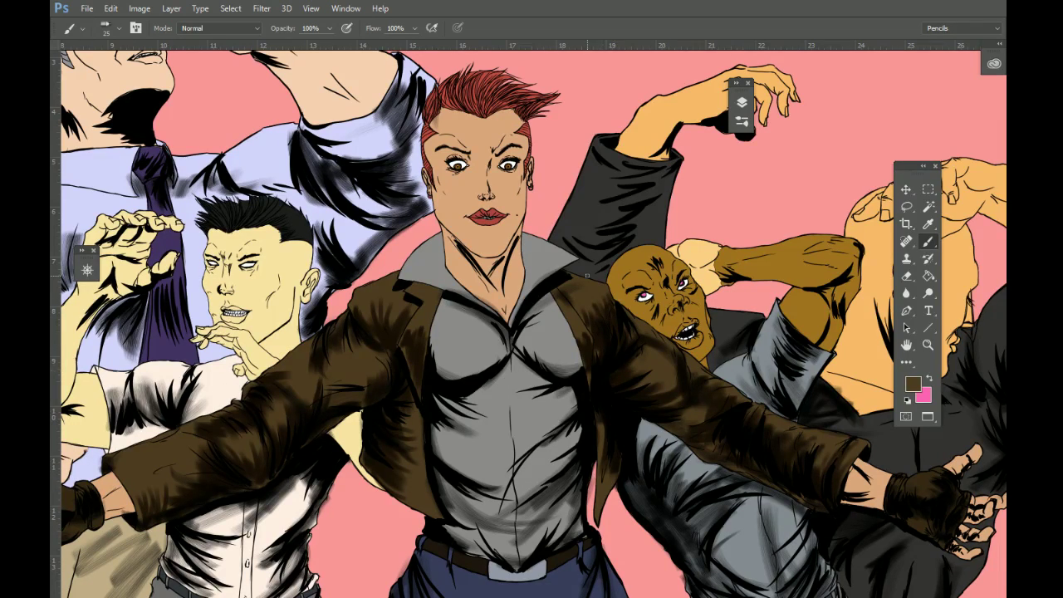
{"action": "mouse_move", "coordinate": [397, 452]}
{"action": "left_mouse_down"}
{"action": "mouse_move", "coordinate": [416, 474]}
{"action": "mouse_move", "coordinate": [400, 468]}
{"action": "mouse_move", "coordinate": [410, 485]}
{"action": "mouse_move", "coordinate": [436, 506]}
{"action": "mouse_move", "coordinate": [381, 471]}
{"action": "mouse_move", "coordinate": [430, 513]}
{"action": "left_mouse_up"}
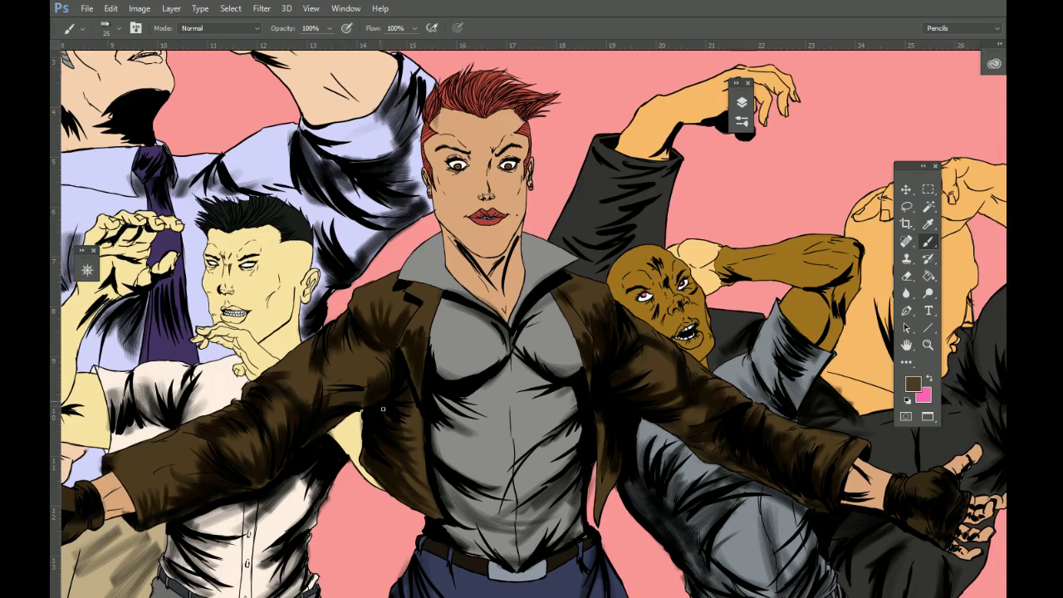
{"action": "mouse_move", "coordinate": [417, 449]}
{"action": "left_mouse_down"}
{"action": "mouse_move", "coordinate": [415, 407]}
{"action": "mouse_move", "coordinate": [404, 417]}
{"action": "left_mouse_up"}
{"action": "left_click_drag", "start_coordinate": [607, 482], "coordinate": [608, 466]}
{"action": "left_click_drag", "start_coordinate": [602, 508], "coordinate": [604, 480]}
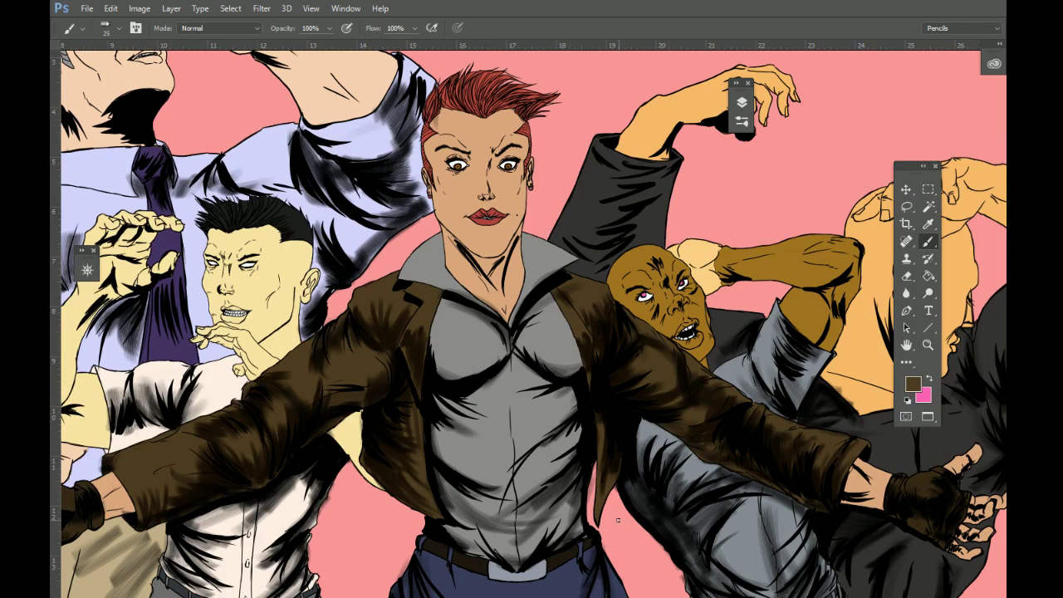
Set the foreground color to the lighter brown #785d34 and add a new Normal layer above the Multiply shading layer.
{"action": "left_click", "coordinate": [916, 382]}
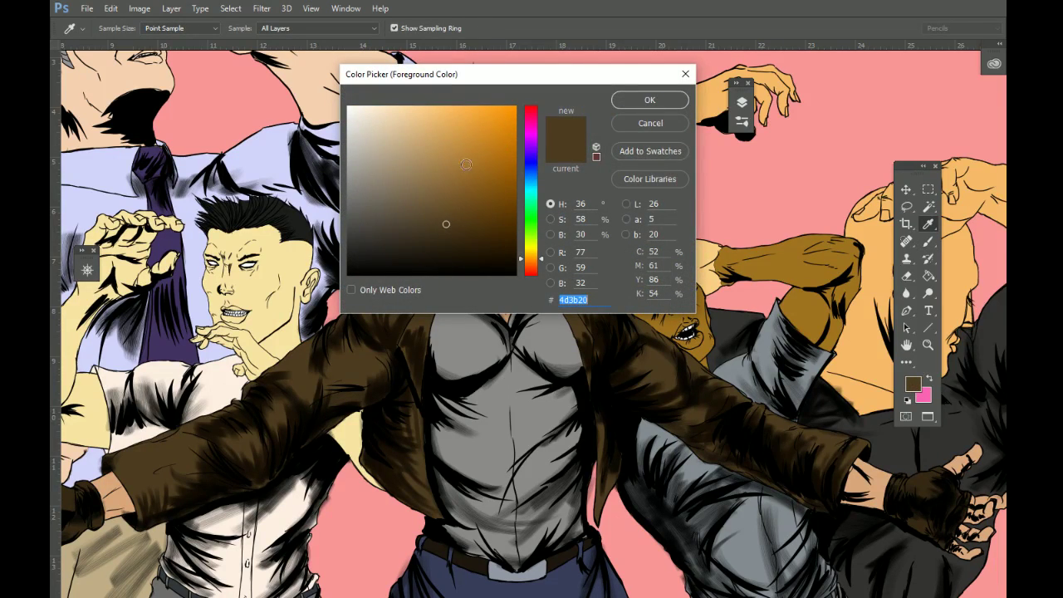
{"action": "left_click", "coordinate": [443, 195]}
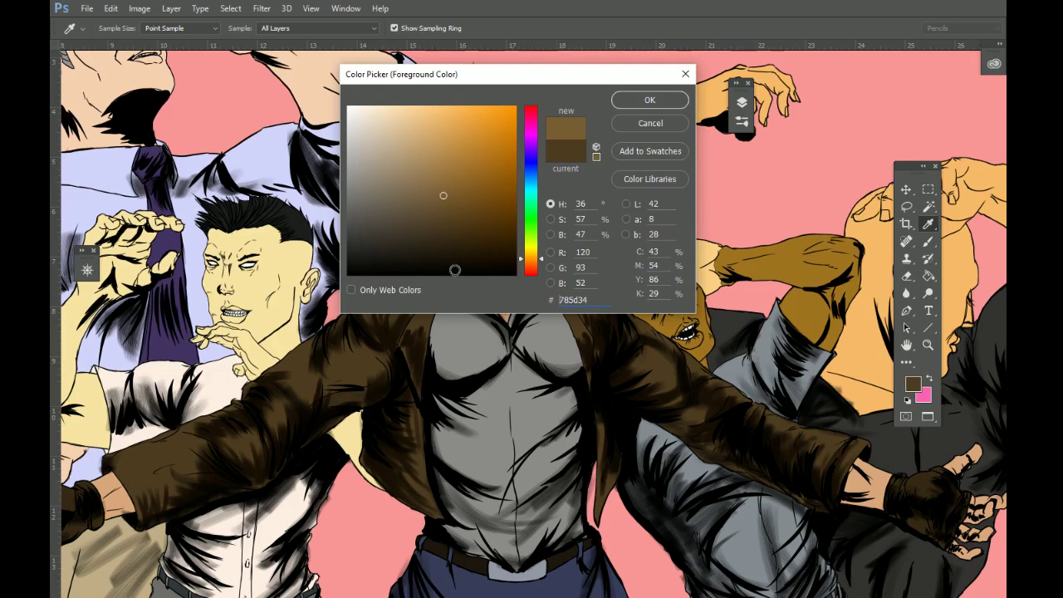
{"action": "left_click", "coordinate": [650, 101]}
{"action": "key", "text": "b"}
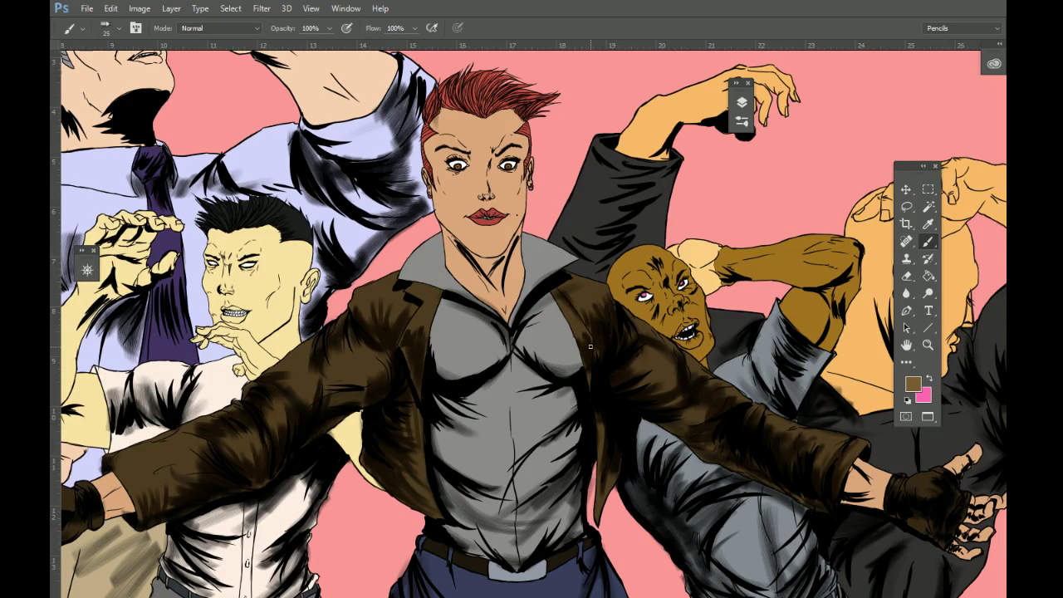
{"action": "left_click", "coordinate": [742, 102]}
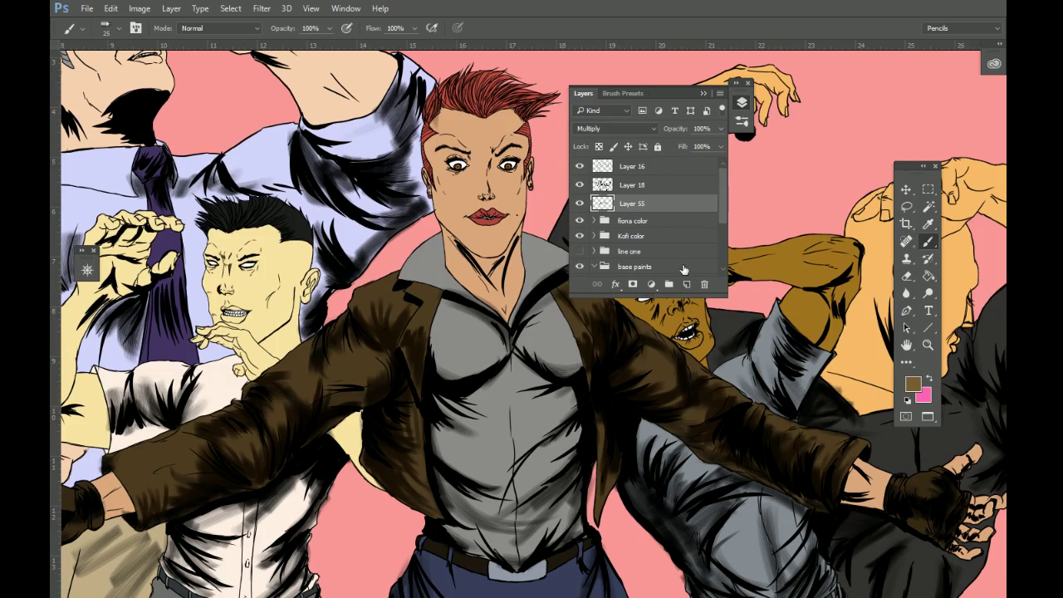
{"action": "left_click", "coordinate": [686, 285]}
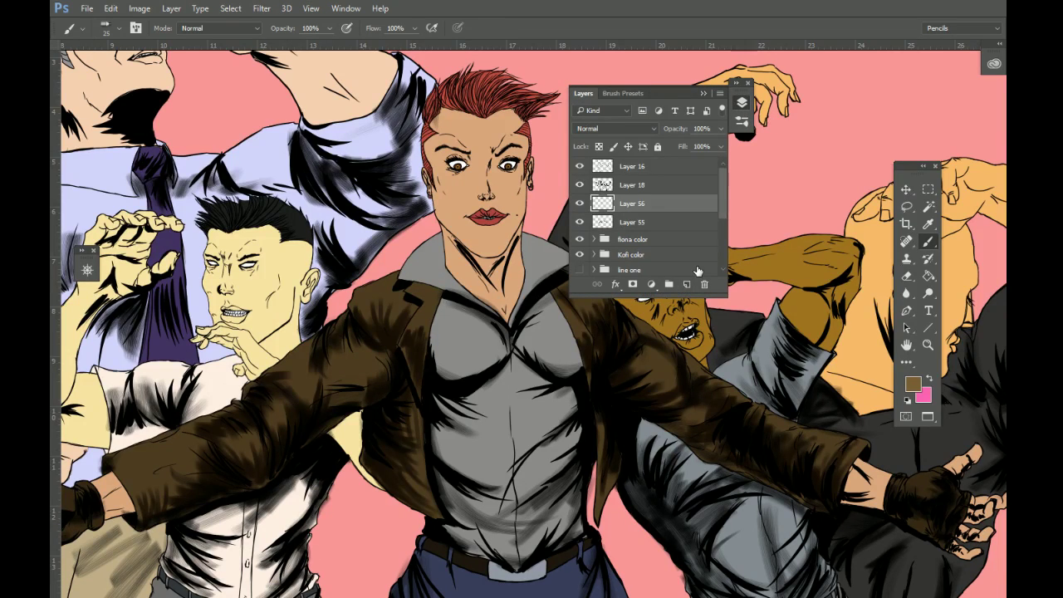
{"action": "left_click", "coordinate": [704, 93]}
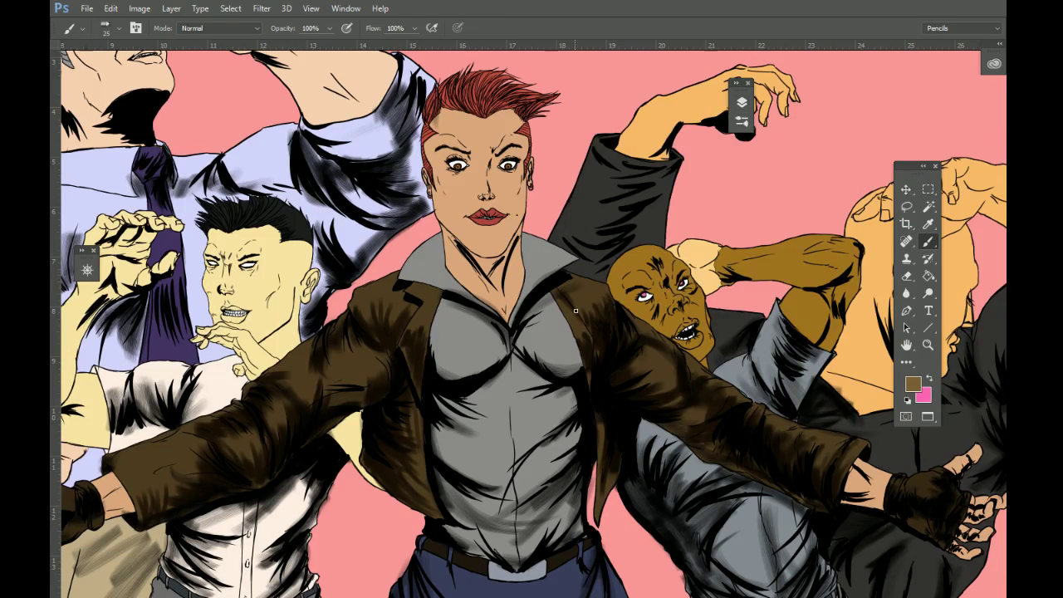
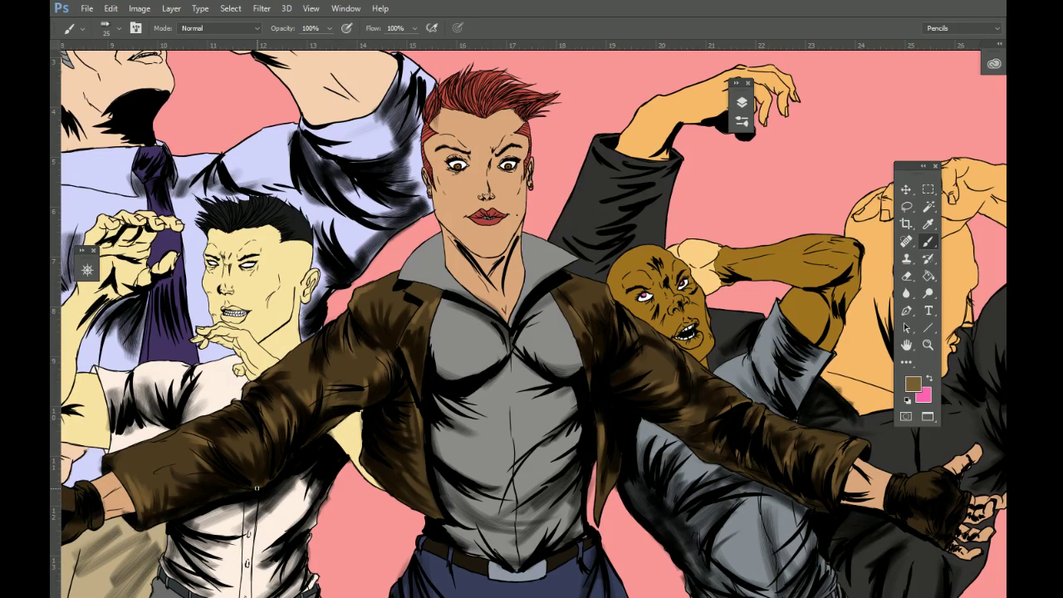
Add a new layer directly below Layer 56 and set the foreground color to a very dark brown.
{"action": "left_click", "coordinate": [742, 102]}
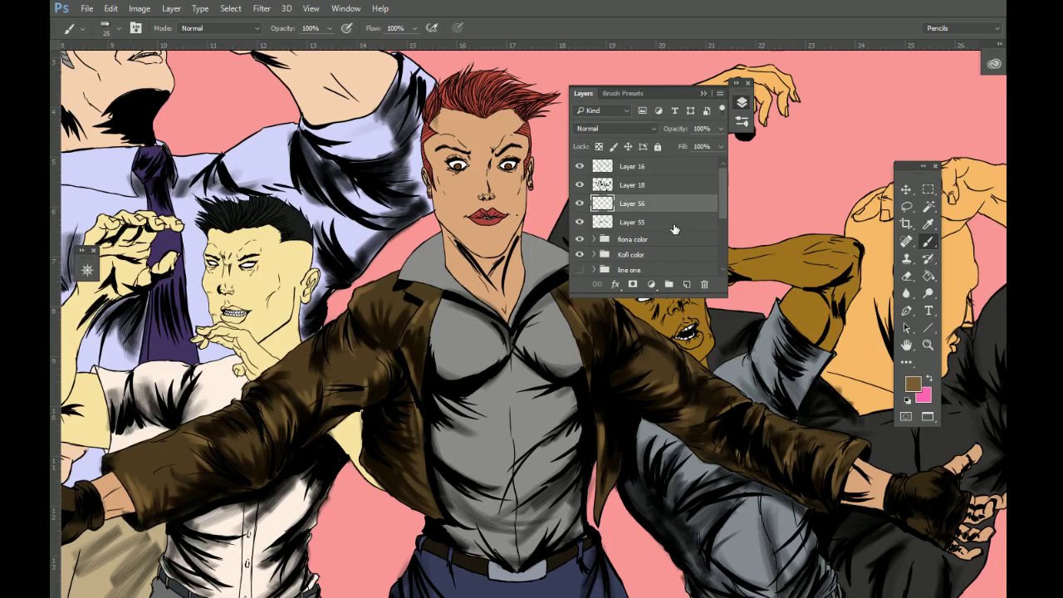
{"action": "left_click", "coordinate": [687, 284], "text": "ctrl"}
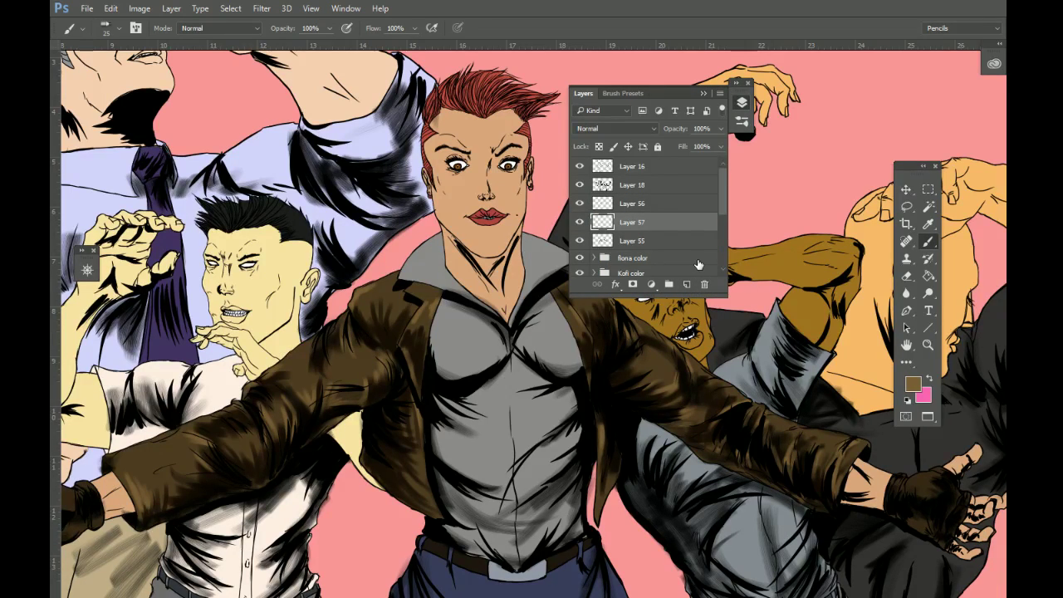
{"action": "left_click", "coordinate": [913, 383]}
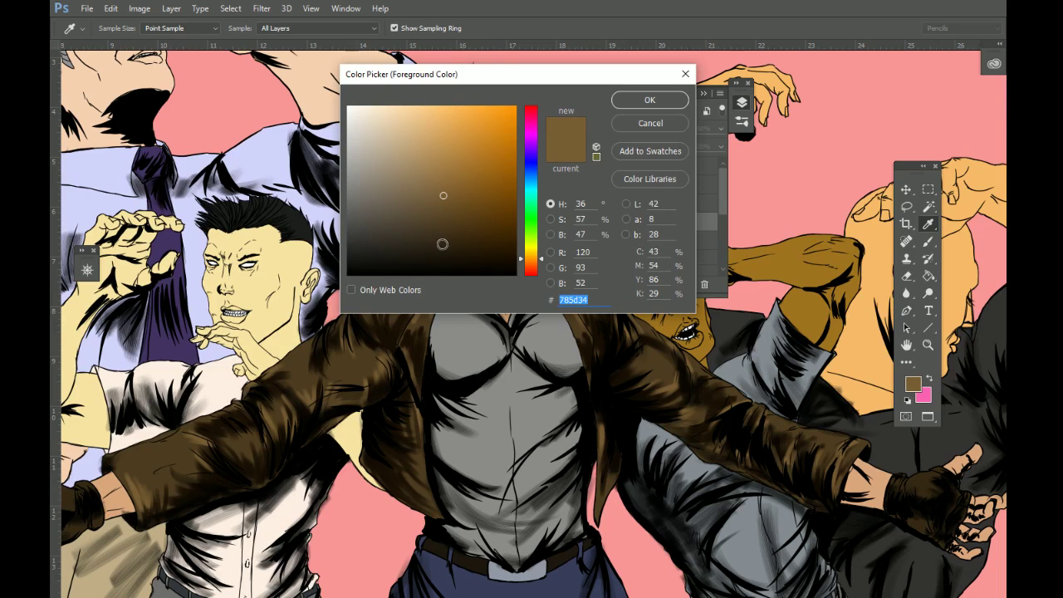
{"action": "left_click", "coordinate": [442, 246]}
{"action": "left_click", "coordinate": [650, 100]}
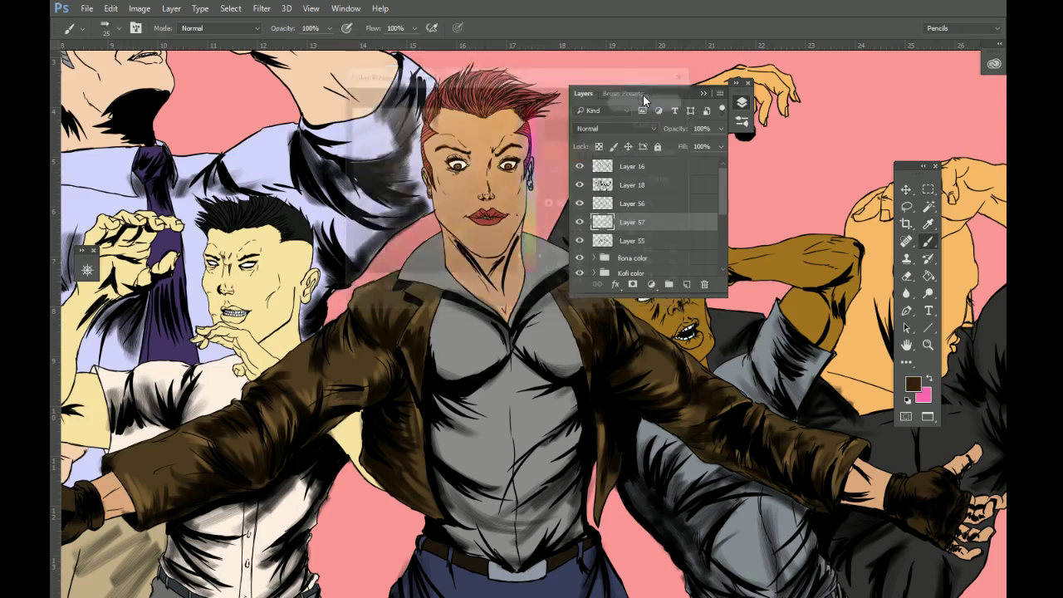
Choose the soft round brush preset at 25 px and fit the whole illustration on screen.
{"action": "left_click", "coordinate": [742, 101]}
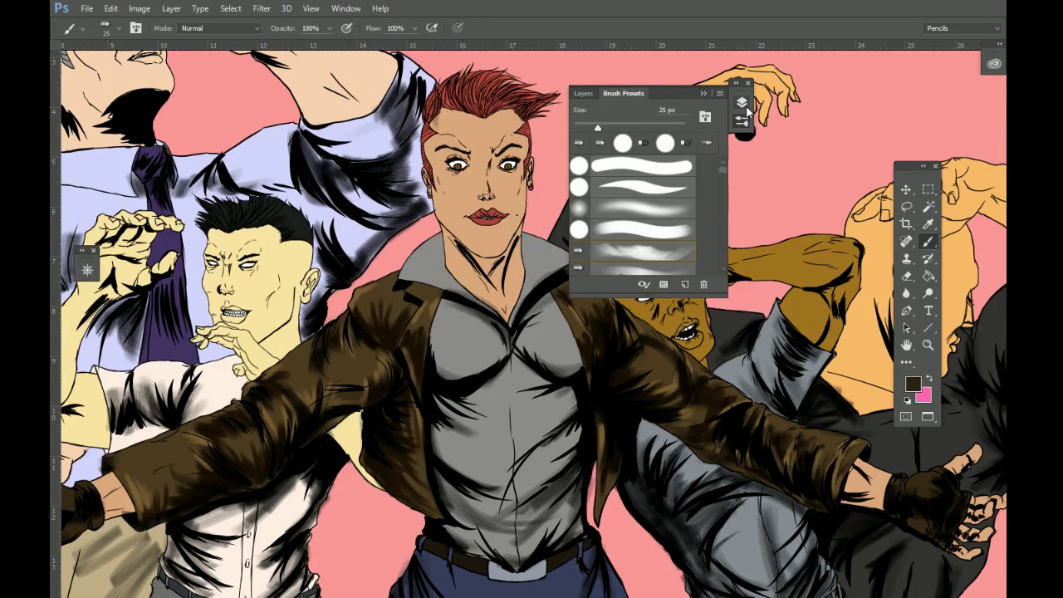
{"action": "left_click", "coordinate": [654, 207]}
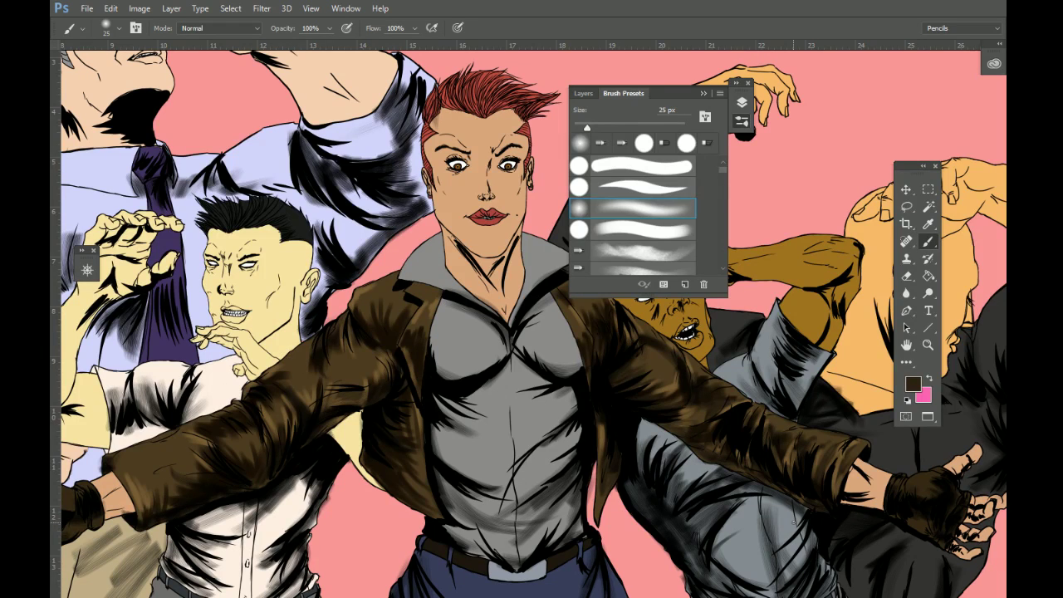
{"action": "key", "text": "alt"}
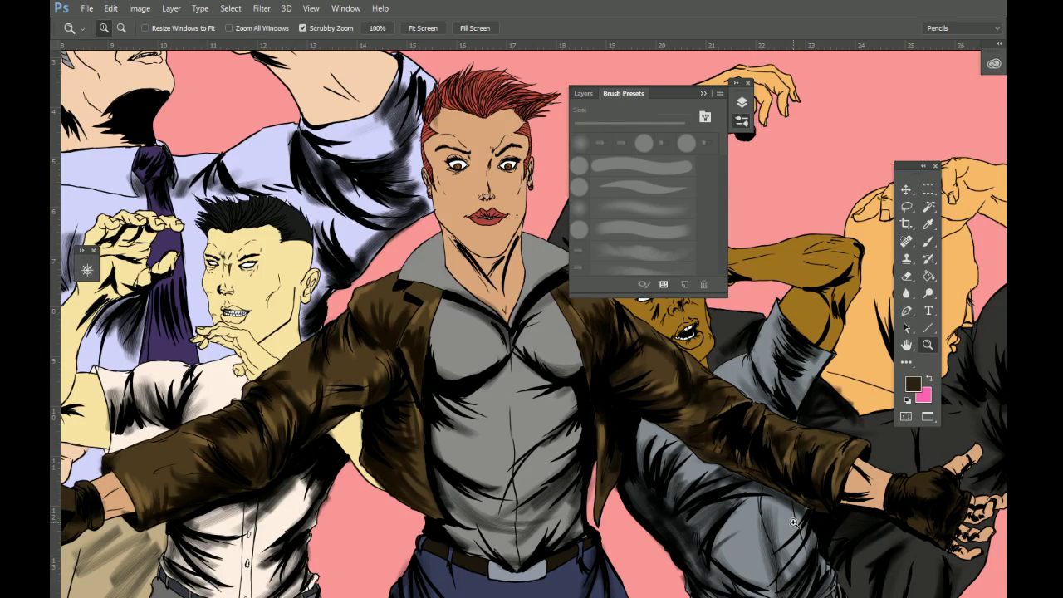
{"action": "key", "text": "alt"}
{"action": "key", "text": "z"}
{"action": "left_click", "coordinate": [422, 28]}
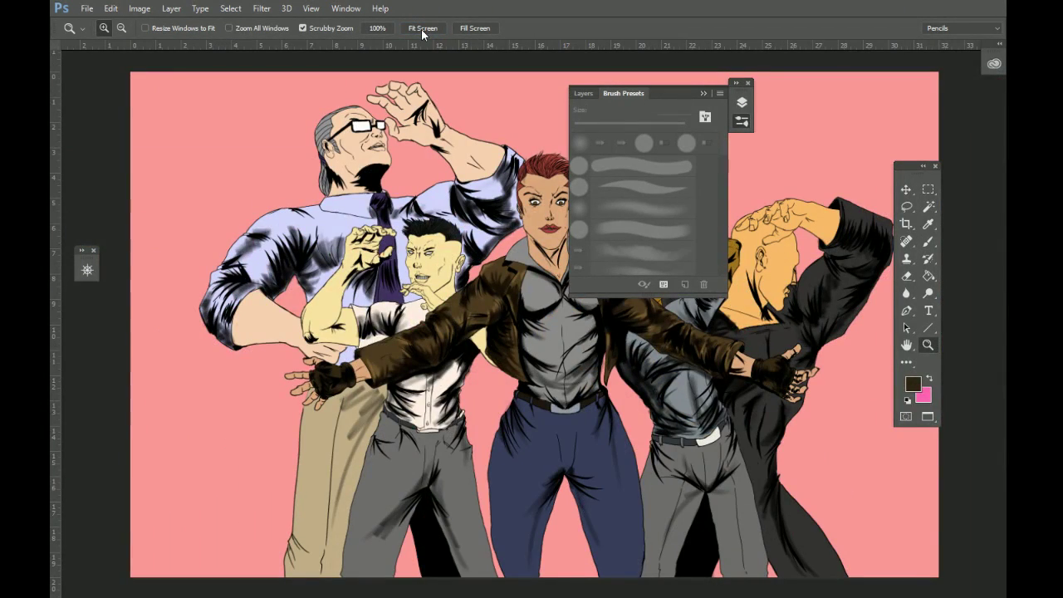
{"action": "left_click", "coordinate": [704, 92]}
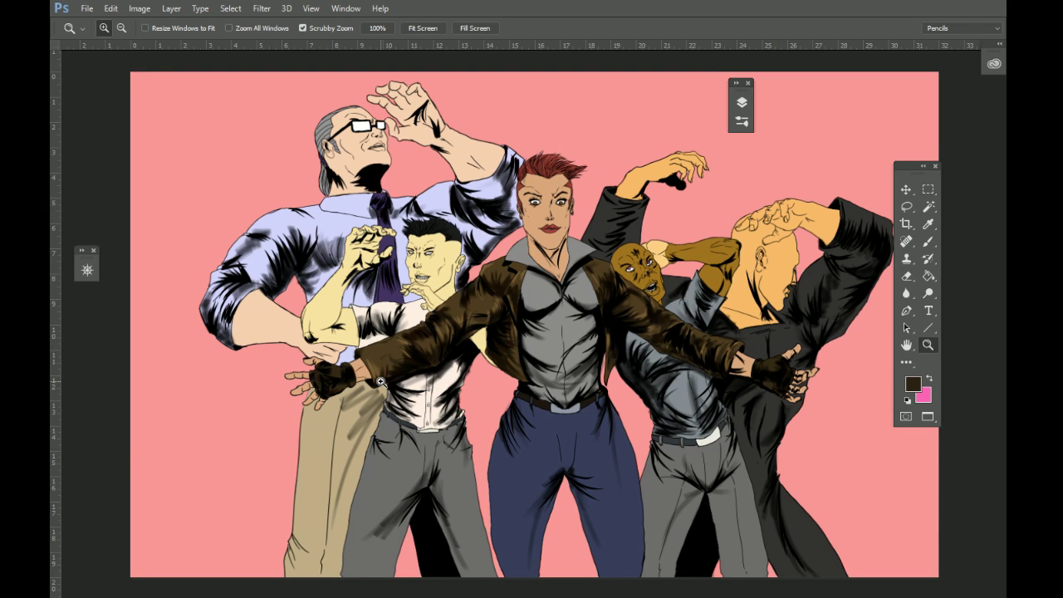
Hide the pink background layer, Layer 19, in the base paints group.
{"action": "left_click", "coordinate": [743, 103]}
{"action": "scroll", "coordinate": [659, 206], "scroll_direction": "down", "scroll_amount": 5}
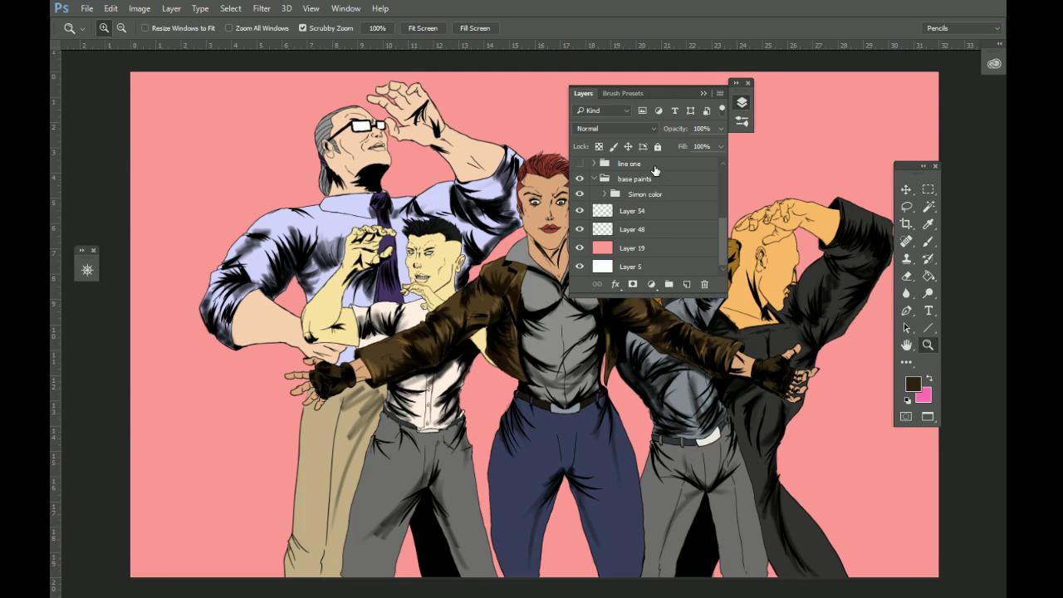
{"action": "left_click", "coordinate": [580, 248]}
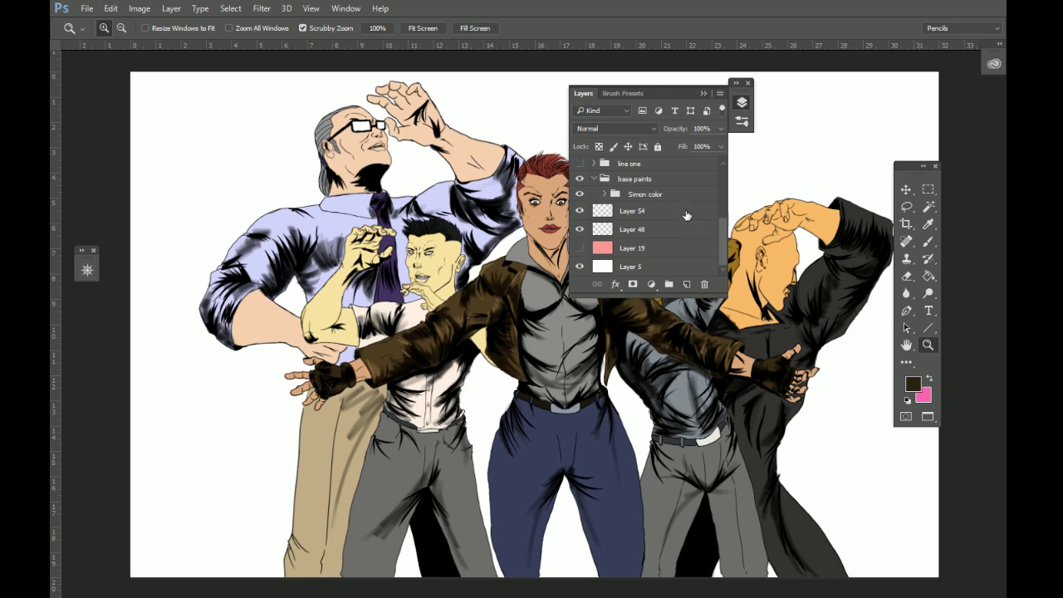
Save the illustration as a Photoshop file named "cover special" in the Current page folder on the Desktop.
{"action": "left_click", "coordinate": [87, 10]}
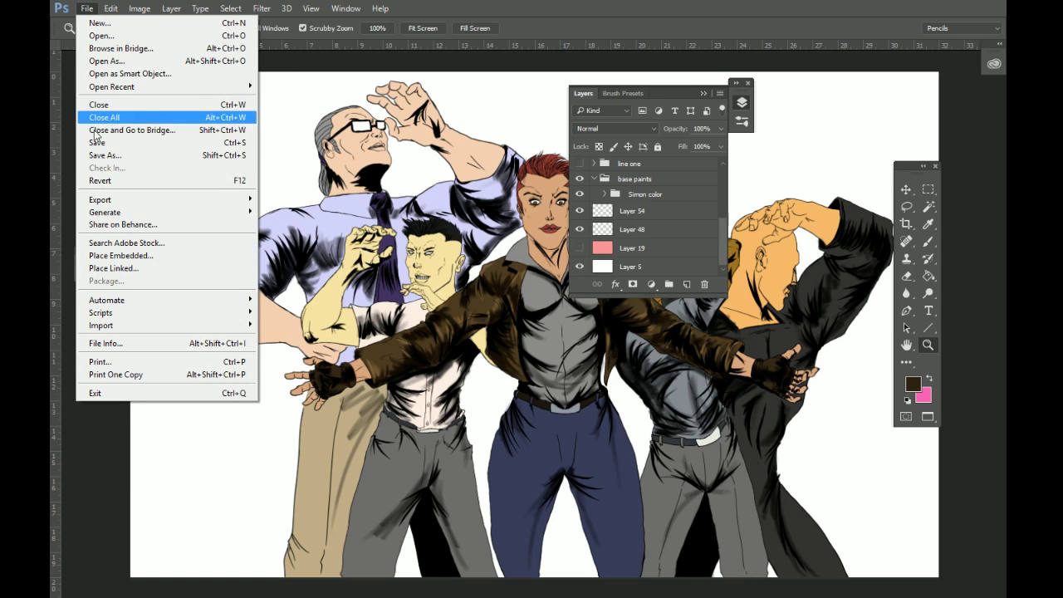
{"action": "left_click", "coordinate": [104, 156]}
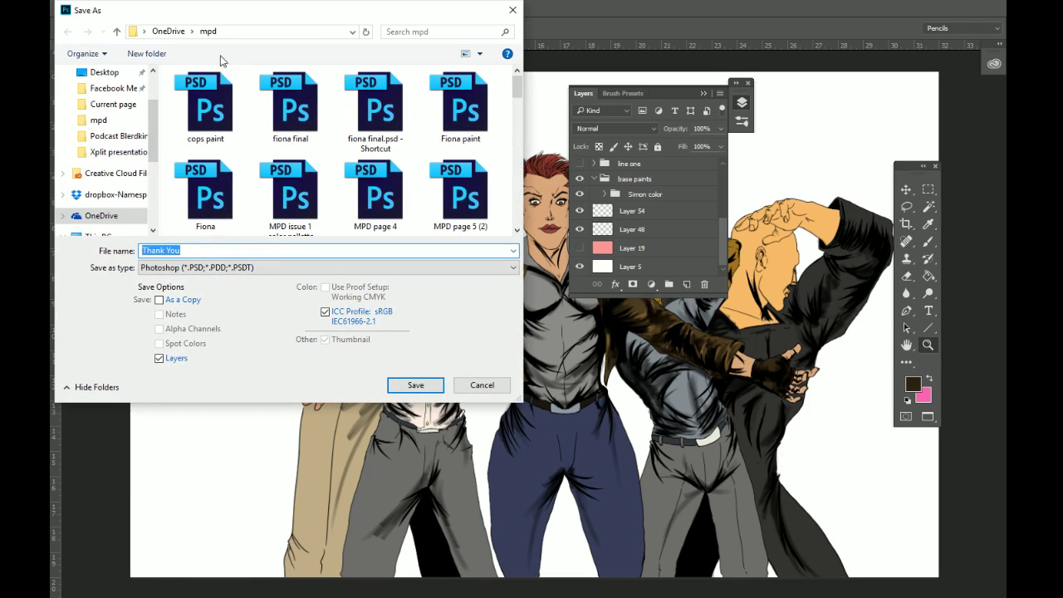
{"action": "left_click", "coordinate": [113, 104]}
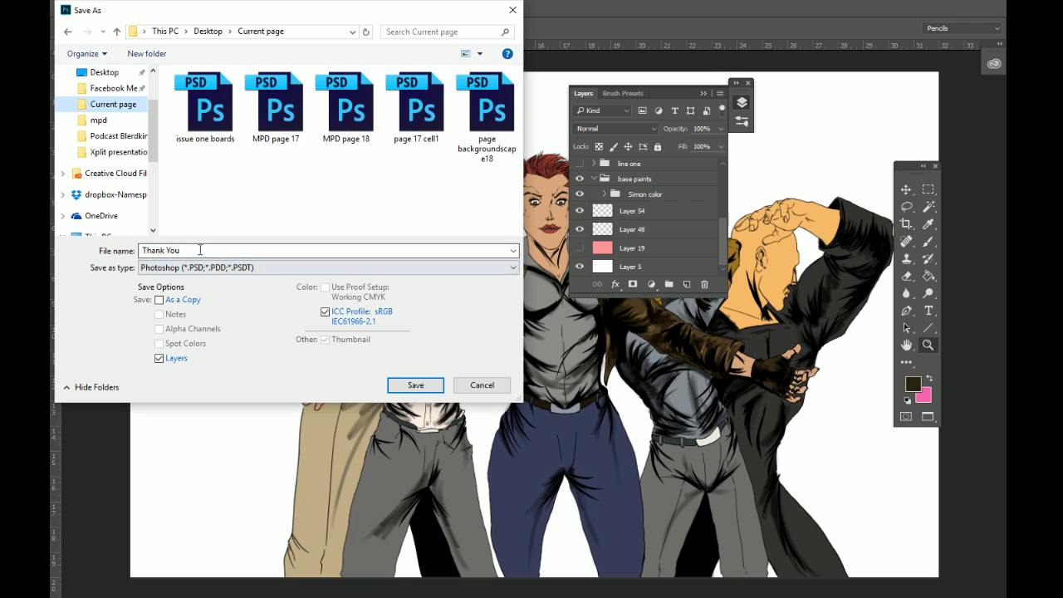
{"action": "left_click_drag", "start_coordinate": [190, 251], "coordinate": [130, 251]}
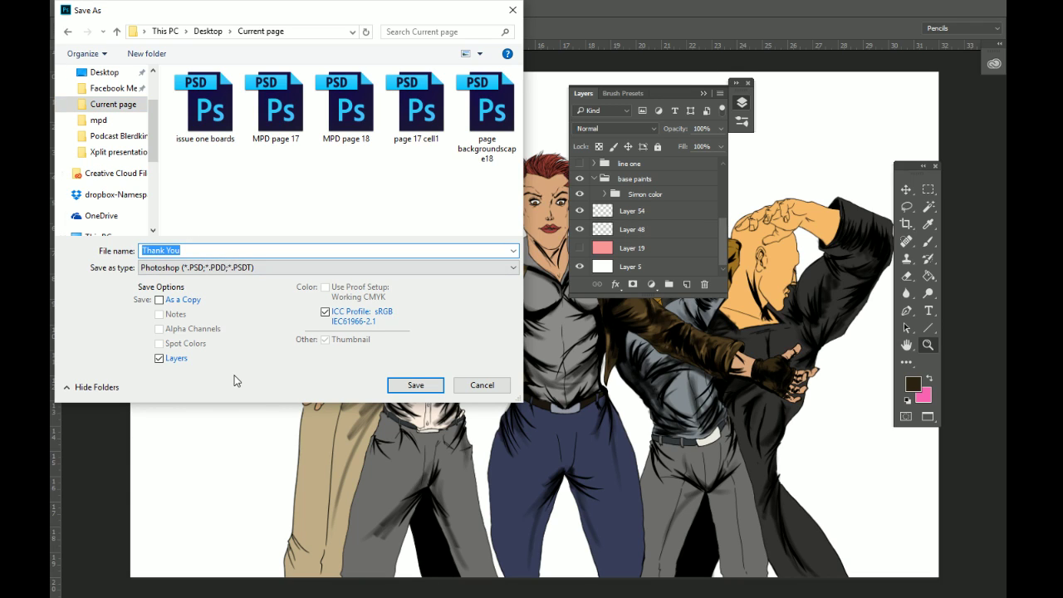
{"action": "type", "text": "cover special"}
{"action": "left_click", "coordinate": [416, 386]}
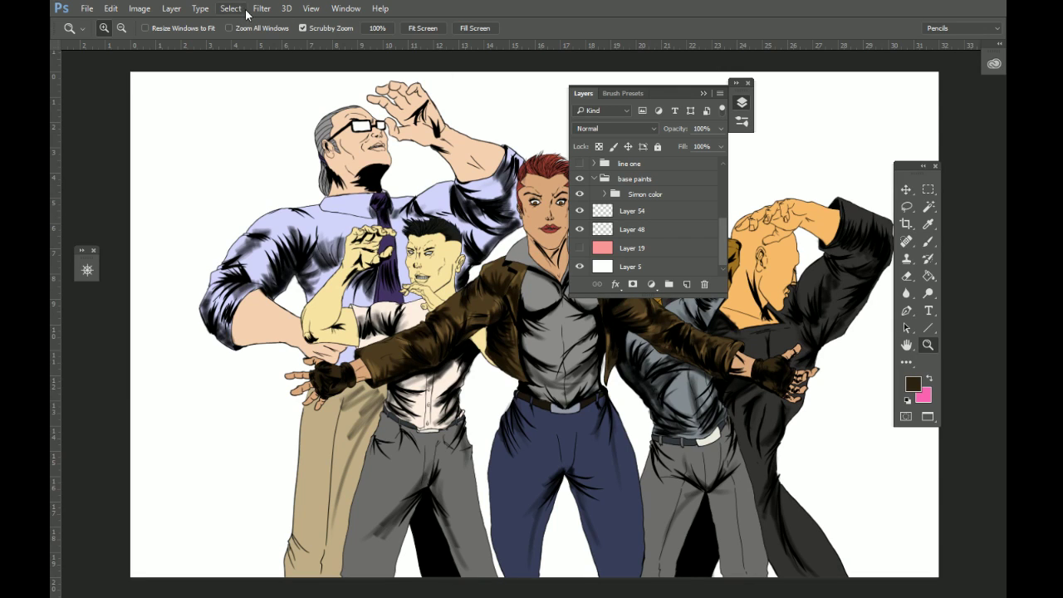
Switch to Standard Screen Mode and fit the whole illustration on screen.
{"action": "left_click", "coordinate": [312, 10]}
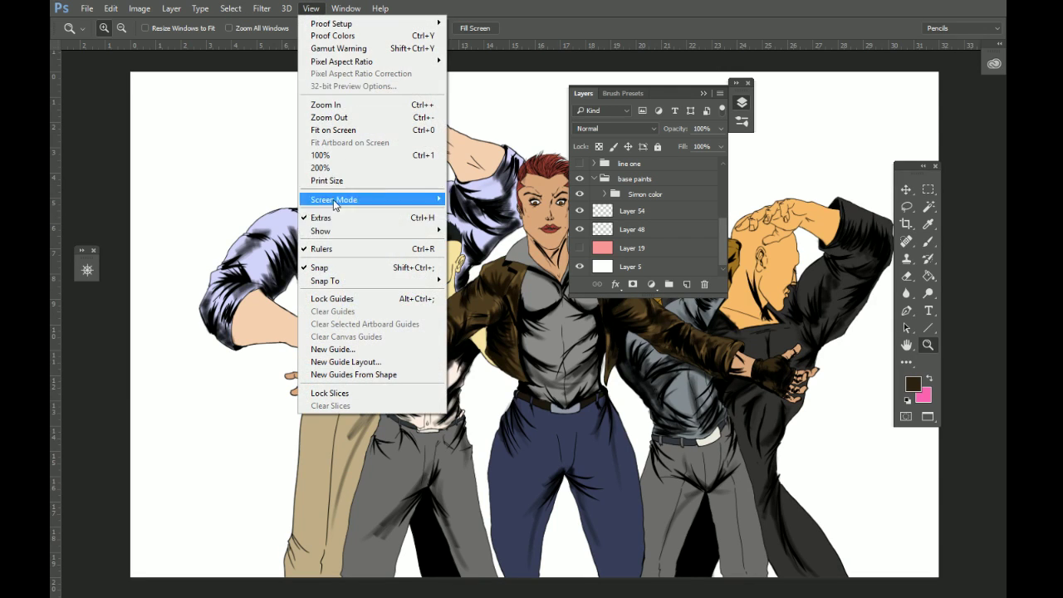
{"action": "mouse_move", "coordinate": [338, 202]}
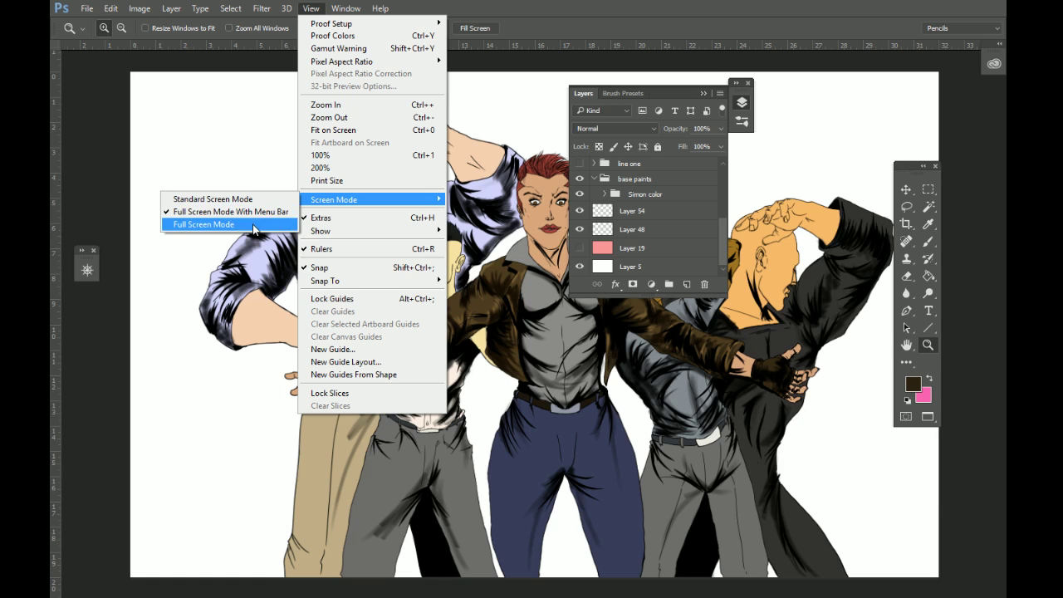
{"action": "left_click", "coordinate": [223, 199]}
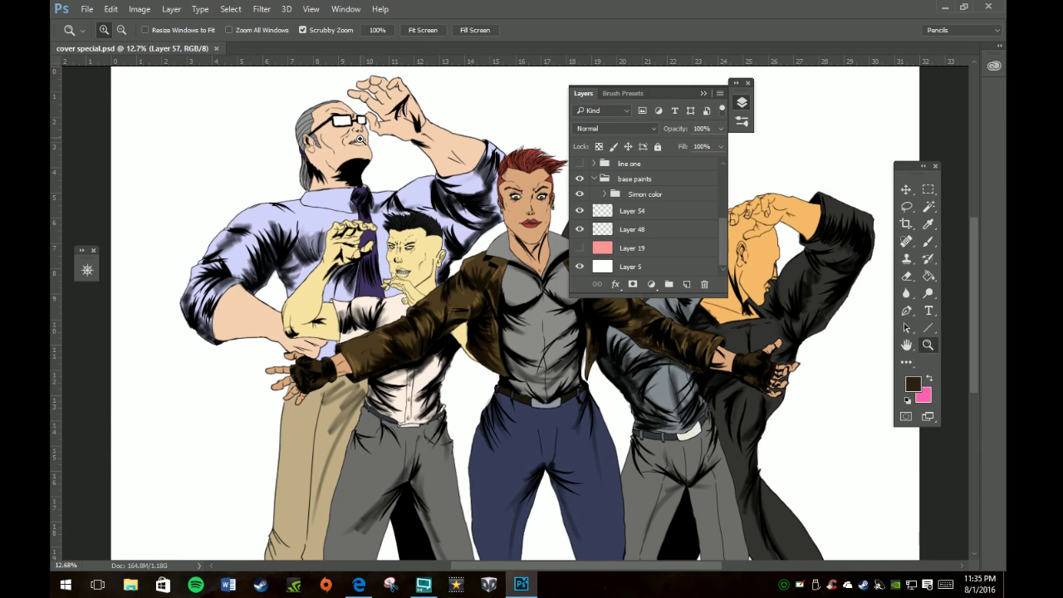
{"action": "left_click", "coordinate": [422, 30]}
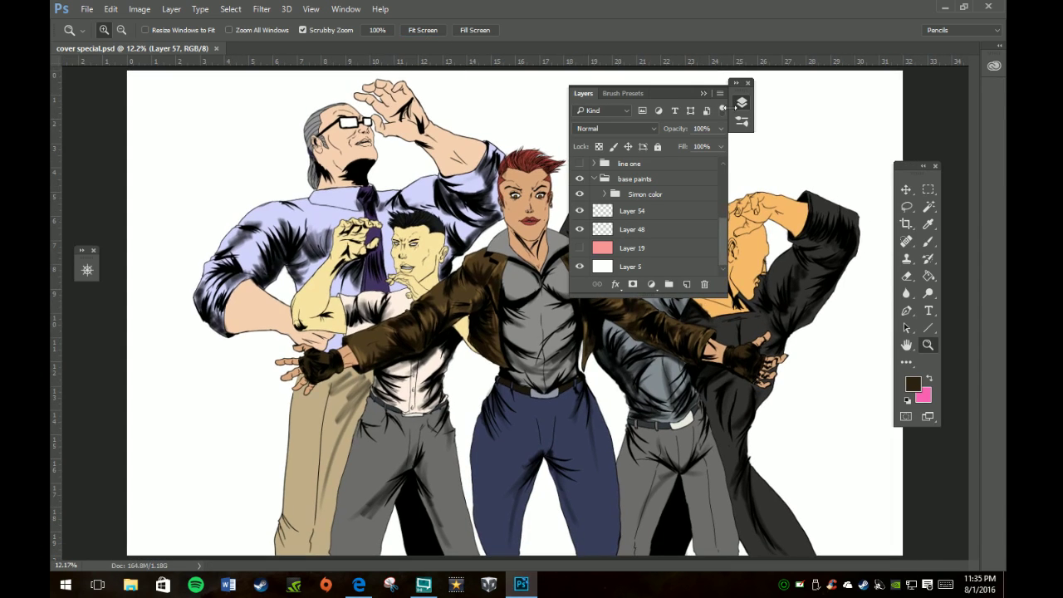
Hide the white background layer, Layer 5, and merge all visible character layers into one.
{"action": "left_click", "coordinate": [705, 95]}
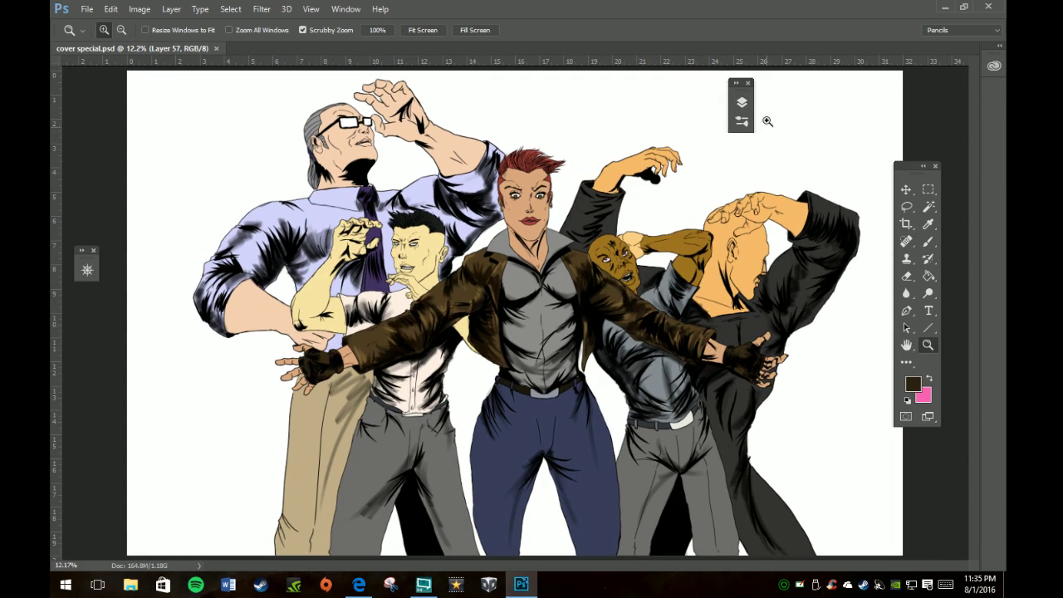
{"action": "left_click", "coordinate": [742, 102]}
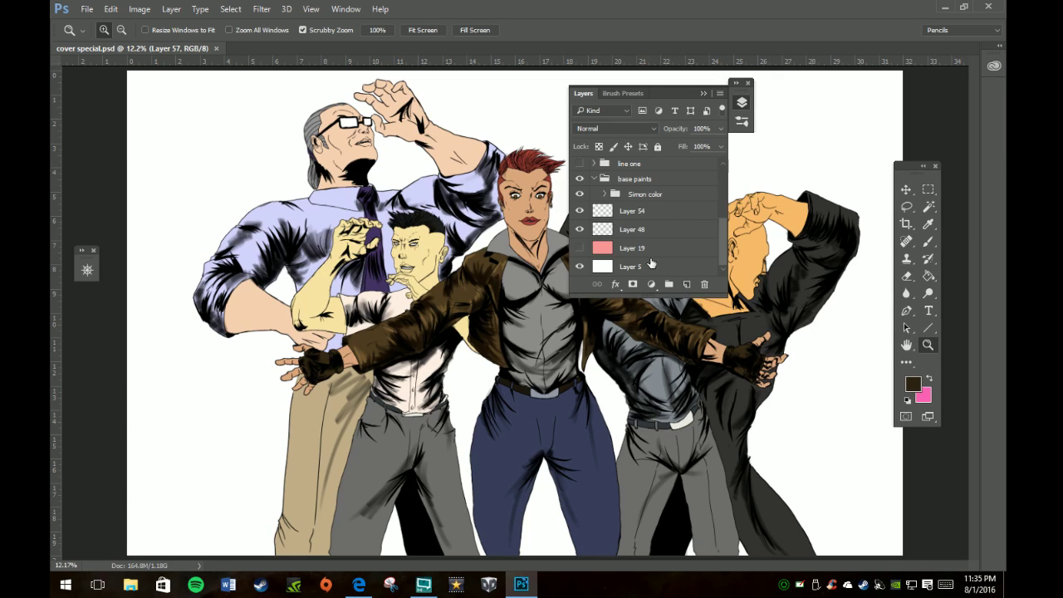
{"action": "left_click", "coordinate": [580, 267]}
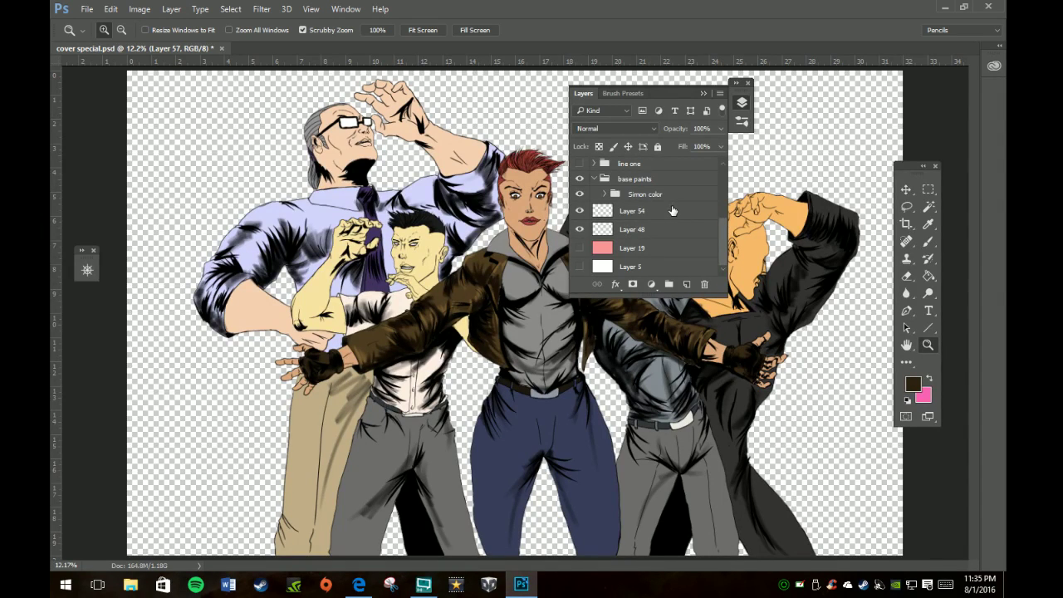
{"action": "right_click", "coordinate": [672, 216]}
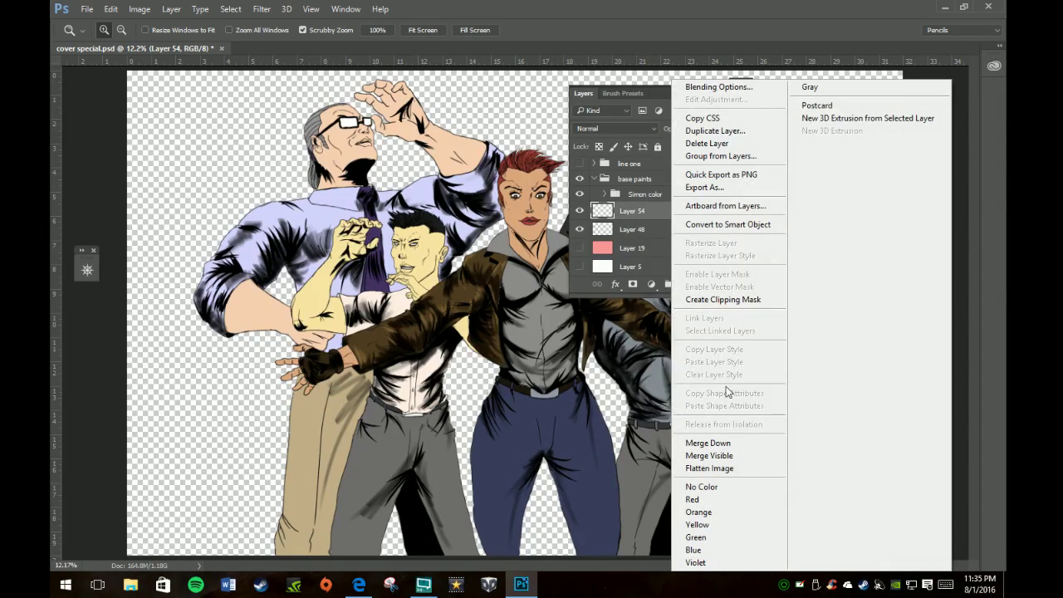
{"action": "left_click", "coordinate": [736, 457]}
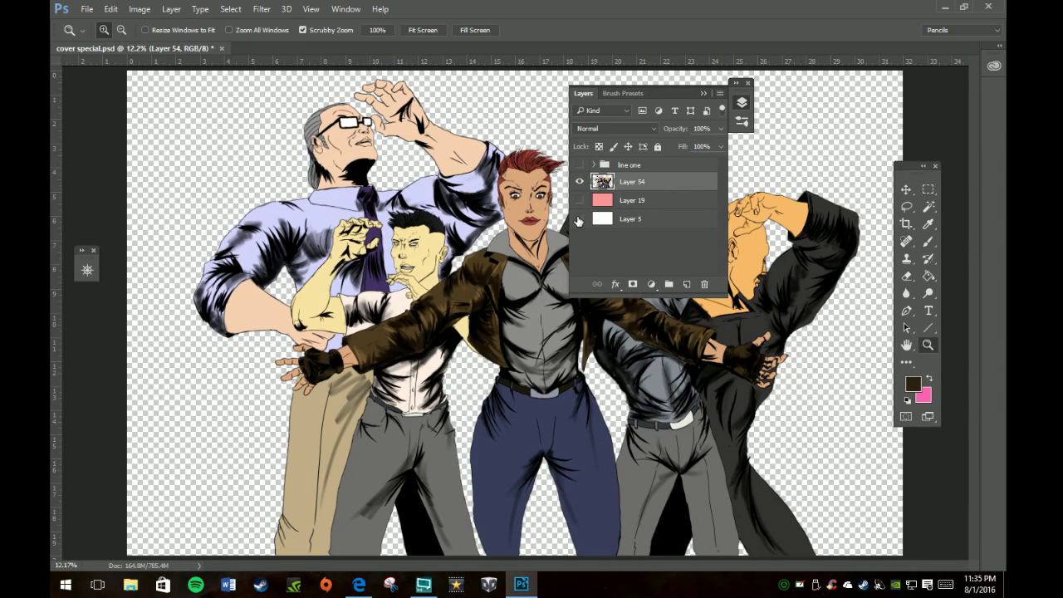
{"action": "left_click", "coordinate": [703, 93]}
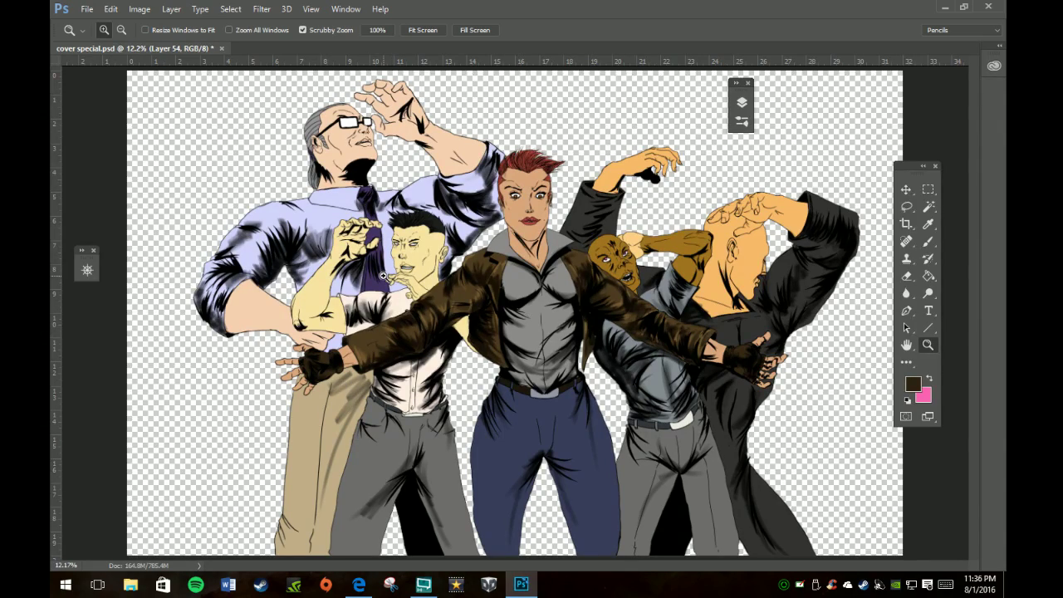
Examine the merged characters up close, checking the clothing shading, trousers, hands and faces across the whole group.
{"action": "left_click_drag", "start_coordinate": [382, 226], "coordinate": [381, 225]}
{"action": "left_click", "coordinate": [382, 225]}
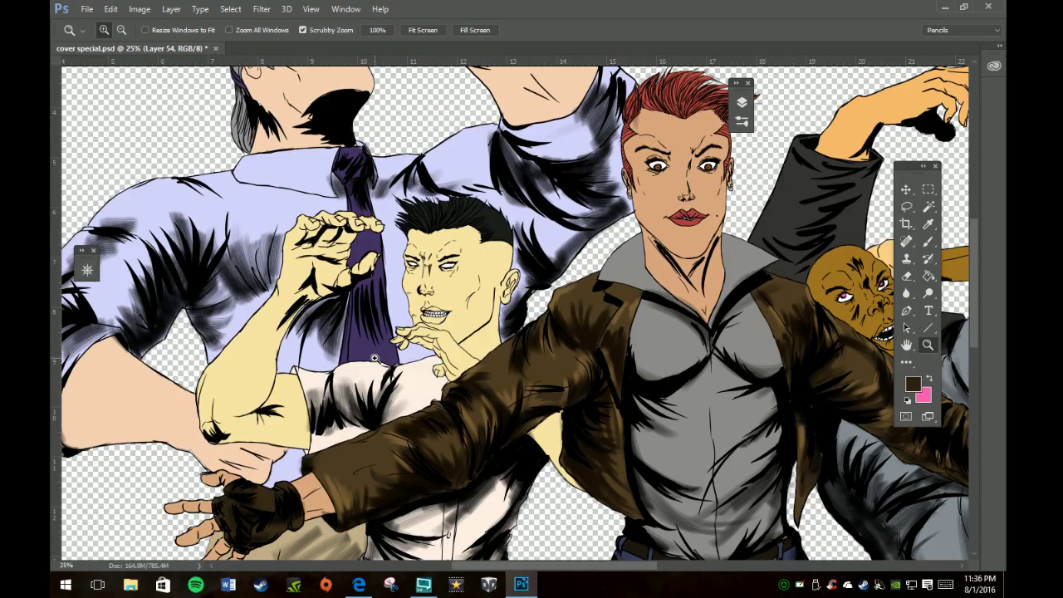
{"action": "scroll", "coordinate": [453, 345], "scroll_direction": "down", "scroll_amount": 5}
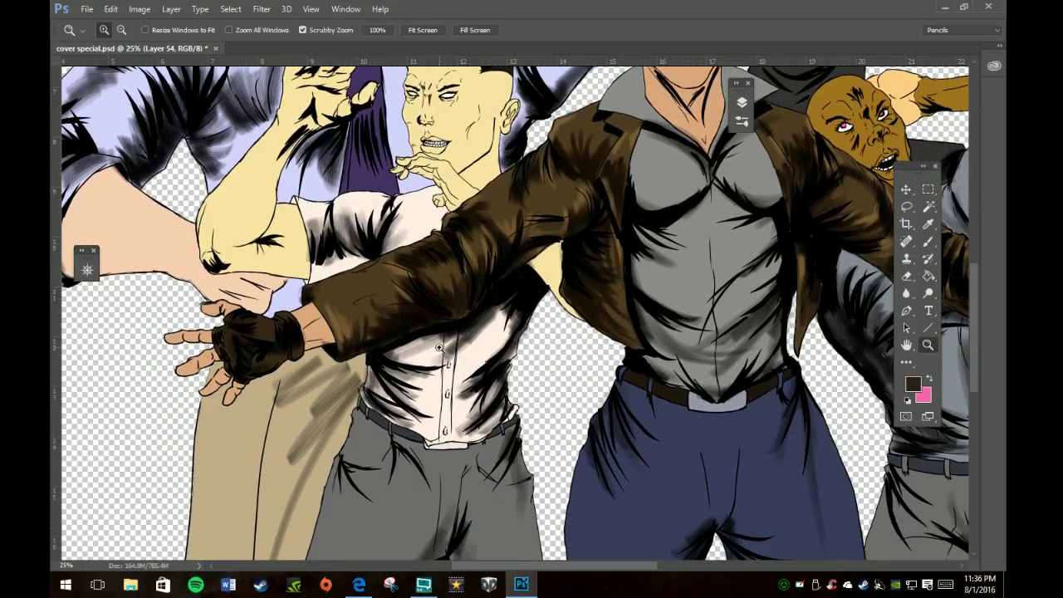
{"action": "scroll", "coordinate": [438, 347], "scroll_direction": "down", "scroll_amount": 7}
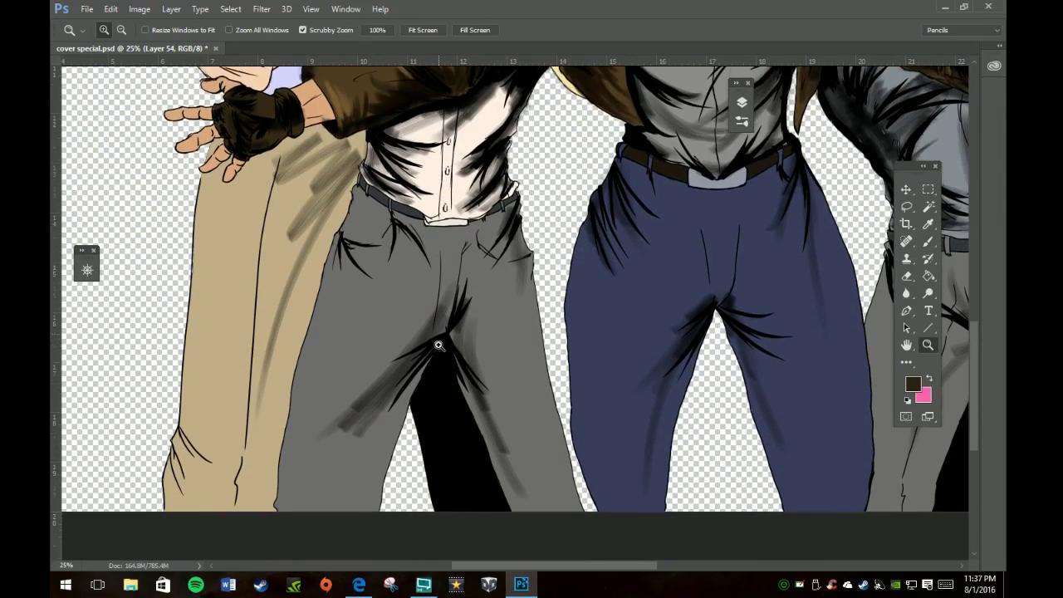
{"action": "scroll", "coordinate": [439, 345], "scroll_direction": "down", "scroll_amount": 2}
{"action": "scroll", "coordinate": [422, 321], "scroll_direction": "up", "scroll_amount": 6}
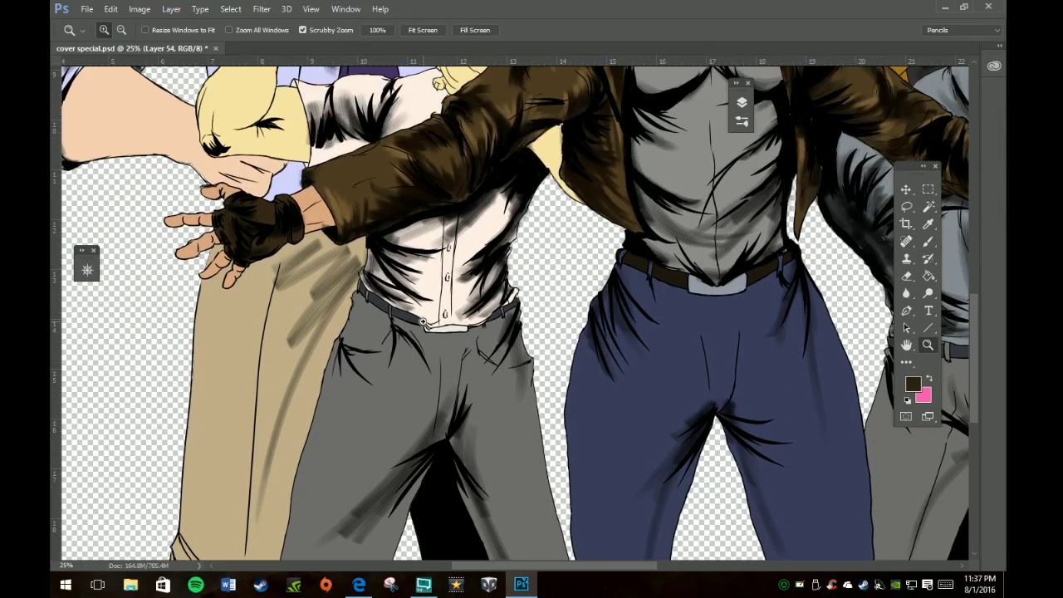
{"action": "key", "text": "h"}
{"action": "left_click_drag", "start_coordinate": [644, 338], "coordinate": [353, 515]}
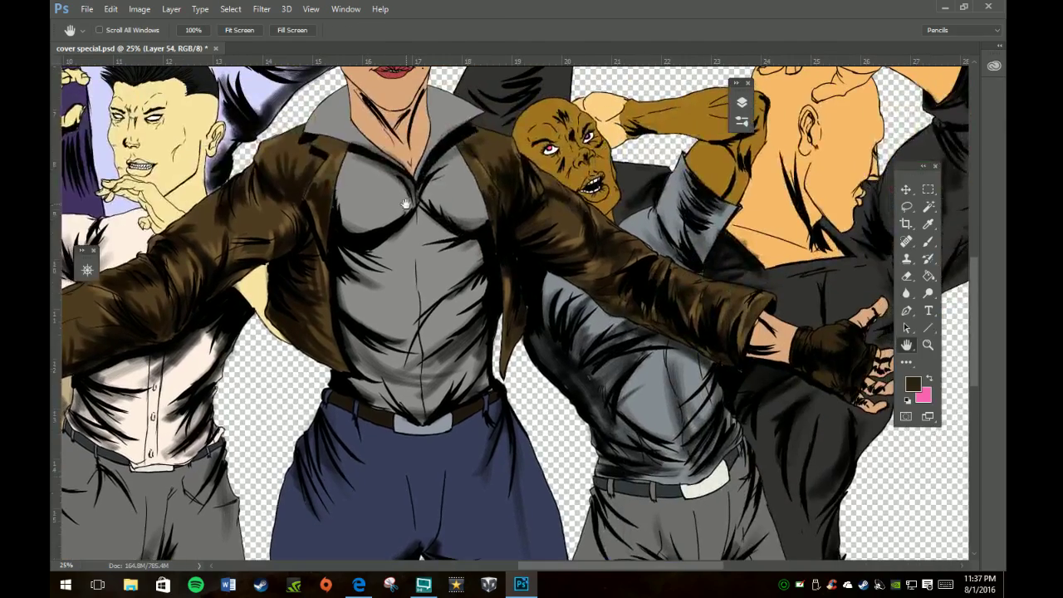
{"action": "left_click_drag", "start_coordinate": [406, 205], "coordinate": [293, 259]}
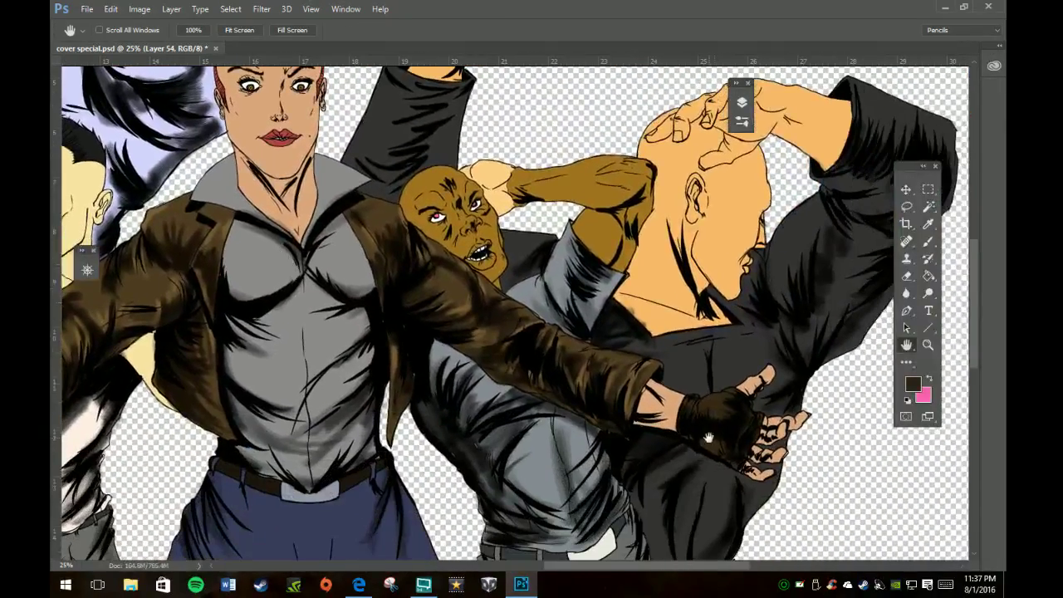
{"action": "left_click_drag", "start_coordinate": [709, 438], "coordinate": [575, 256]}
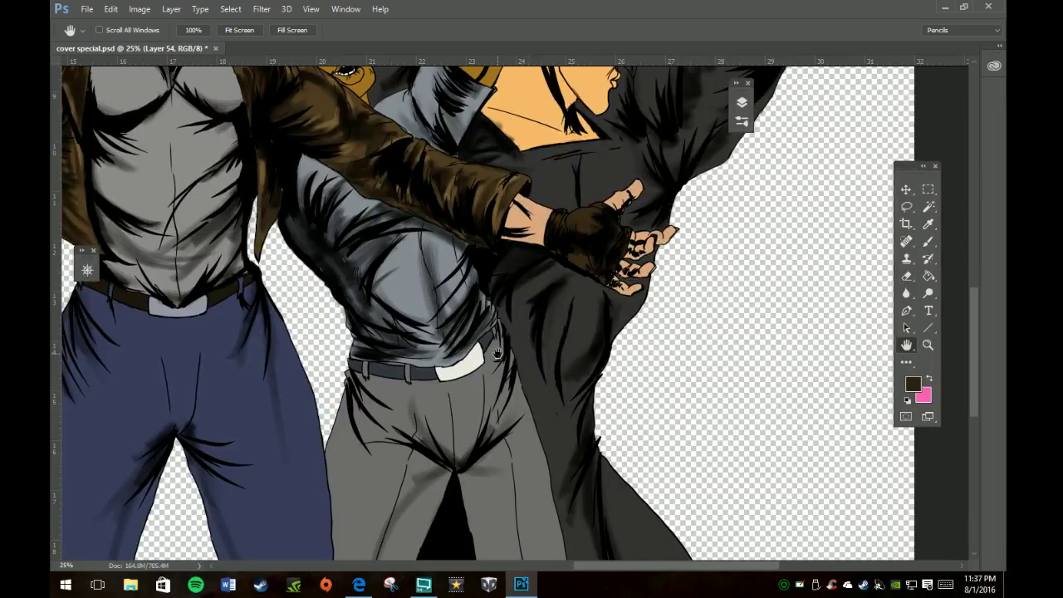
{"action": "left_click_drag", "start_coordinate": [497, 353], "coordinate": [665, 157]}
{"action": "left_click_drag", "start_coordinate": [432, 203], "coordinate": [571, 341]}
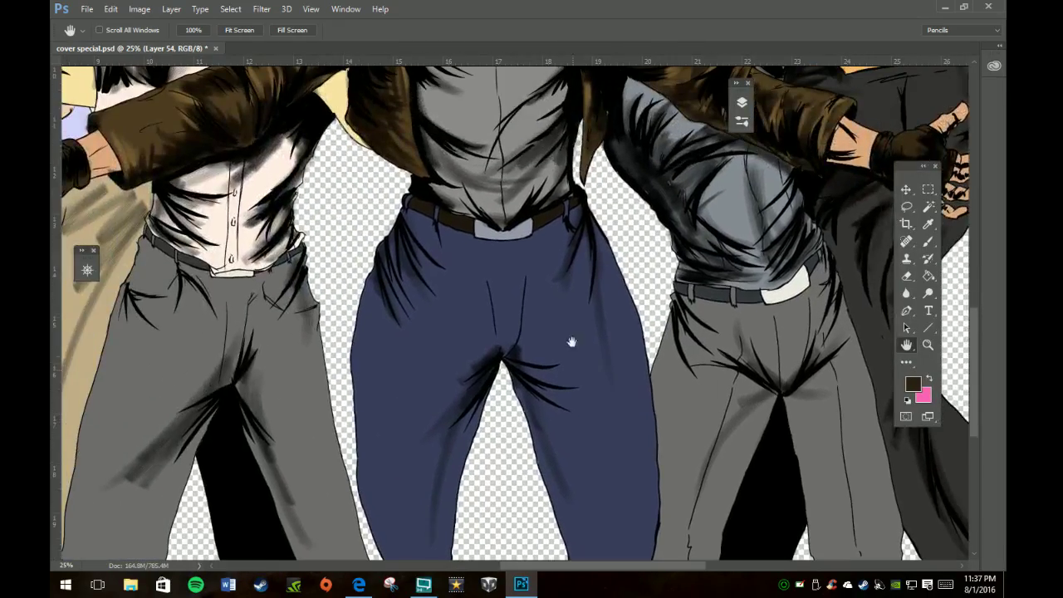
{"action": "left_click_drag", "start_coordinate": [517, 200], "coordinate": [627, 224]}
{"action": "left_click_drag", "start_coordinate": [609, 138], "coordinate": [615, 251]}
{"action": "left_click_drag", "start_coordinate": [611, 306], "coordinate": [589, 212]}
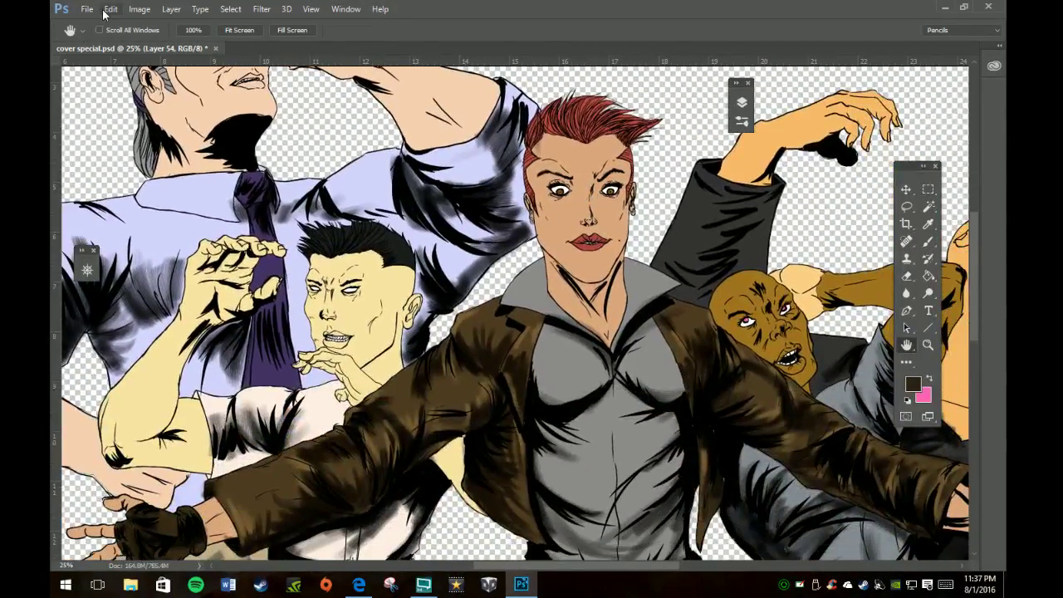
Create a document named "MPD special cover" from the Work Surface 20x32 preset and fill its canvas with white.
{"action": "left_click", "coordinate": [87, 9]}
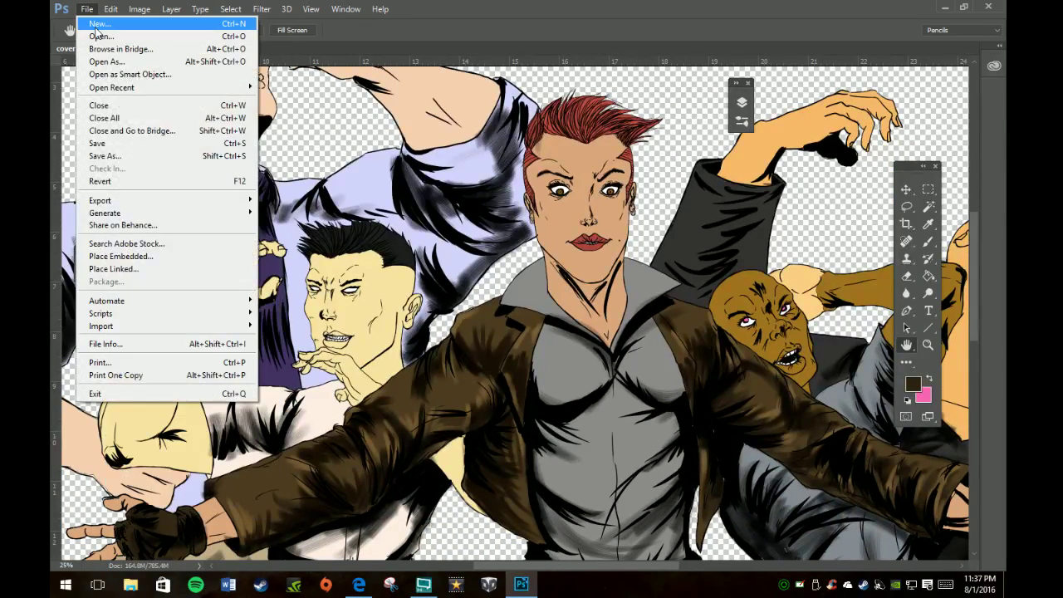
{"action": "left_click", "coordinate": [99, 24]}
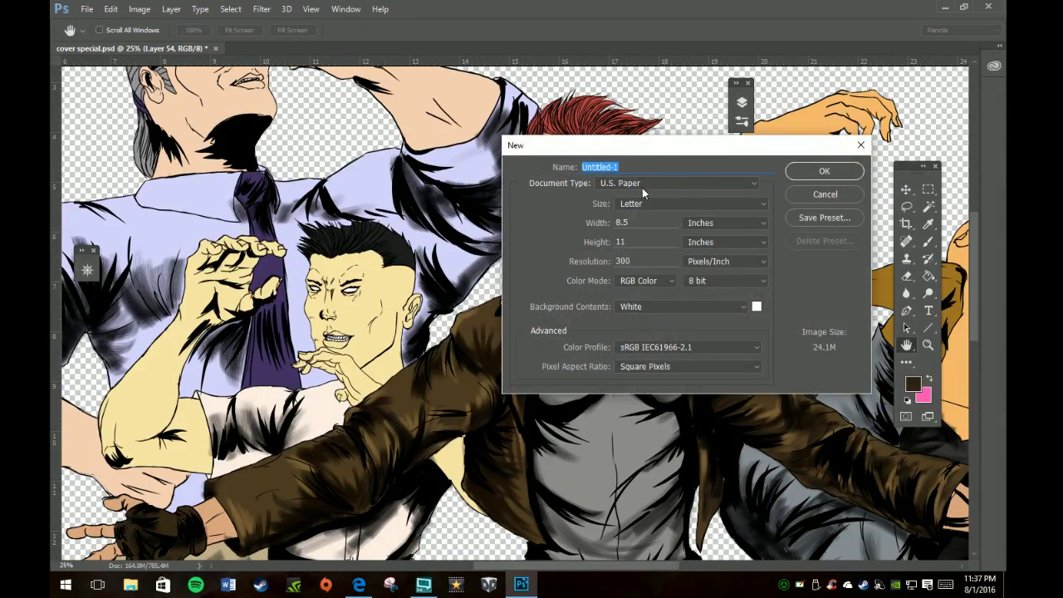
{"action": "left_click", "coordinate": [755, 184]}
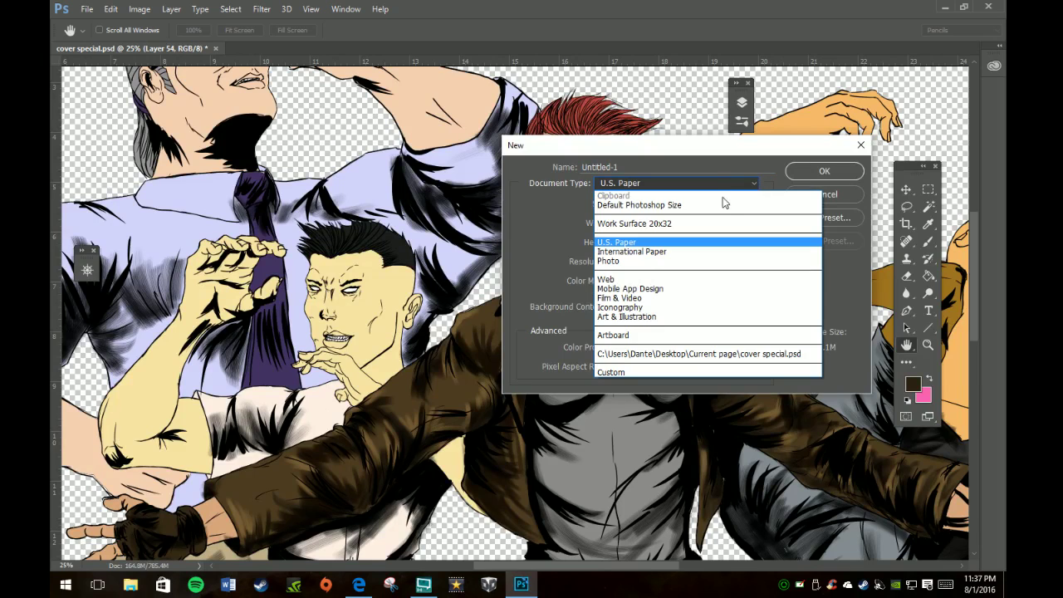
{"action": "left_click", "coordinate": [690, 224]}
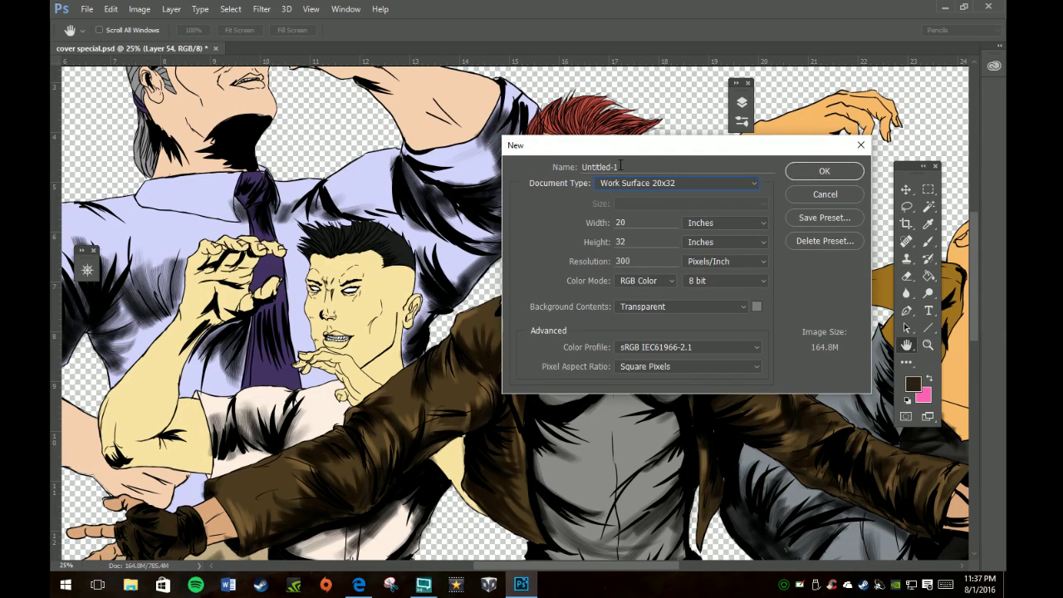
{"action": "left_click", "coordinate": [568, 167]}
{"action": "type", "text": "MPD special cover"}
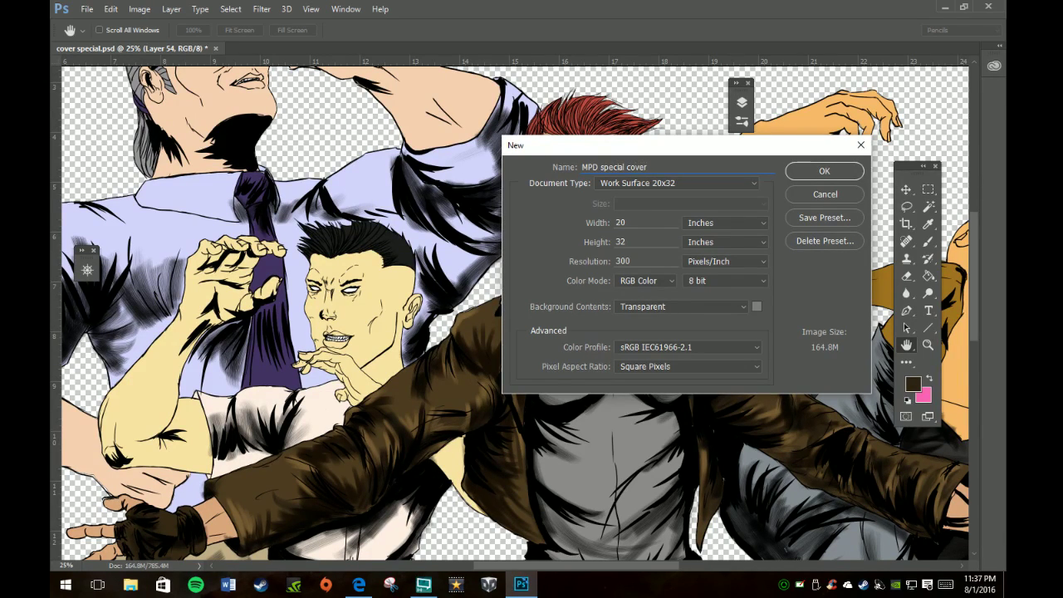
{"action": "left_click", "coordinate": [824, 171]}
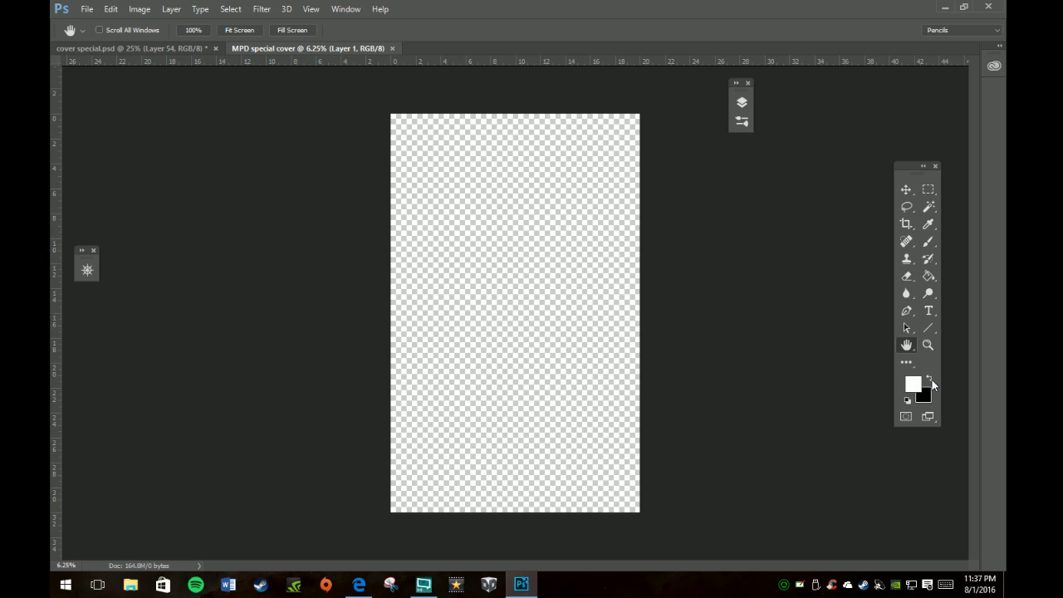
{"action": "left_click", "coordinate": [930, 275]}
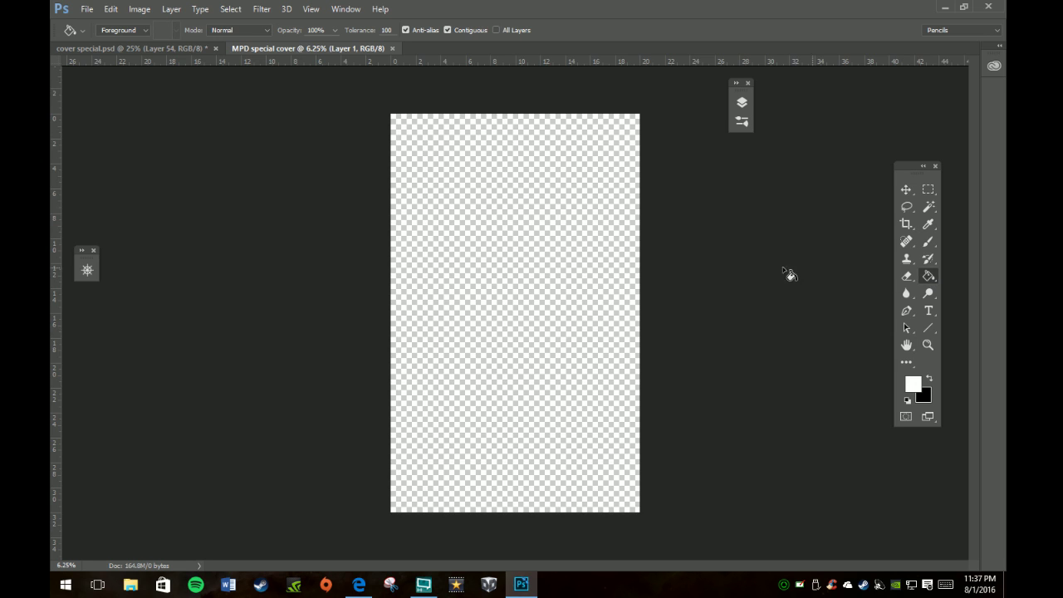
{"action": "left_click", "coordinate": [497, 312]}
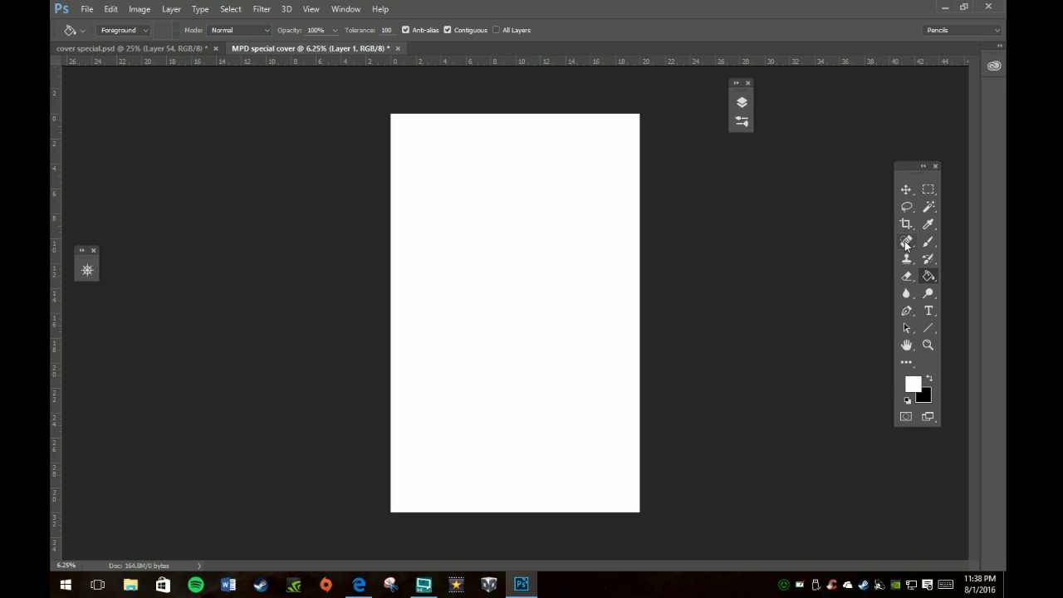
Copy the merged character layer from cover special.psd into the MPD special cover document, placing it along the page's lower edge.
{"action": "left_click", "coordinate": [908, 190]}
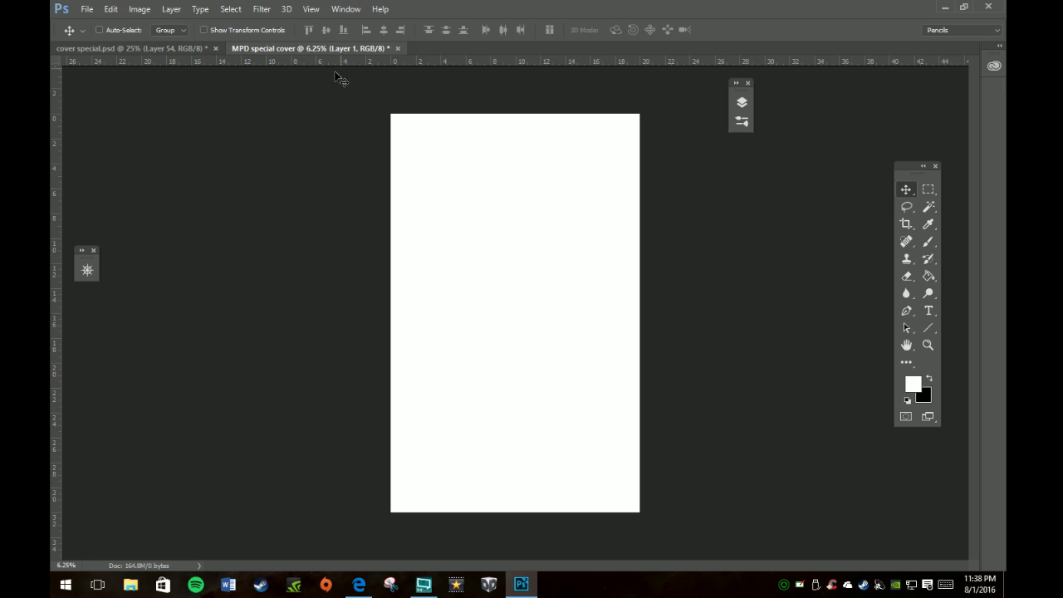
{"action": "left_click", "coordinate": [137, 48]}
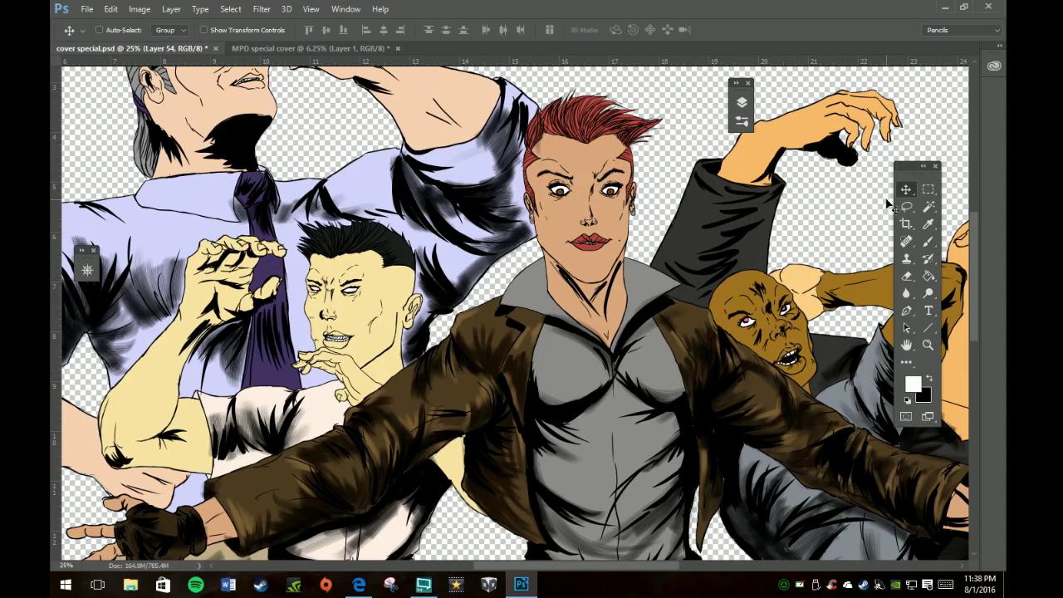
{"action": "left_click_drag", "start_coordinate": [616, 352], "coordinate": [323, 81]}
{"action": "left_click_drag", "start_coordinate": [334, 46], "coordinate": [530, 378]}
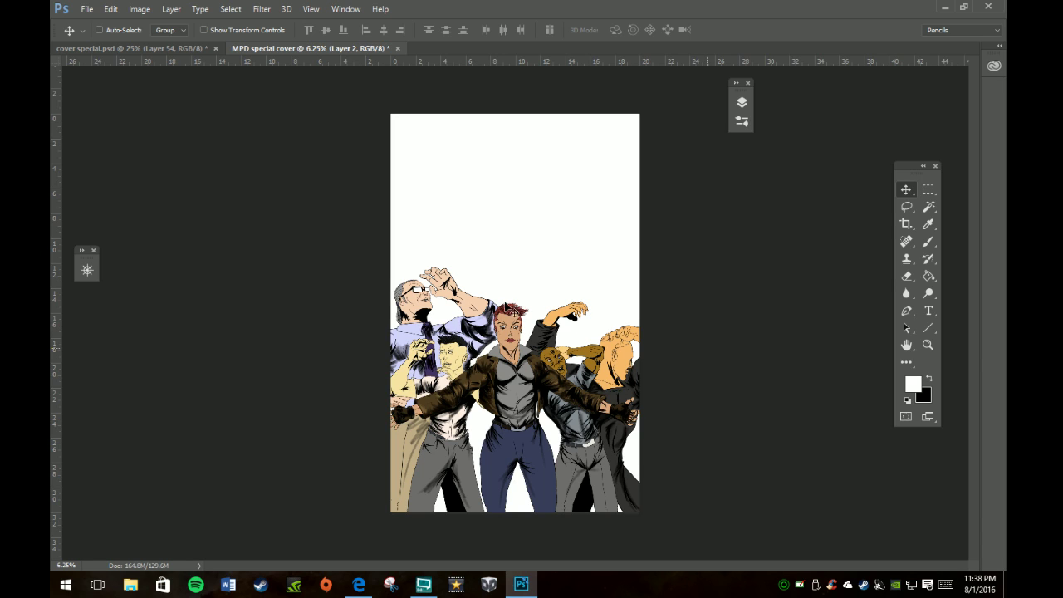
Scale the merged character layer proportionally to about 91.42% and position the group along the page's lower edge, its feet slightly below the canvas.
{"action": "key", "text": "ctrl+t"}
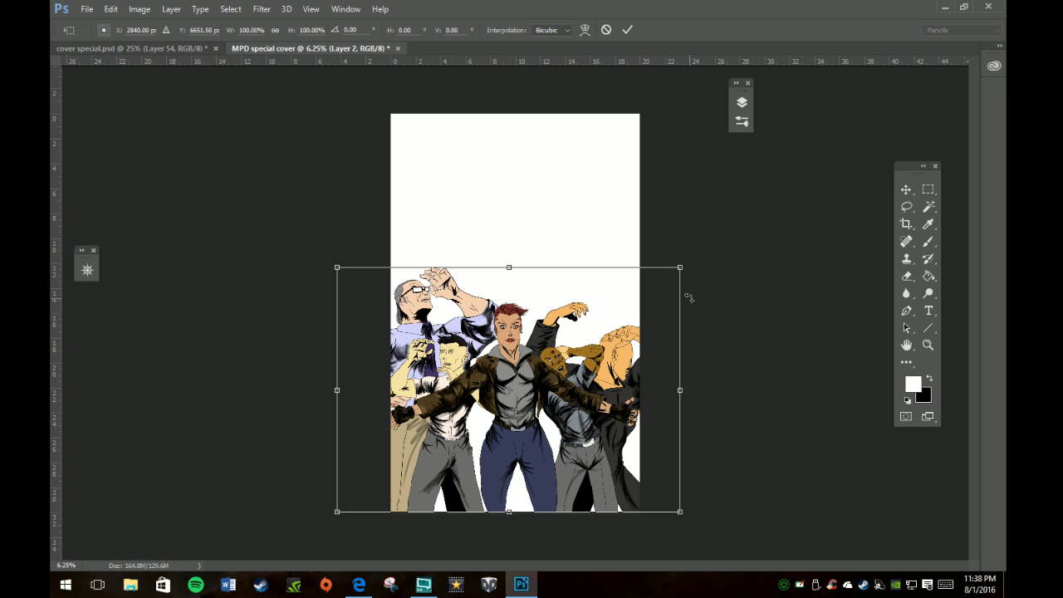
{"action": "left_click_drag", "start_coordinate": [679, 267], "coordinate": [624, 311]}
{"action": "left_click_drag", "start_coordinate": [555, 362], "coordinate": [572, 361]}
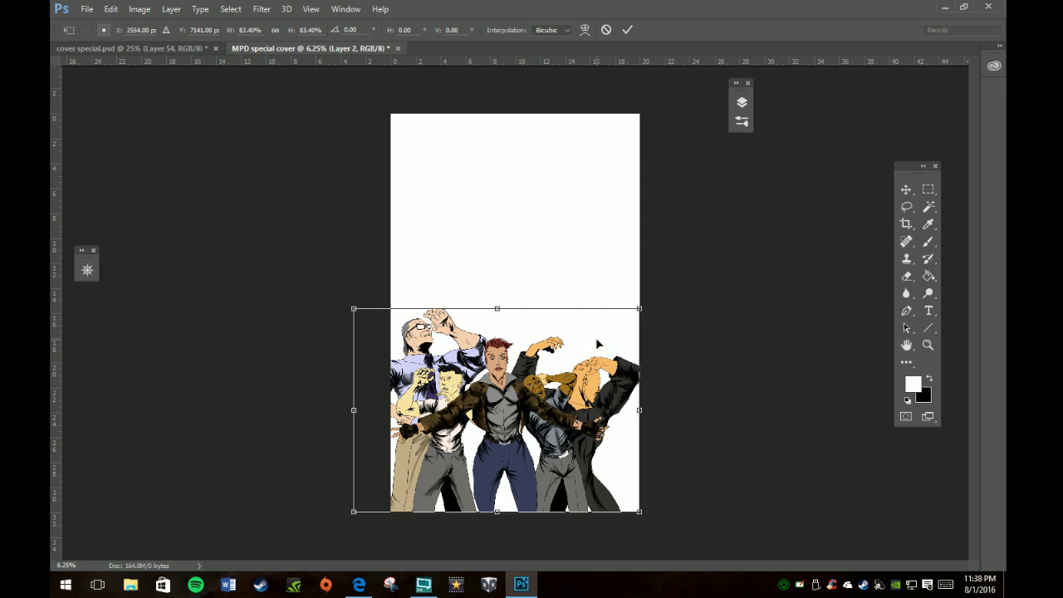
{"action": "left_click_drag", "start_coordinate": [612, 339], "coordinate": [623, 339]}
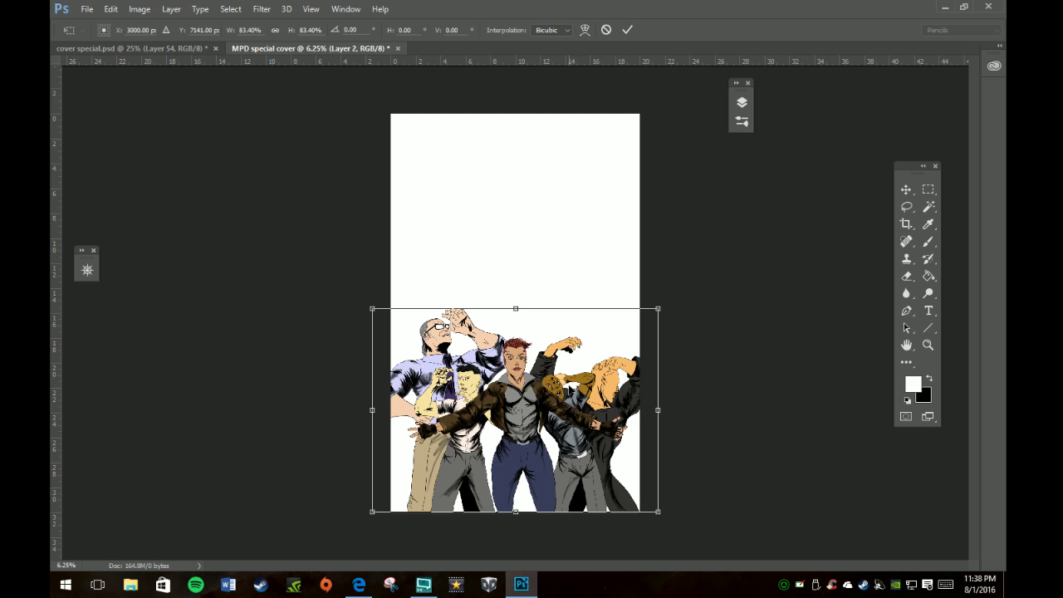
{"action": "left_click_drag", "start_coordinate": [572, 391], "coordinate": [555, 392]}
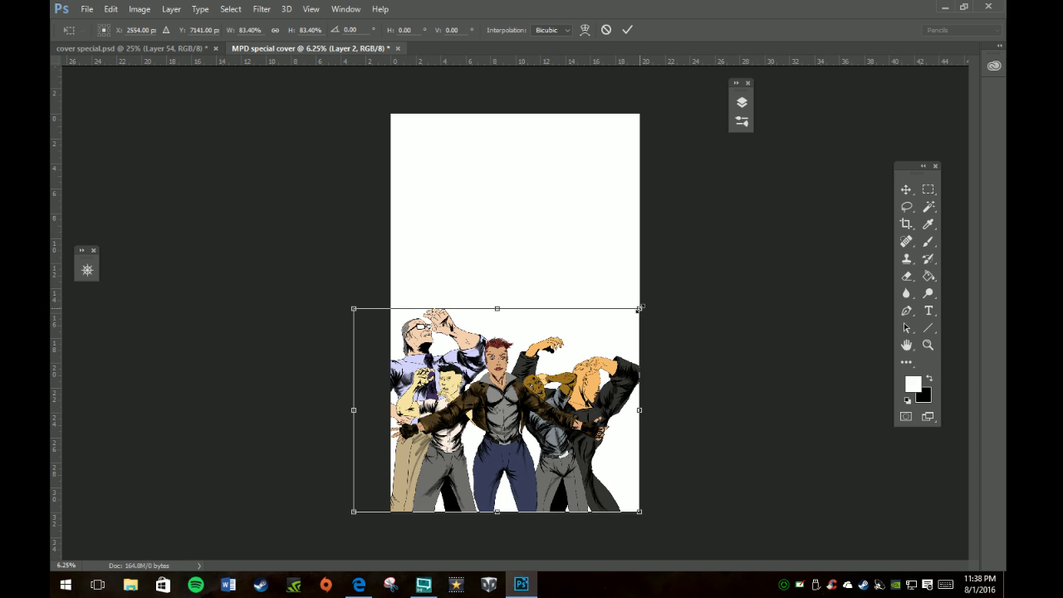
{"action": "left_click_drag", "start_coordinate": [639, 306], "coordinate": [669, 290]}
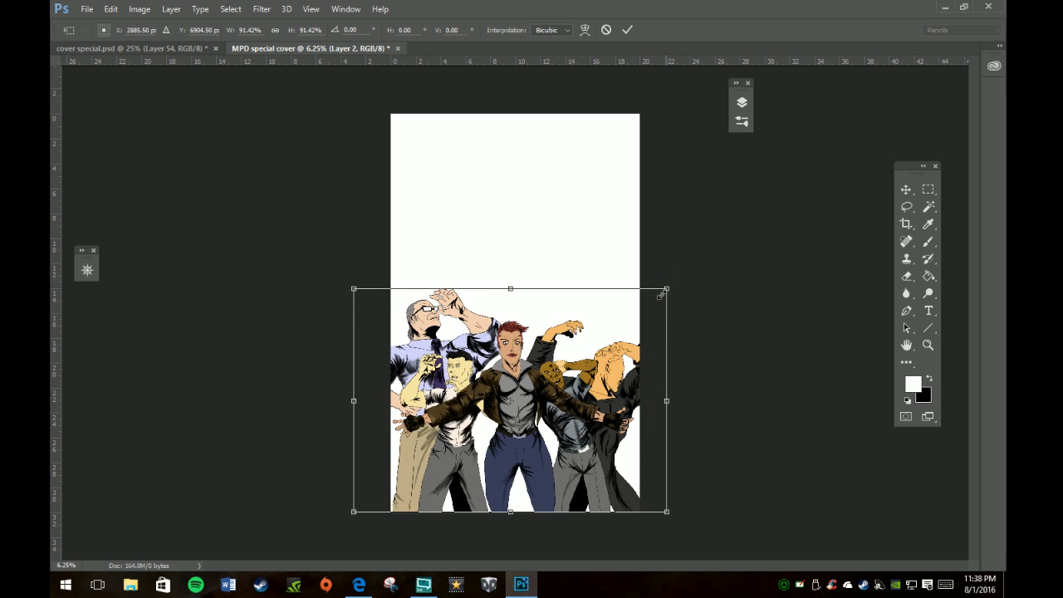
{"action": "left_click_drag", "start_coordinate": [580, 363], "coordinate": [580, 369]}
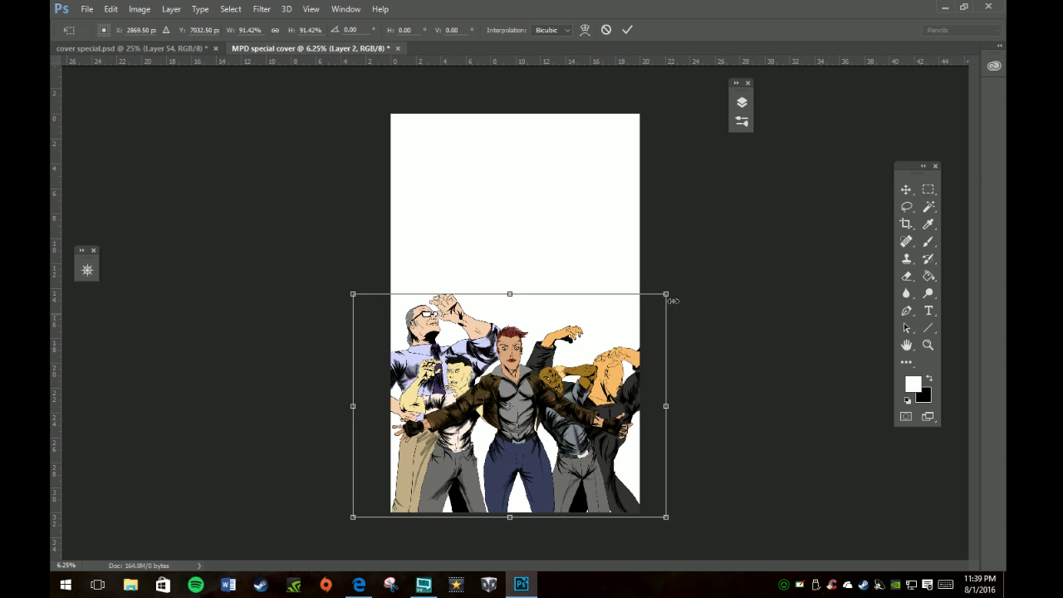
{"action": "left_click", "coordinate": [628, 31]}
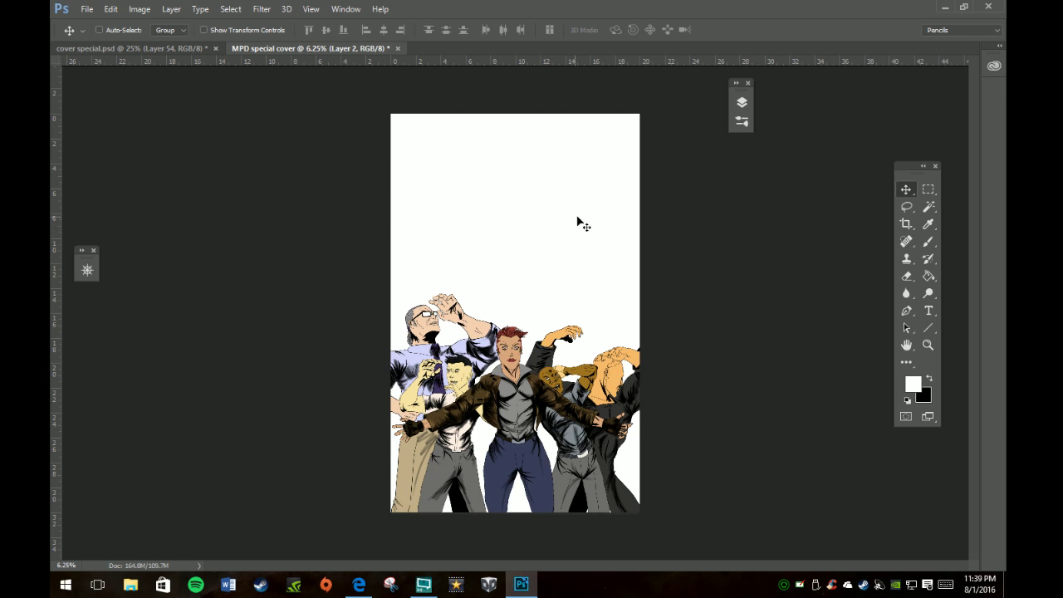
Examine the resized character group up close and against the whole page, checking its faces, clothing and placement on the cover.
{"action": "key", "text": "z"}
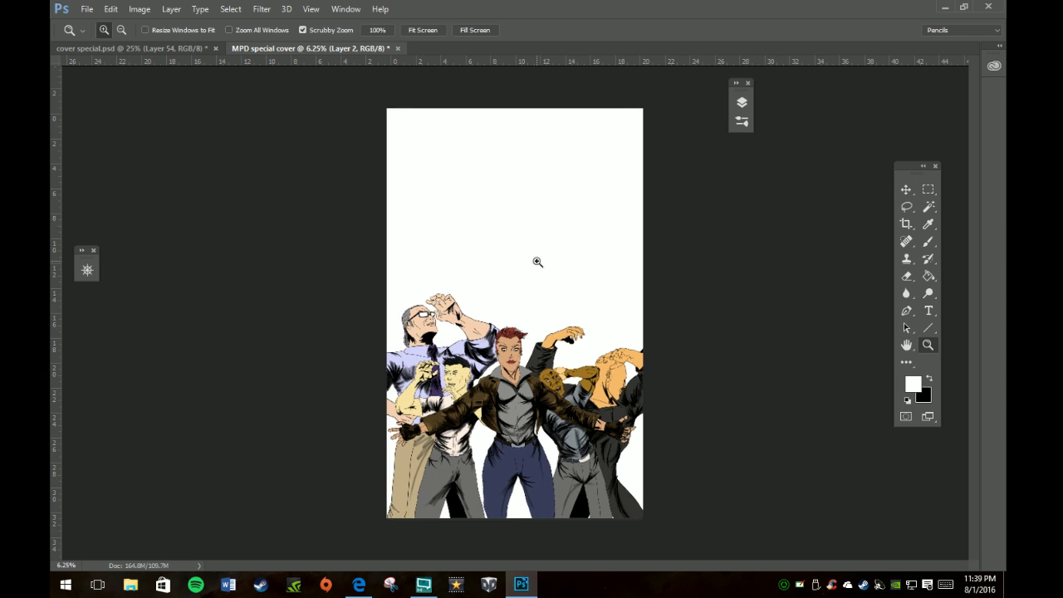
{"action": "left_click", "coordinate": [538, 266]}
{"action": "left_click", "coordinate": [525, 319]}
{"action": "scroll", "coordinate": [528, 303], "scroll_direction": "down", "scroll_amount": 5}
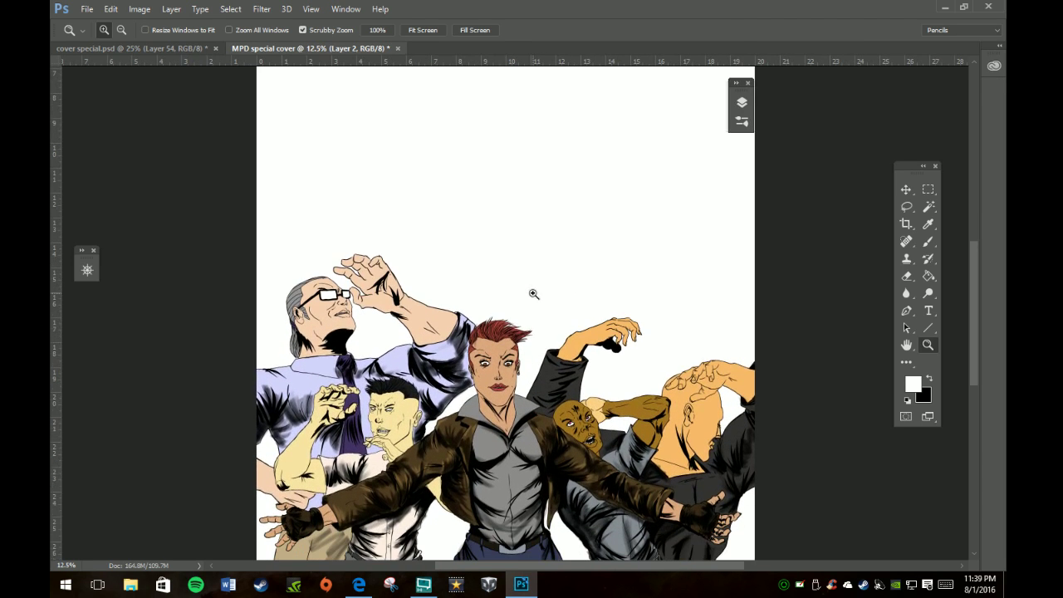
{"action": "scroll", "coordinate": [530, 283], "scroll_direction": "down", "scroll_amount": 1}
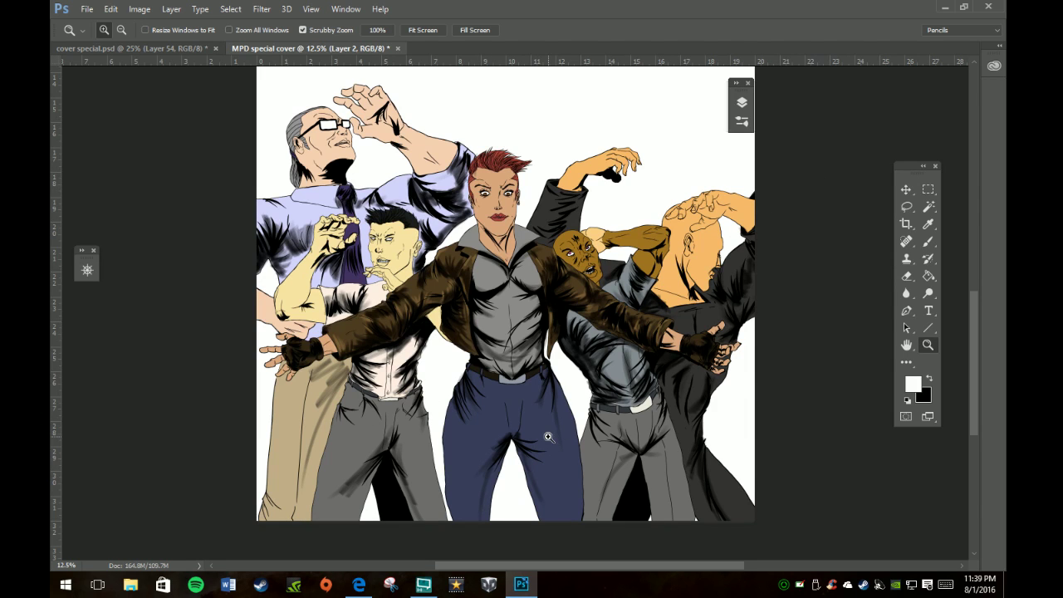
{"action": "scroll", "coordinate": [551, 422], "scroll_direction": "up", "scroll_amount": 4}
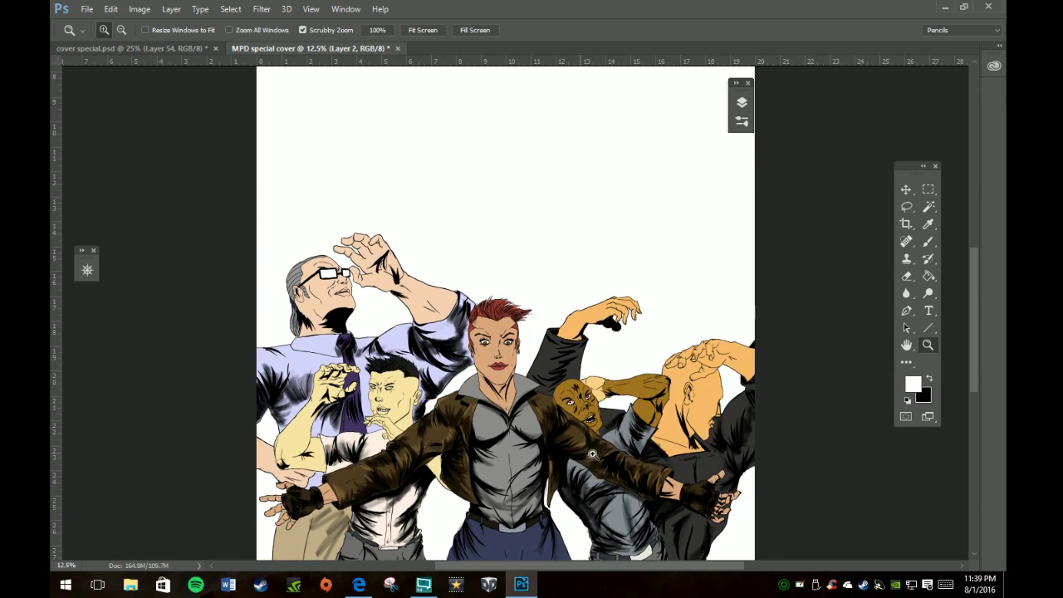
{"action": "key", "text": "h"}
{"action": "mouse_move", "coordinate": [659, 366]}
{"action": "left_mouse_down"}
{"action": "mouse_move", "coordinate": [664, 132]}
{"action": "mouse_move", "coordinate": [570, 258]}
{"action": "mouse_move", "coordinate": [598, 256]}
{"action": "left_mouse_up"}
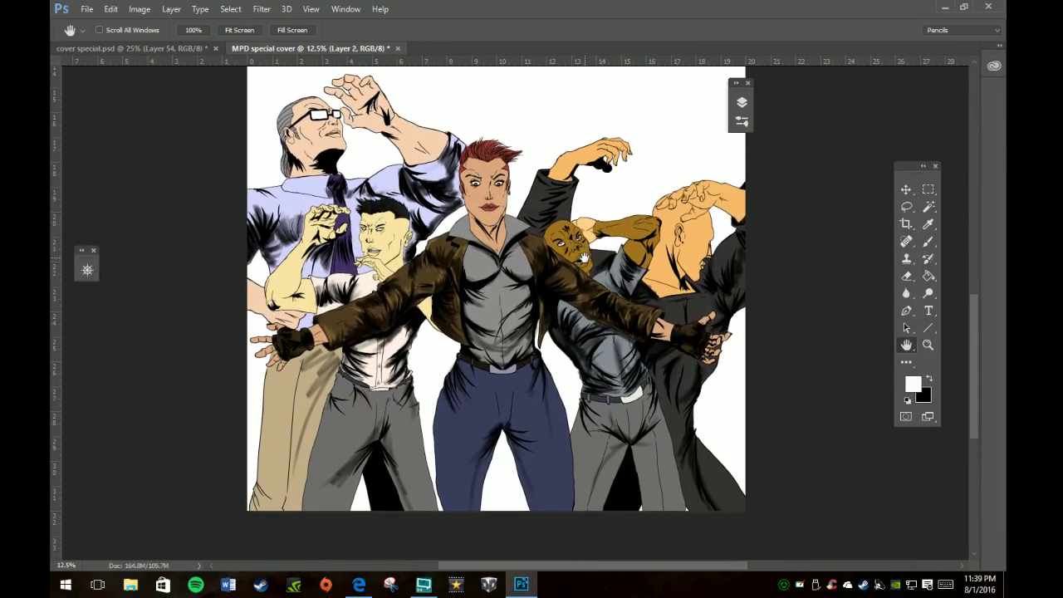
{"action": "key", "text": "z"}
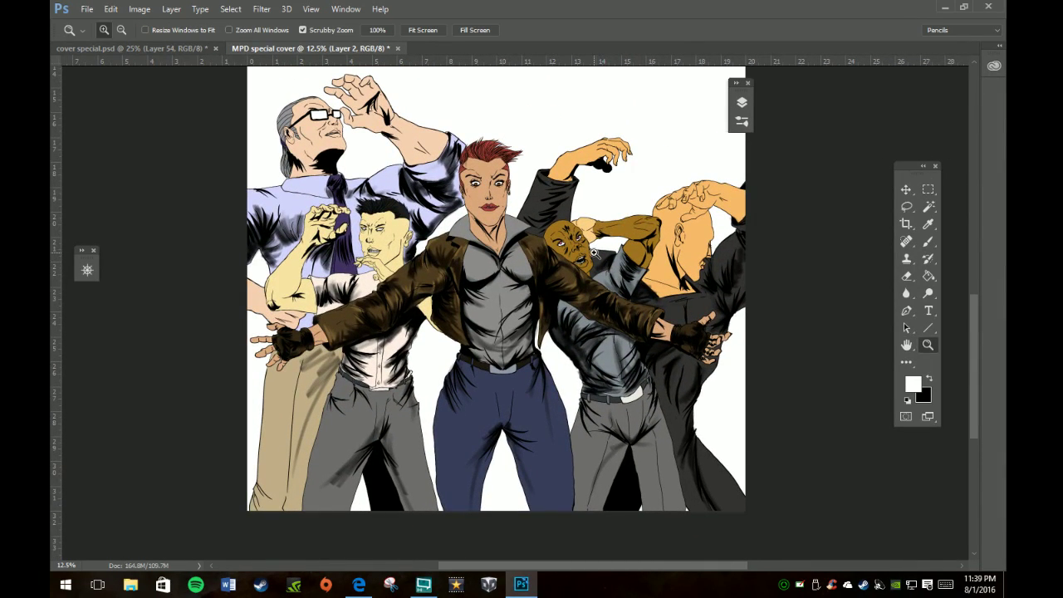
{"action": "left_click", "coordinate": [600, 248]}
{"action": "key", "text": "ctrl+minus"}
{"action": "key", "text": "ctrl+minus"}
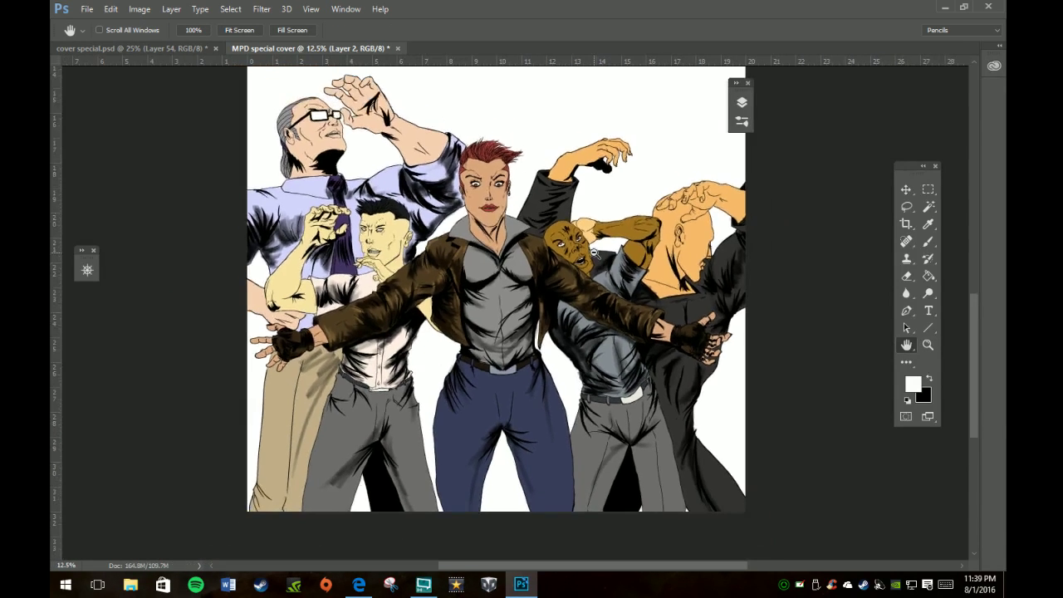
{"action": "scroll", "coordinate": [587, 191], "scroll_direction": "up", "scroll_amount": 5}
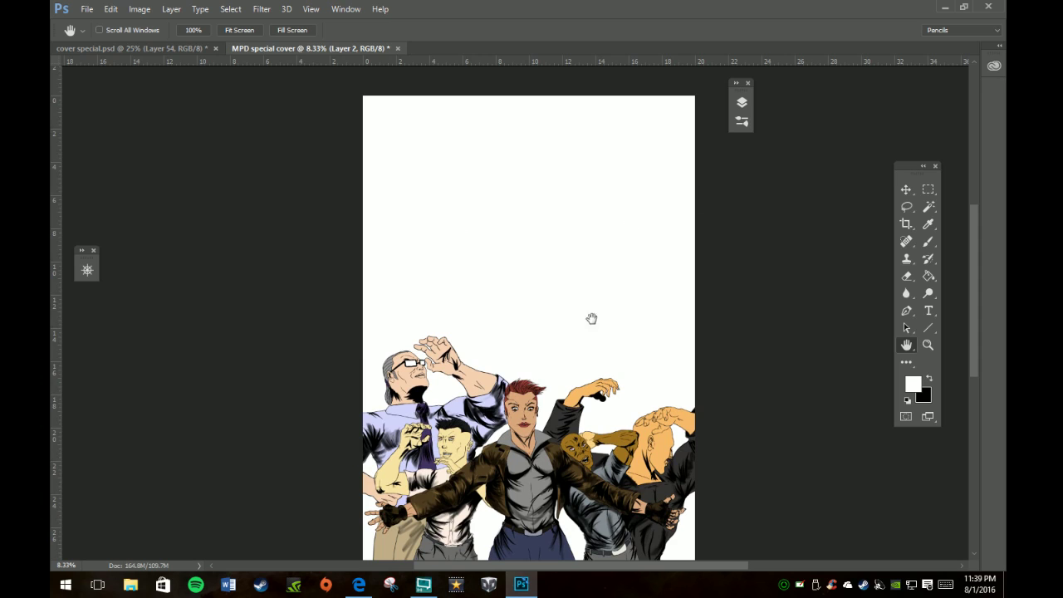
{"action": "scroll", "coordinate": [545, 286], "scroll_direction": "down", "scroll_amount": 1}
{"action": "scroll", "coordinate": [586, 264], "scroll_direction": "down", "scroll_amount": 2}
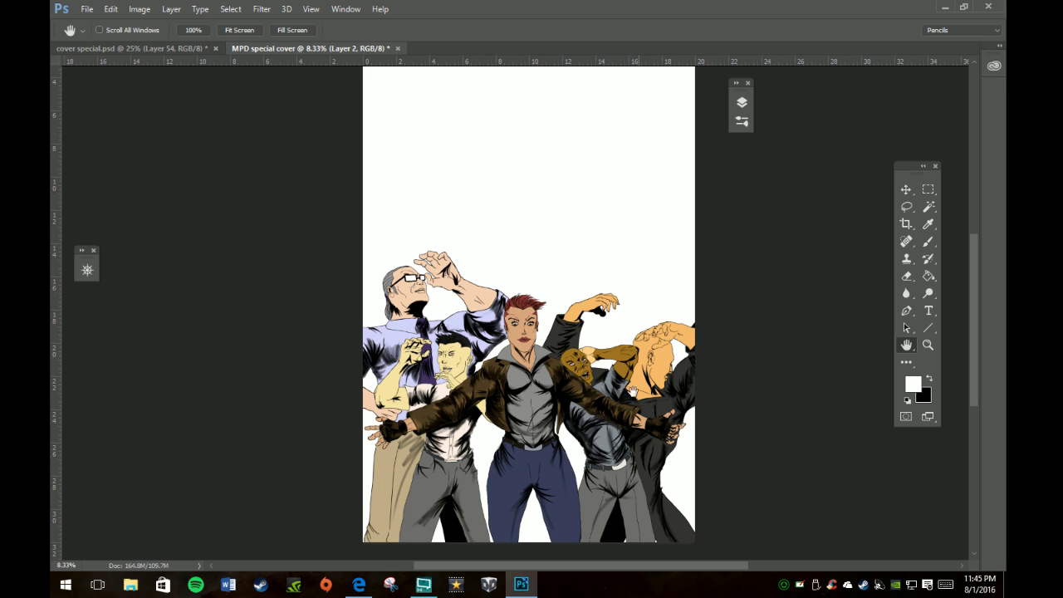
Switch to the live-streaming program and make Scene 1 the broadcast scene.
{"action": "left_click", "coordinate": [424, 585]}
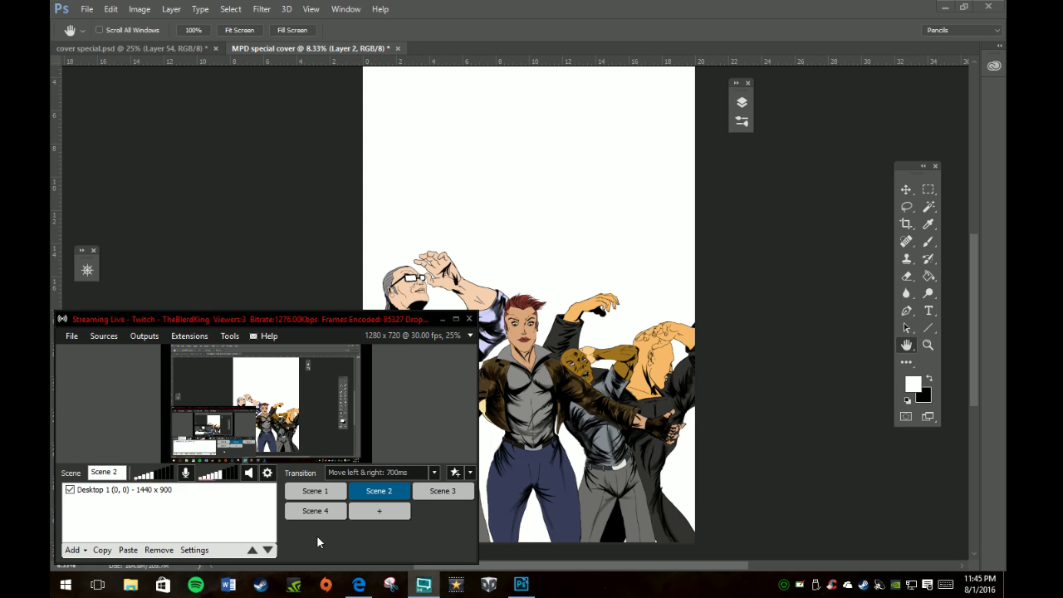
{"action": "left_click", "coordinate": [316, 491]}
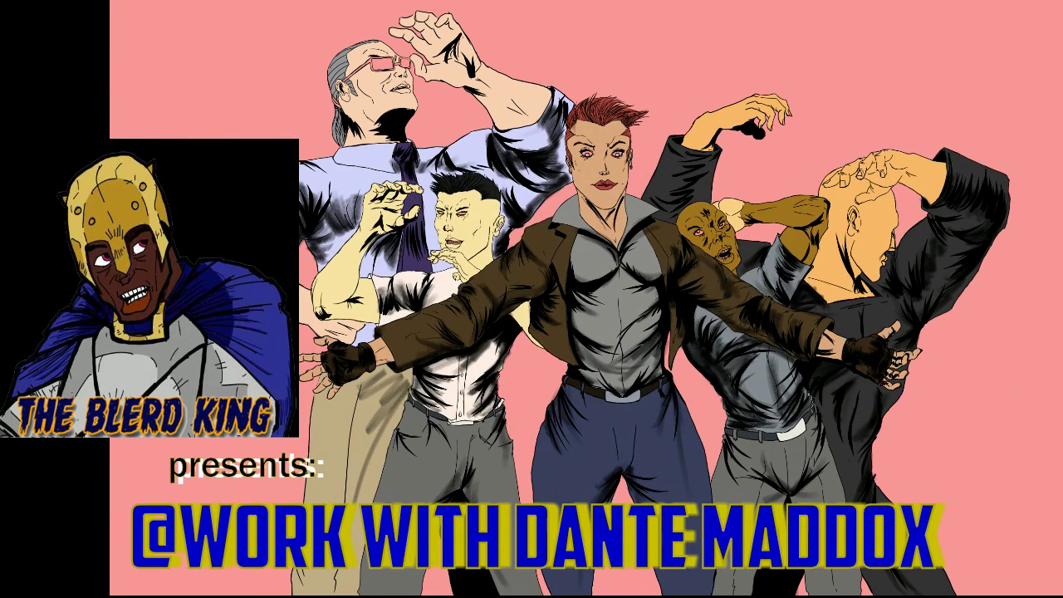